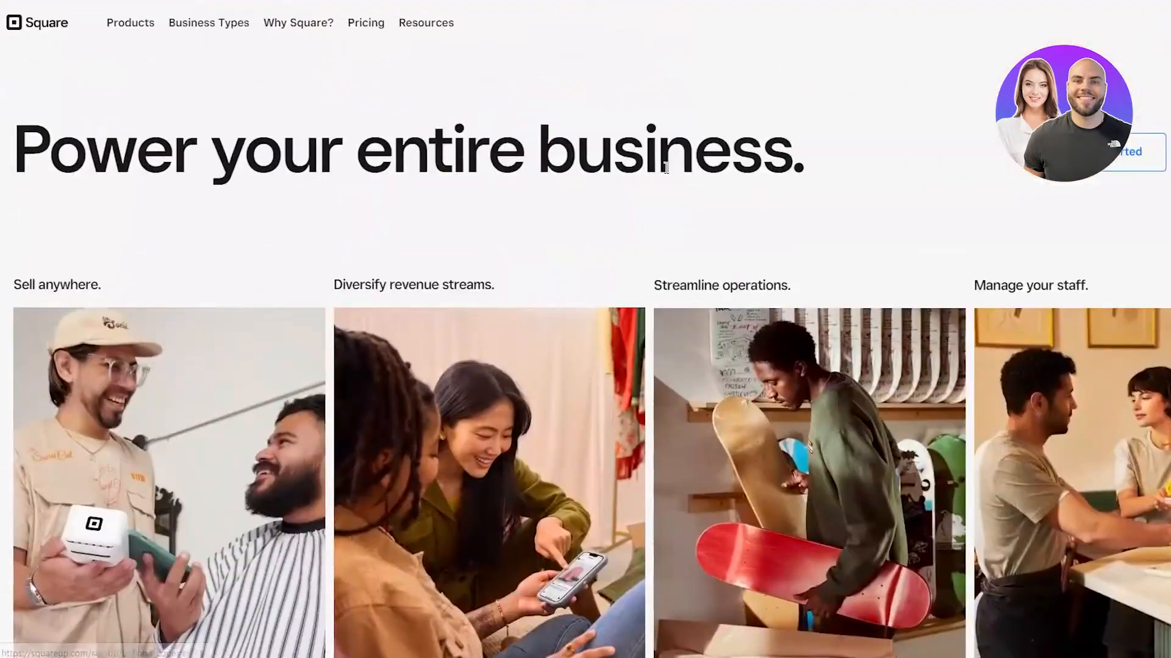
# Step: Open the Square Online store page from the Products menu's Commerce section
pyautogui.scroll(-3, 674, 265)
pyautogui.scroll(-3, 740, 230)
pyautogui.scroll(8, 319, 105)
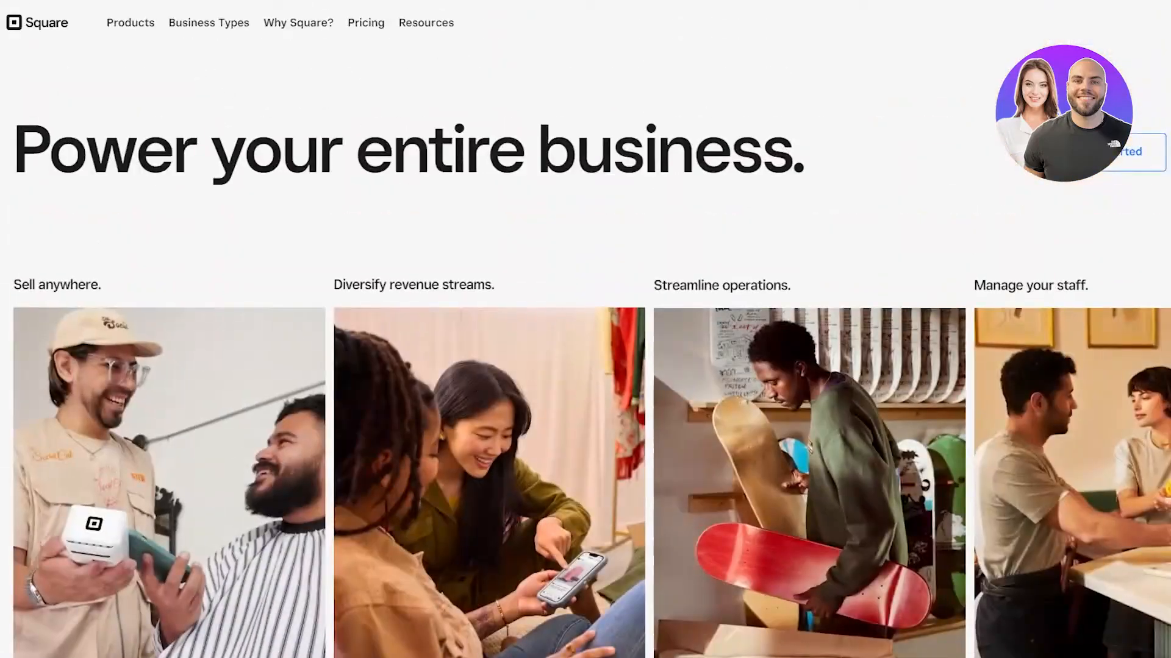
pyautogui.moveTo(202, 27)
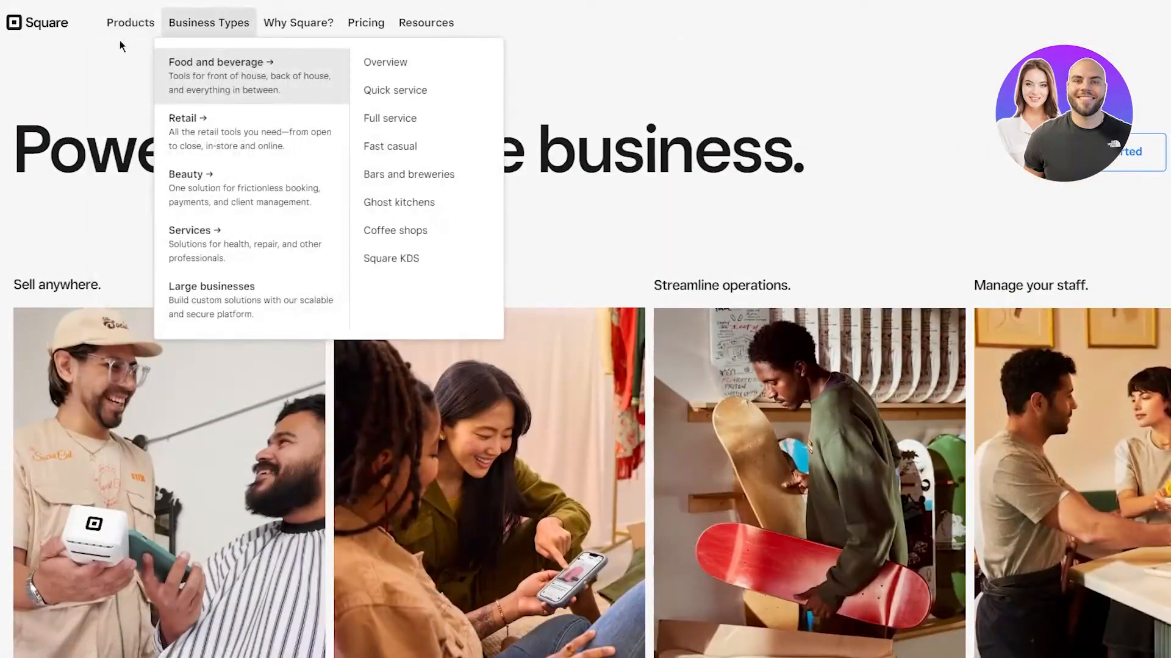
pyautogui.moveTo(122, 36)
pyautogui.moveTo(142, 79)
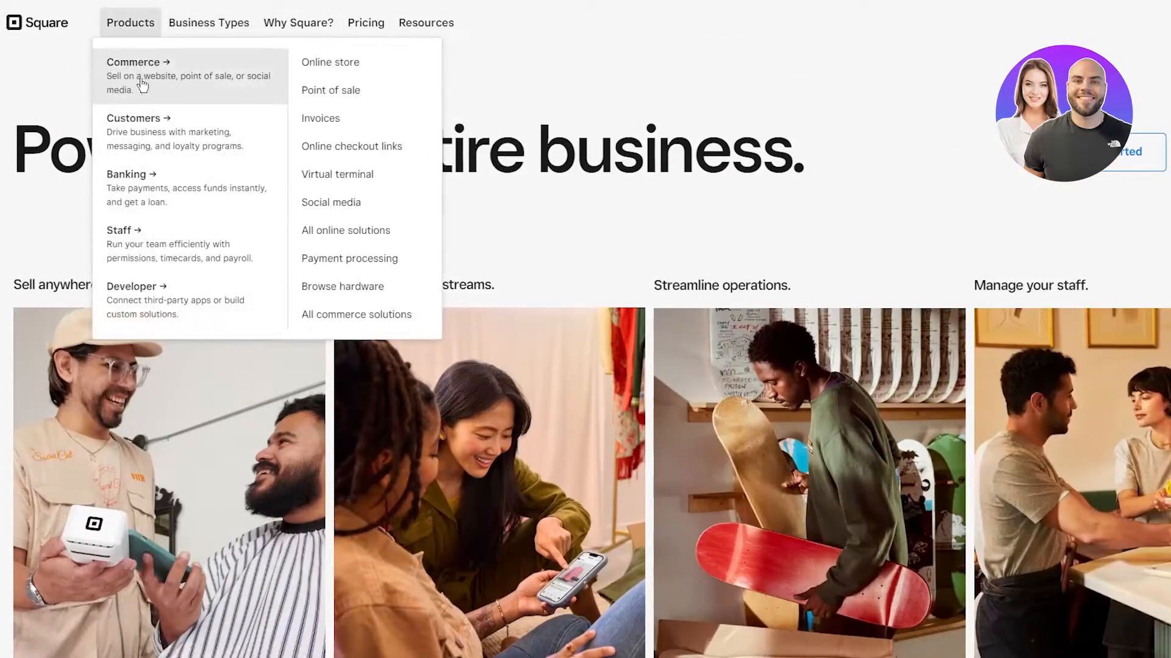
pyautogui.click(307, 71)
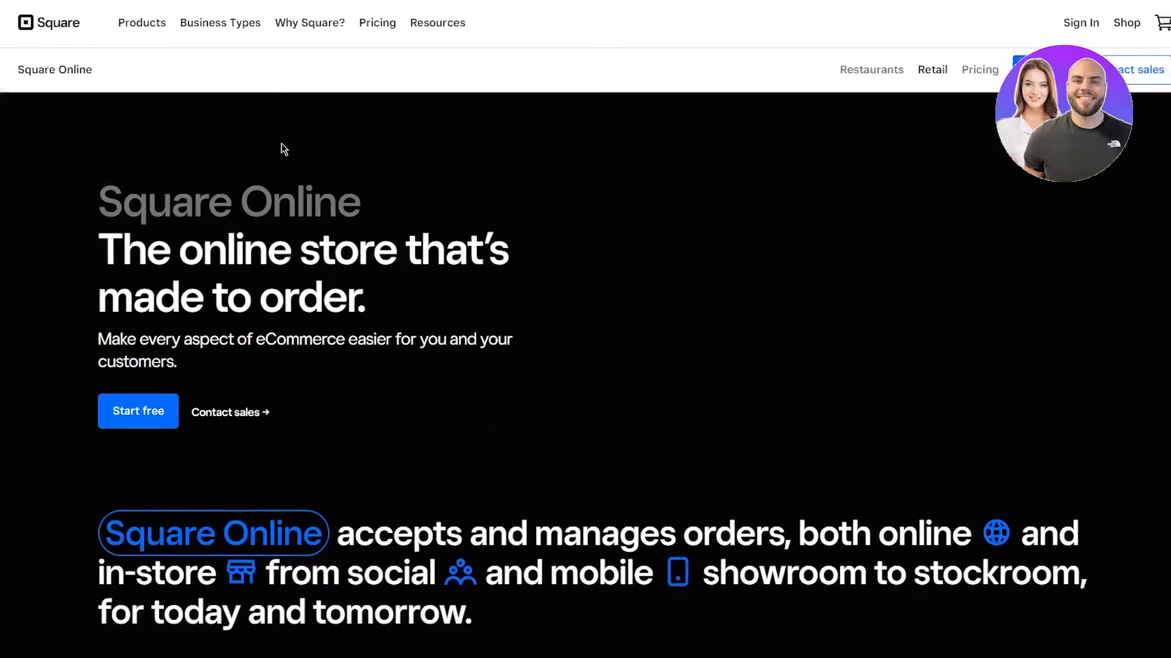
# Step: Scroll through the Square Online page to review what it offers
pyautogui.scroll(-4, 357, 270)
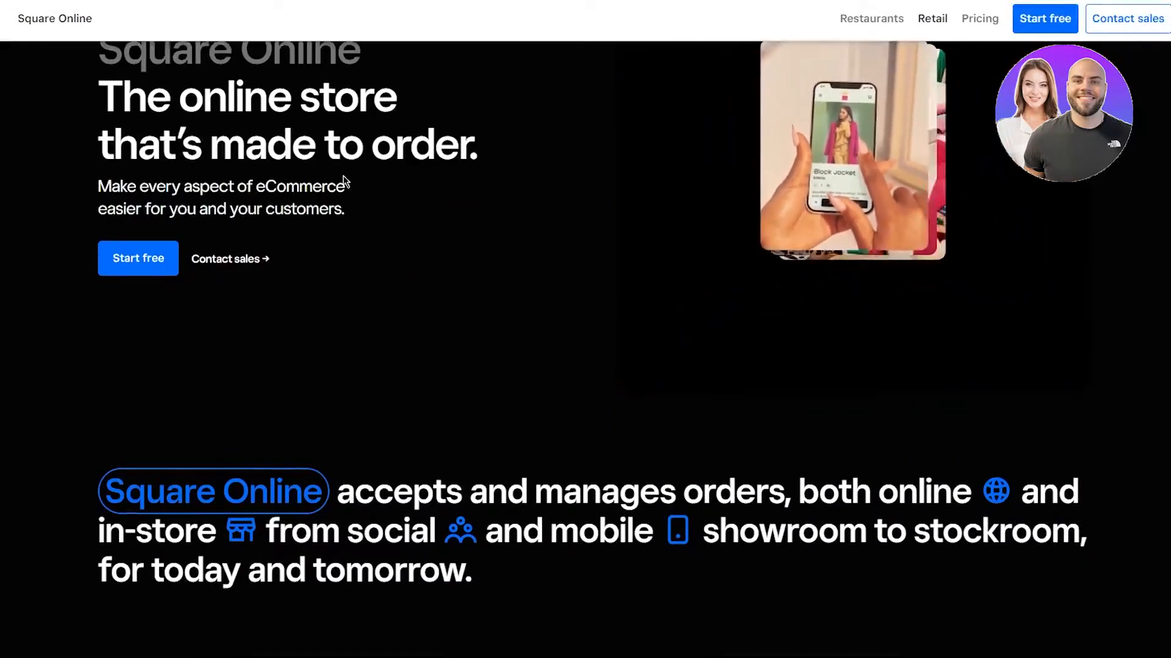
pyautogui.scroll(-10, 342, 177)
pyautogui.scroll(15, 467, 141)
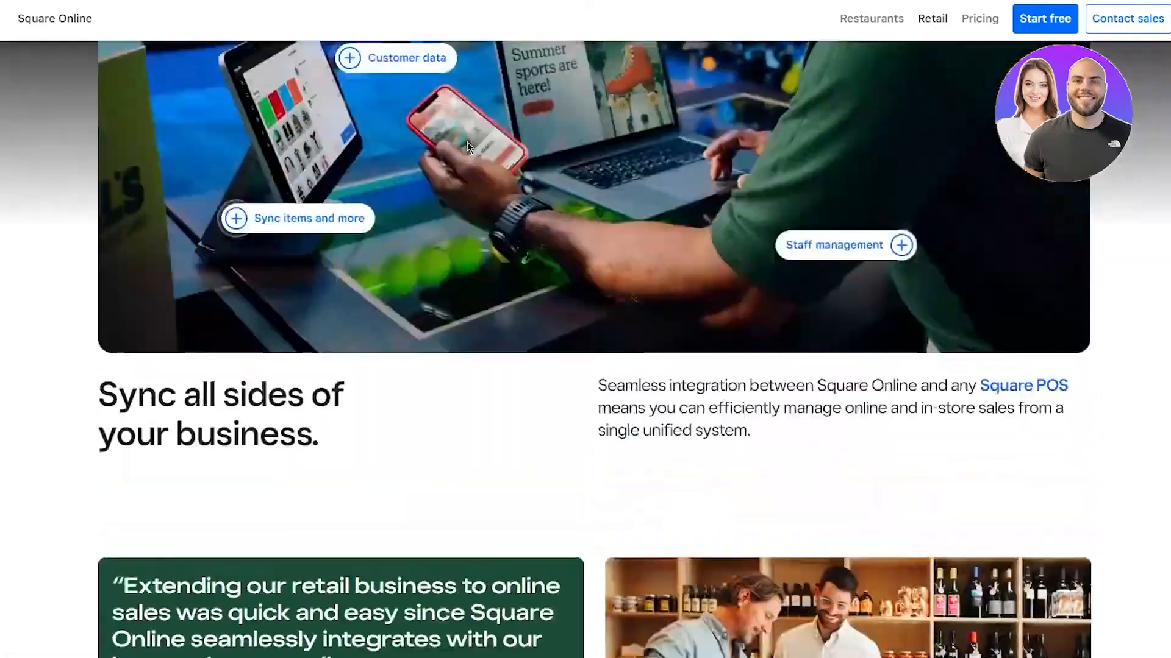
pyautogui.scroll(-4, 481, 258)
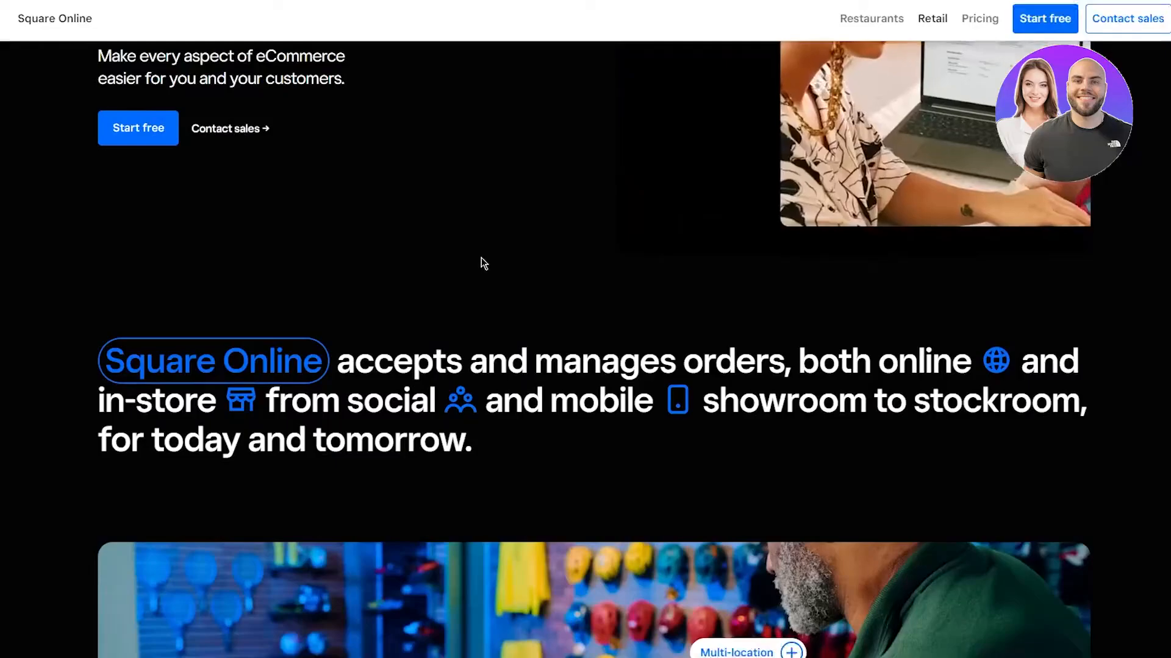
pyautogui.scroll(6, 323, 335)
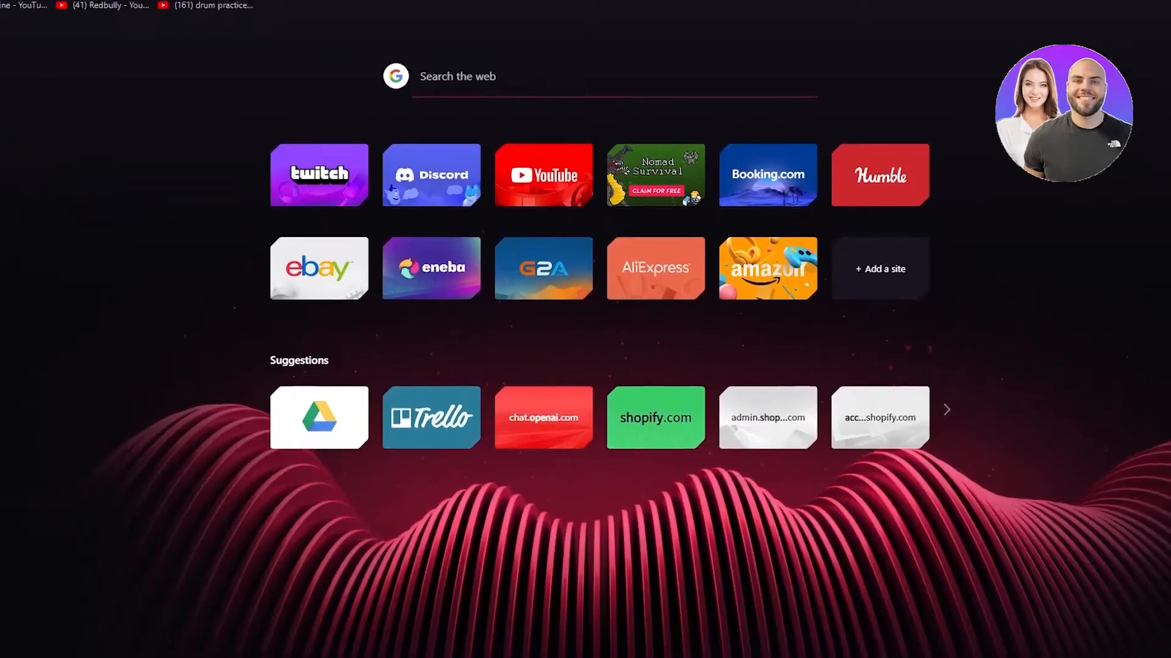
# Step: Go to temp-mail.org and copy the generated temporary email address
pyautogui.click(110, 10)
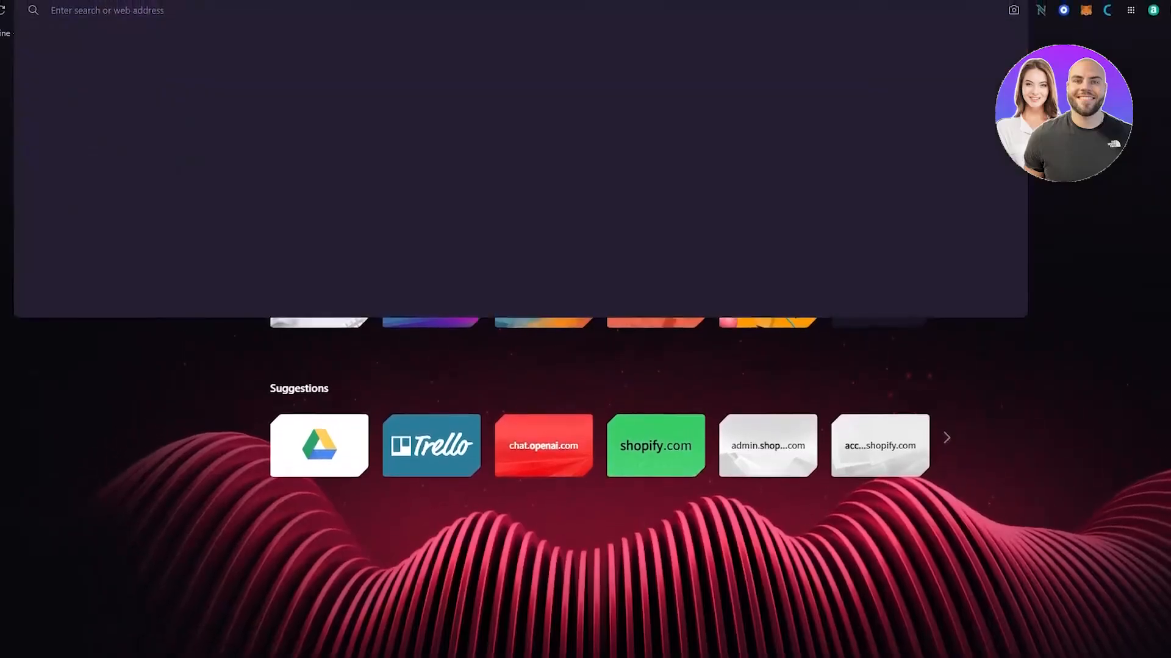
pyautogui.write('temp')
pyautogui.press('Return')
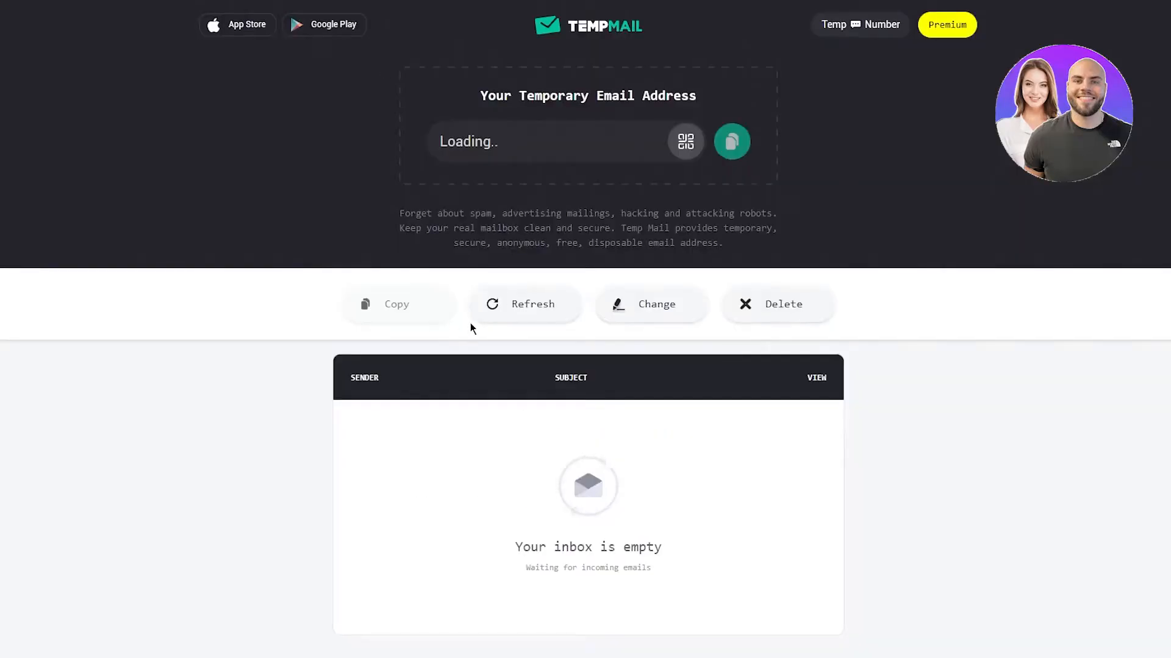
pyautogui.click(732, 141)
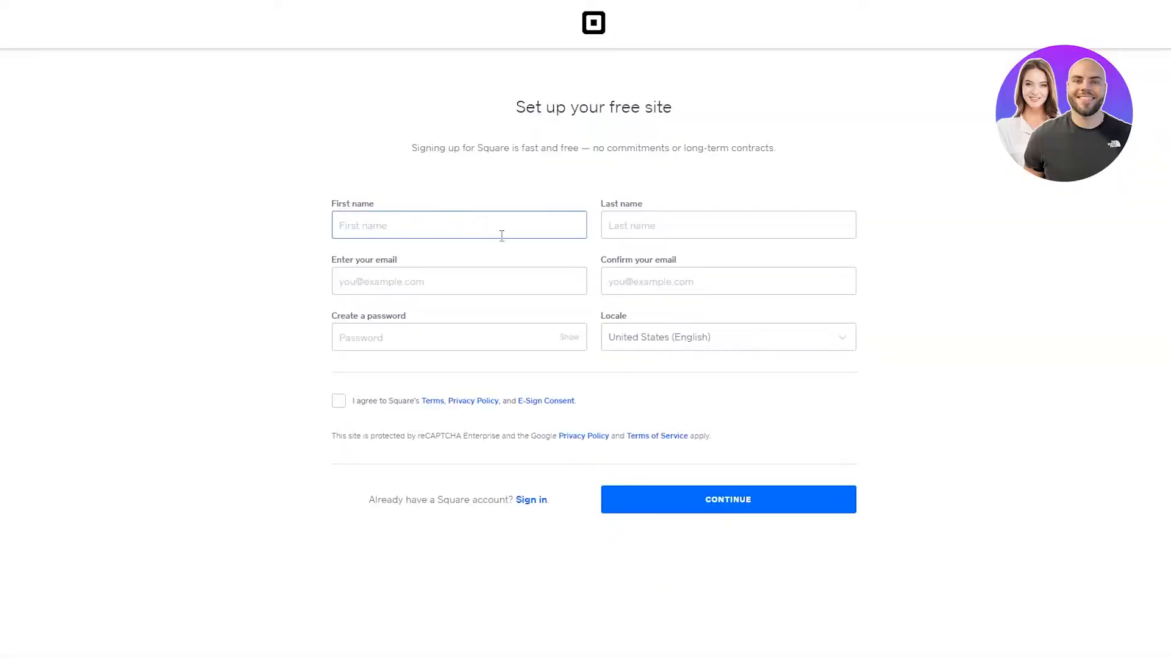
# Step: Fill in the first name and last name fields of the sign-up form
pyautogui.write('JO')
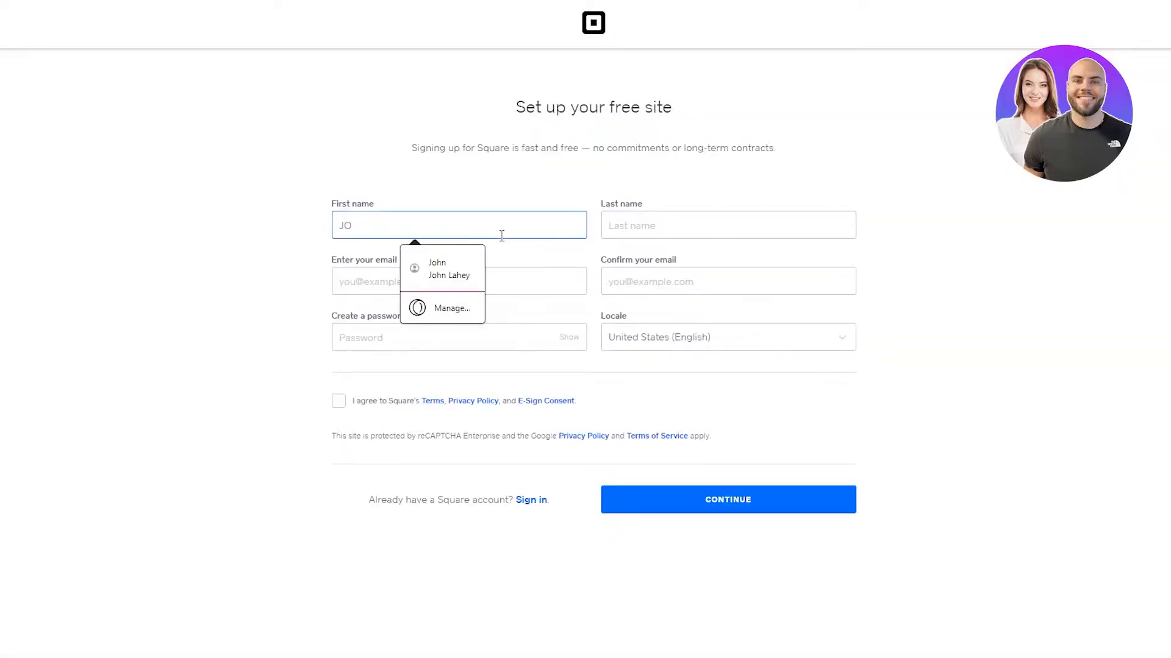
pyautogui.press('BackSpace')
pyautogui.click(614, 227)
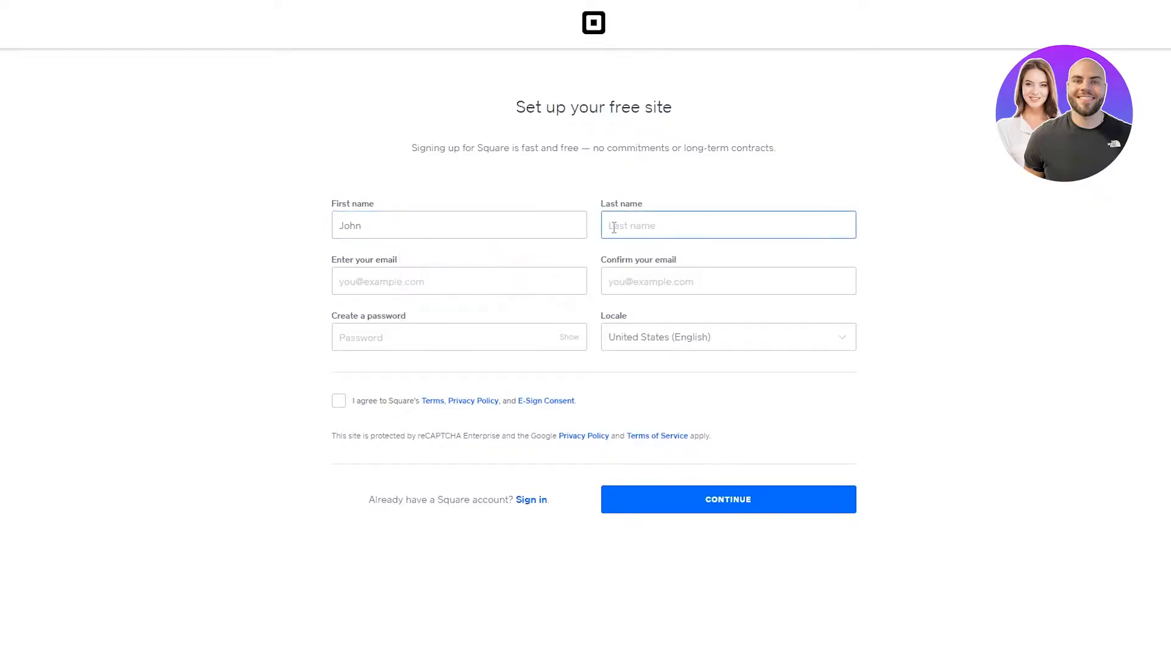
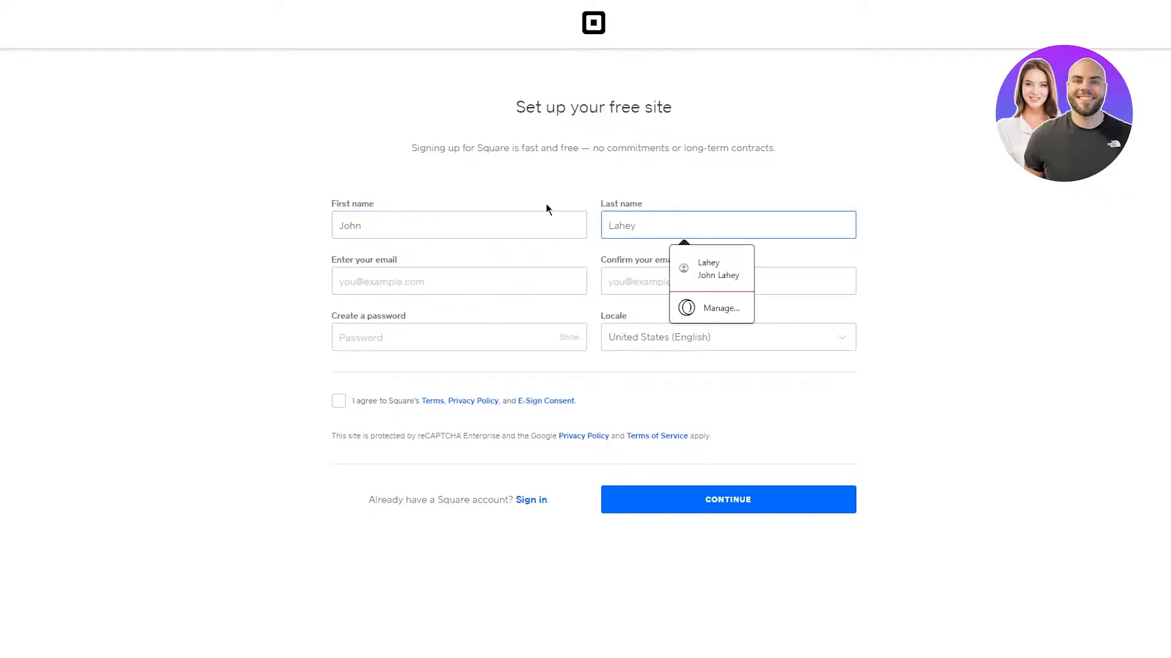
# Step: Paste the temporary email address into both the email and confirm email fields
pyautogui.click(470, 277)
pyautogui.hotkey('ctrl', 'v')
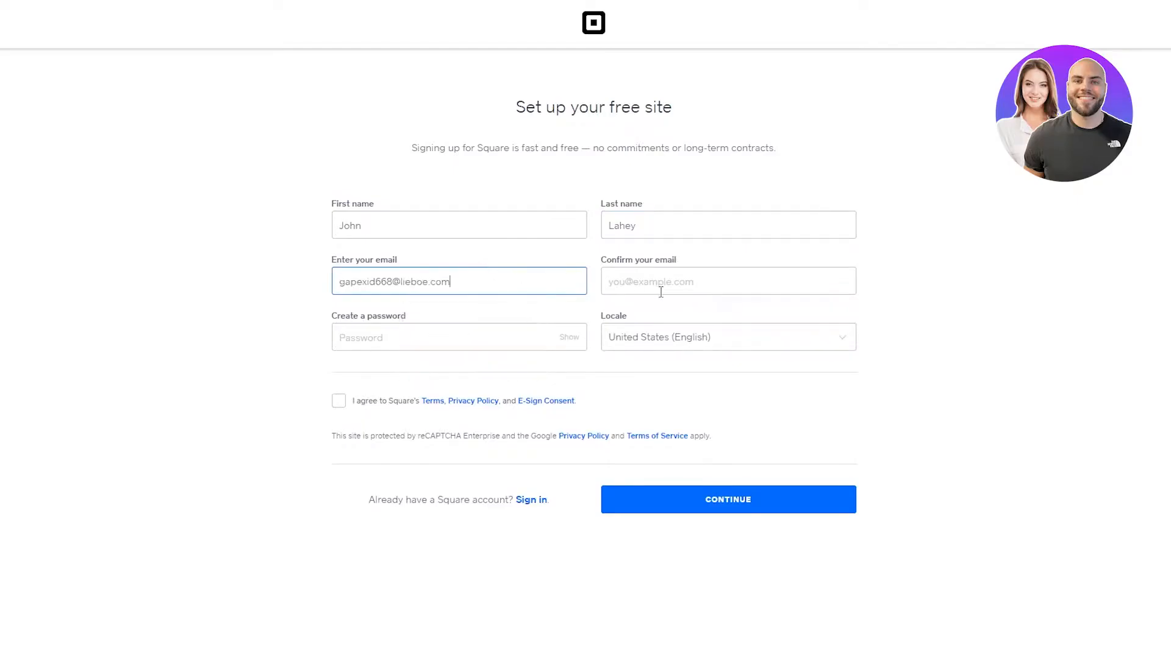
pyautogui.click(661, 292)
pyautogui.hotkey('ctrl', 'v')
# Step: Enter the account password, accept the terms and privacy policy, and submit
pyautogui.click(569, 337)
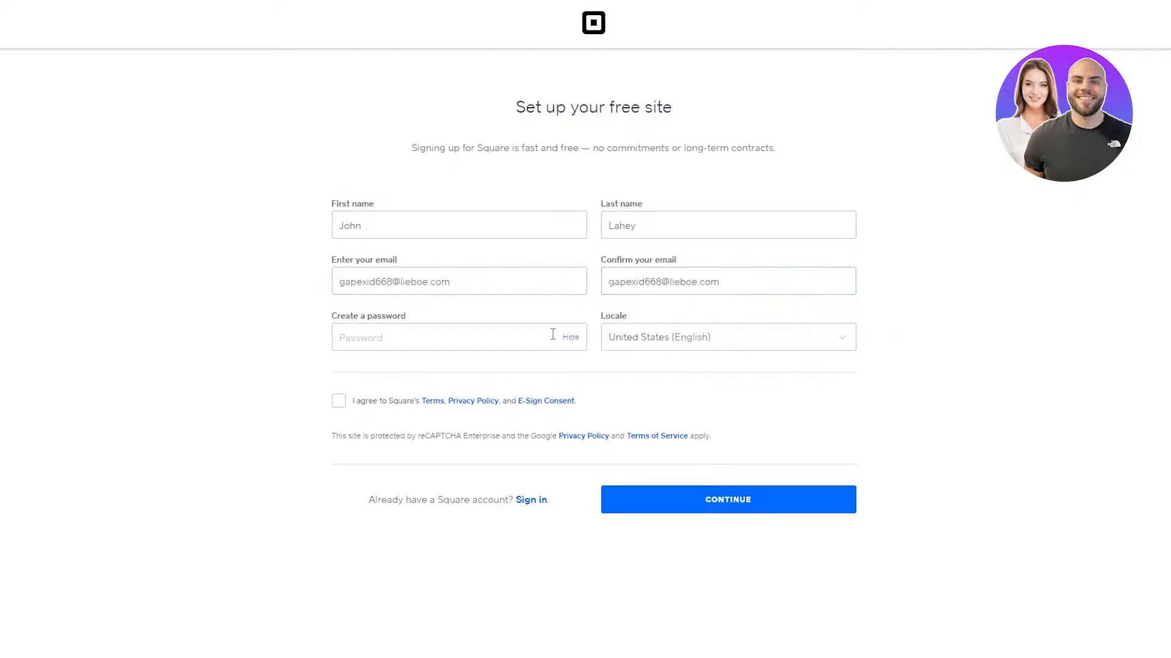
pyautogui.click(551, 327)
pyautogui.click(571, 337)
pyautogui.write('••••••')
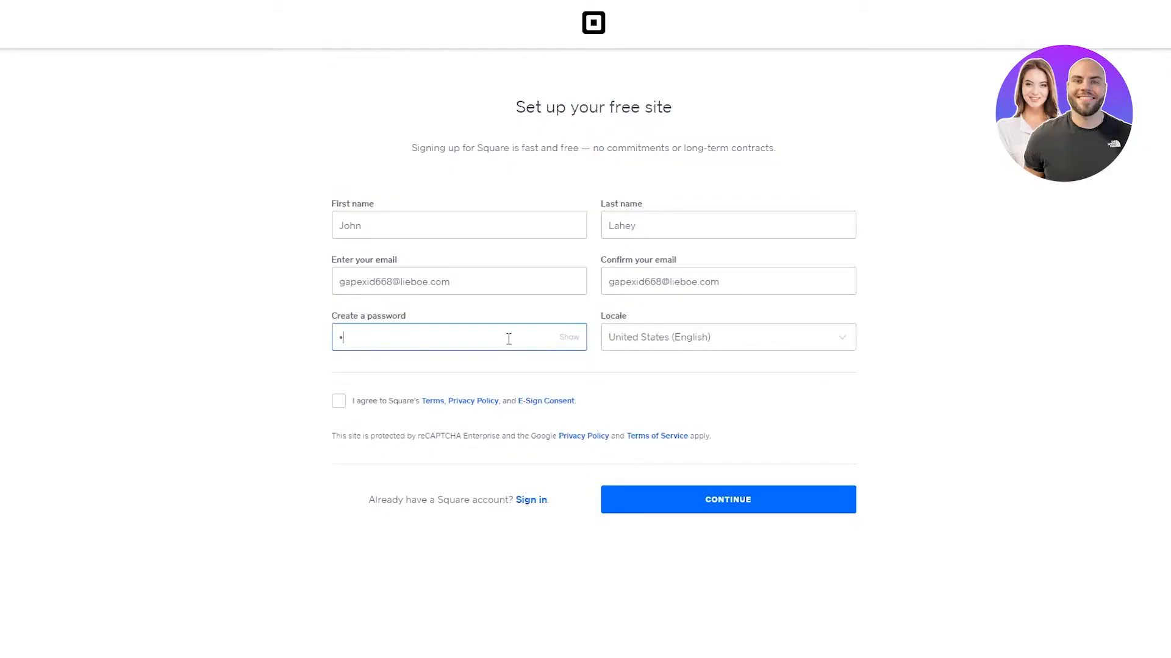
pyautogui.write('•••')
pyautogui.click(339, 402)
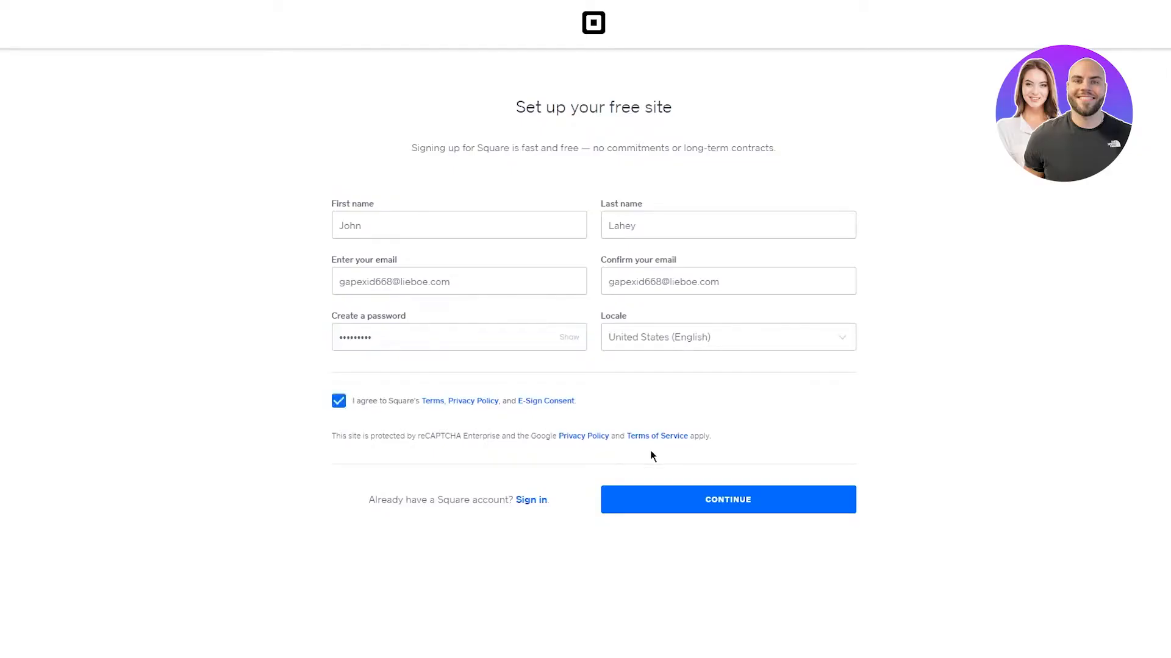
pyautogui.click(707, 496)
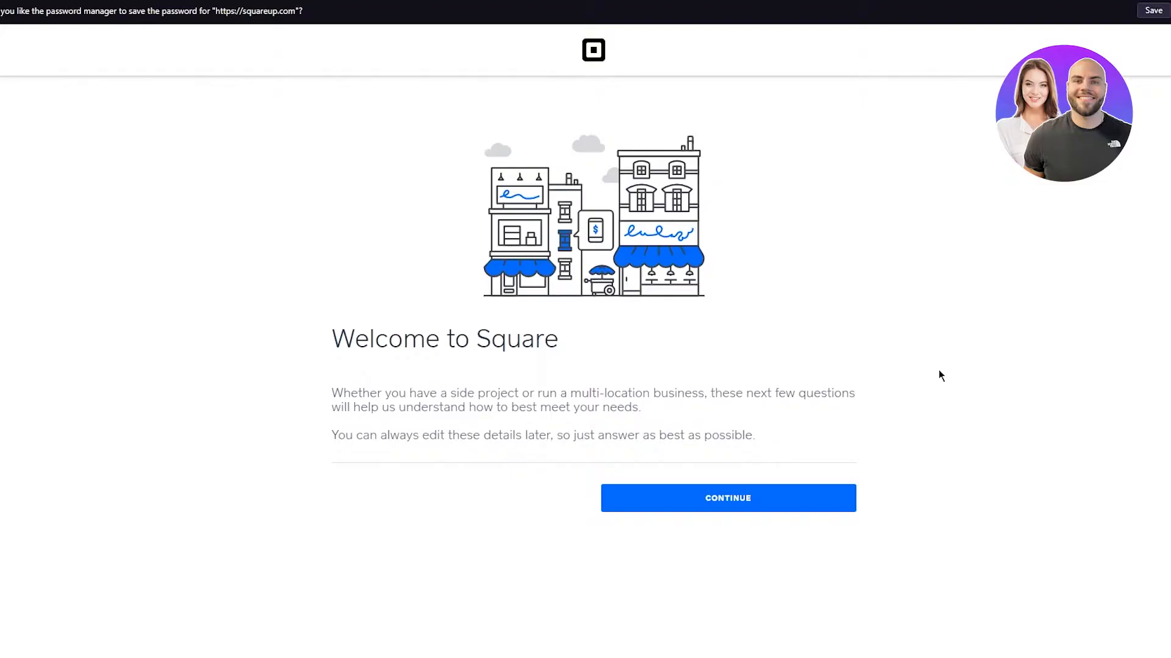
# Step: Begin account setup and review the Individual and Business merchant-type options
pyautogui.click(703, 507)
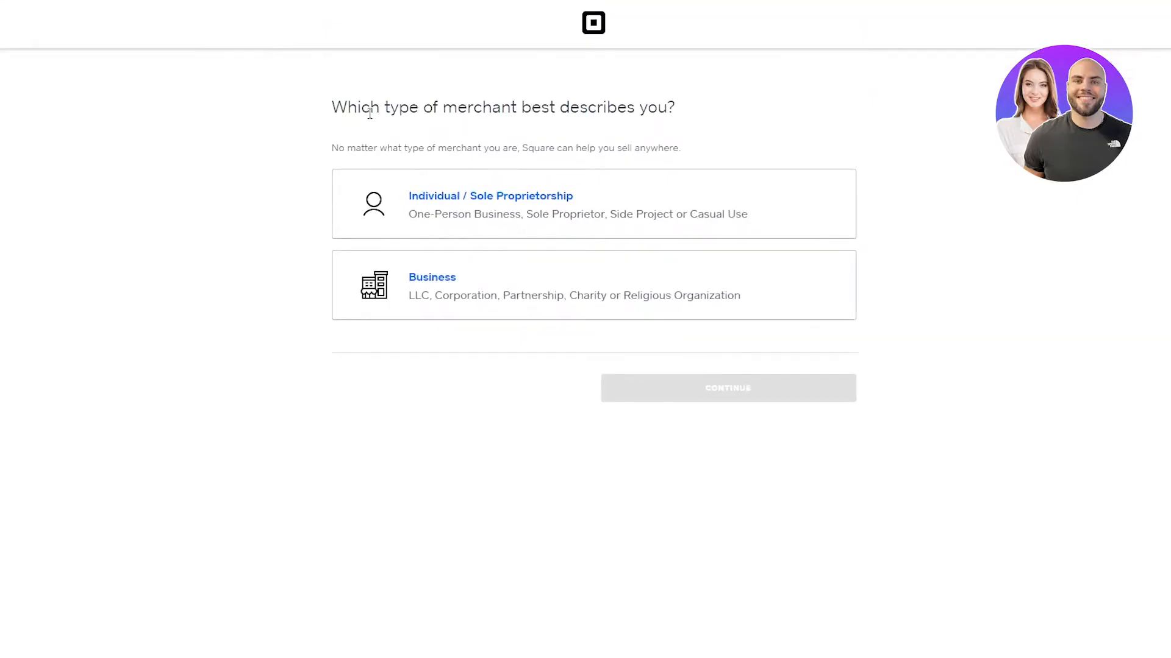
pyautogui.moveTo(331, 155); pyautogui.dragTo(721, 159)
pyautogui.click(762, 143)
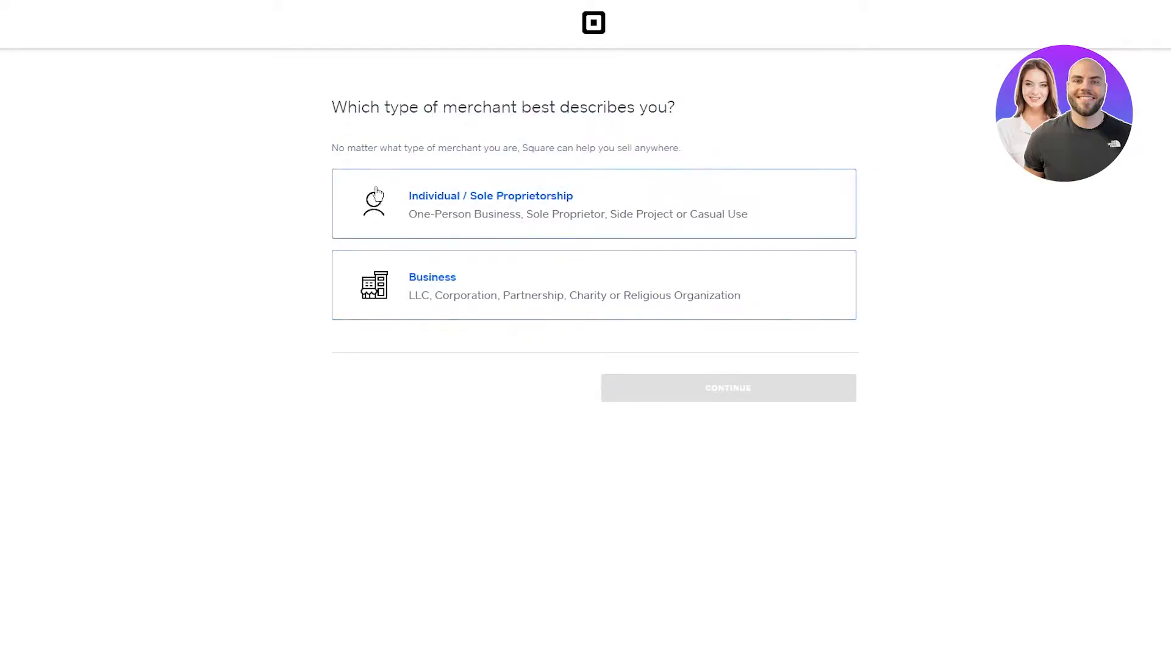
pyautogui.moveTo(287, 183); pyautogui.dragTo(946, 177)
pyautogui.click(946, 176)
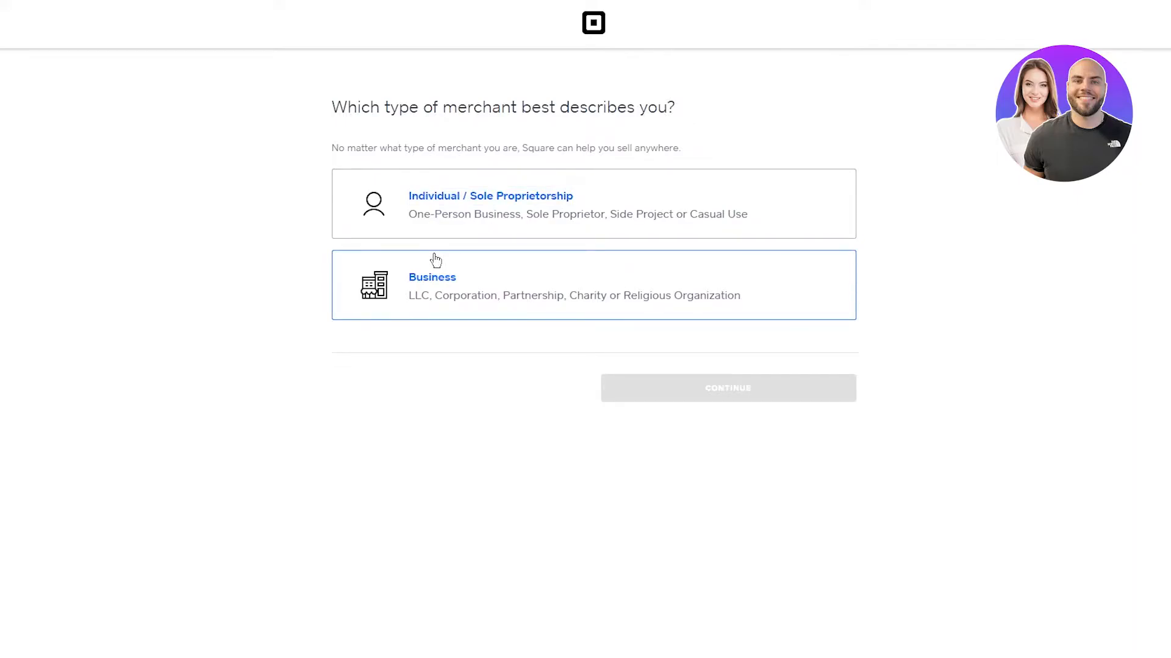
pyautogui.moveTo(276, 282); pyautogui.dragTo(1014, 279)
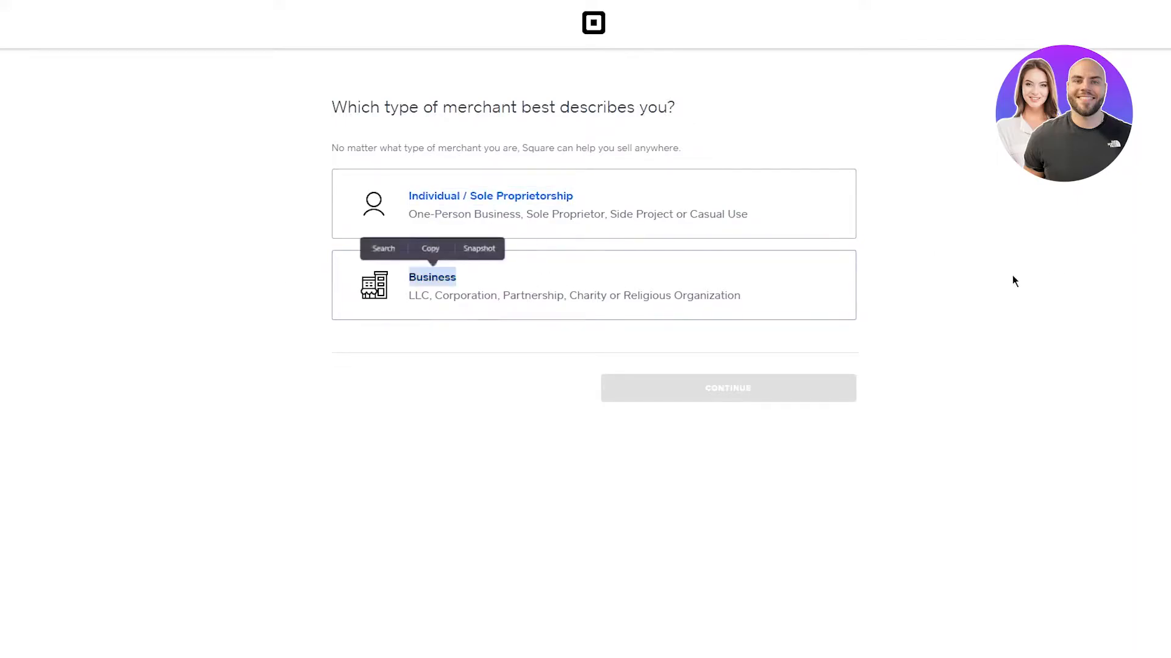
pyautogui.click(1014, 279)
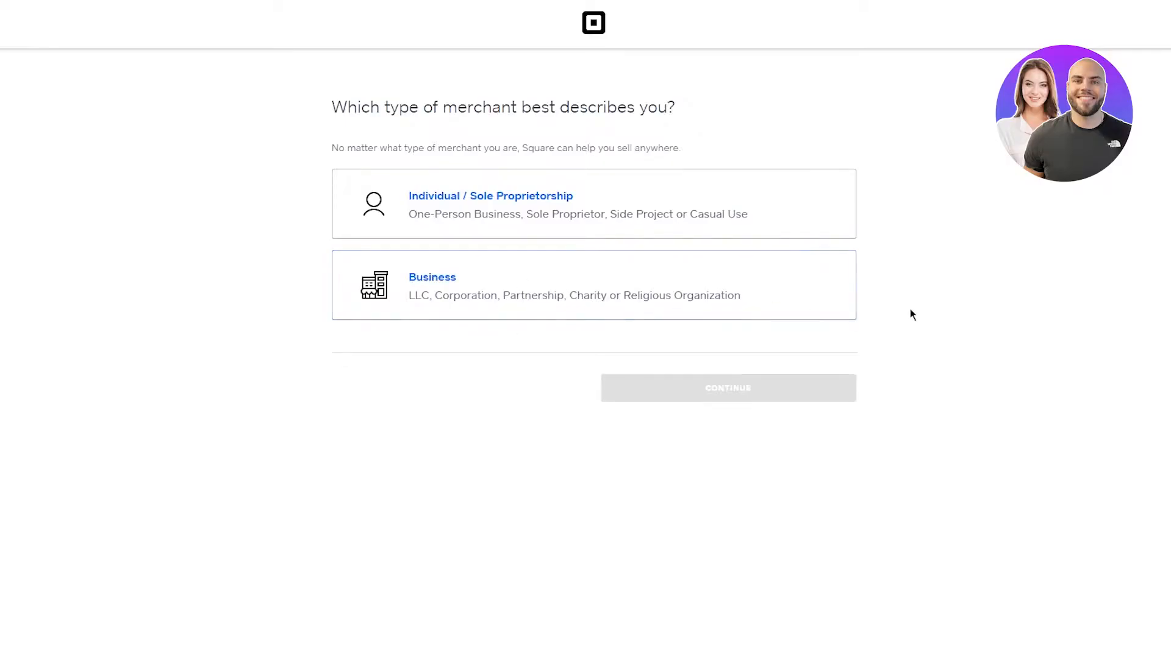
# Step: Choose Individual / Sole Proprietorship, enter the owner's name as the receipt name, and continue
pyautogui.click(577, 234)
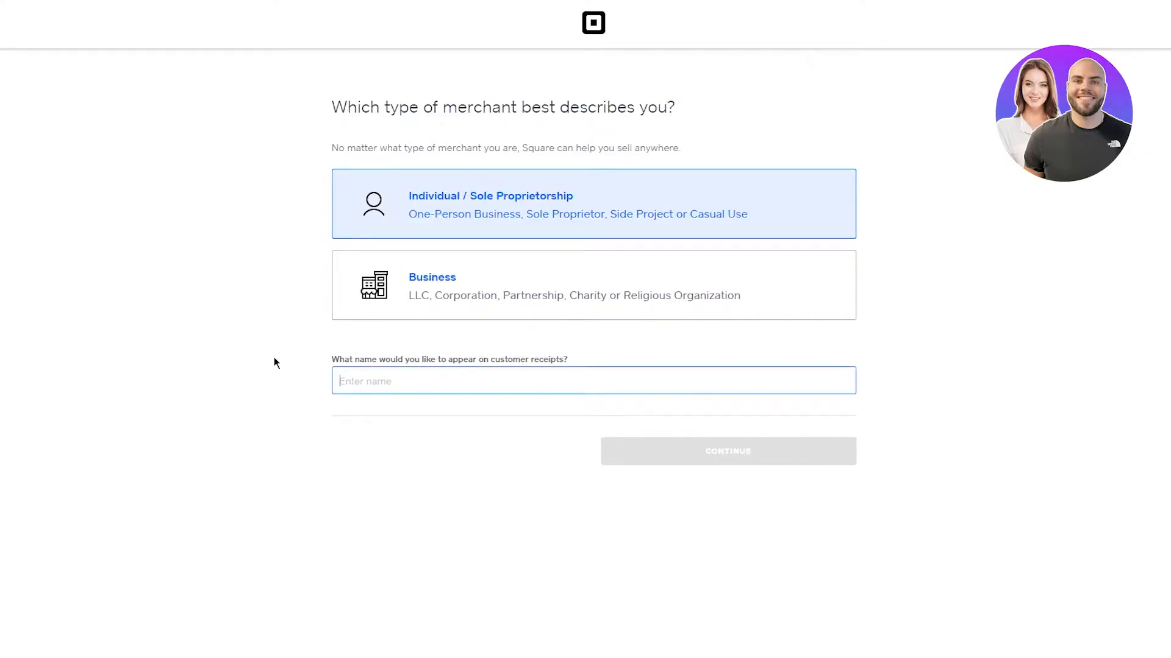
pyautogui.write('M')
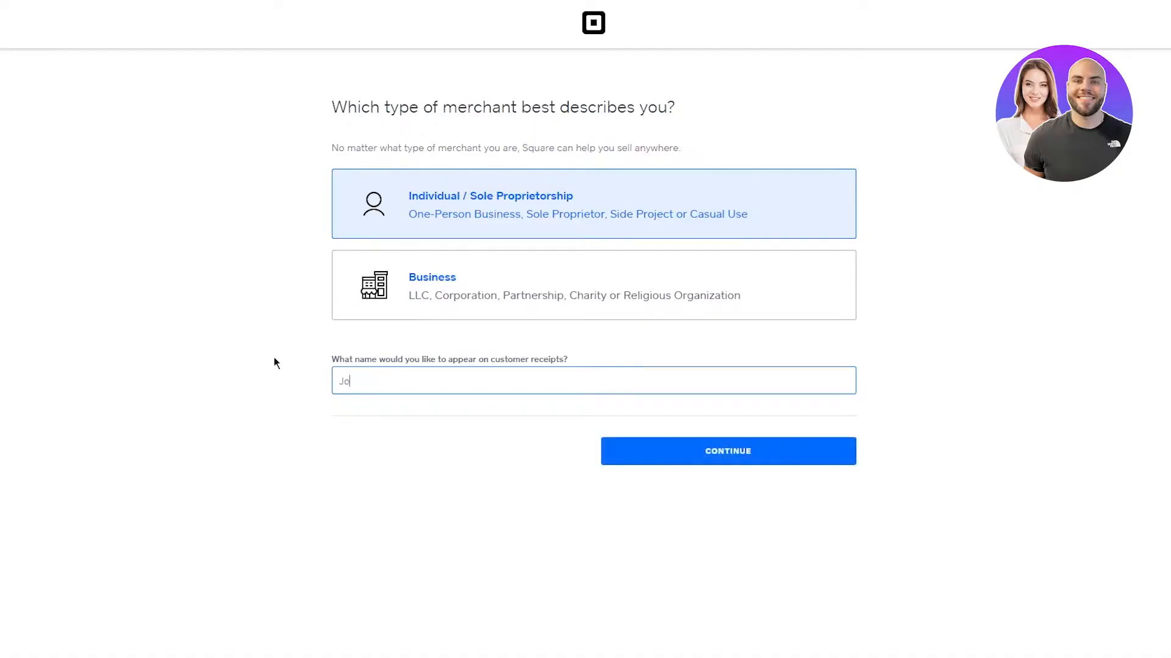
pyautogui.press('BackSpace')
pyautogui.press('BackSpace')
pyautogui.click(691, 452)
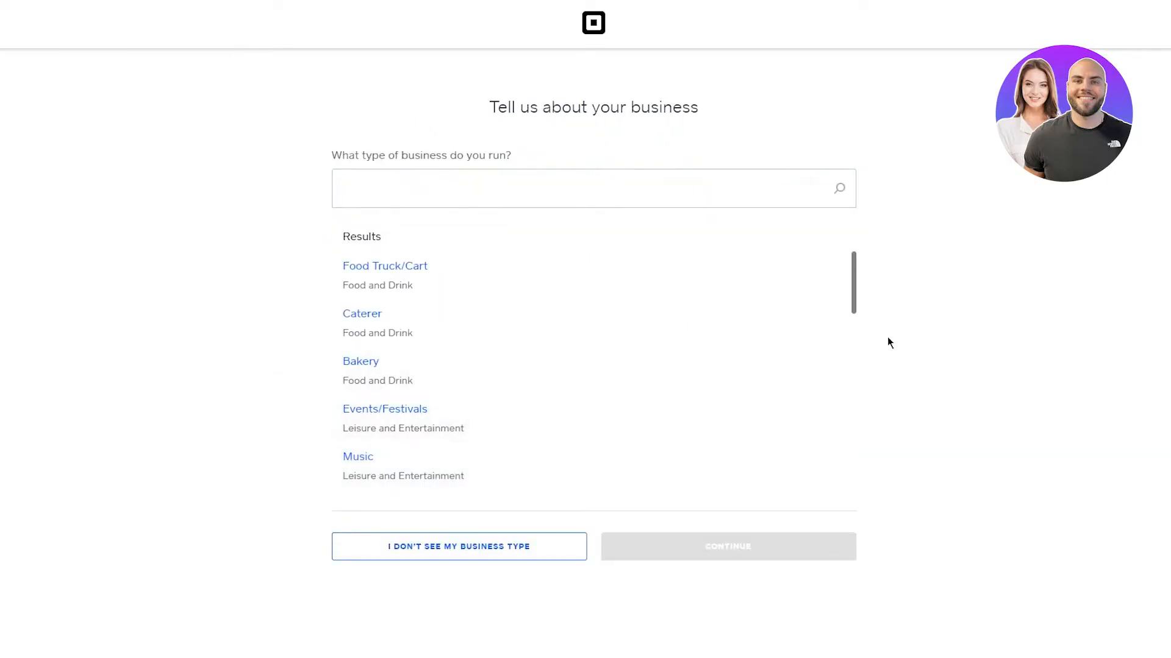
# Step: Search 'sports' and set the business type to Sporting Goods under Retail
pyautogui.click(619, 199)
pyautogui.click(919, 209)
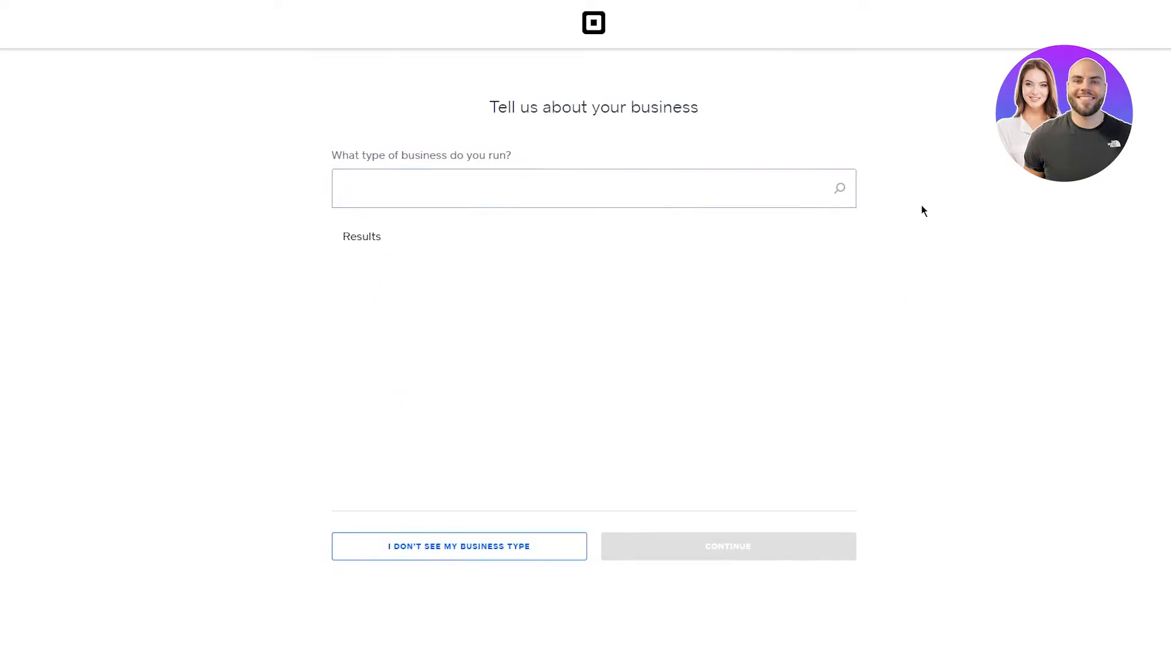
pyautogui.click(649, 187)
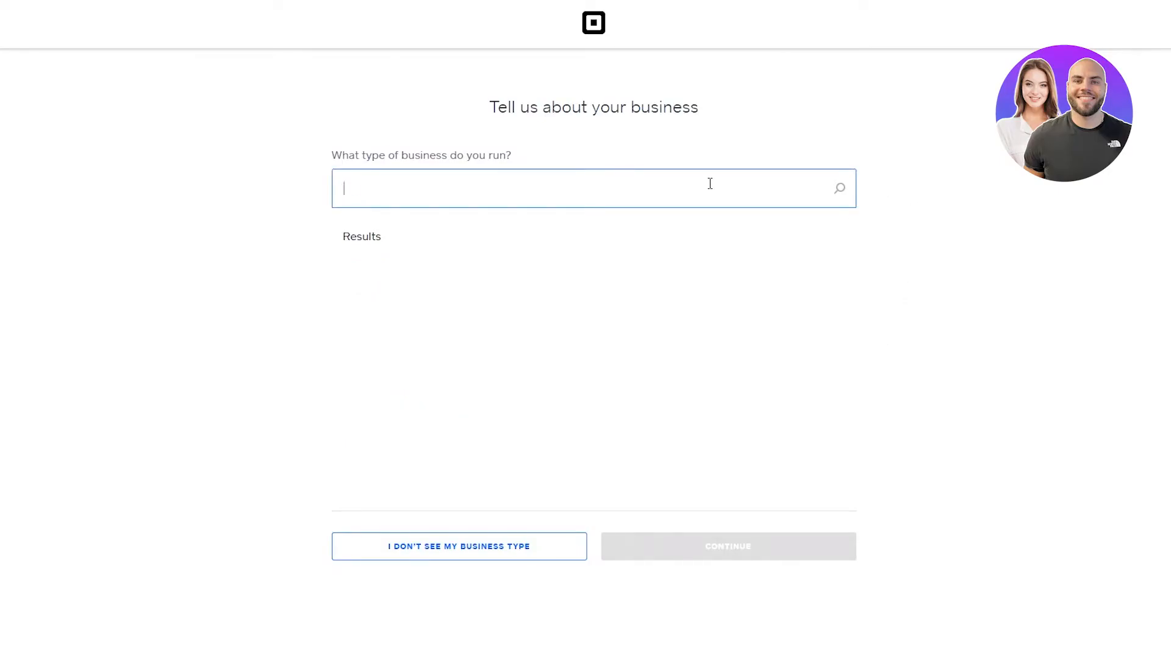
pyautogui.write('sportd')
pyautogui.press('BackSpace')
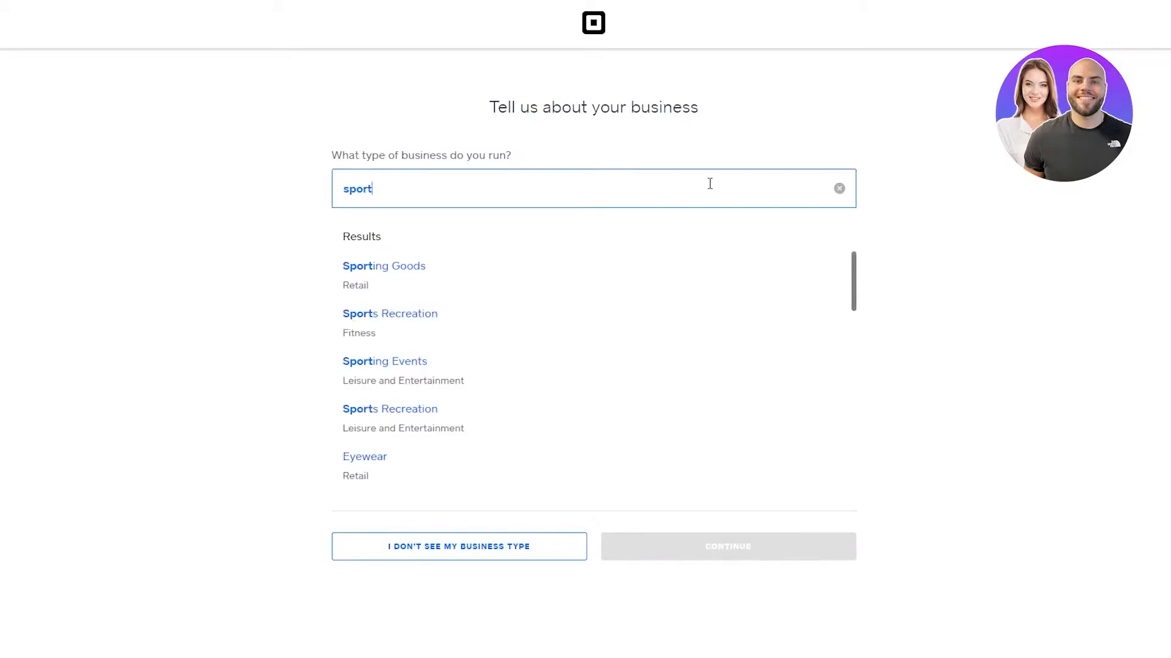
pyautogui.write('s')
pyautogui.click(537, 271)
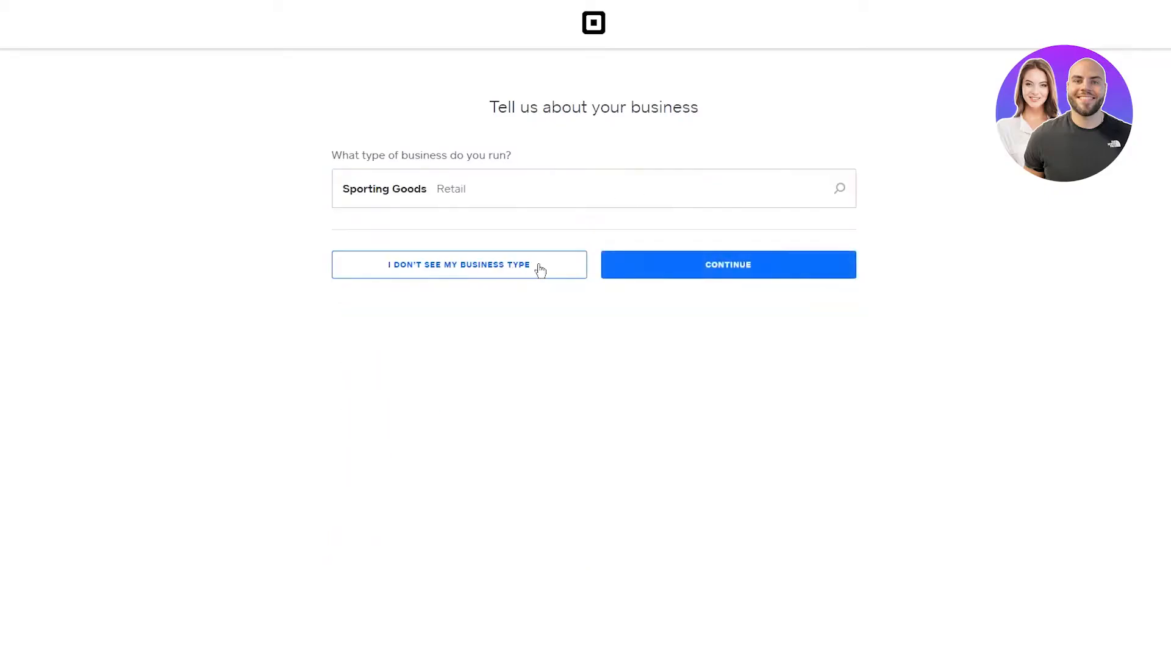
pyautogui.click(719, 268)
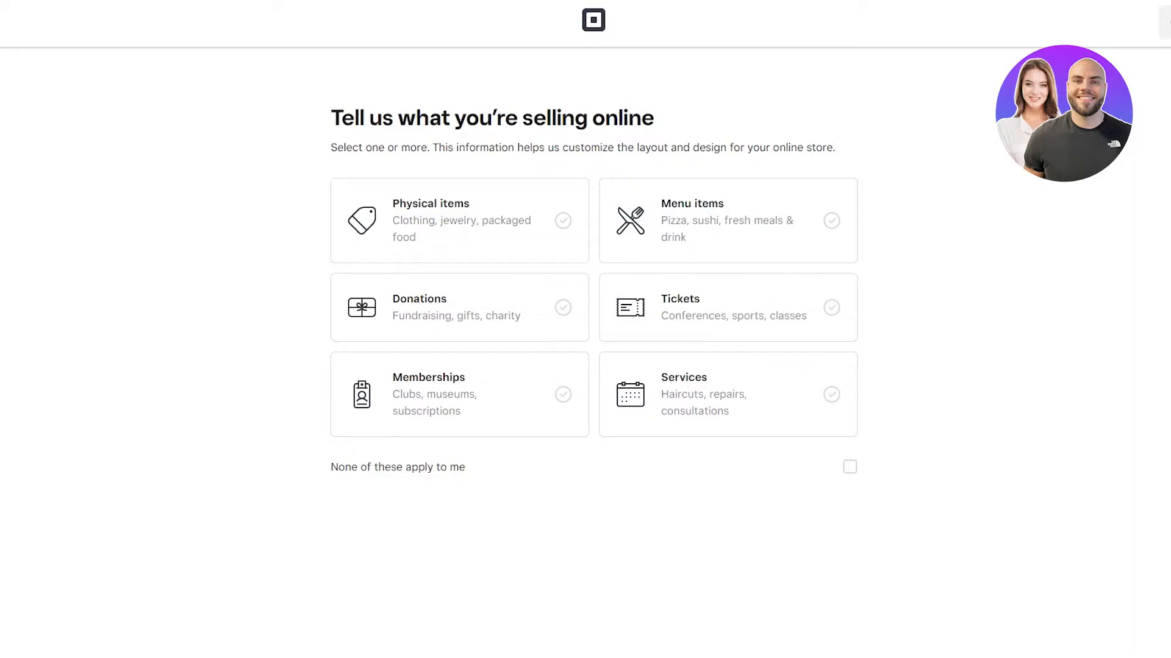
# Step: Select Services and Physical items as what the store sells, then continue
pyautogui.click(648, 373)
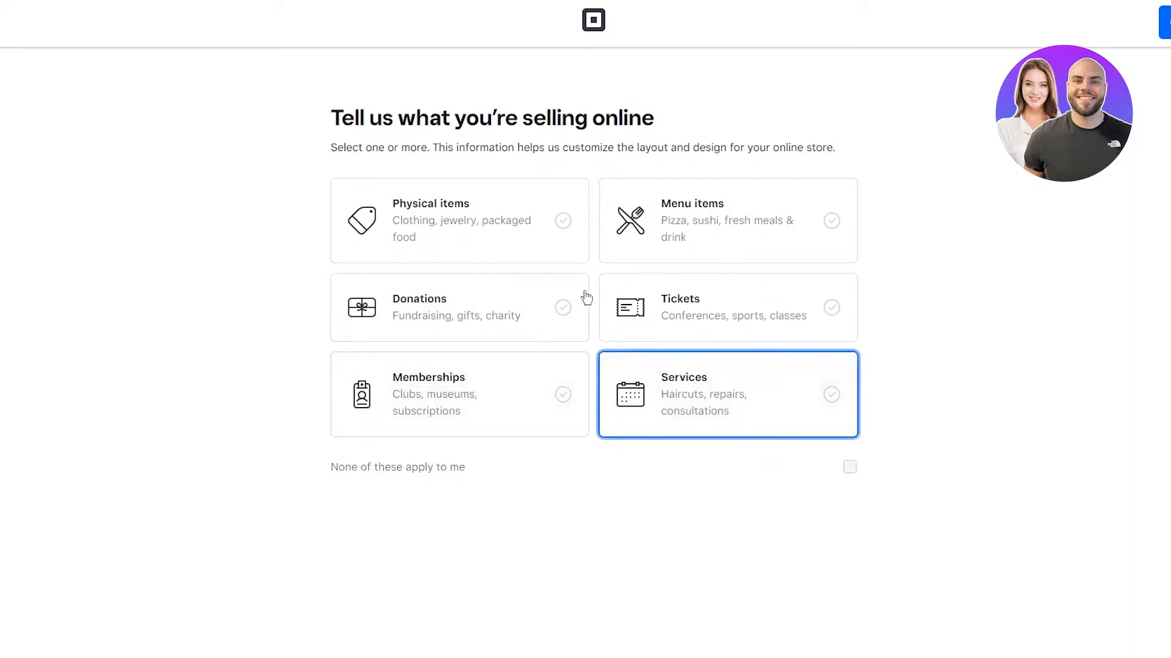
pyautogui.click(532, 214)
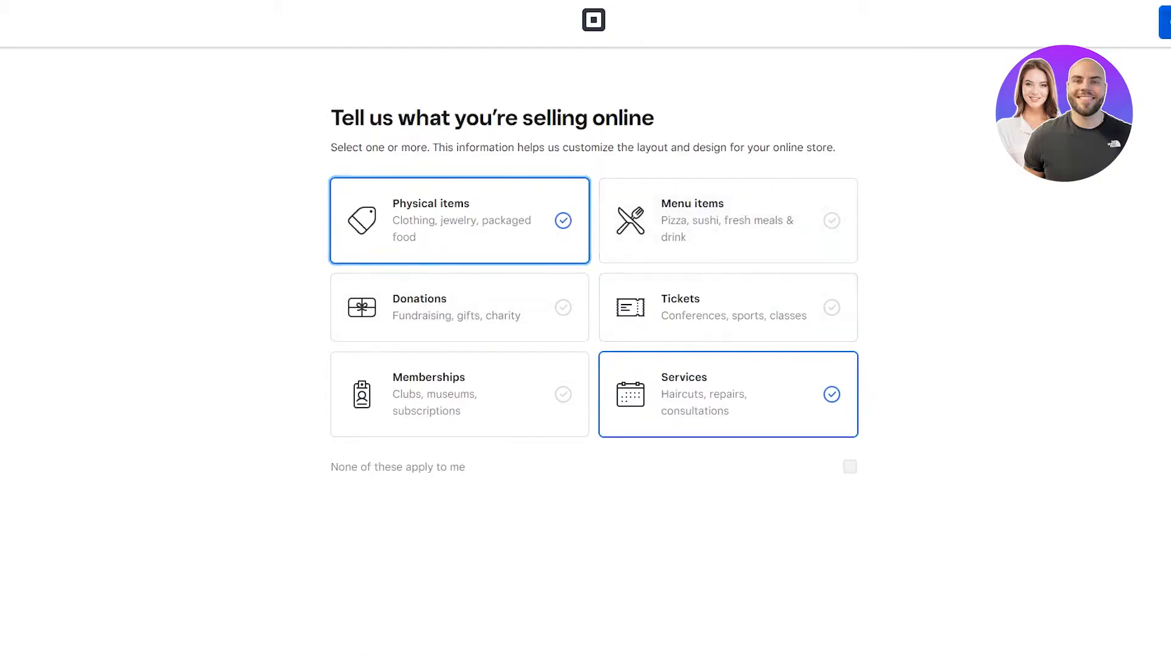
pyautogui.click(1164, 22)
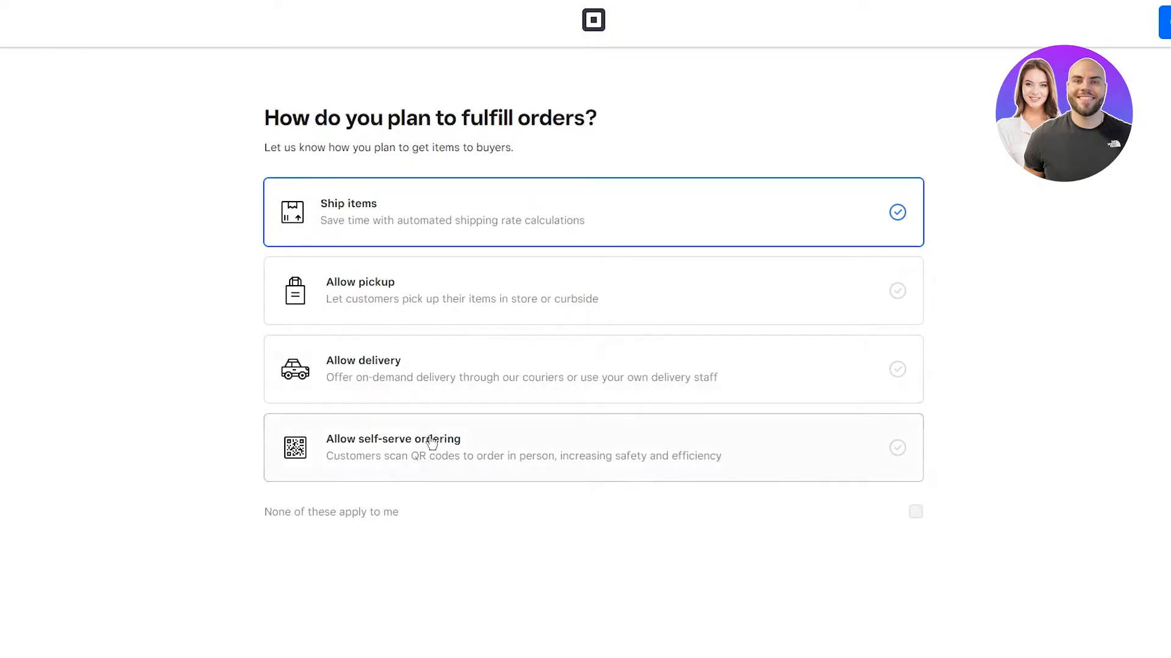
# Step: Enable delivery and customer pickup as fulfillment options, then continue
pyautogui.click(921, 384)
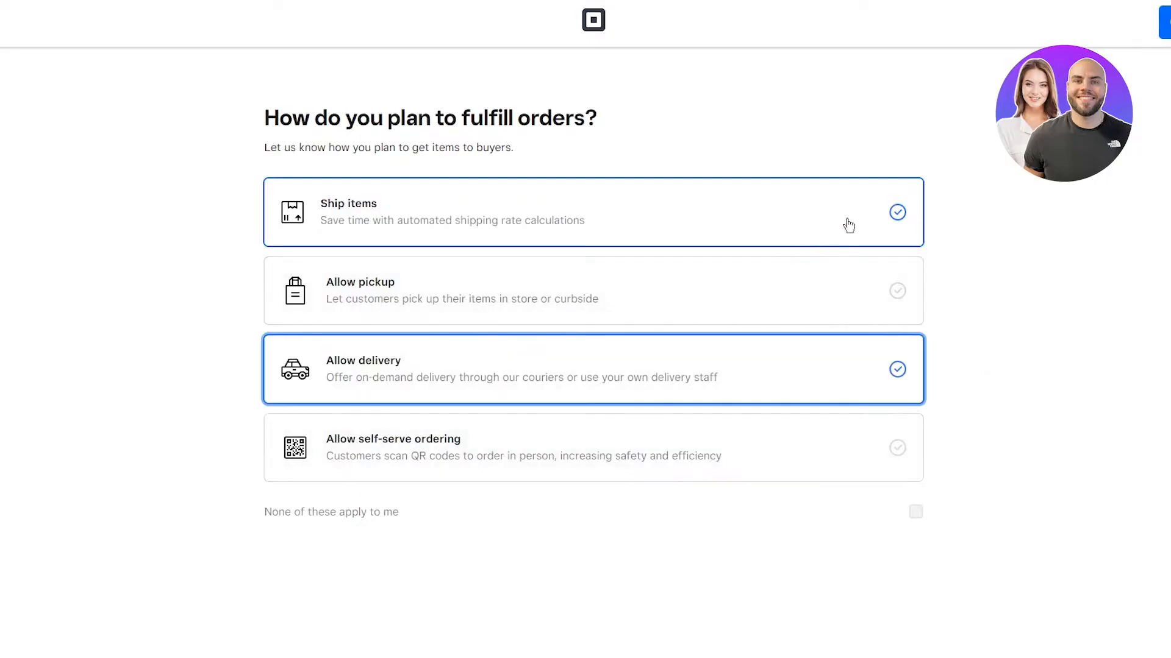
pyautogui.click(733, 293)
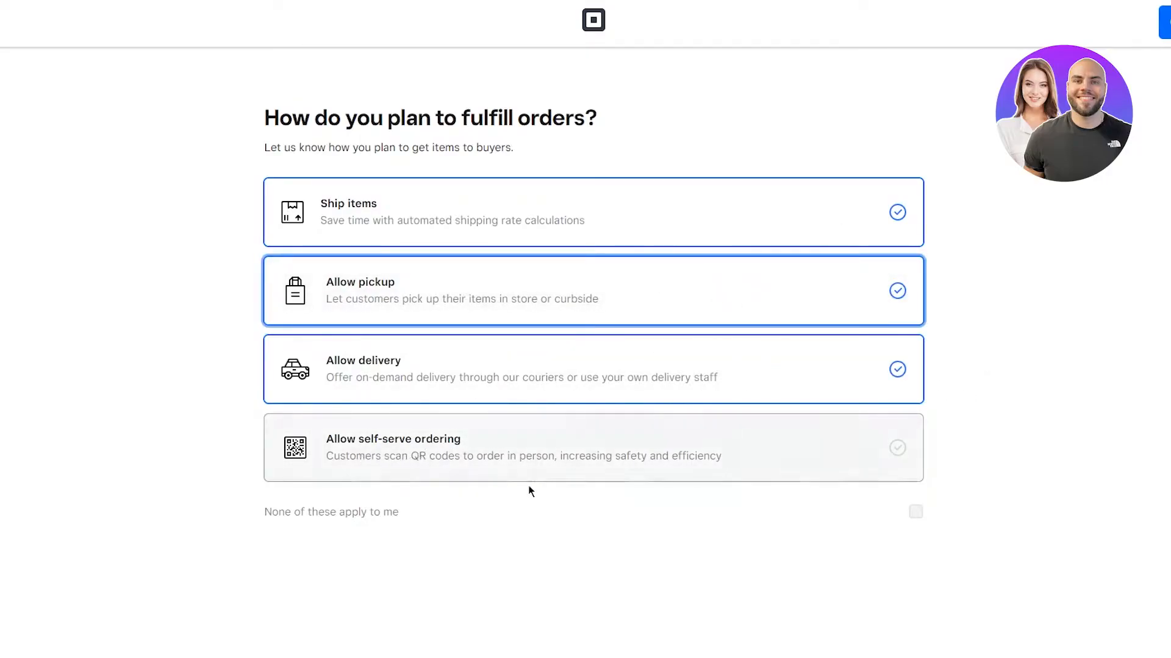
pyautogui.moveTo(340, 468); pyautogui.dragTo(993, 465)
pyautogui.click(1045, 525)
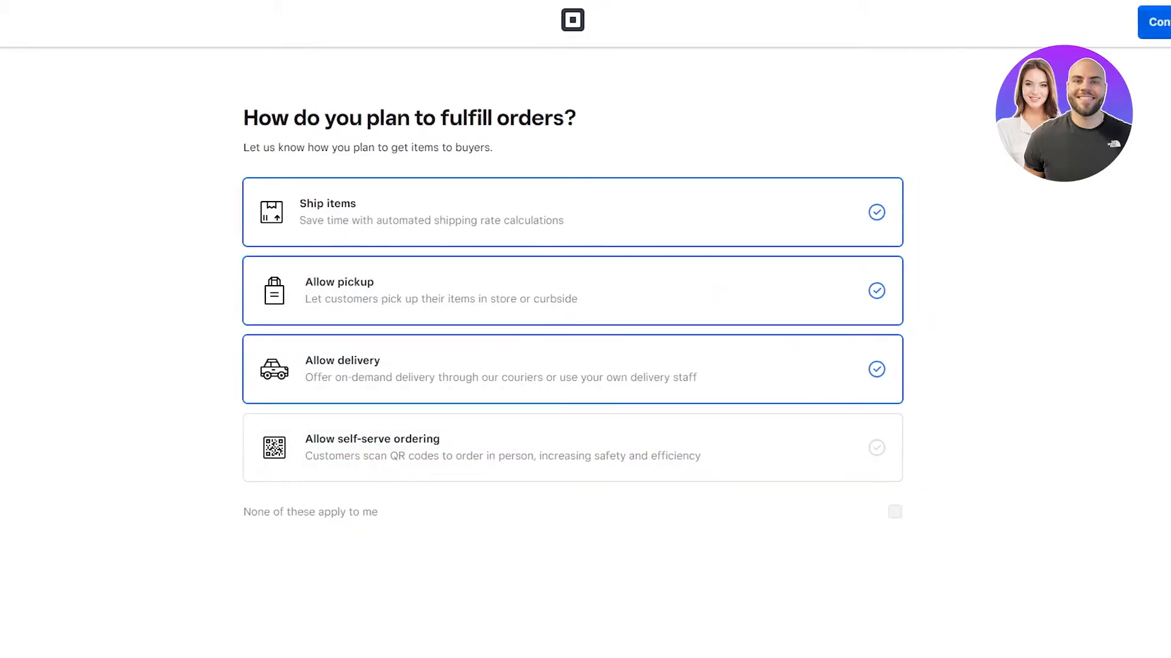
pyautogui.click(1165, 22)
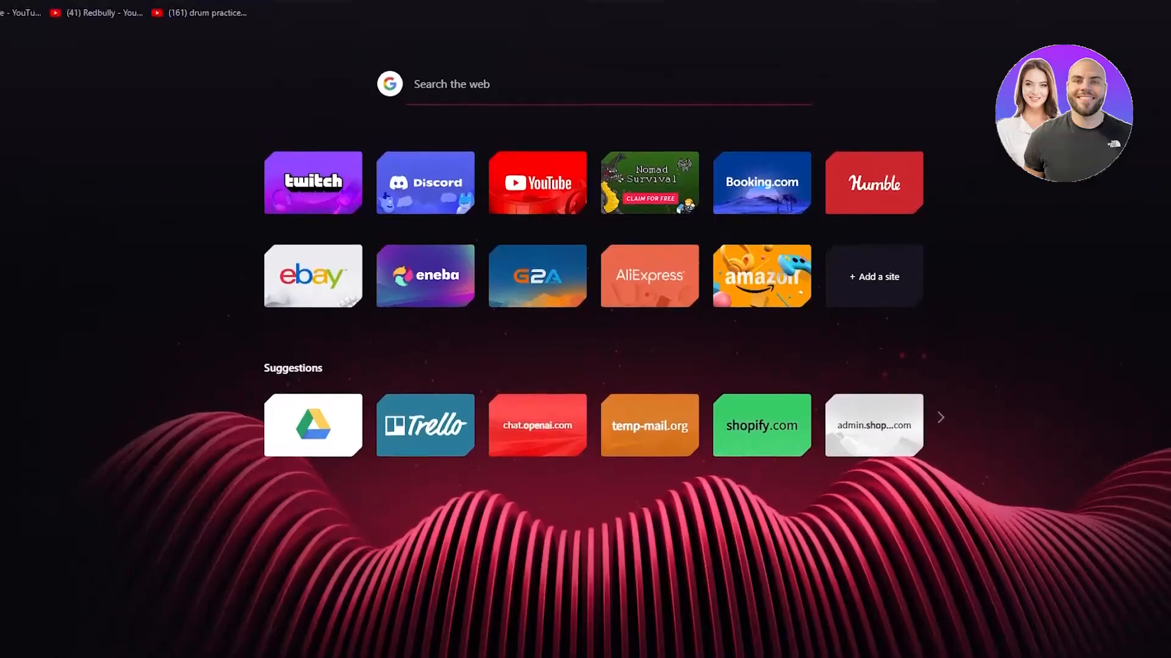
# Step: Search 'nike instagram' and open Nike's Instagram profile from the results
pyautogui.write('nike instagra')
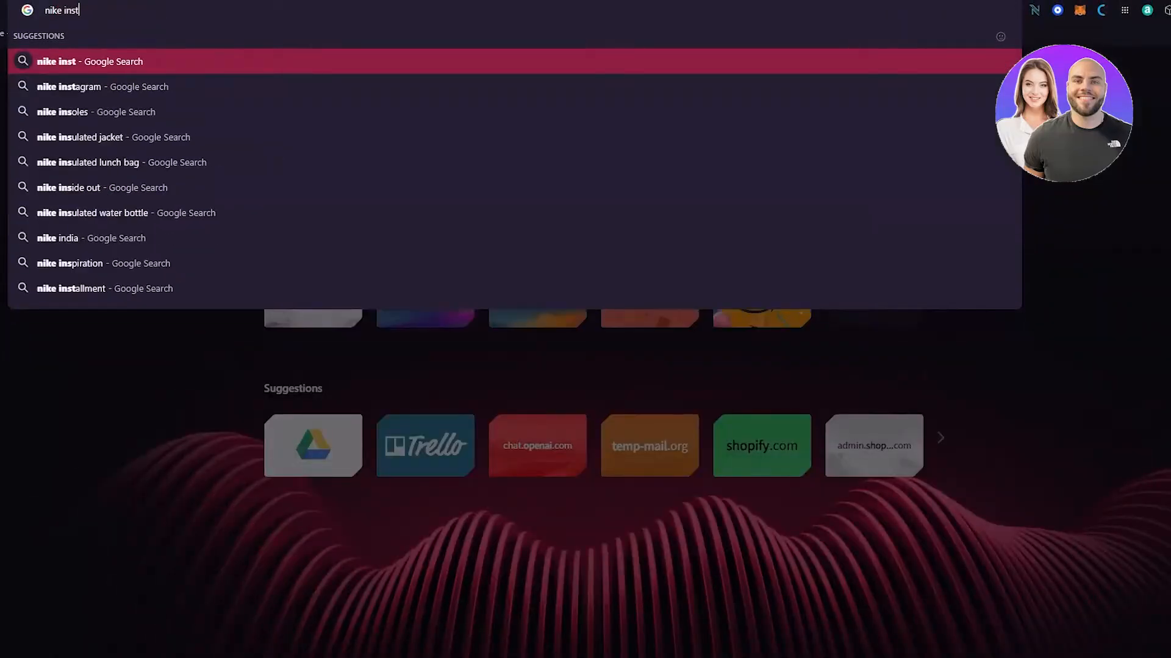
pyautogui.write('m')
pyautogui.press('Return')
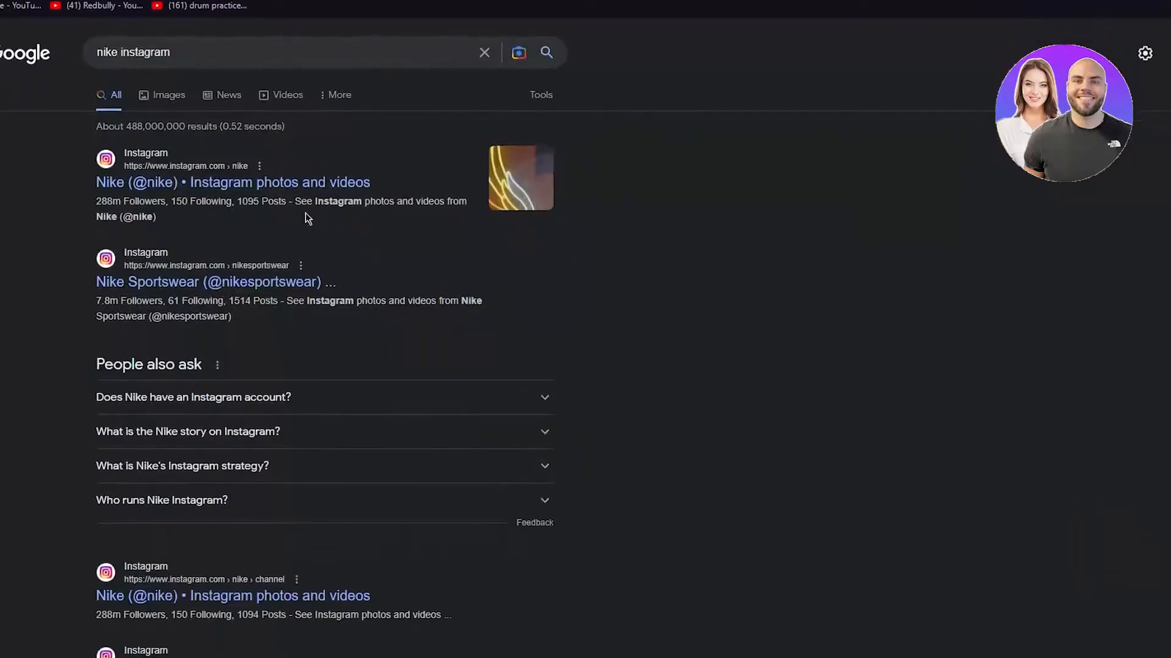
pyautogui.click(281, 162)
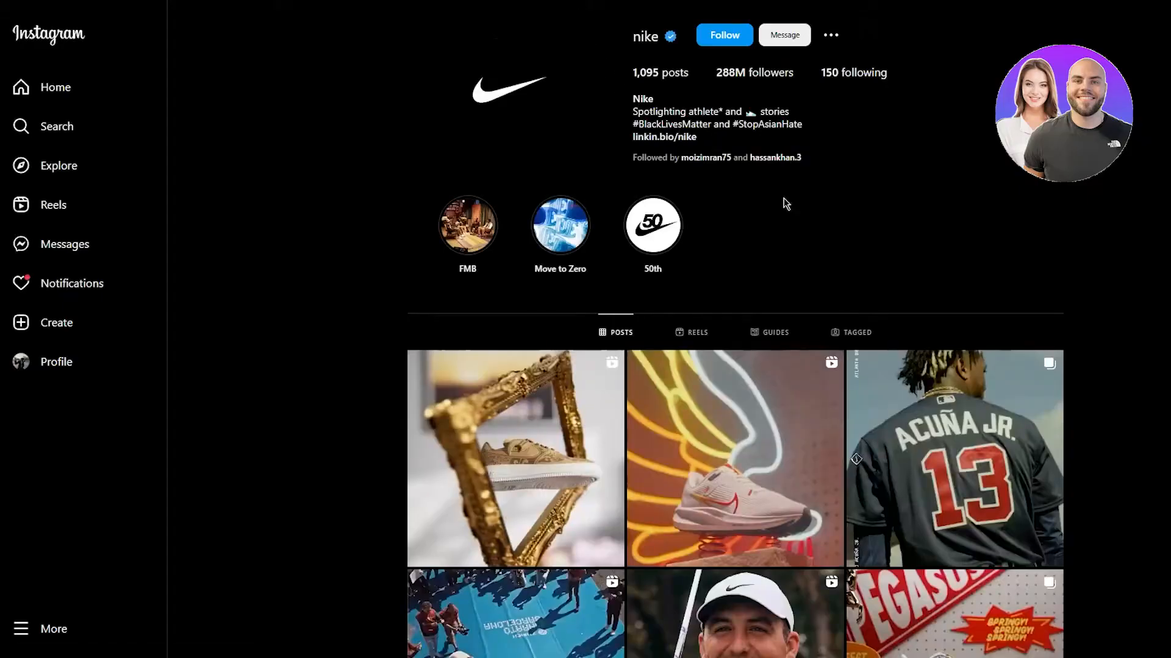
# Step: Scroll through the posts grid on Nike's Instagram profile
pyautogui.scroll(-5, 782, 205)
pyautogui.scroll(-9, 945, 233)
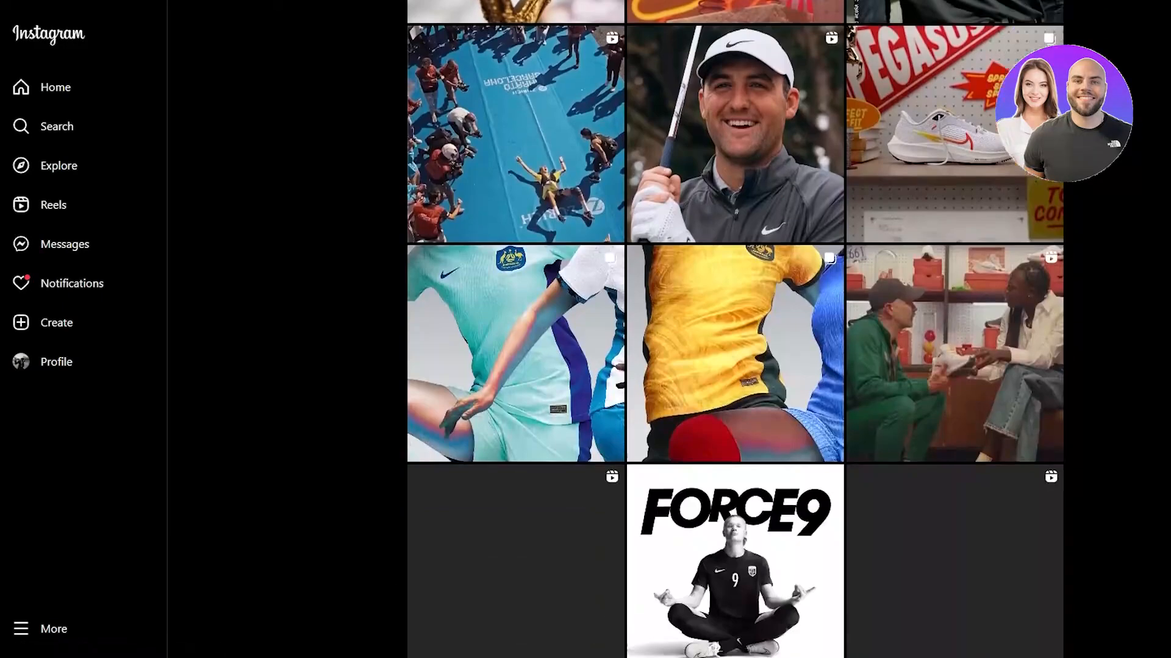
pyautogui.scroll(5, 1167, 195)
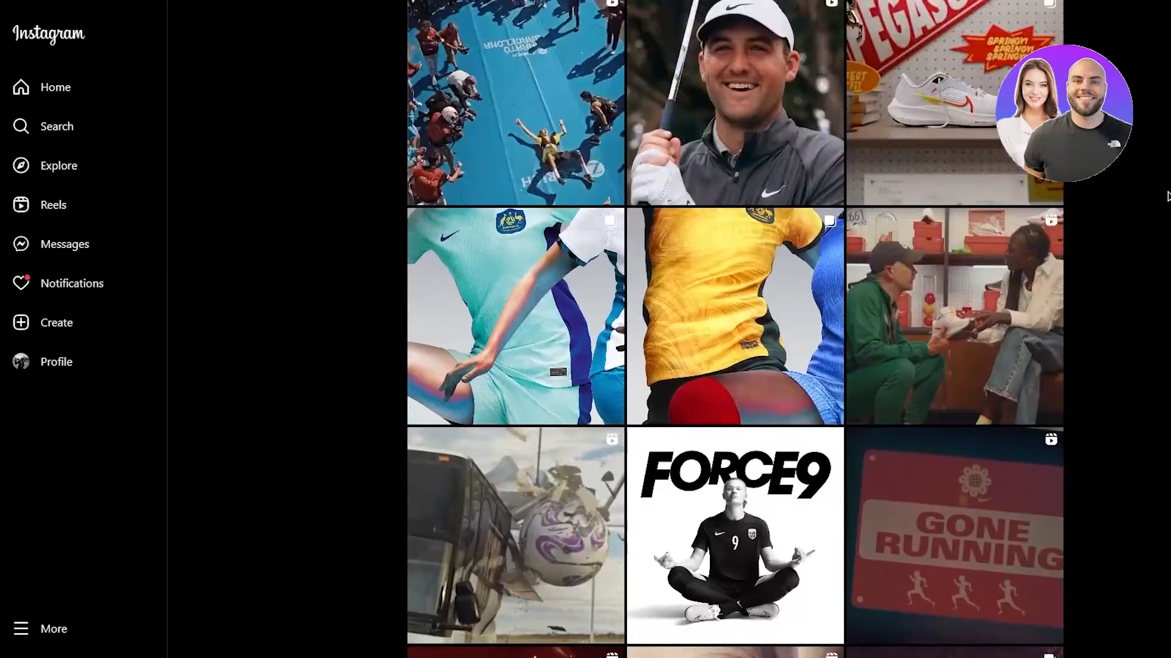
pyautogui.scroll(-7, 1167, 196)
pyautogui.scroll(-6, 1167, 195)
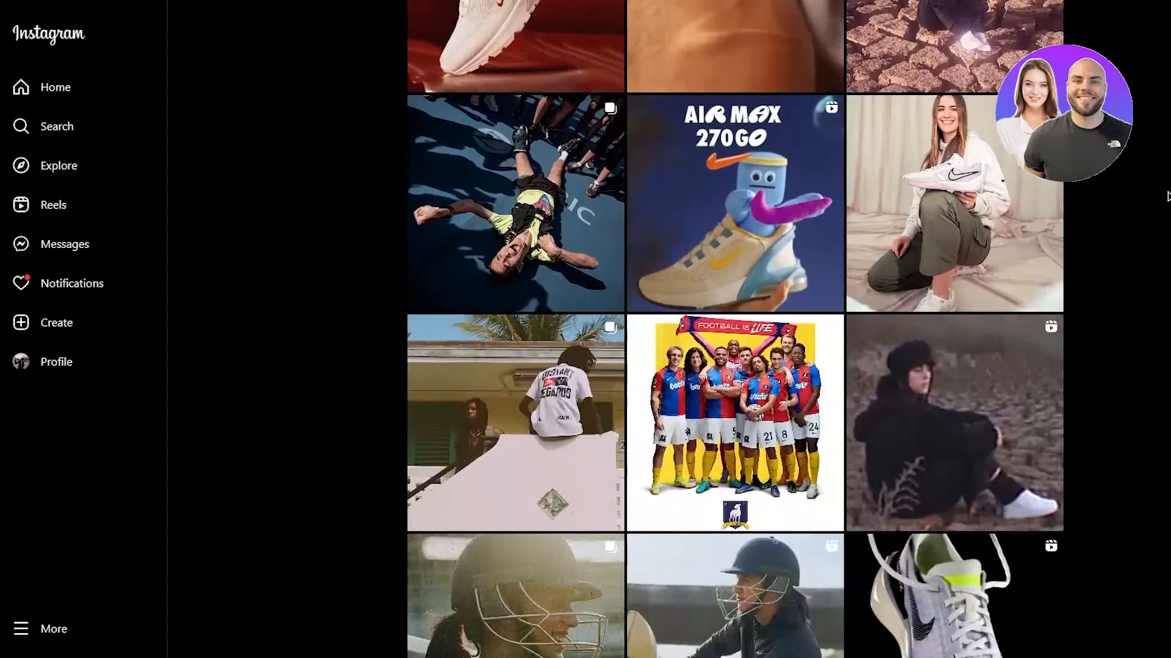
pyautogui.scroll(5, 1167, 195)
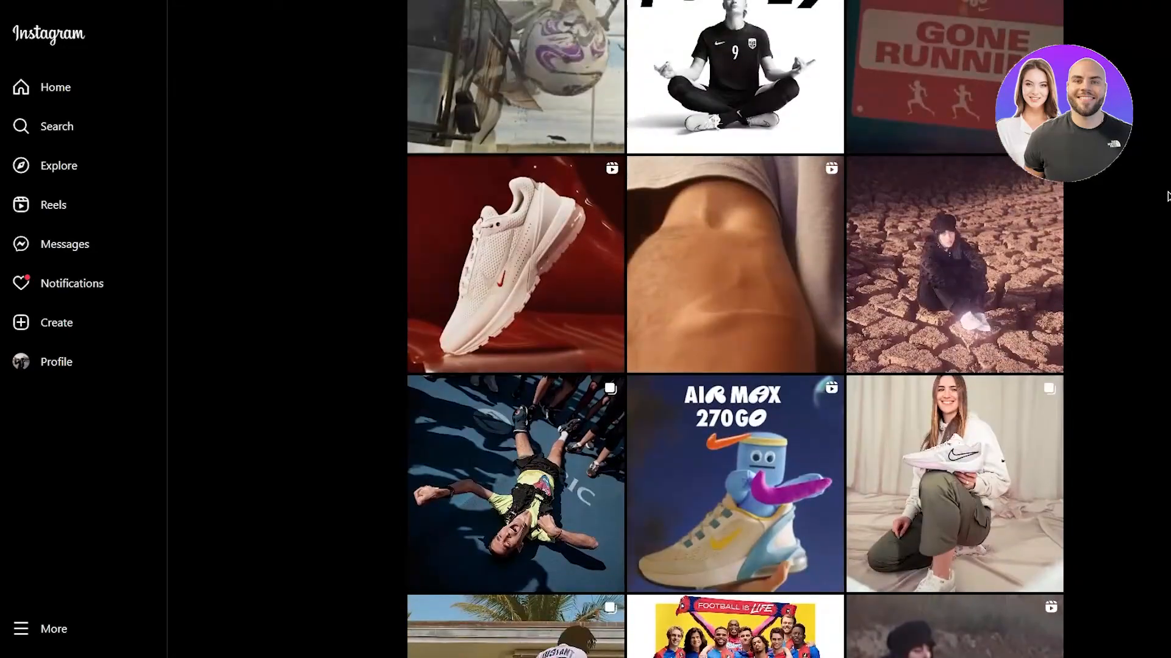
pyautogui.scroll(-7, 1167, 195)
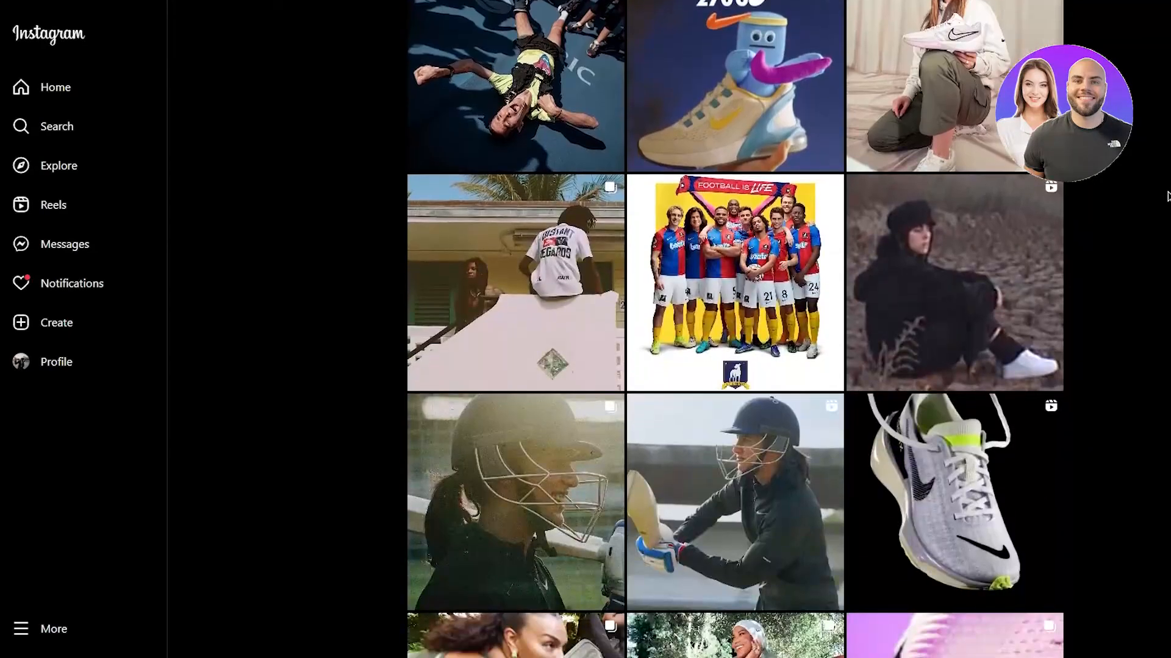
pyautogui.scroll(-7, 1167, 195)
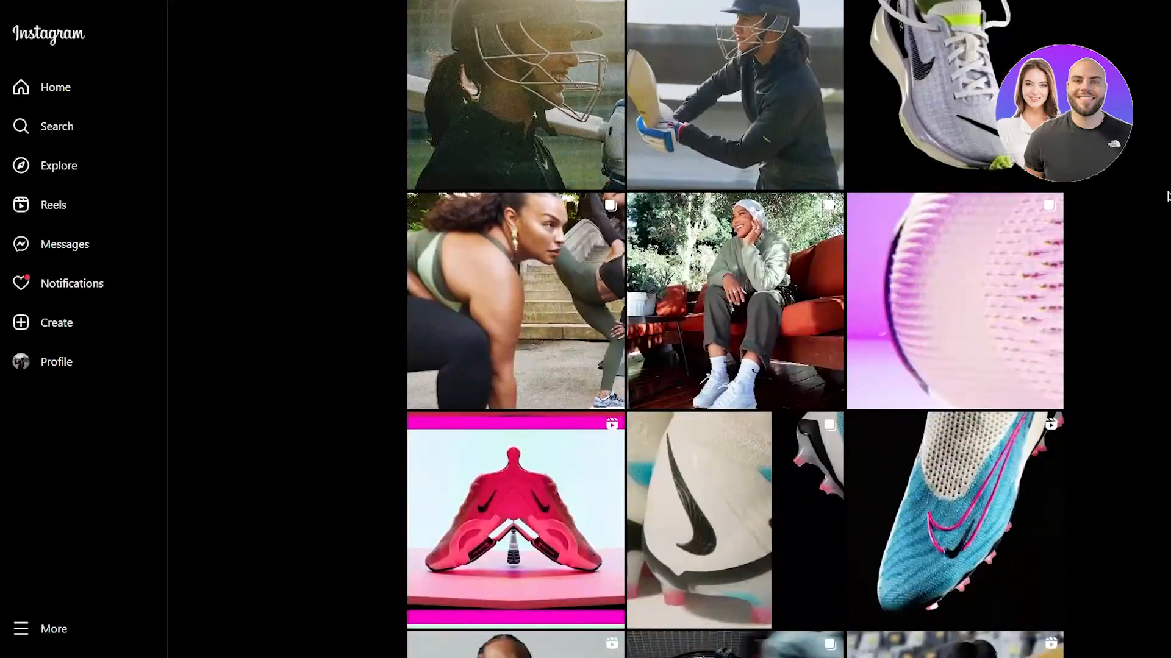
pyautogui.scroll(20, 1167, 195)
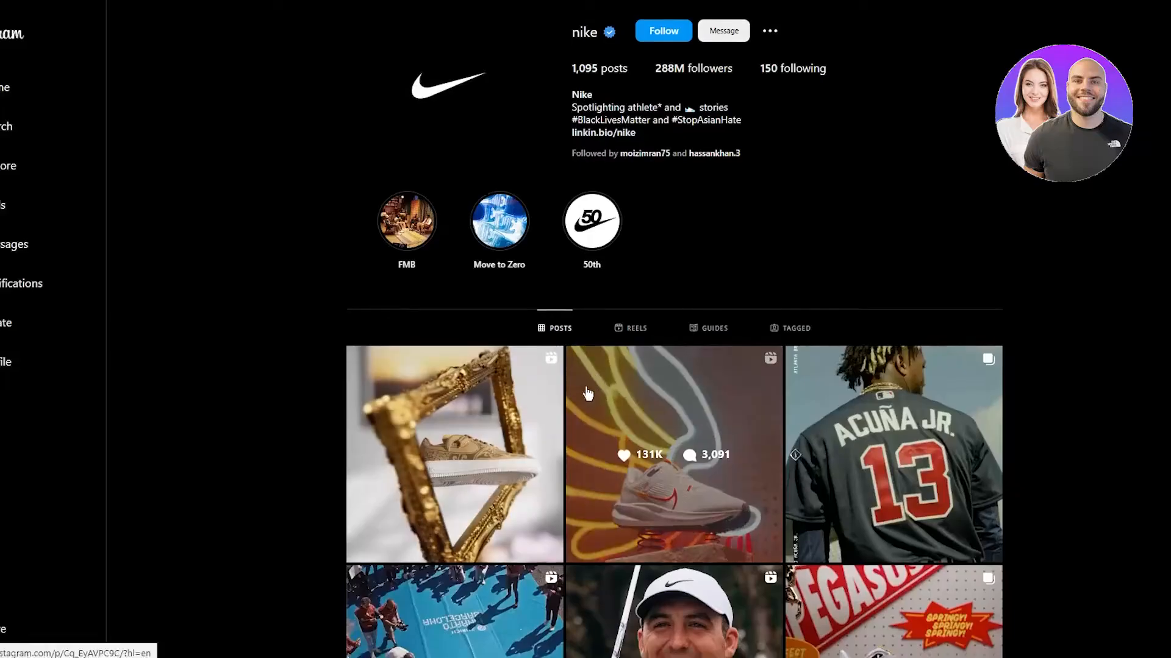
pyautogui.scroll(-13, 587, 393)
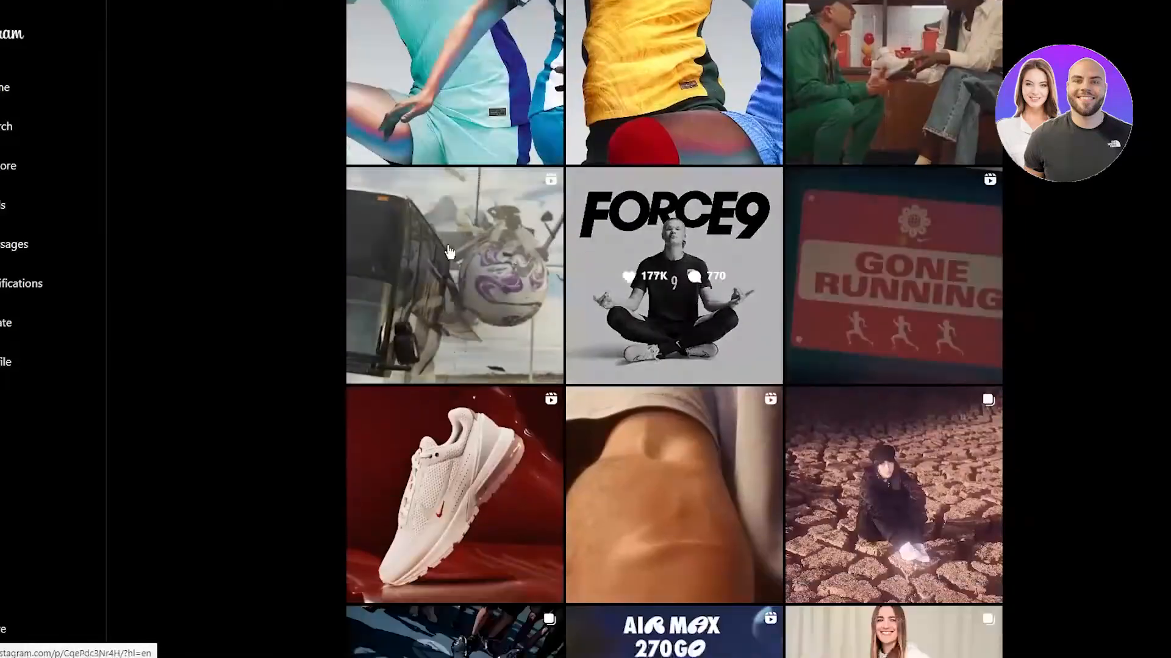
pyautogui.scroll(11, 331, 221)
pyautogui.scroll(2, 394, 244)
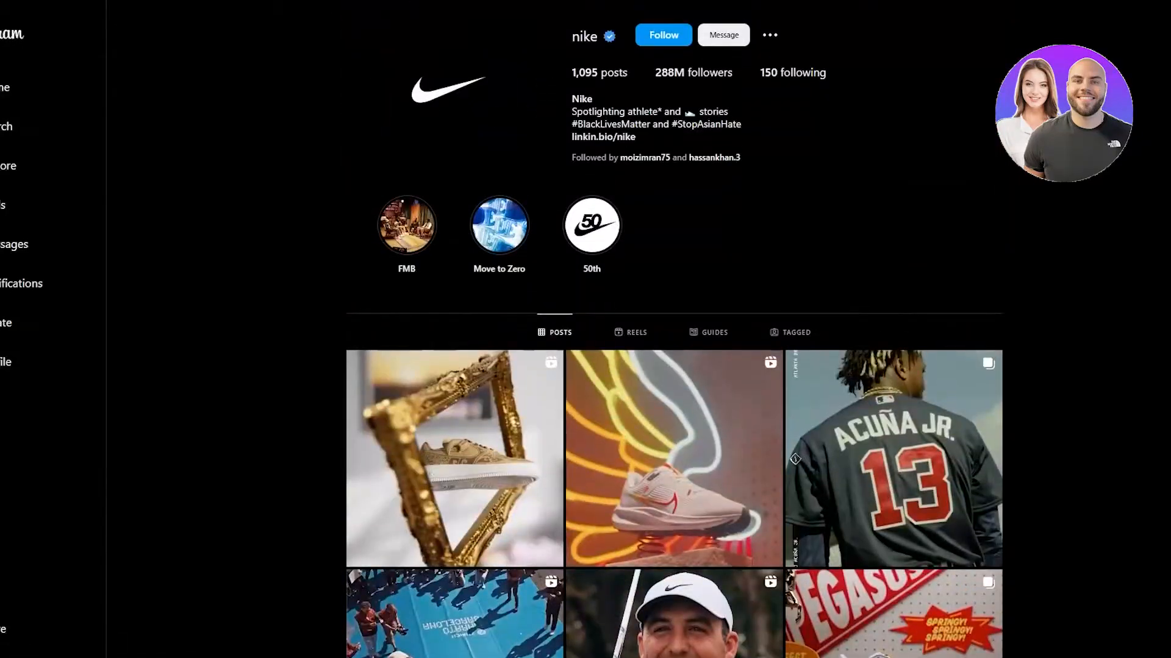
# Step: Go to the nike.com website
pyautogui.click(318, 13)
pyautogui.write('nike.com')
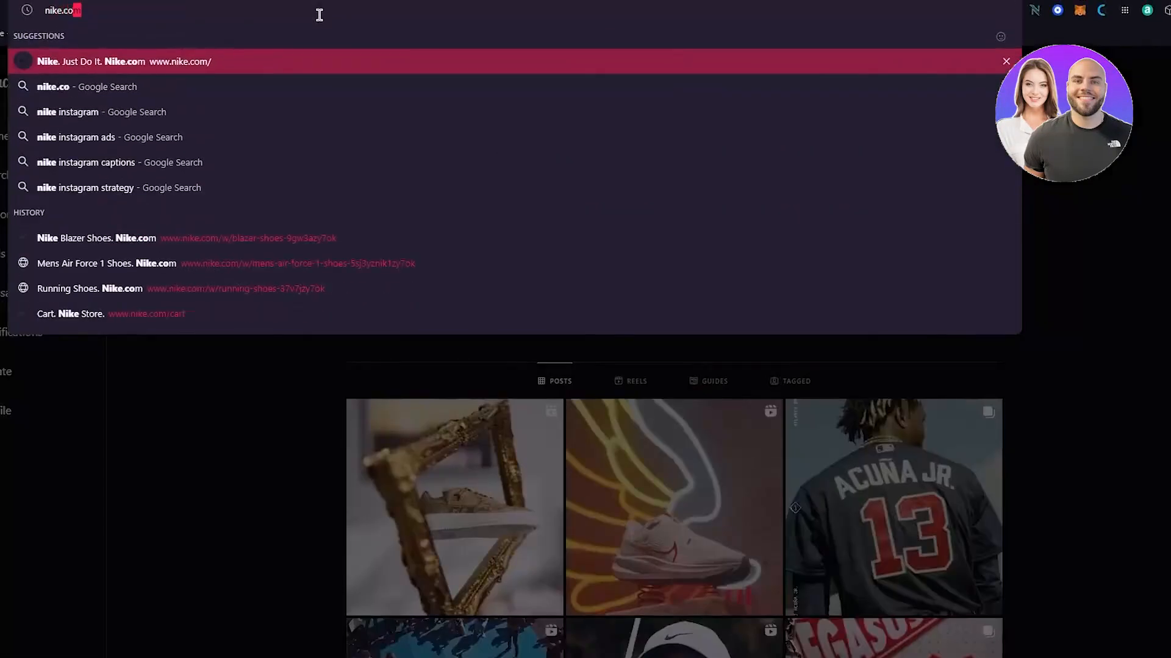
pyautogui.press('Return')
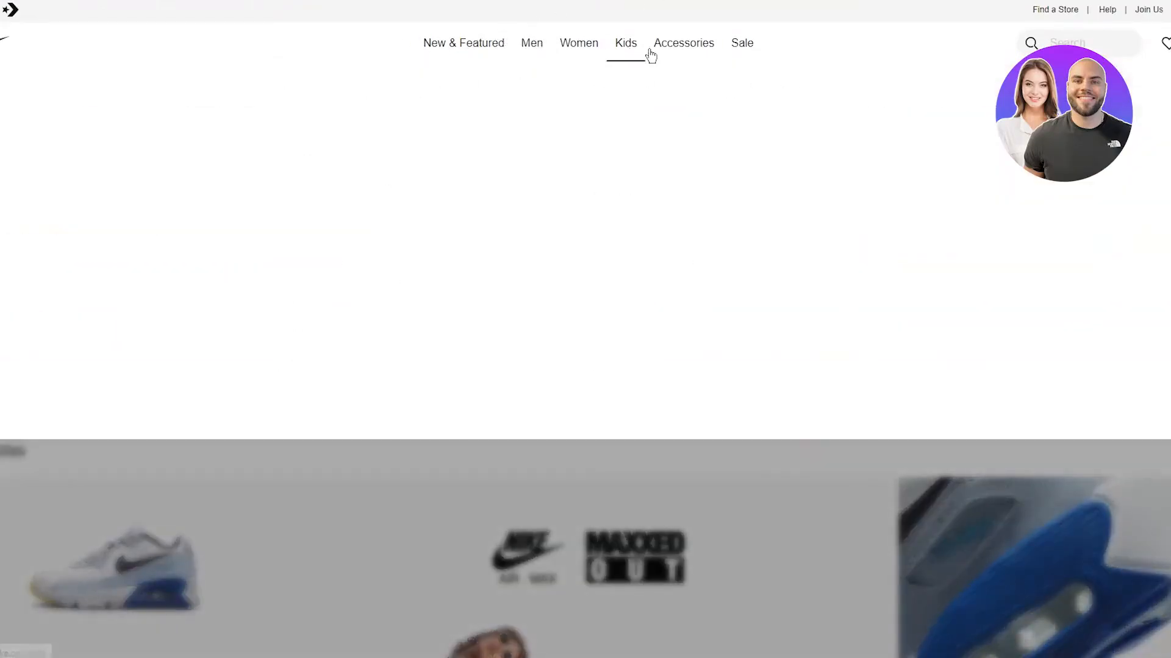
pyautogui.moveTo(740, 53)
pyautogui.moveTo(535, 46)
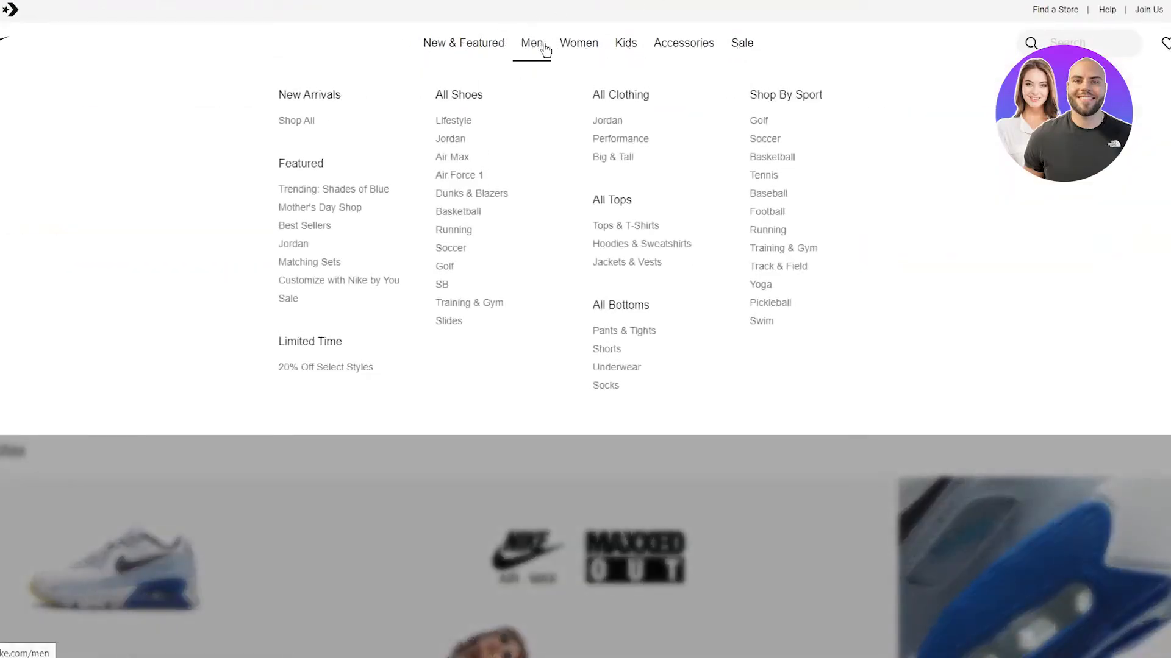
# Step: Scroll past the Blazers and Fleece sections to Nike's Shorts by Length section
pyautogui.scroll(-10, 520, 122)
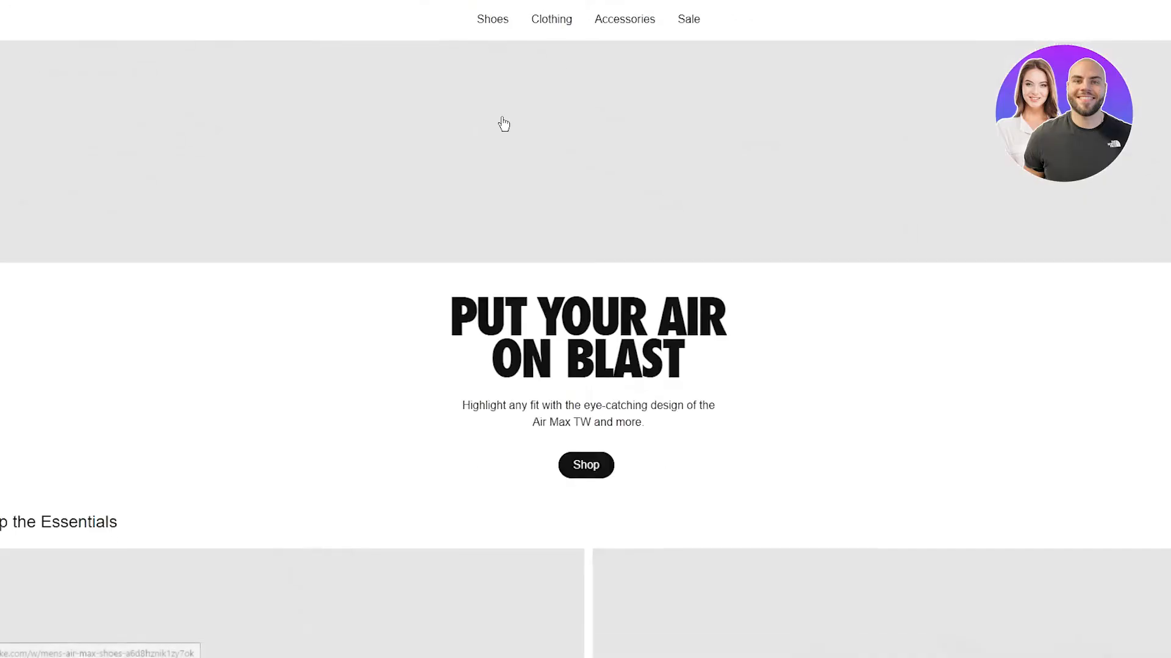
pyautogui.scroll(-8, 500, 125)
pyautogui.scroll(15, 494, 125)
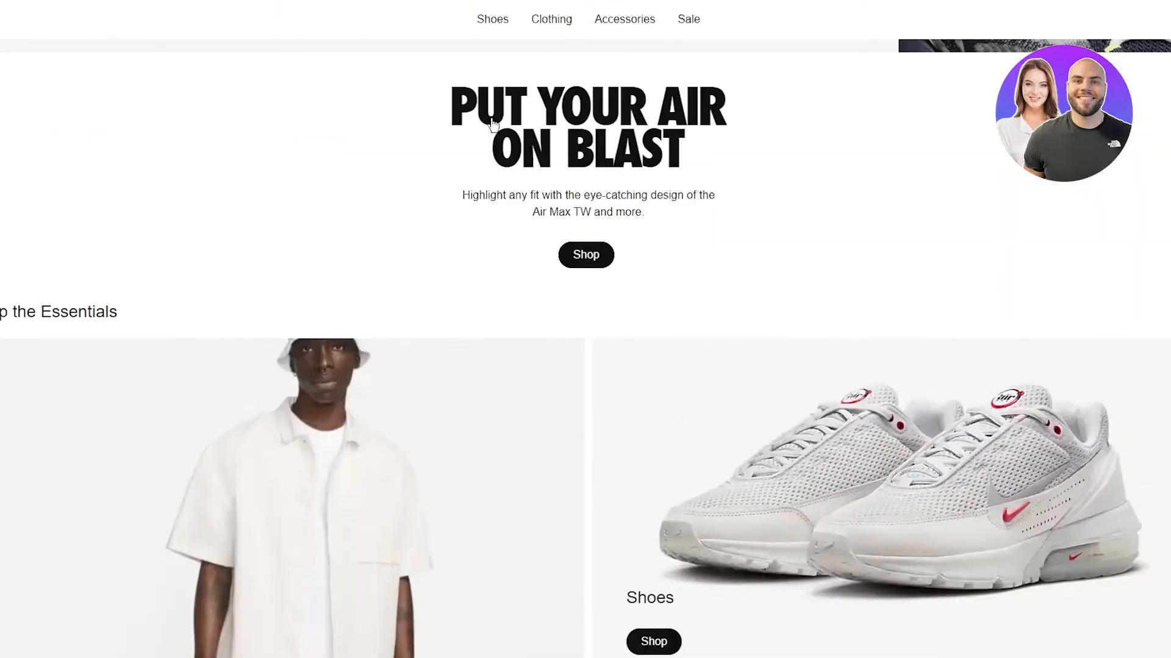
pyautogui.scroll(5, 494, 125)
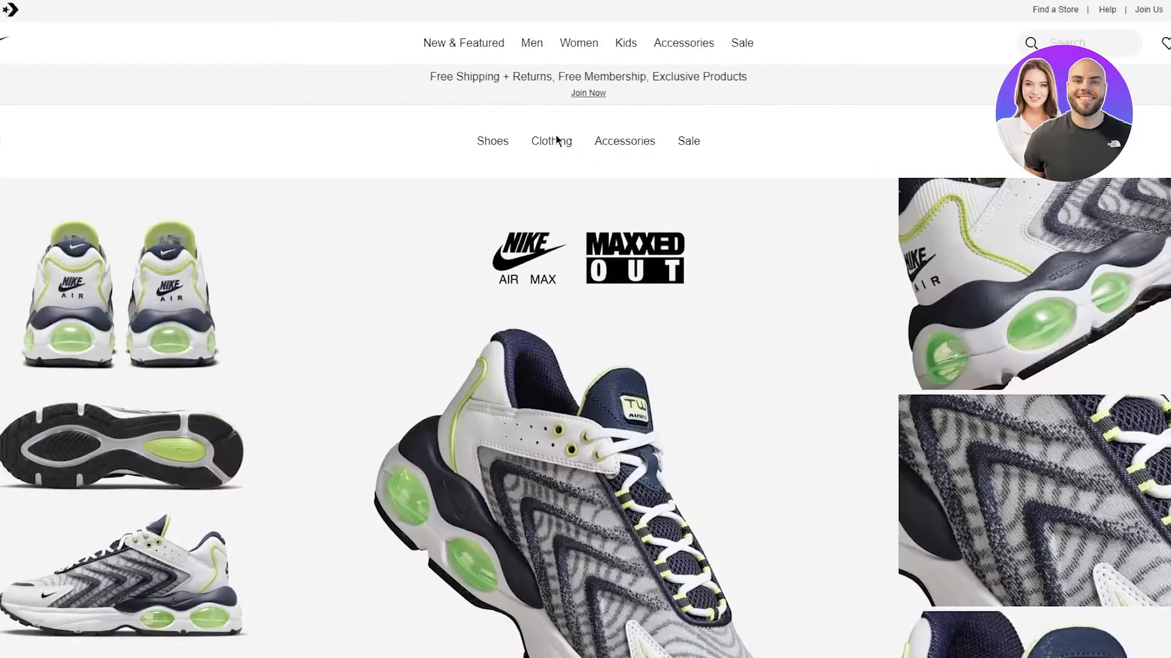
pyautogui.scroll(-5, 556, 141)
pyautogui.scroll(-5, 557, 140)
pyautogui.scroll(5, 556, 141)
pyautogui.scroll(-15, 558, 142)
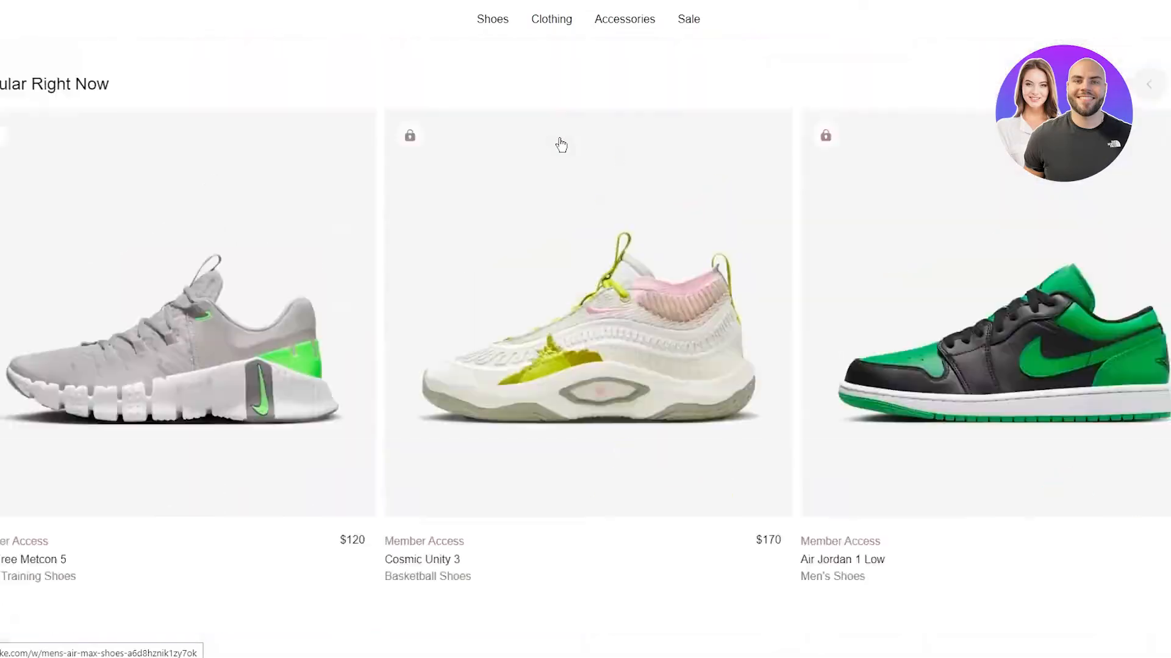
pyautogui.scroll(-15, 560, 144)
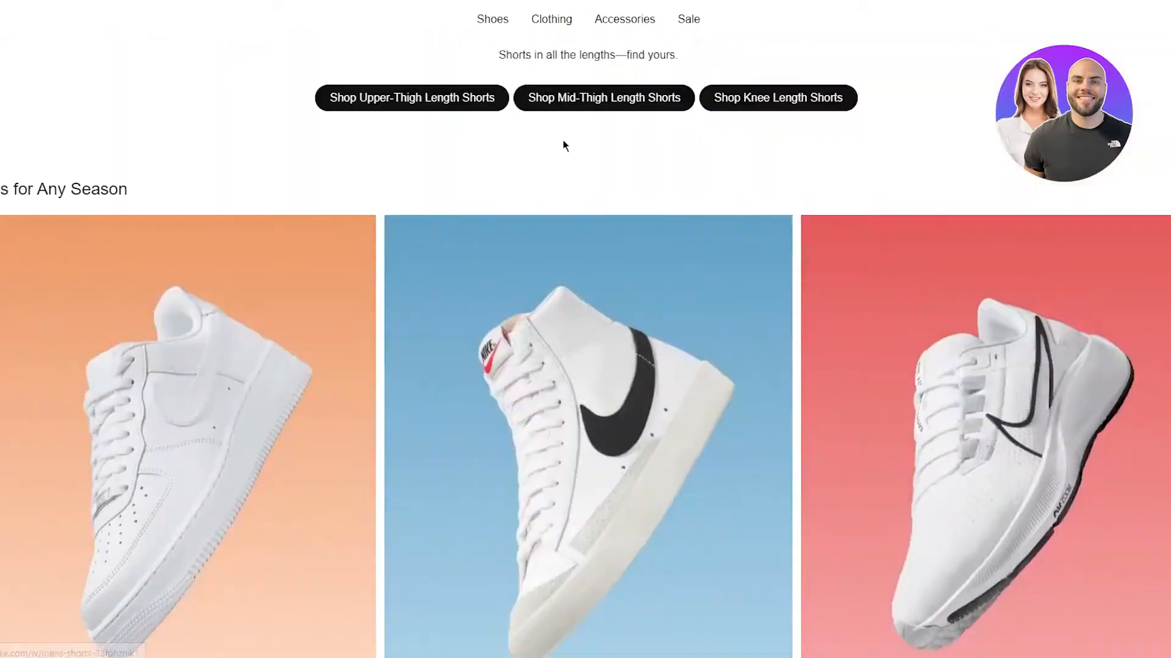
pyautogui.scroll(-8, 563, 140)
pyautogui.scroll(6, 563, 141)
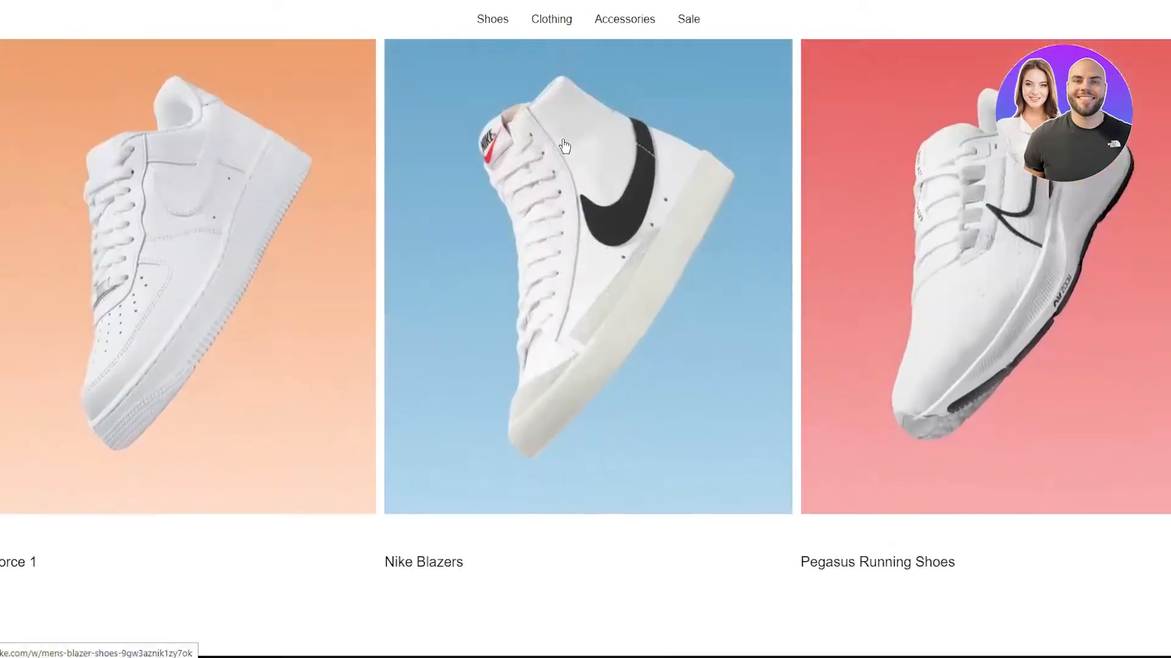
pyautogui.scroll(-10, 564, 145)
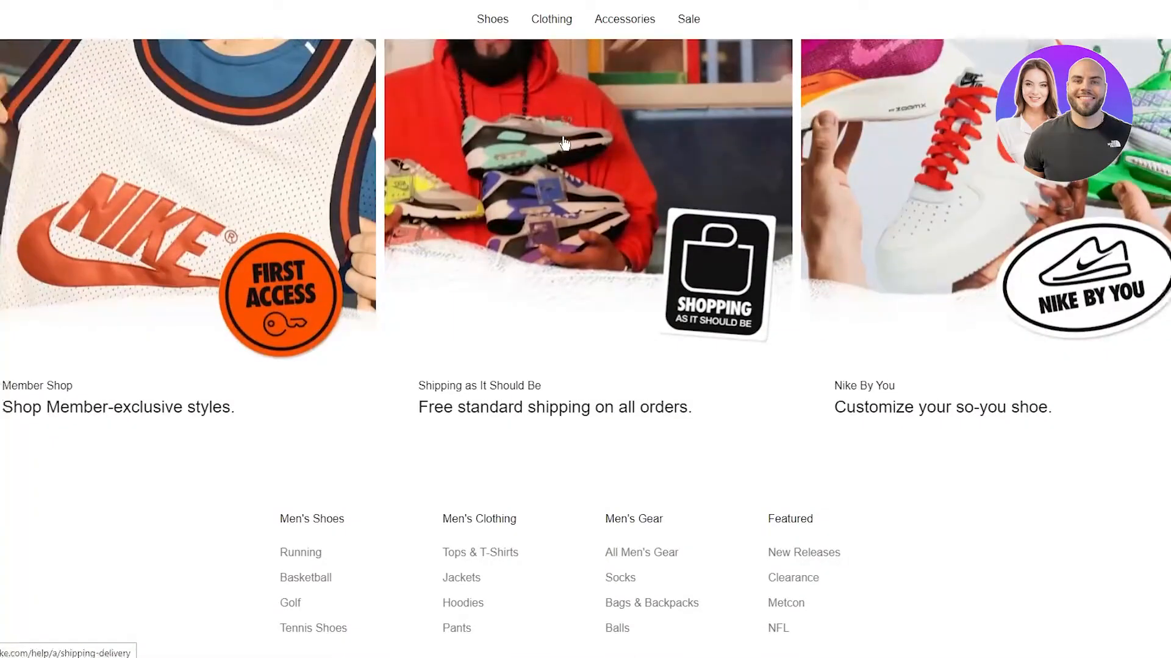
pyautogui.scroll(10, 594, 157)
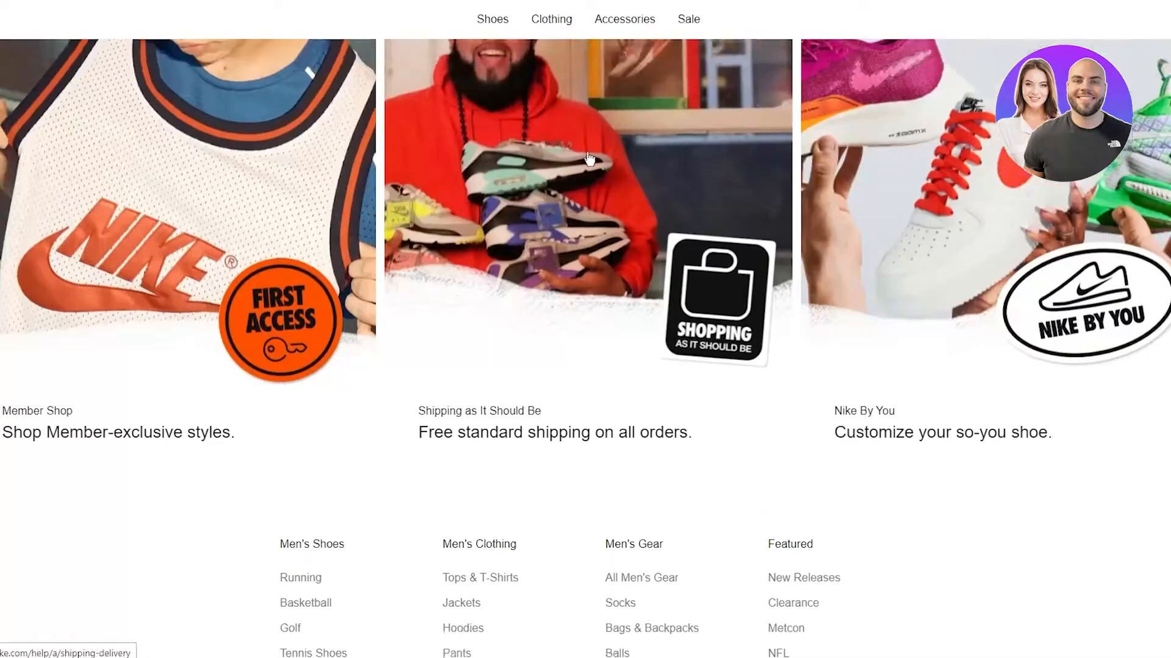
pyautogui.scroll(15, 595, 158)
pyautogui.scroll(-8, 589, 153)
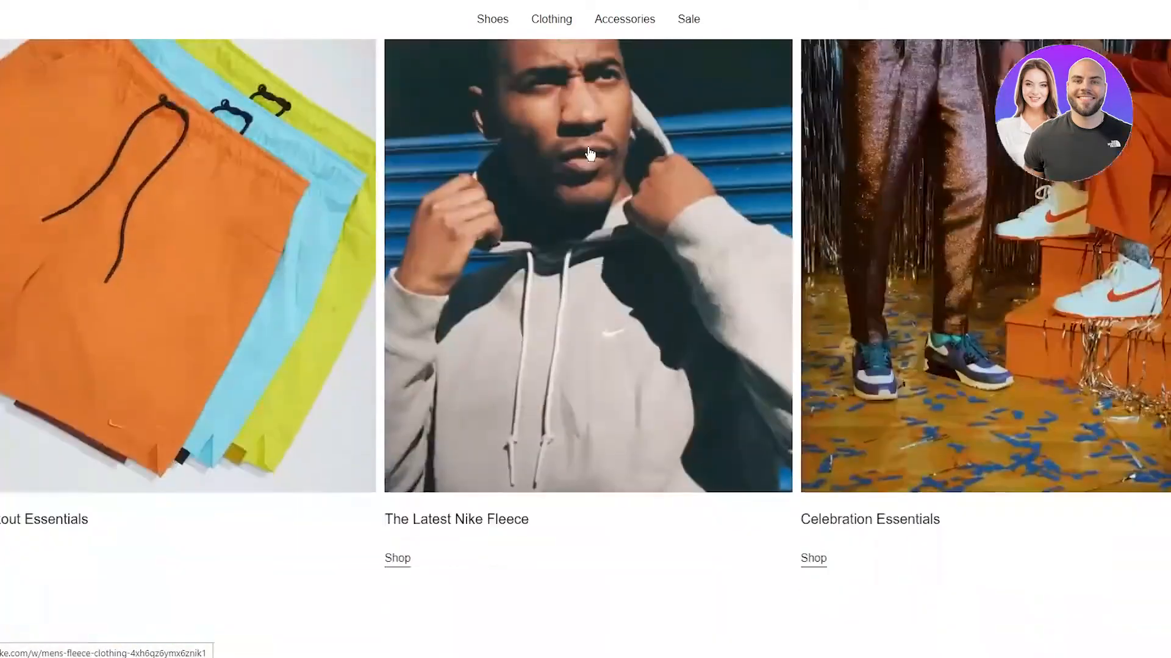
pyautogui.scroll(4, 590, 153)
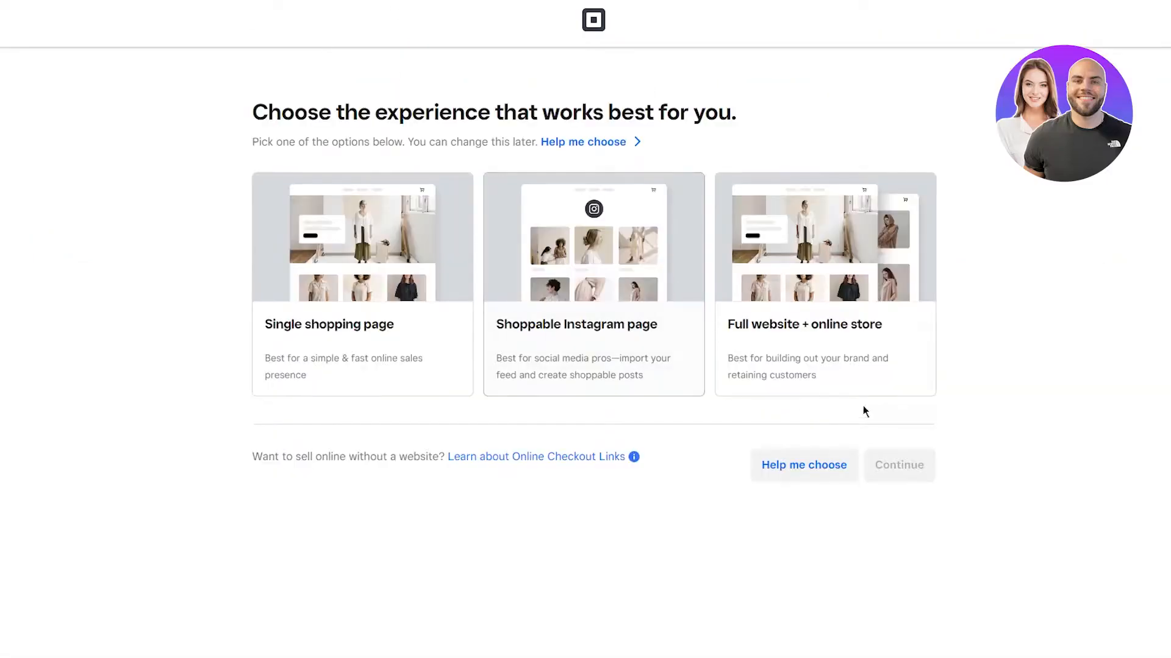
# Step: Pick 'Full website + online store' as the experience and continue to build the store
pyautogui.click(863, 410)
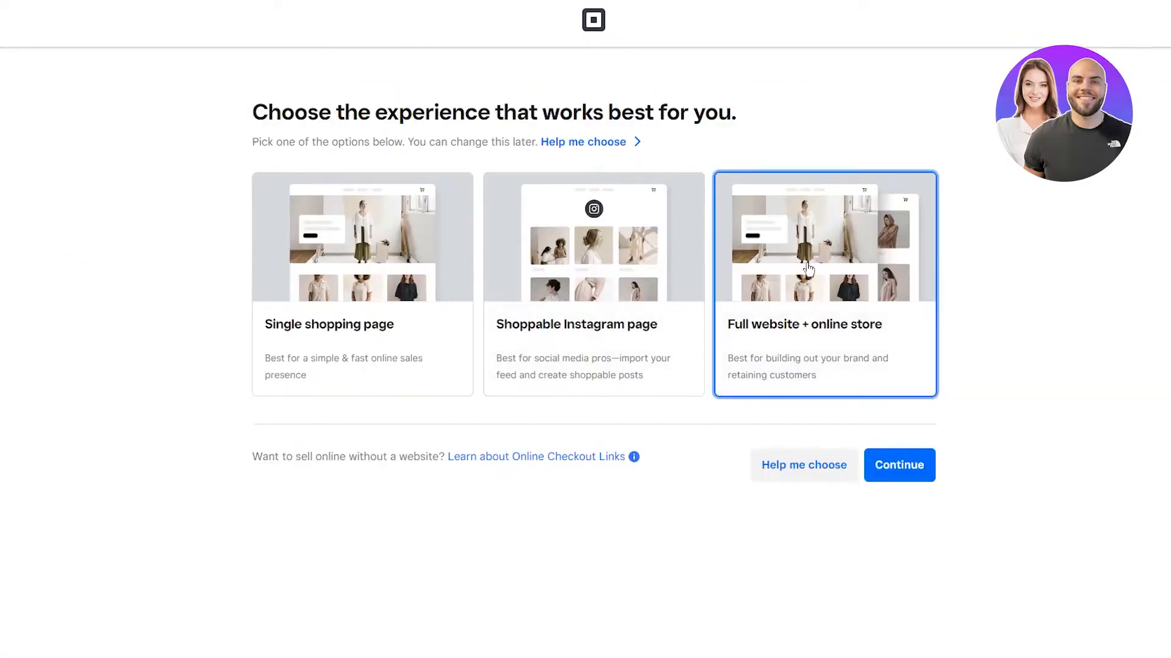
pyautogui.click(817, 259)
pyautogui.click(899, 466)
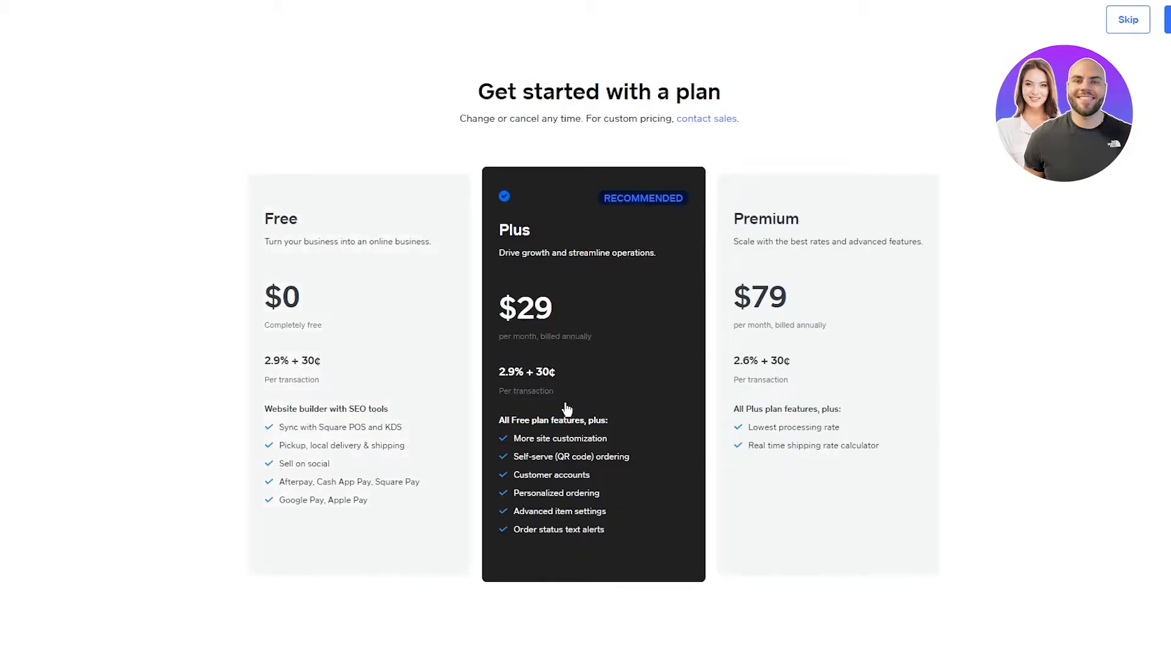
# Step: Choose the Free plan and scroll through the Overview's 0-of-8 setup checklist
pyautogui.click(363, 332)
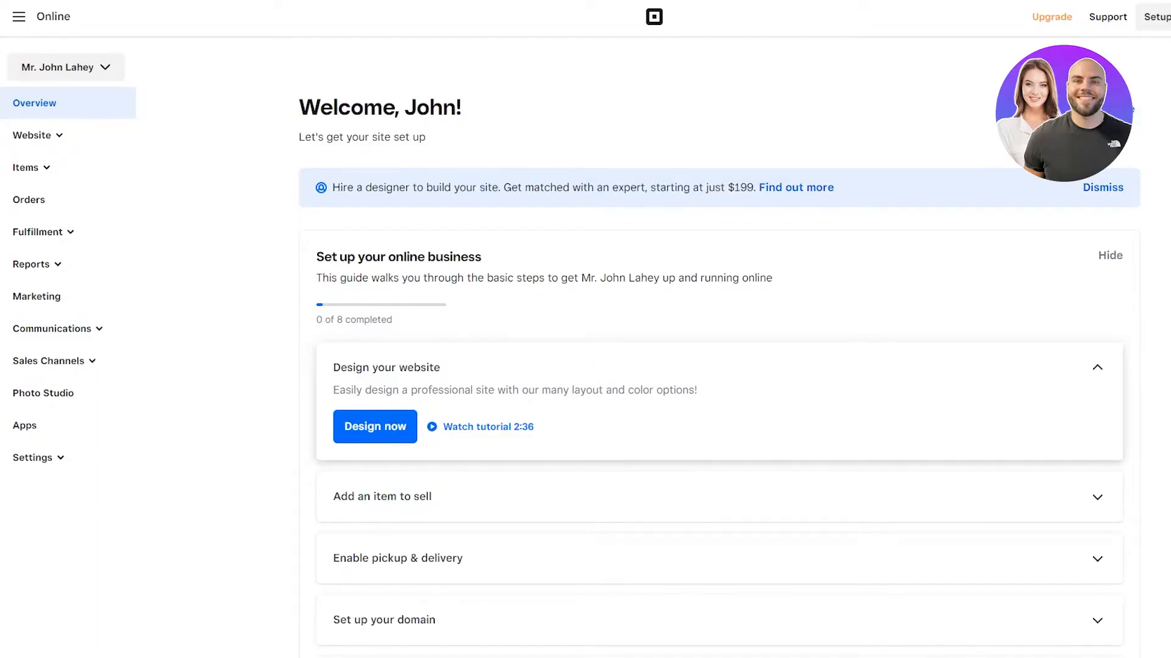
pyautogui.scroll(-3, 269, 181)
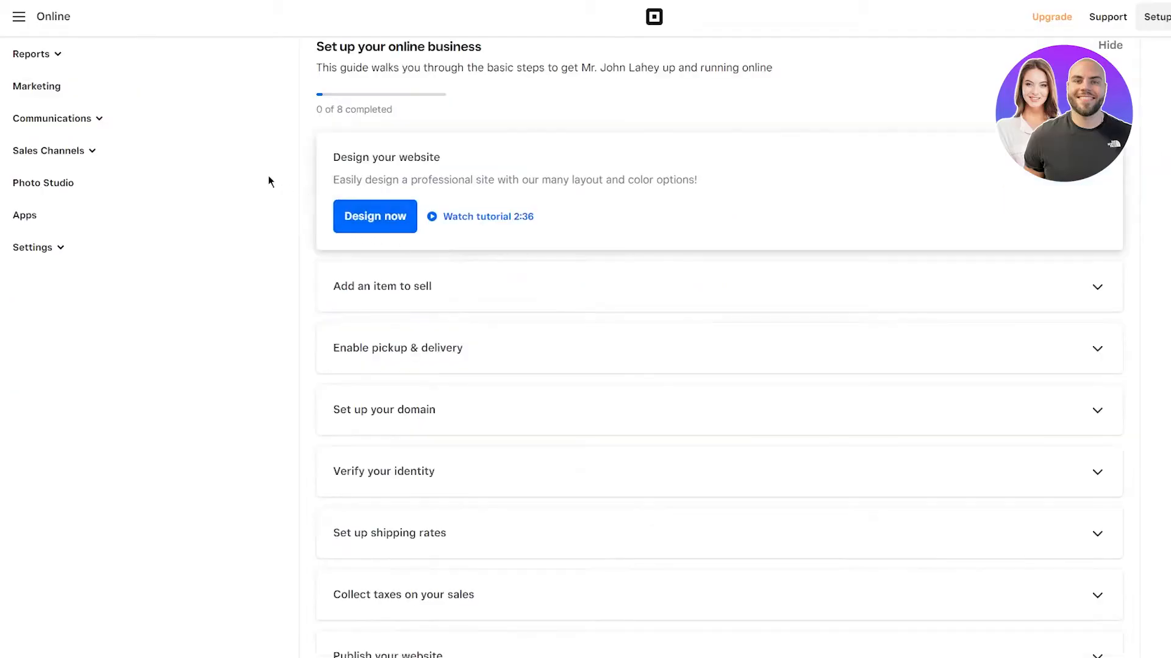
pyautogui.scroll(-2, 268, 177)
pyautogui.scroll(4, 269, 177)
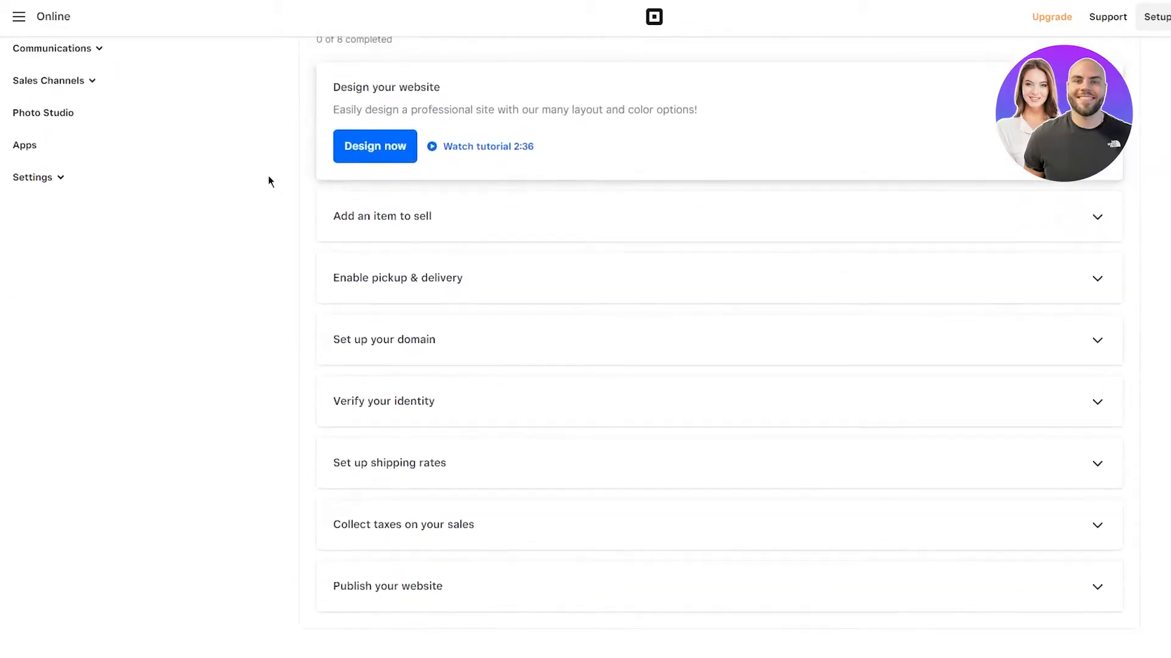
pyautogui.scroll(-3, 269, 180)
pyautogui.scroll(4, 265, 178)
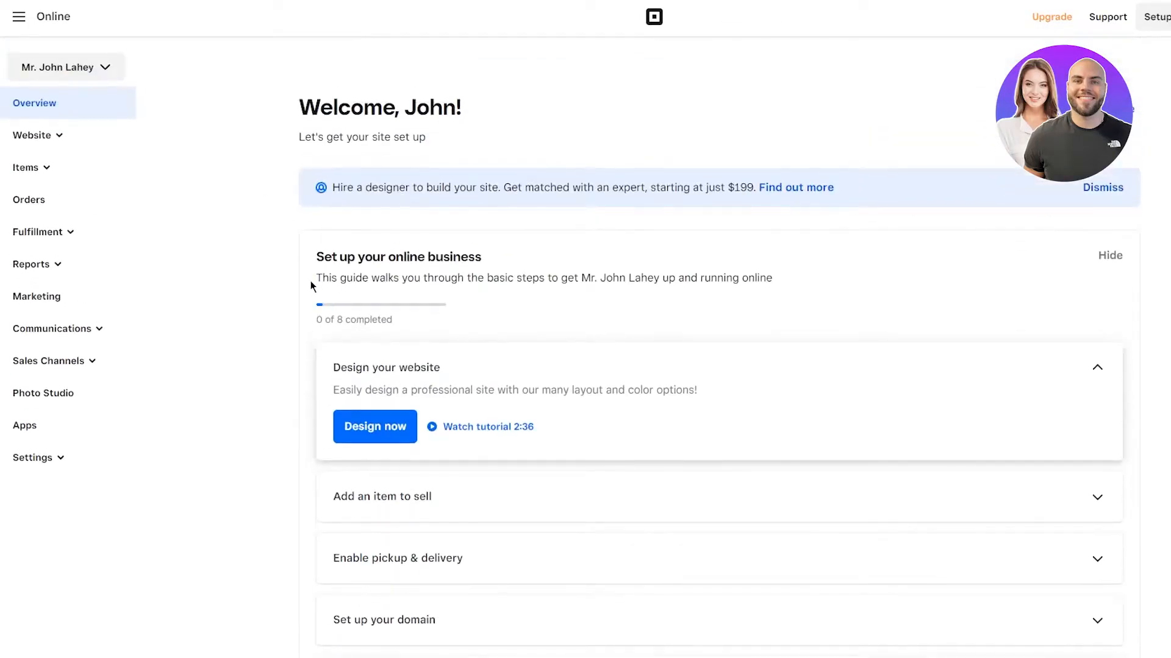
pyautogui.scroll(-3, 311, 287)
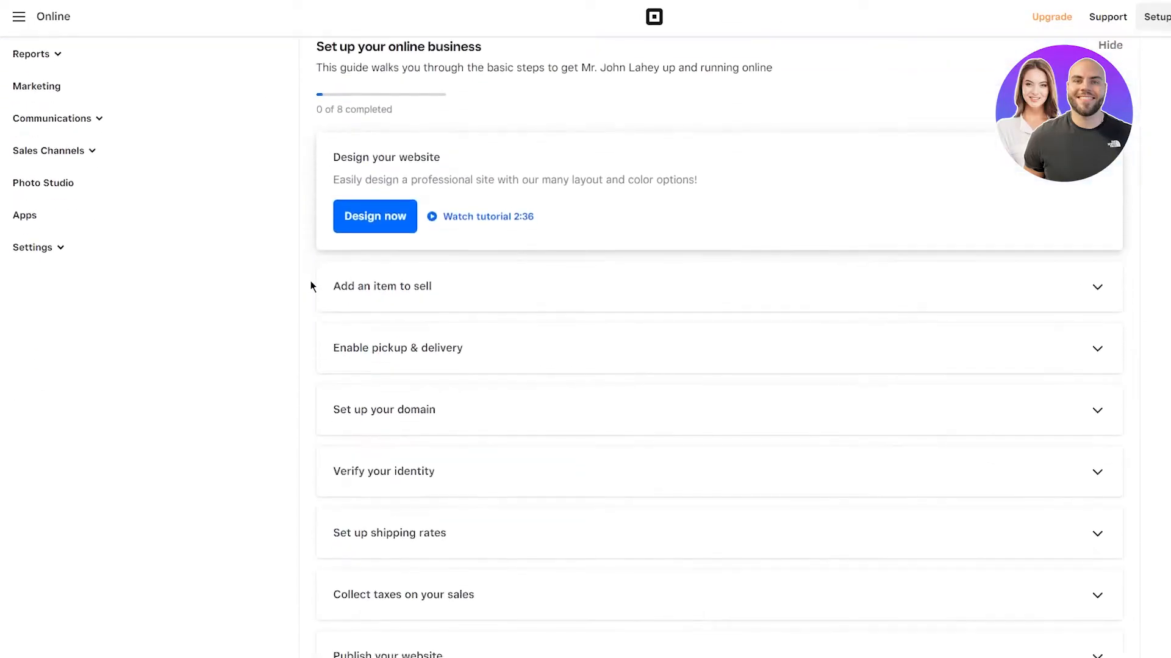
# Step: Start website design and preview the dark Shop Co style with red buttons and blocky headings
pyautogui.click(389, 220)
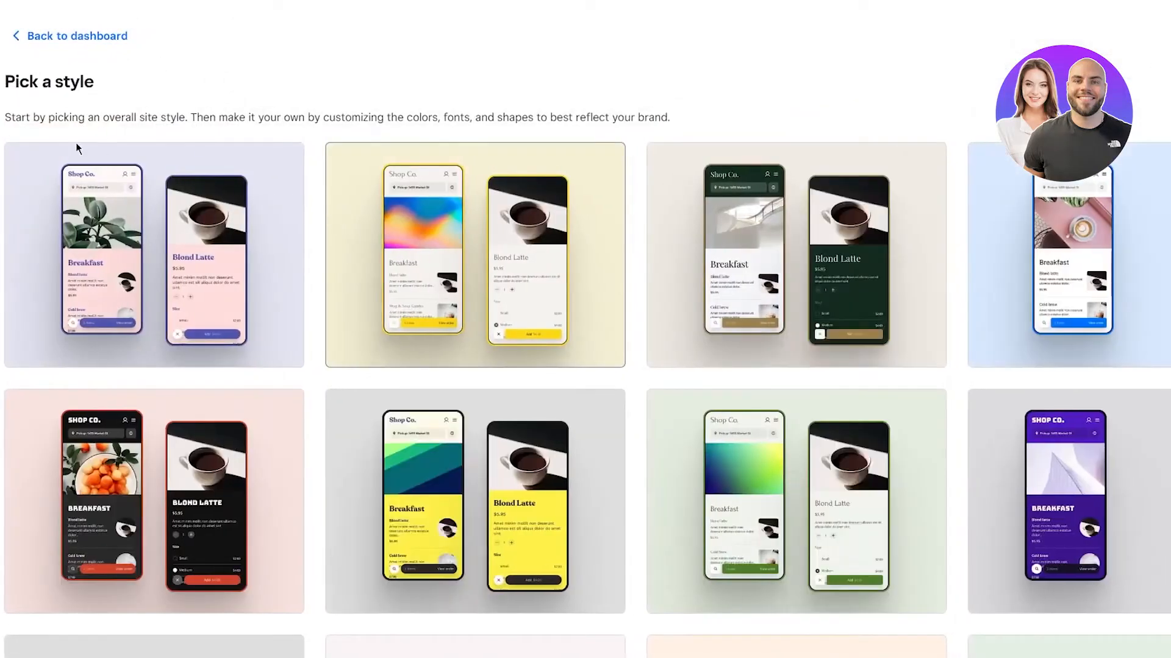
pyautogui.scroll(-10, 430, 58)
pyautogui.scroll(-6, 295, 167)
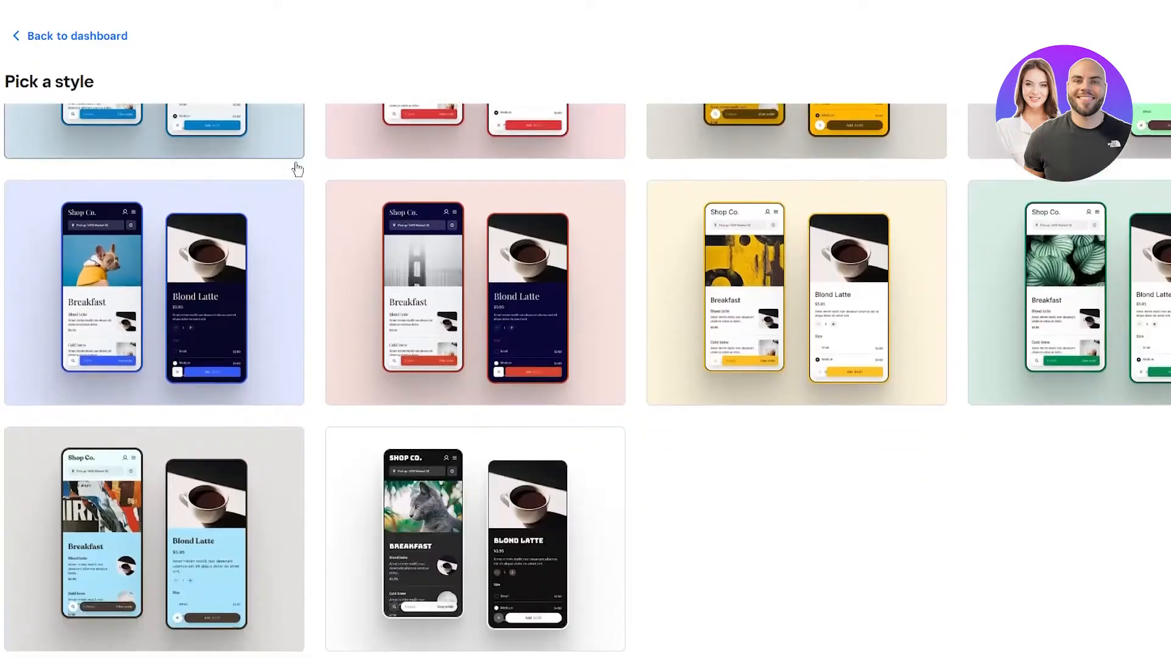
pyautogui.scroll(10, 700, 394)
pyautogui.scroll(5, 689, 394)
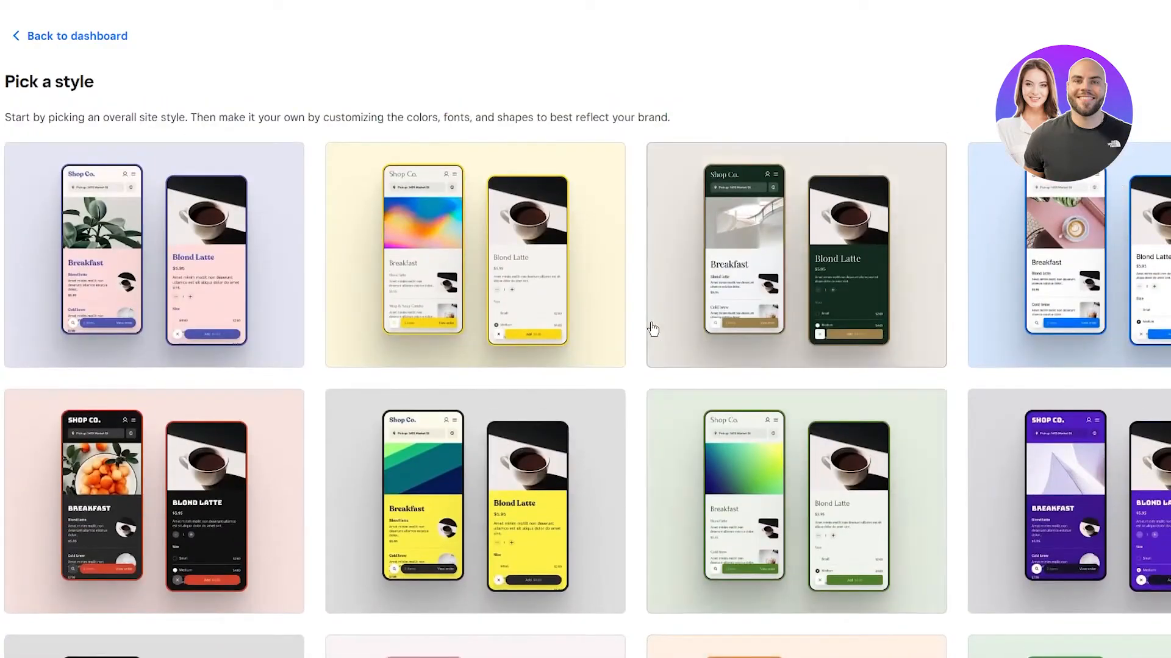
pyautogui.scroll(-3, 653, 329)
pyautogui.scroll(-3, 651, 327)
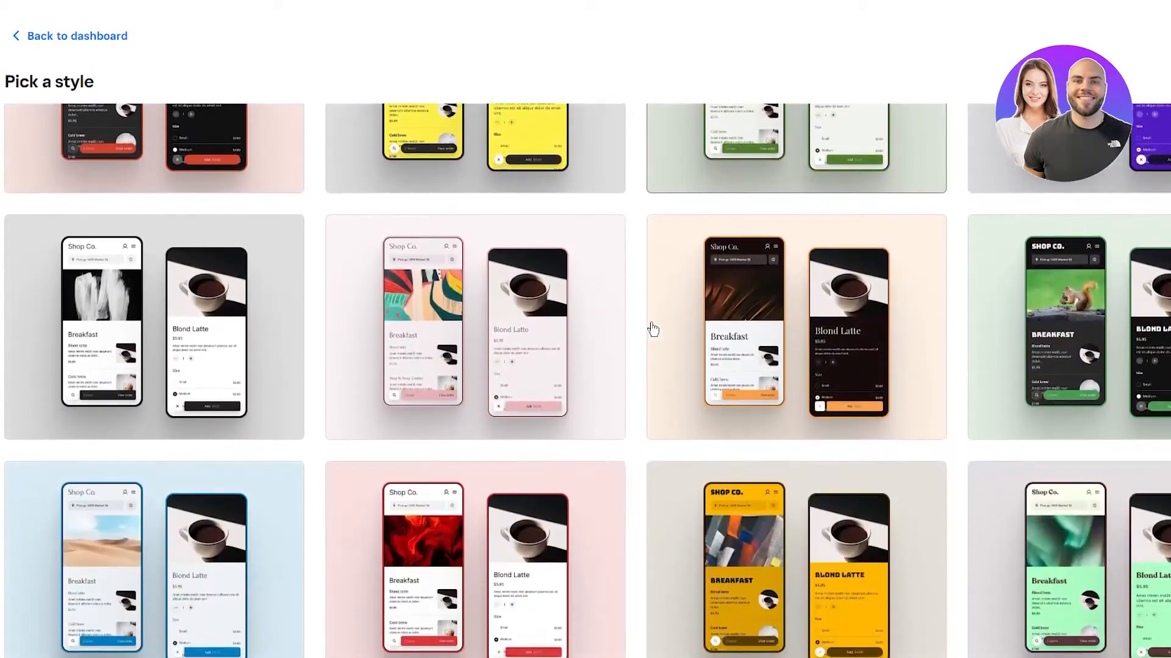
pyautogui.scroll(3, 671, 298)
pyautogui.click(258, 480)
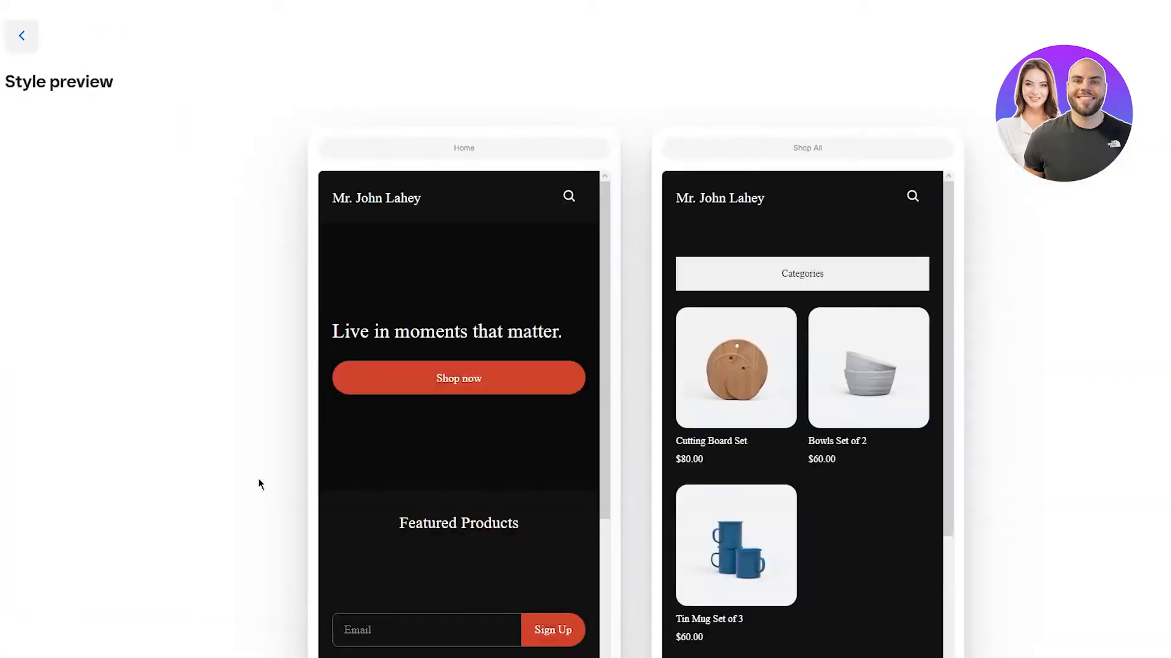
pyautogui.scroll(-4, 741, 335)
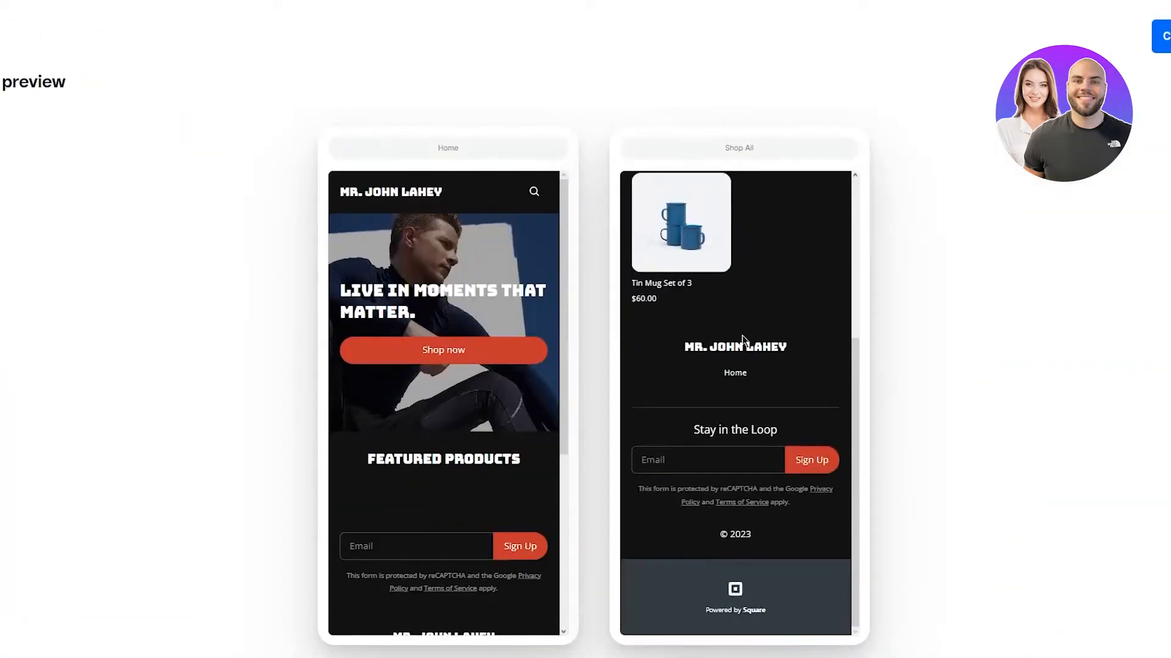
# Step: Begin customizing the style and browse the logo image sources (uploads, premium photos, Instagram) without adding one
pyautogui.click(1165, 37)
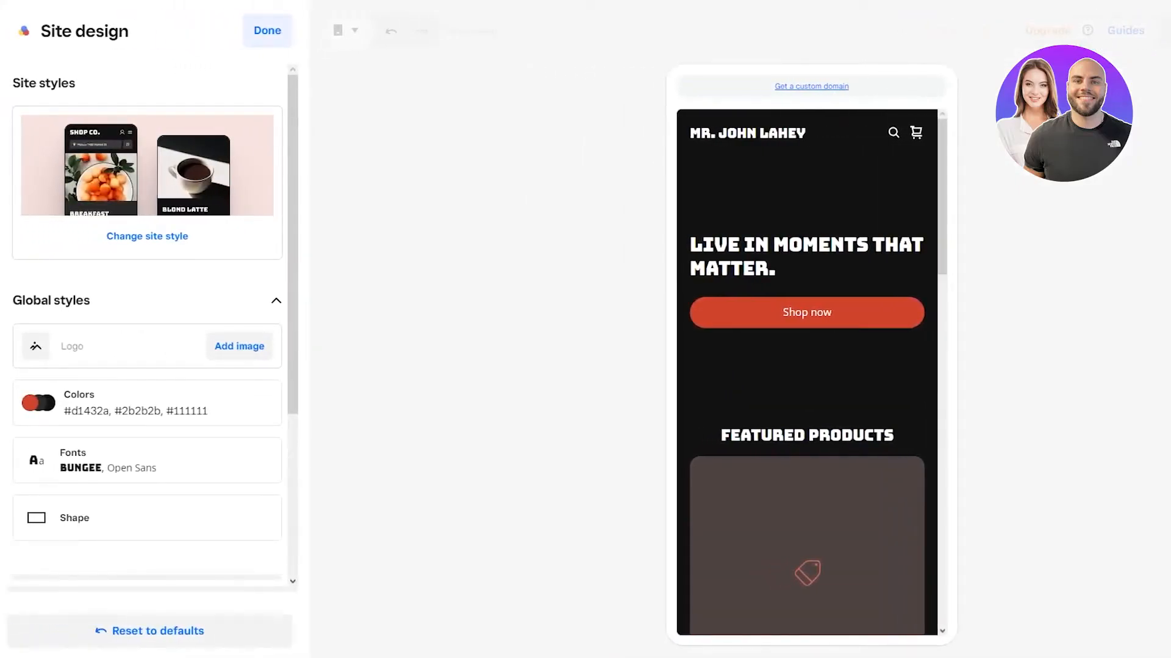
pyautogui.scroll(-4, 204, 230)
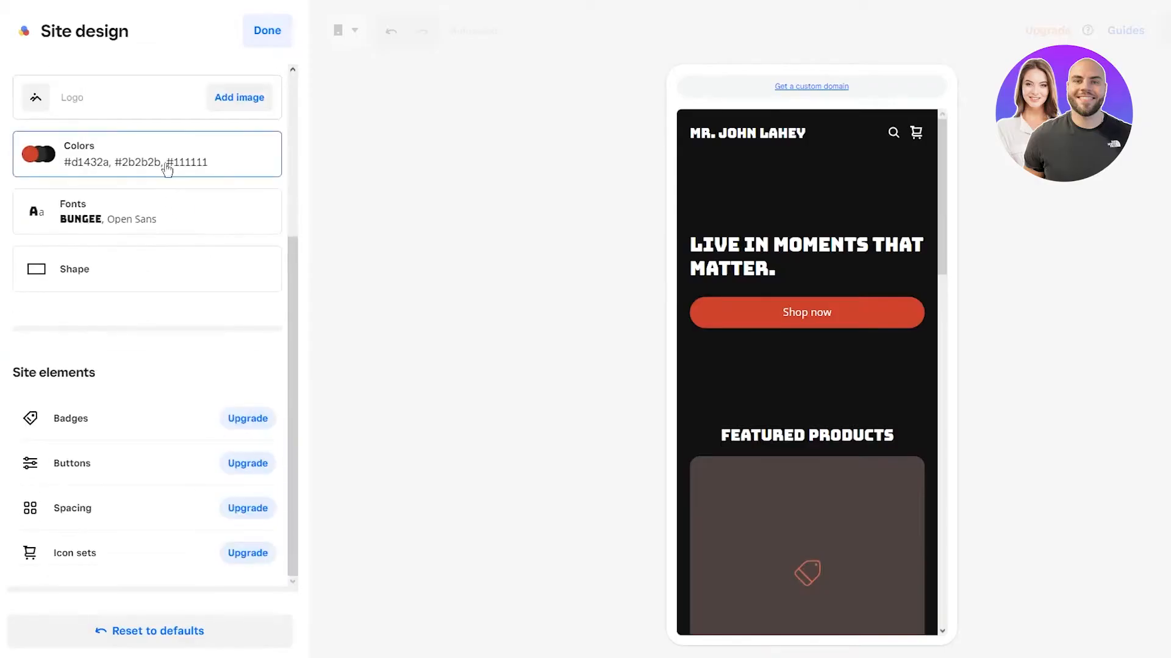
pyautogui.scroll(2, 165, 158)
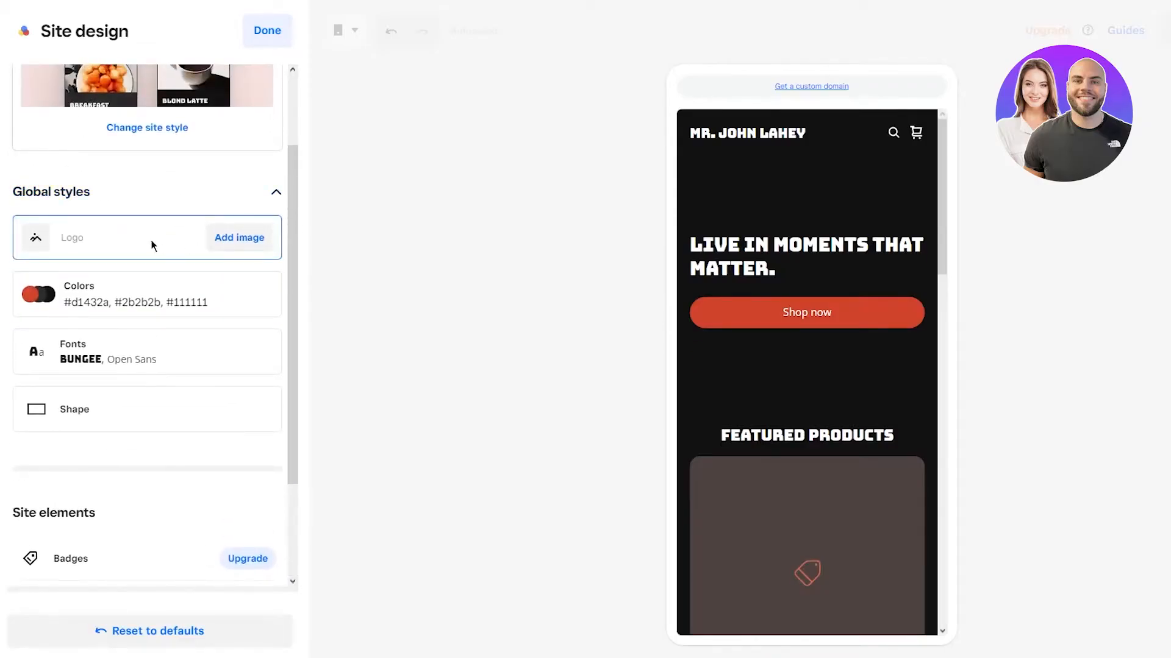
pyautogui.click(229, 250)
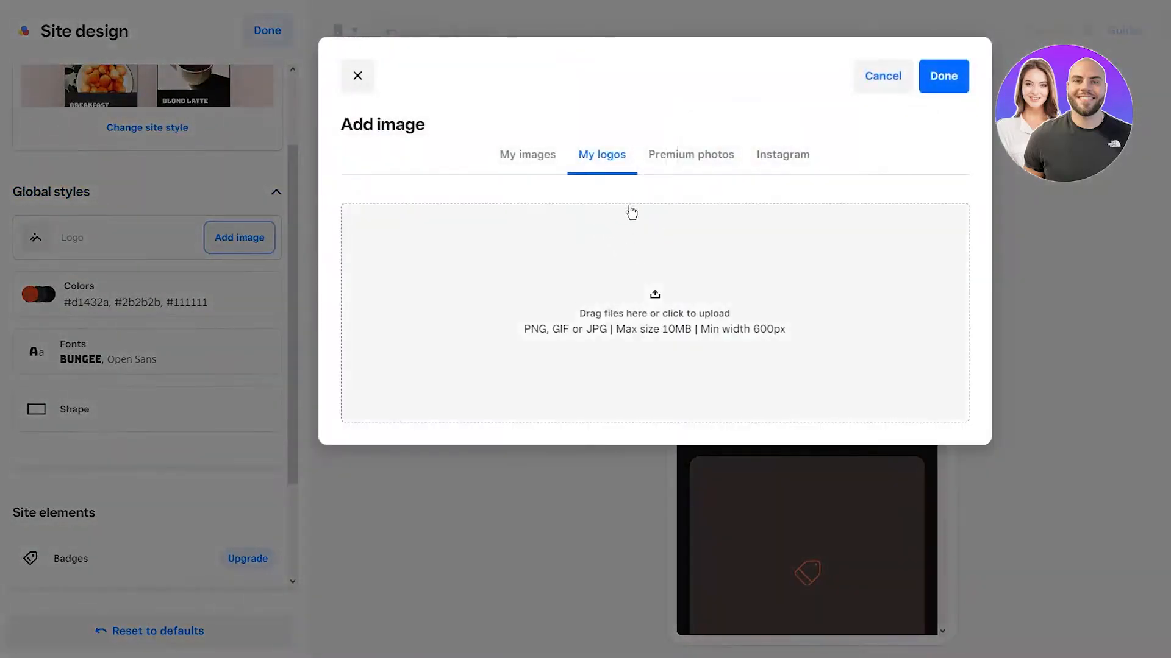
pyautogui.click(531, 166)
pyautogui.click(711, 166)
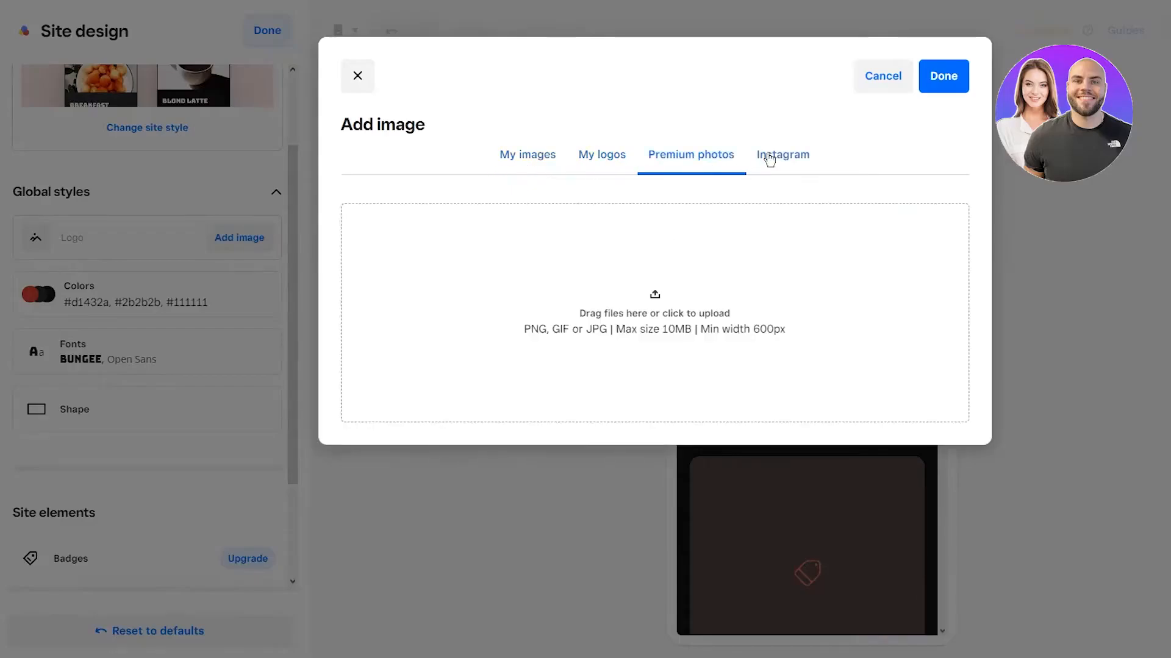
pyautogui.click(770, 159)
pyautogui.click(599, 177)
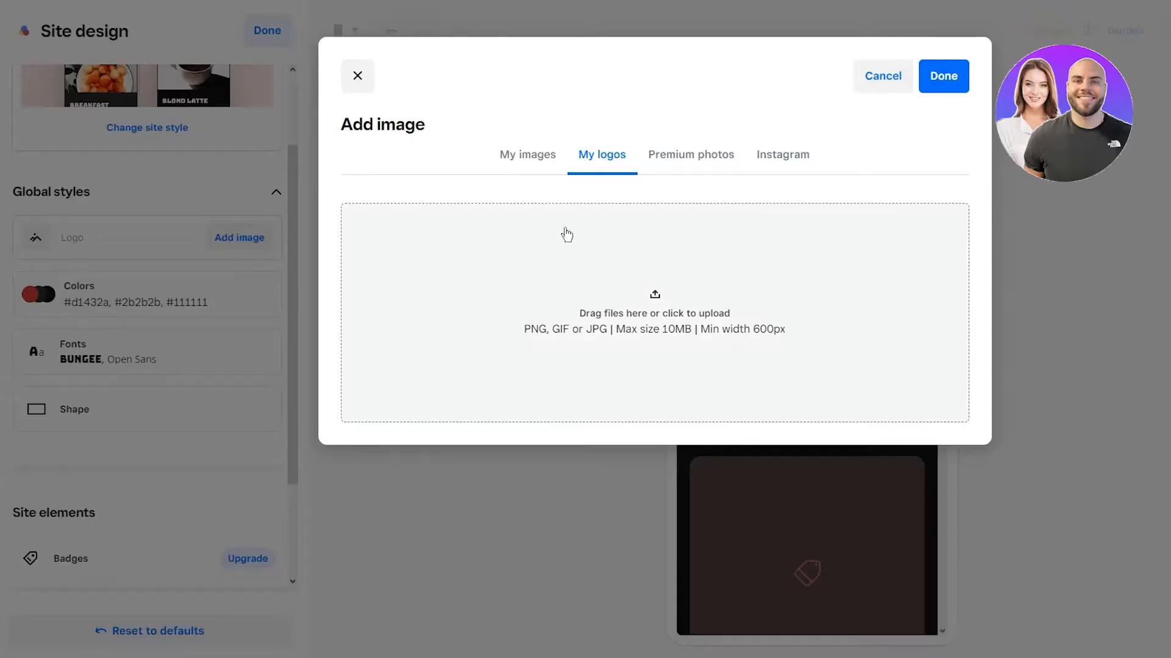
pyautogui.click(875, 76)
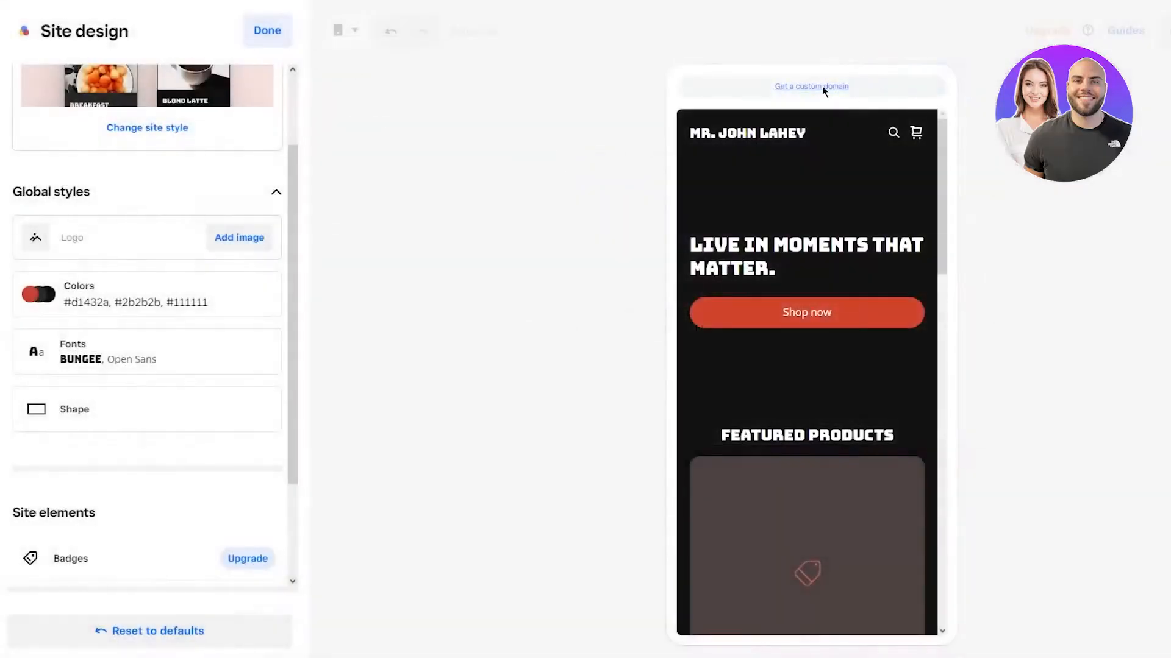
# Step: Set the site colours to main #711606, salmon background and black titles
pyautogui.click(144, 293)
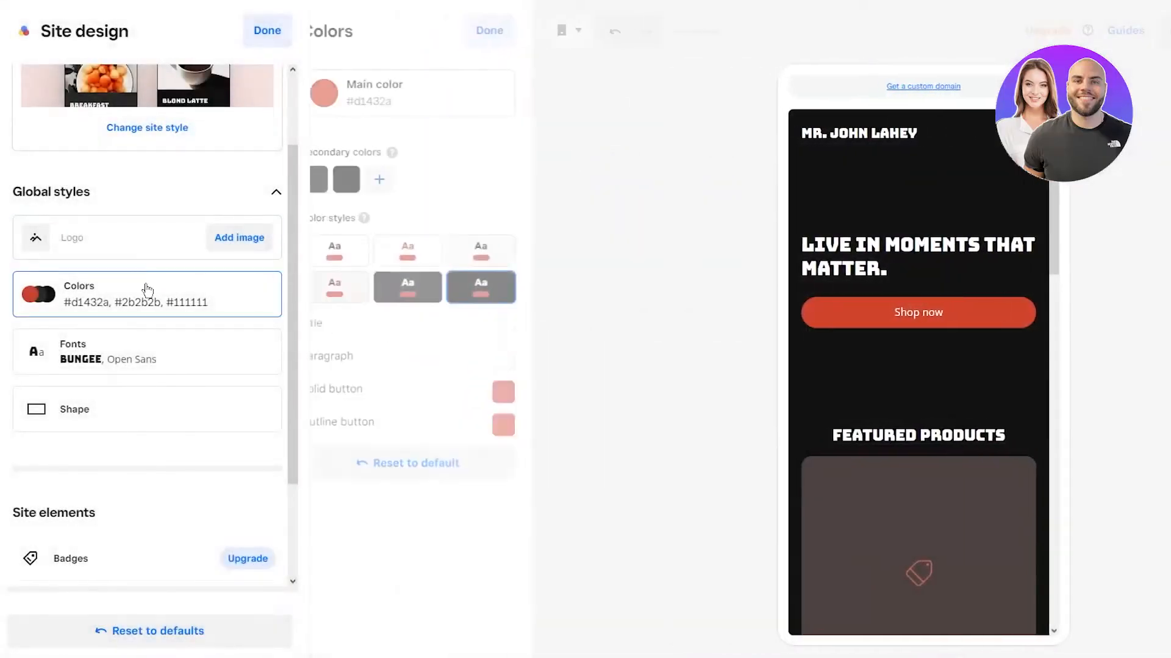
pyautogui.click(374, 87)
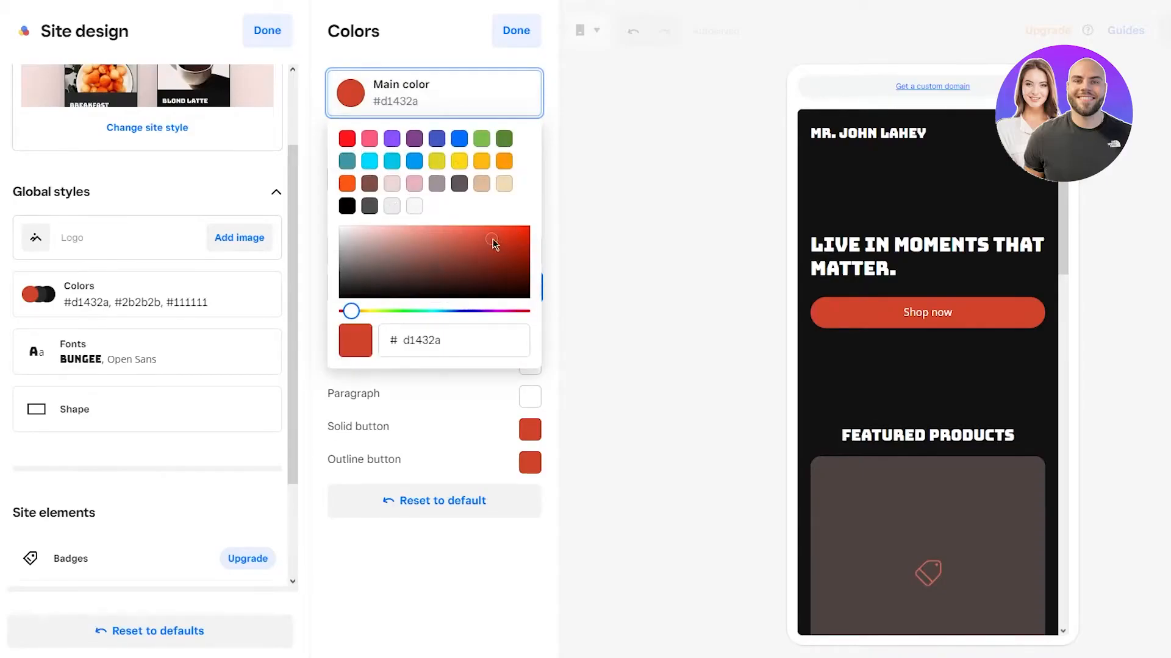
pyautogui.moveTo(493, 243); pyautogui.dragTo(528, 268)
pyautogui.click(962, 337)
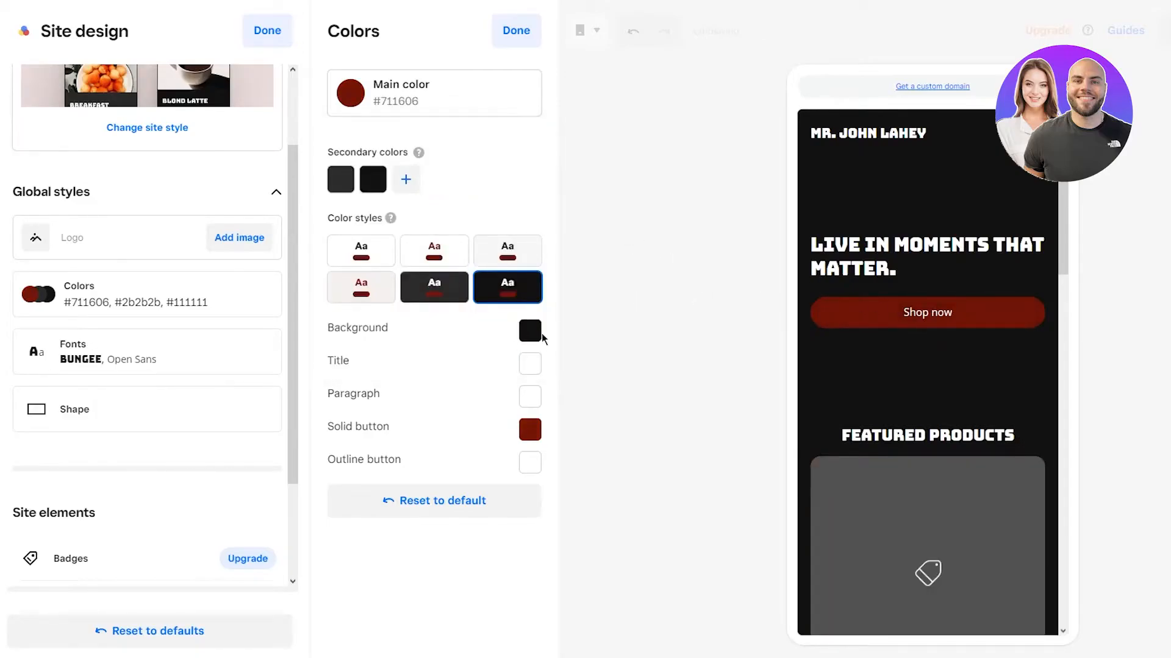
pyautogui.click(537, 334)
pyautogui.click(576, 443)
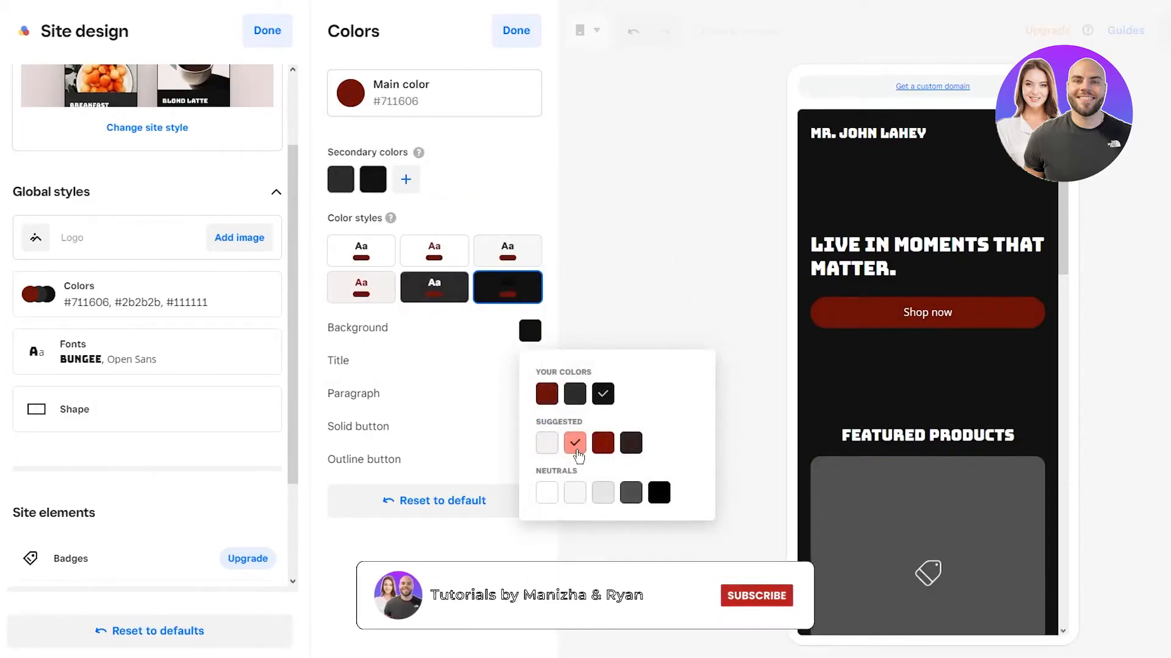
pyautogui.click(740, 298)
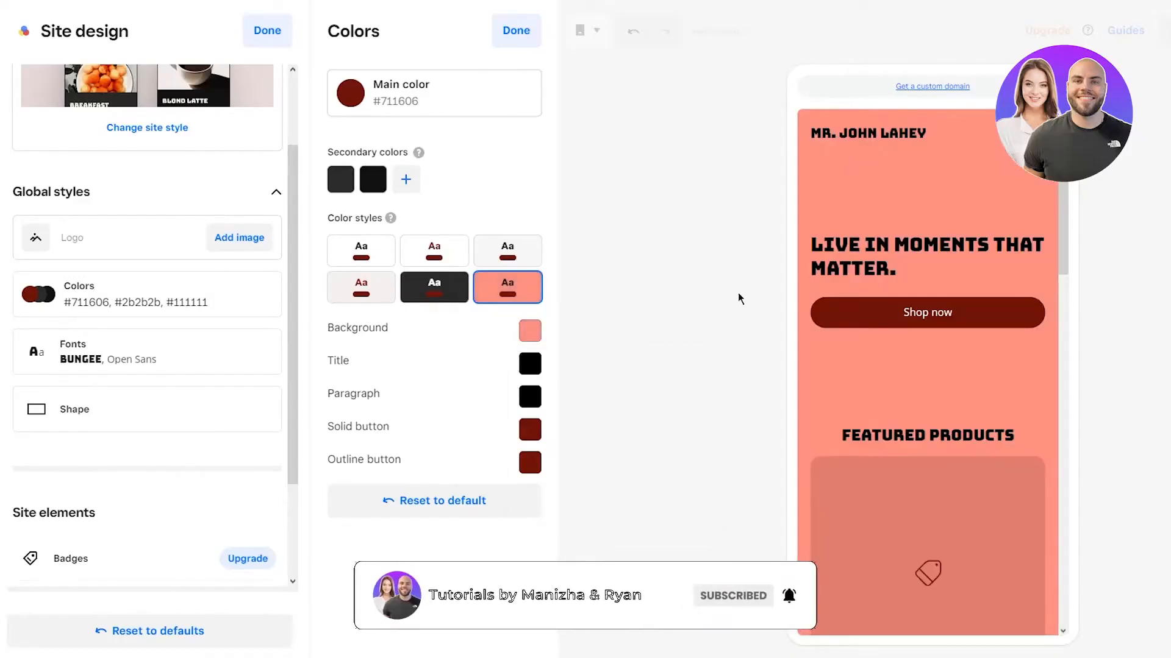
pyautogui.click(528, 375)
pyautogui.click(556, 425)
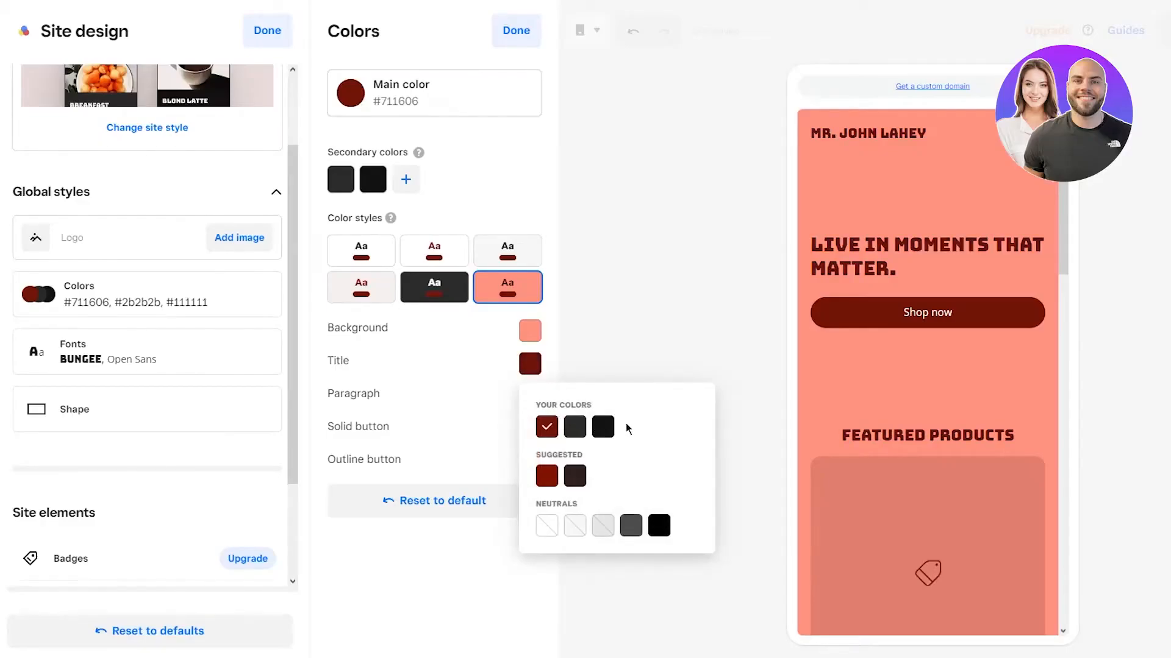
pyautogui.click(603, 429)
pyautogui.click(620, 304)
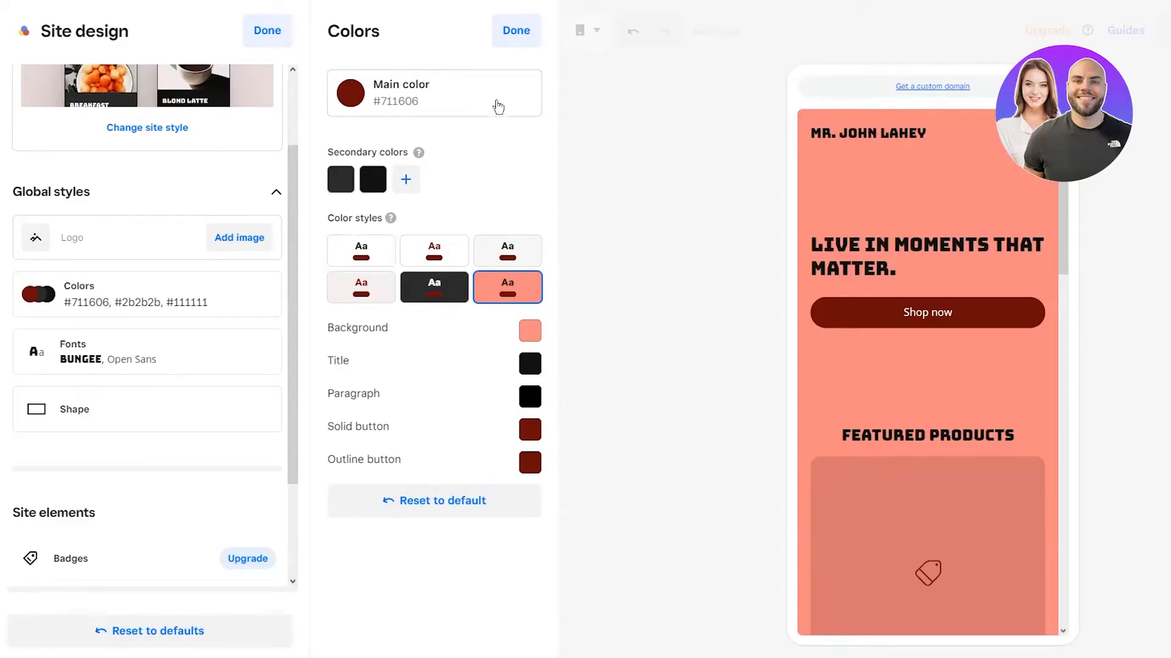
pyautogui.click(515, 30)
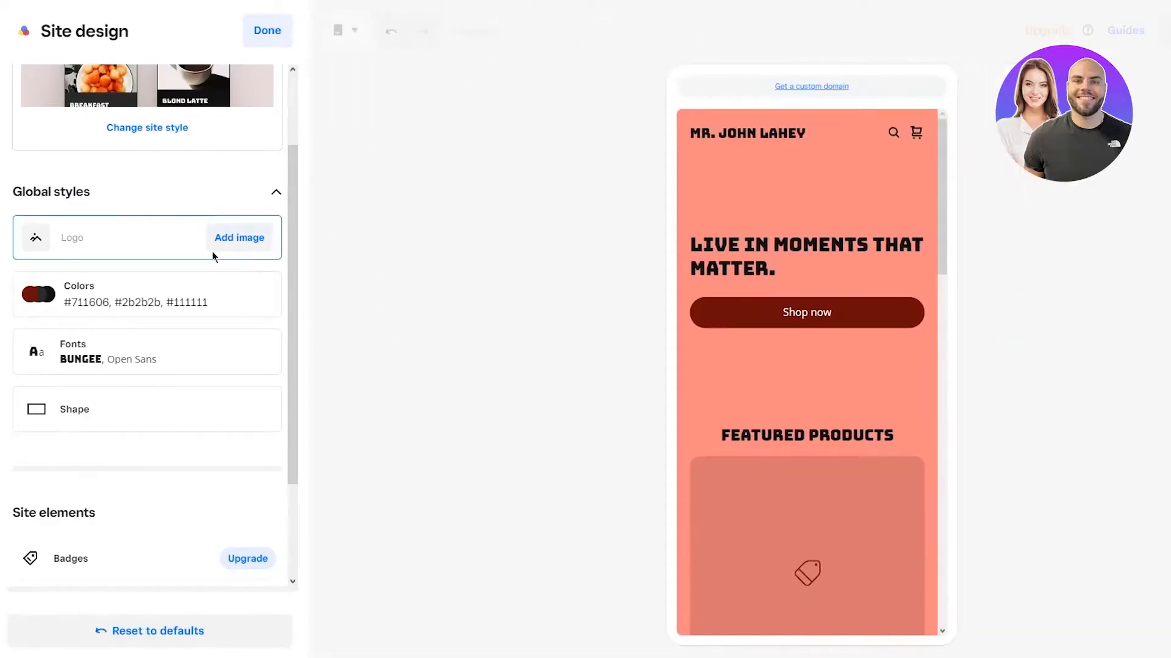
# Step: Try the Recoleta/PT Sans, Quicksand/Larsseit and Arbutus font pairings
pyautogui.click(154, 343)
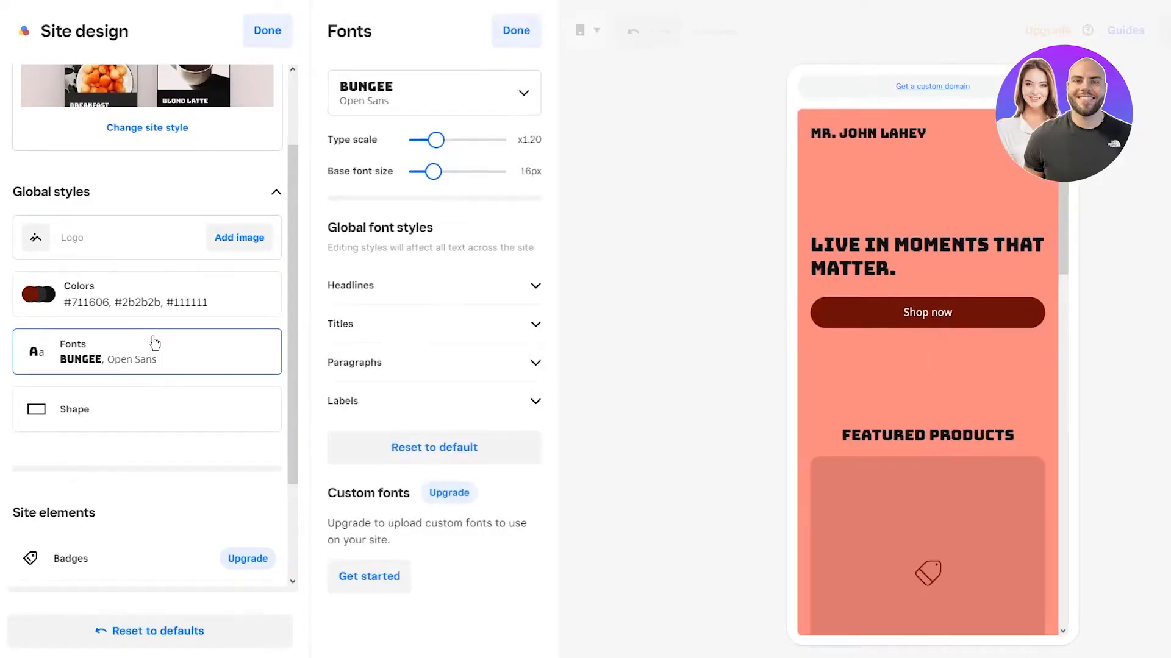
pyautogui.click(435, 108)
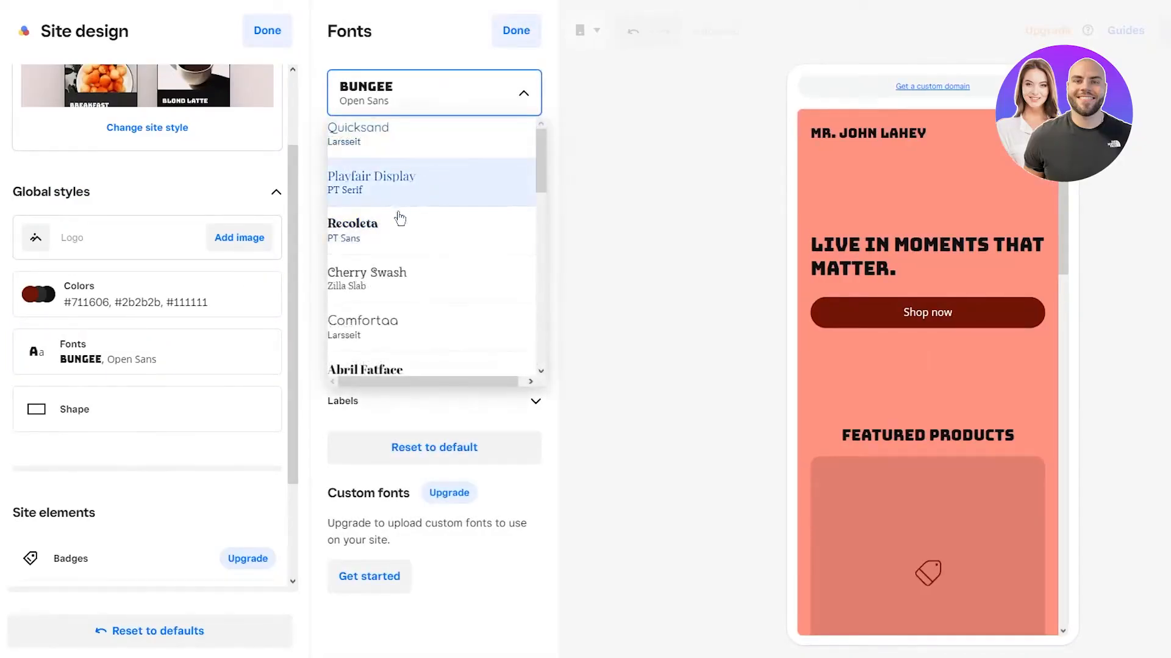
pyautogui.click(396, 227)
pyautogui.click(437, 105)
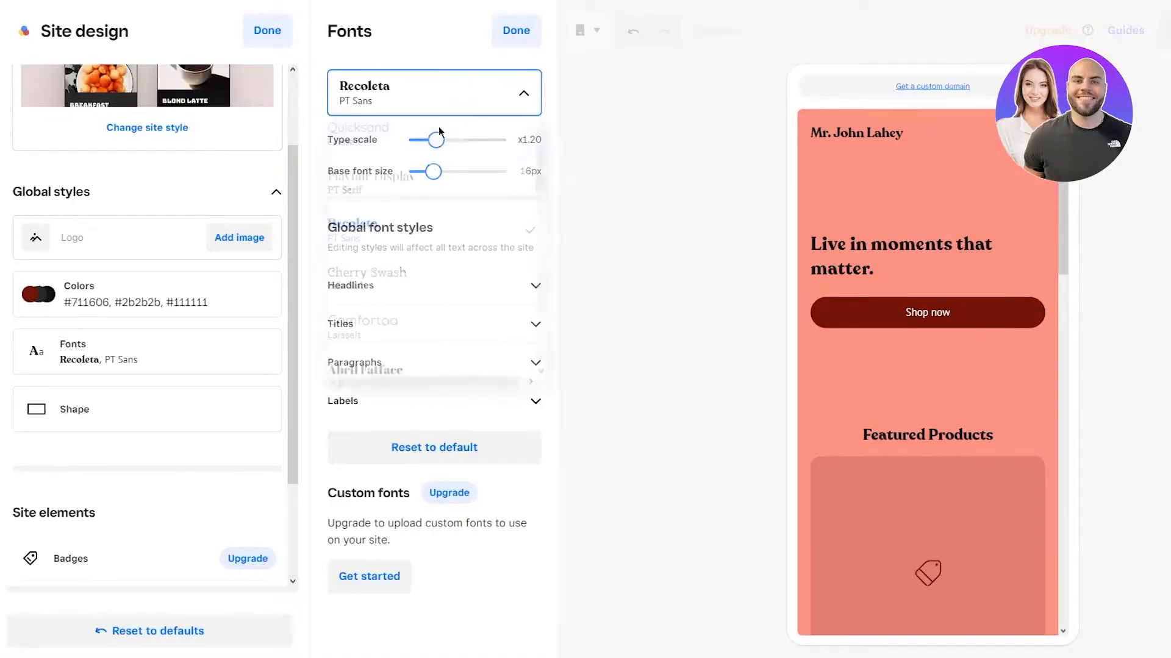
pyautogui.click(438, 128)
pyautogui.click(450, 111)
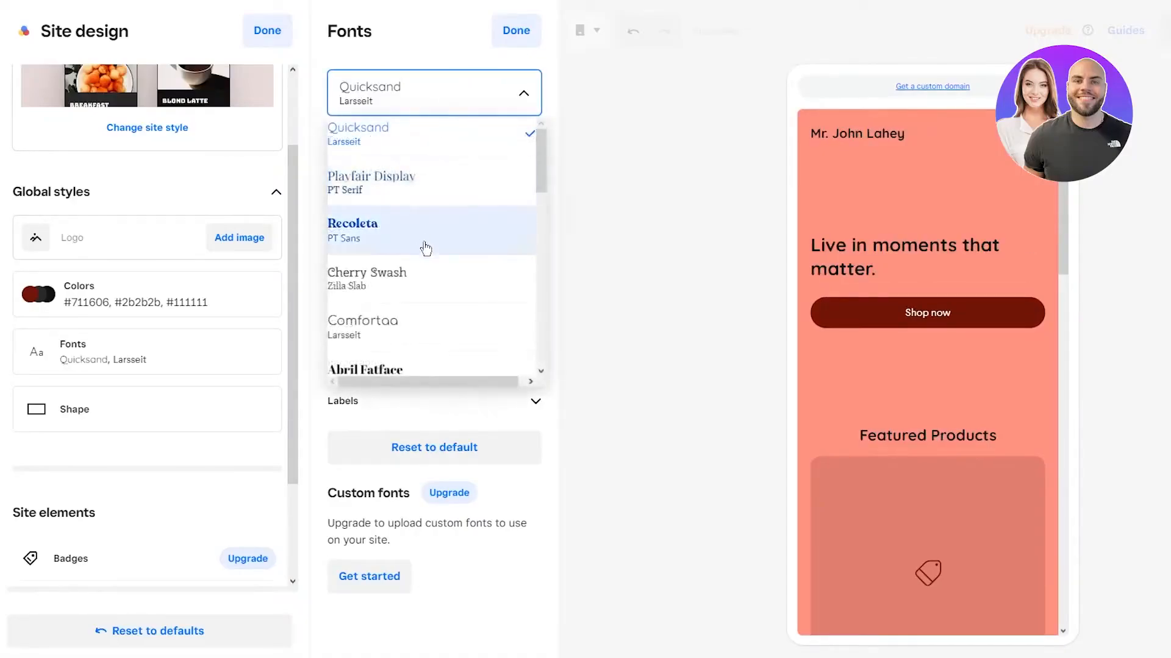
pyautogui.scroll(-5, 426, 253)
pyautogui.click(433, 158)
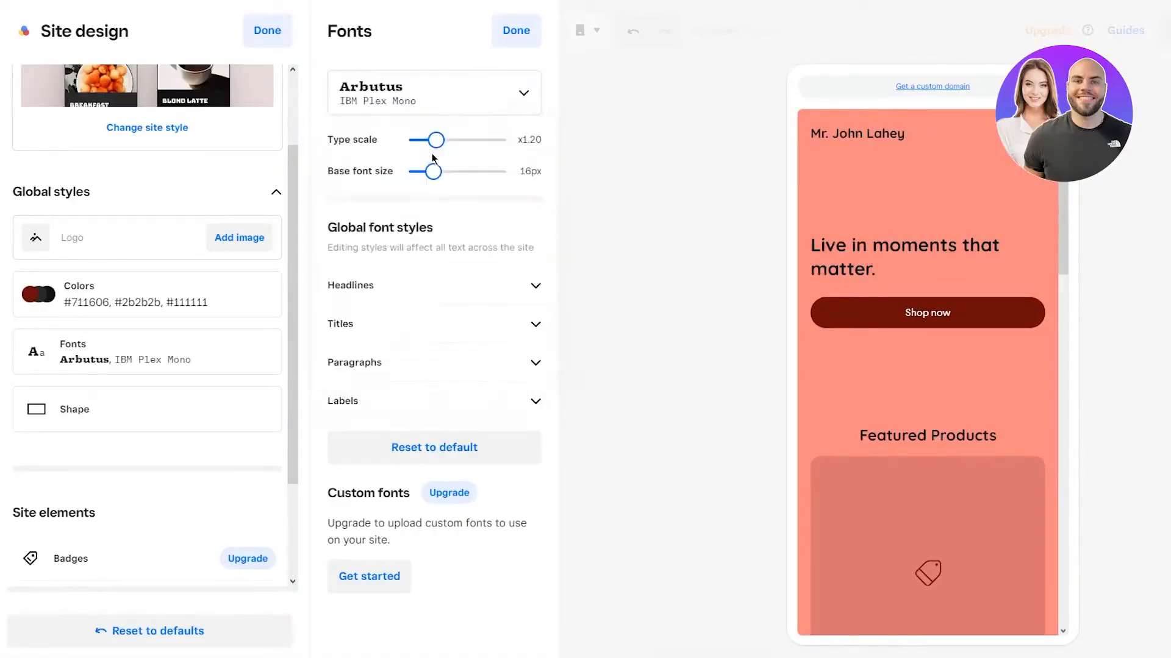
# Step: Try the Molle pairing, then settle on Recoleta headlines with PT Sans text
pyautogui.click(483, 92)
pyautogui.scroll(-4, 437, 229)
pyautogui.scroll(-4, 437, 220)
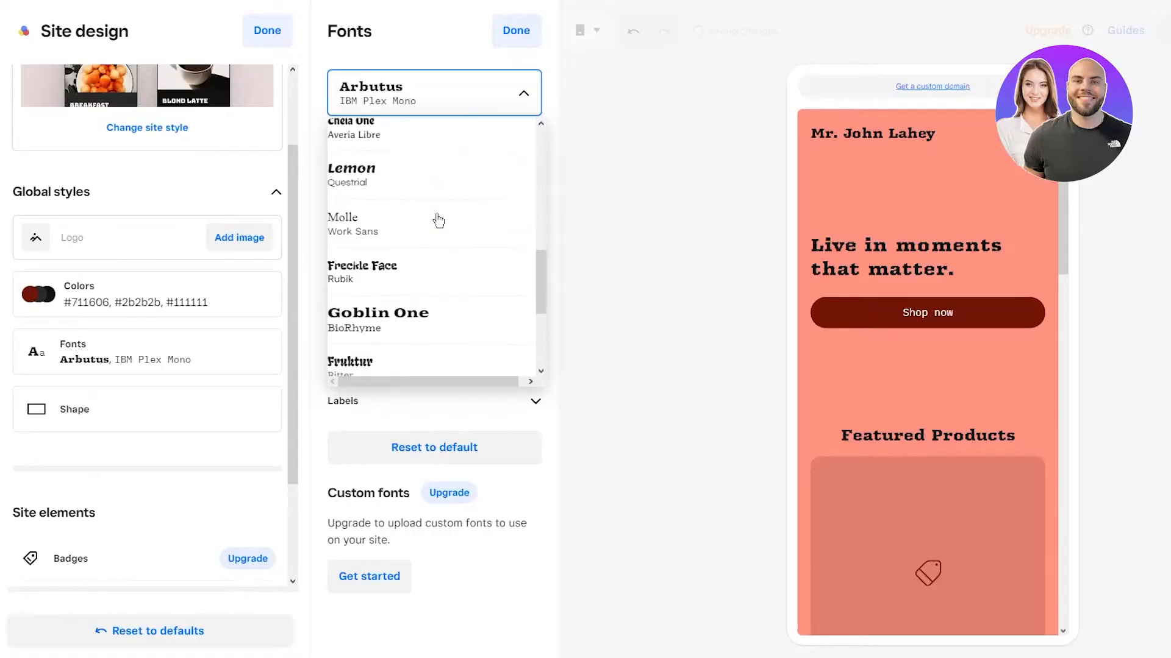
pyautogui.click(385, 226)
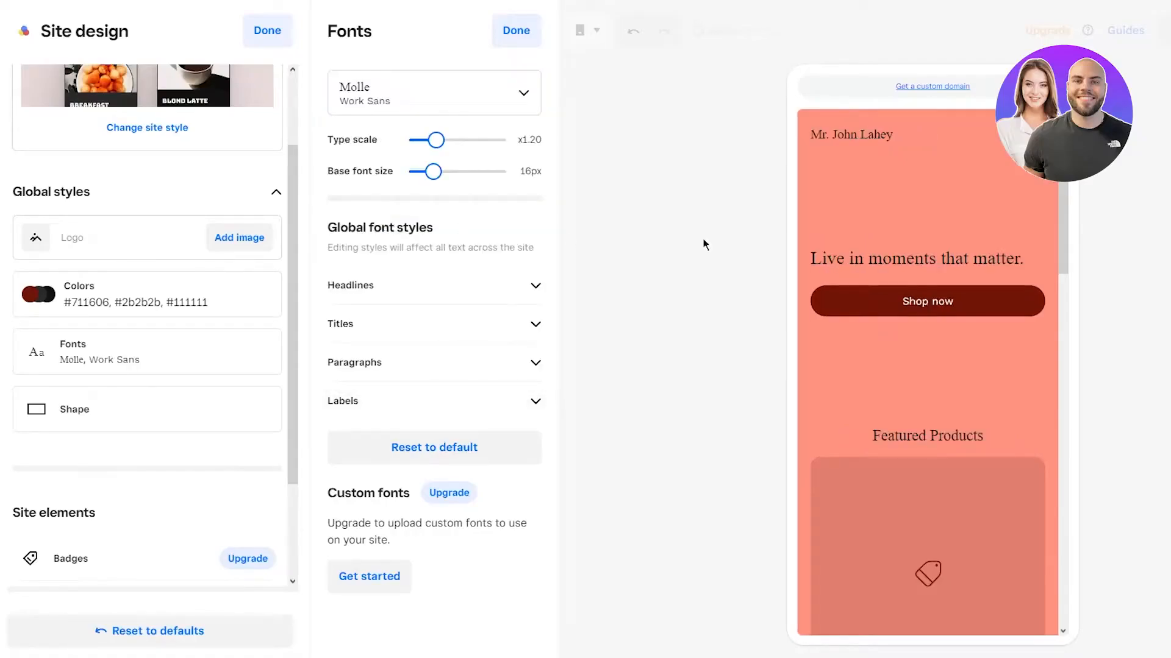
pyautogui.click(517, 100)
pyautogui.scroll(-3, 396, 335)
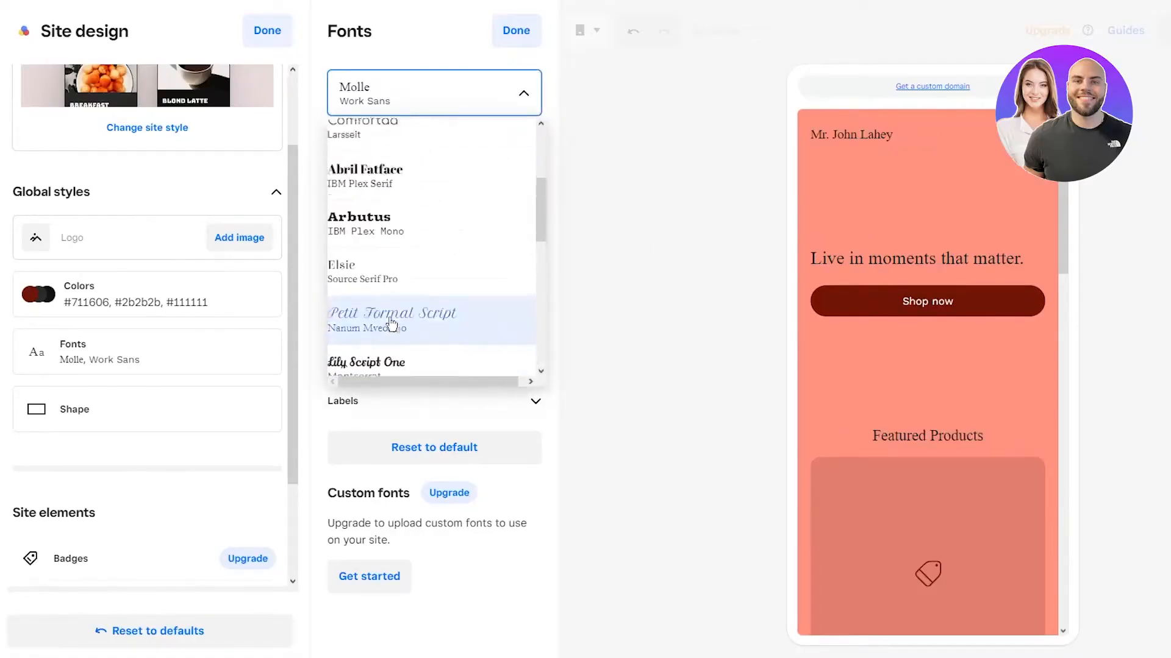
pyautogui.scroll(3, 402, 292)
pyautogui.click(405, 244)
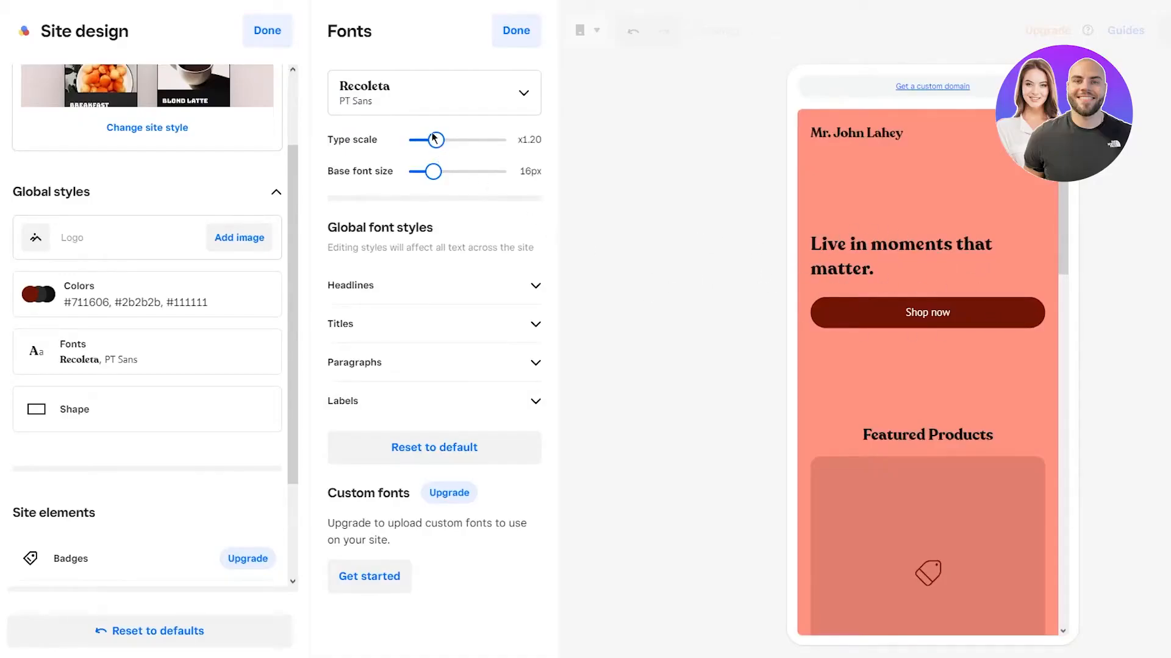
# Step: Enlarge the type scale to x1.33 and review the headline, title, paragraph and label font settings
pyautogui.moveTo(434, 141); pyautogui.dragTo(474, 172)
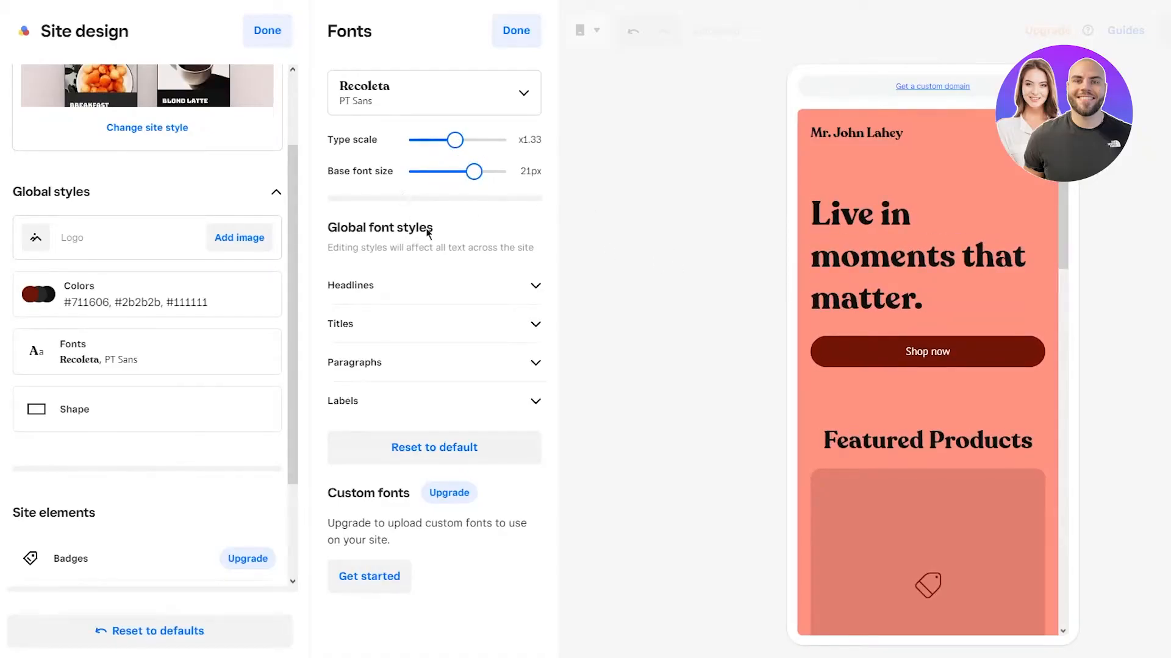
pyautogui.click(468, 298)
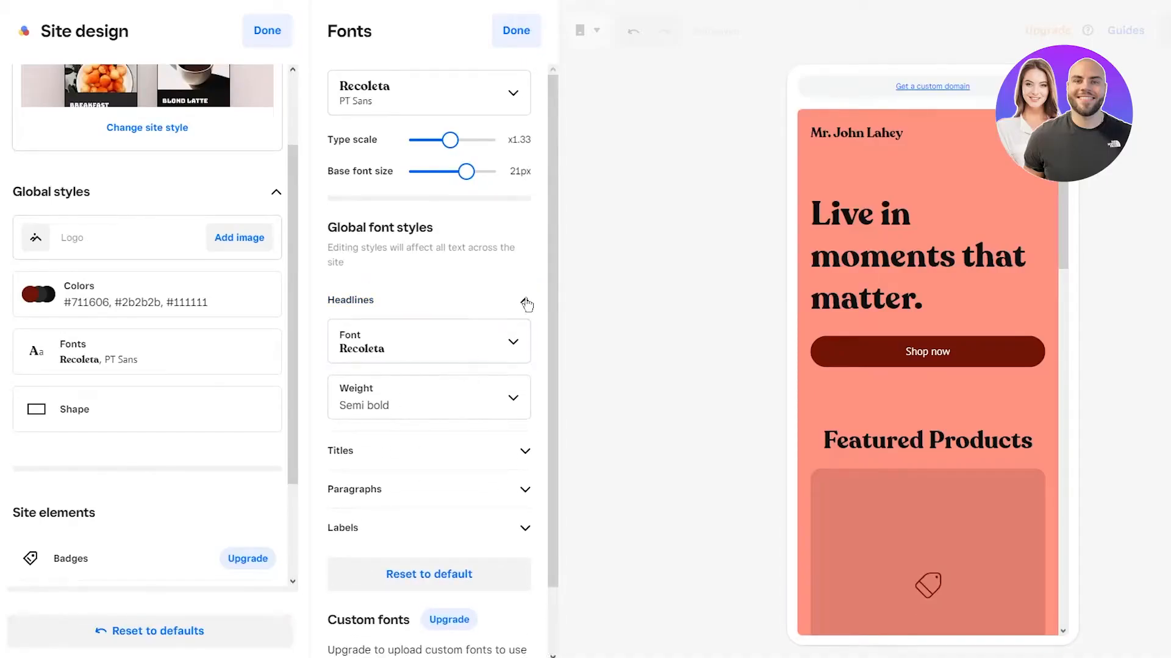
pyautogui.click(457, 408)
pyautogui.click(434, 446)
pyautogui.click(434, 446)
pyautogui.click(462, 493)
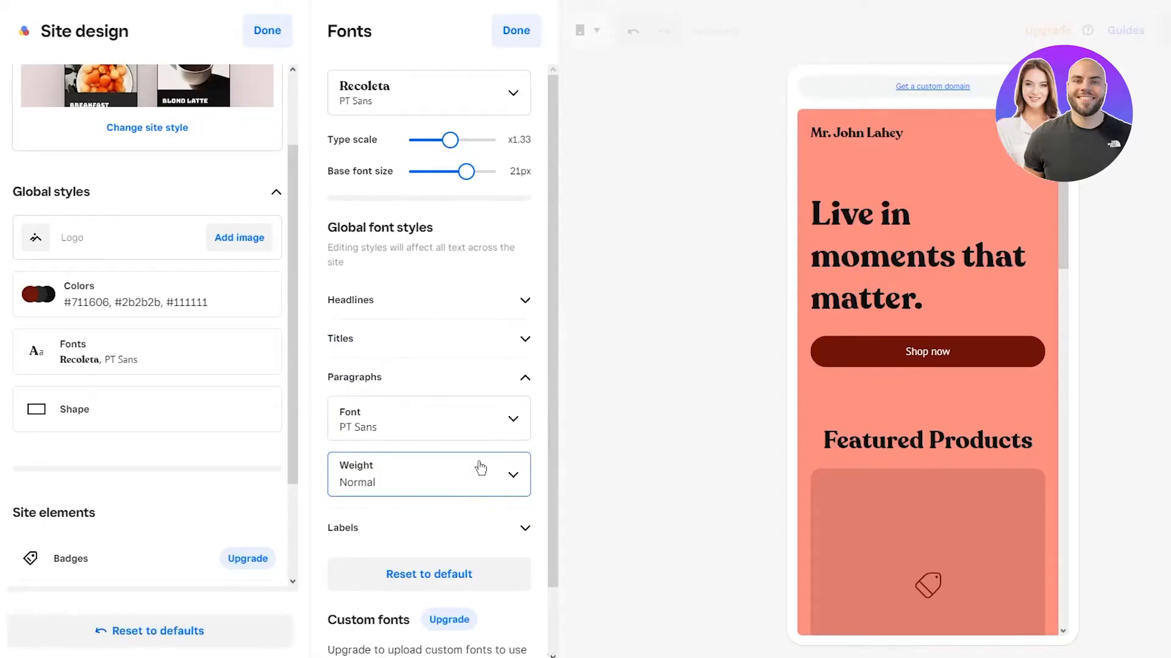
pyautogui.click(465, 451)
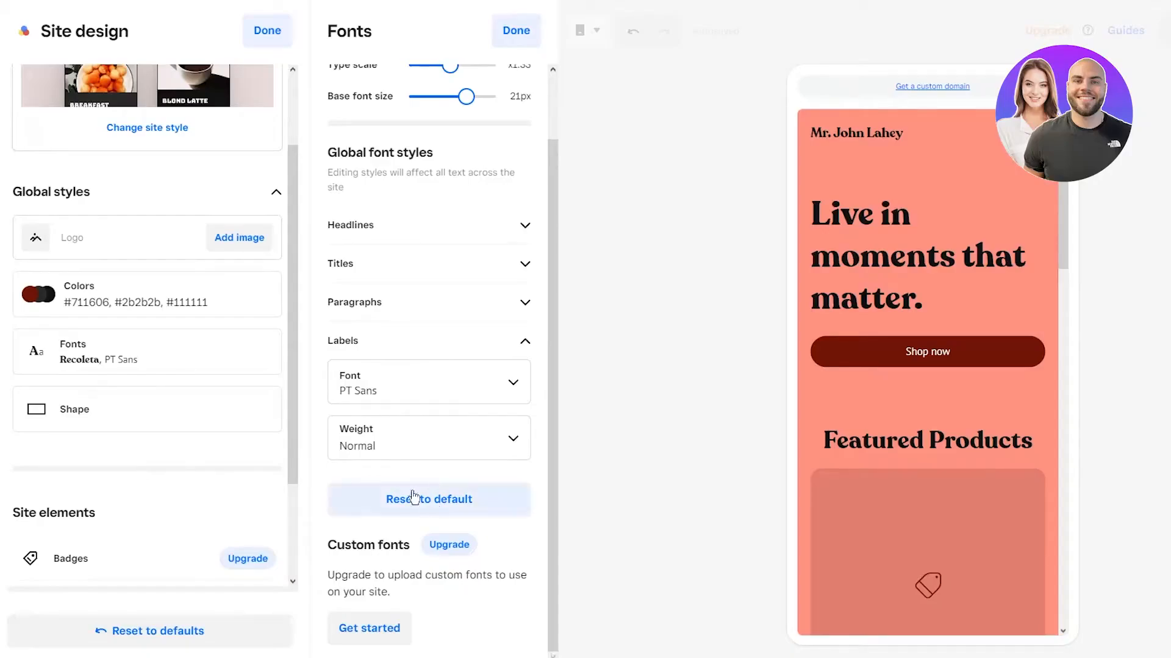
pyautogui.click(165, 415)
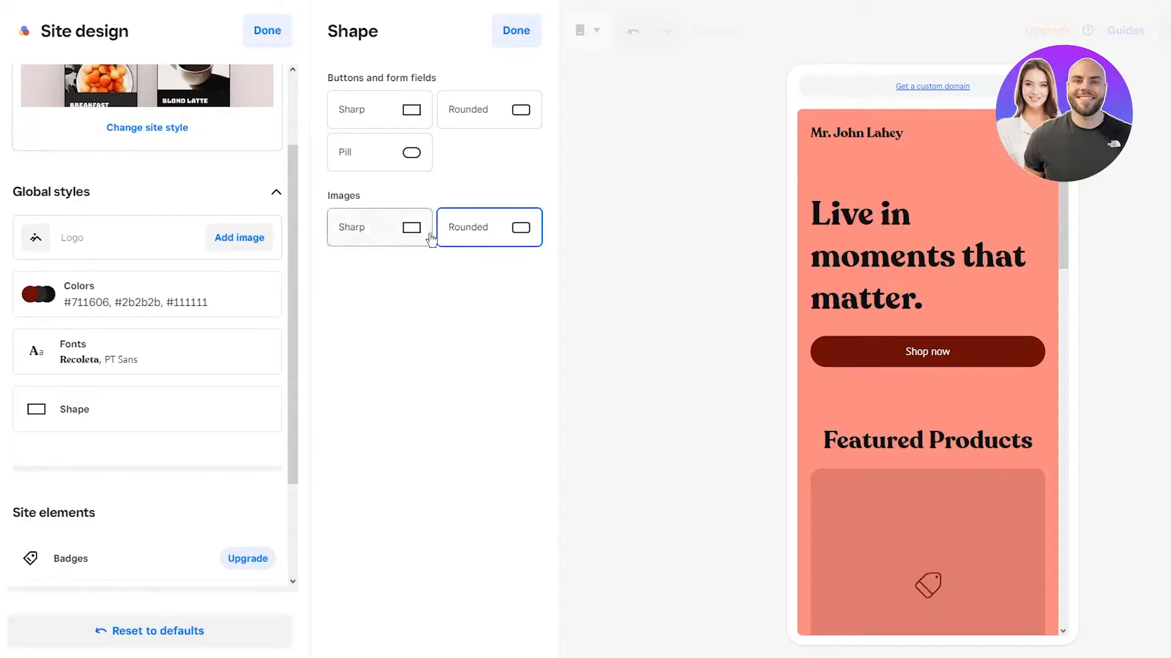
# Step: Switch image corners to sharp, then back to rounded
pyautogui.click(404, 239)
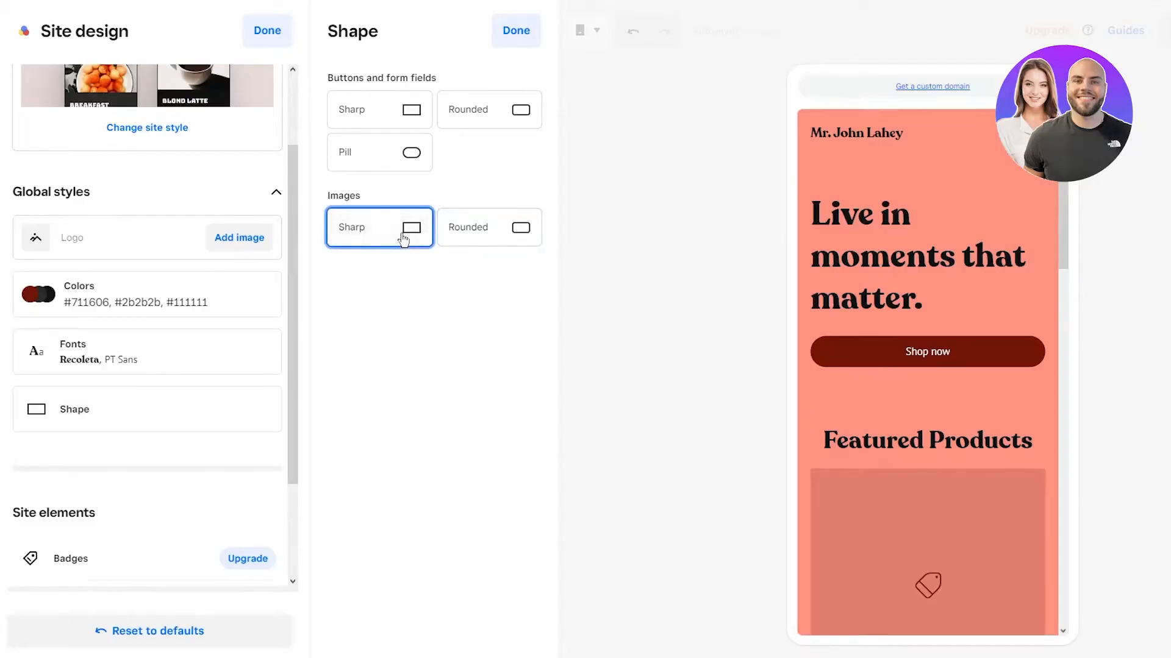
pyautogui.click(524, 230)
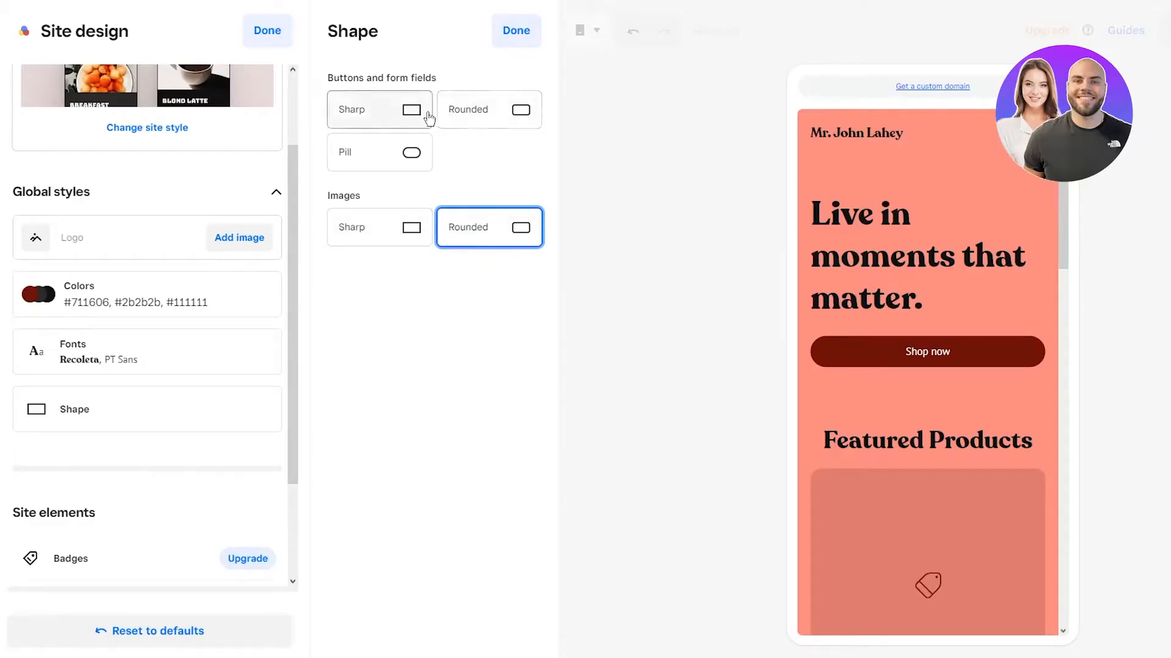
pyautogui.scroll(-3, 188, 359)
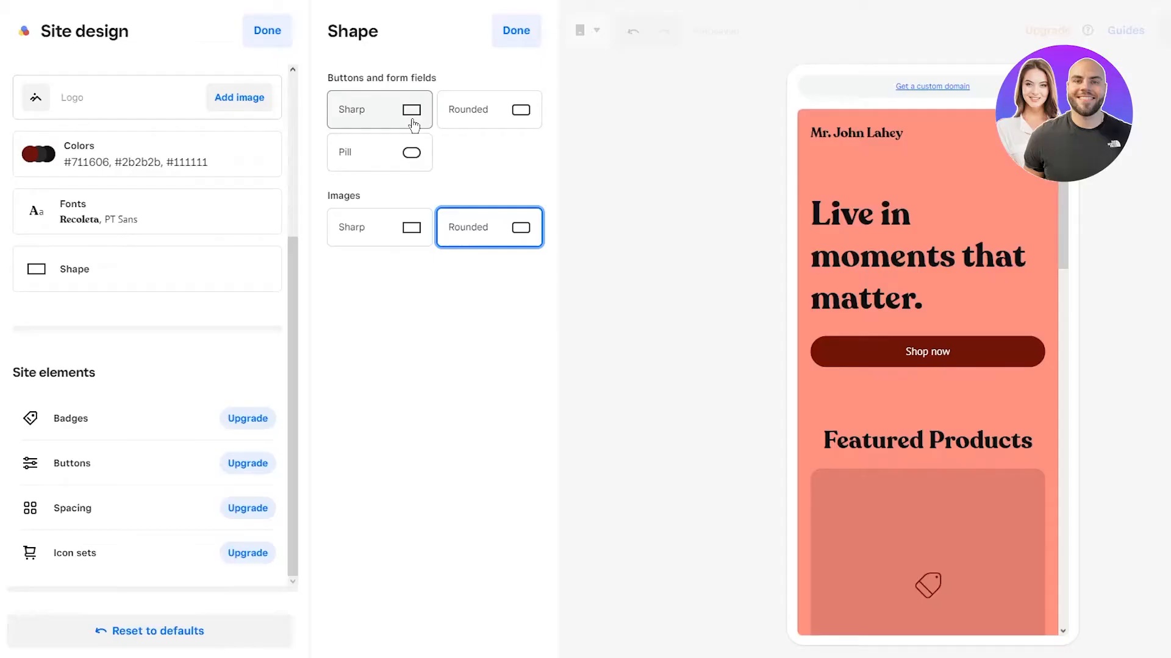
# Step: Look over the Item badges, Spacing and Icon sets panels, then close Item badges
pyautogui.click(84, 427)
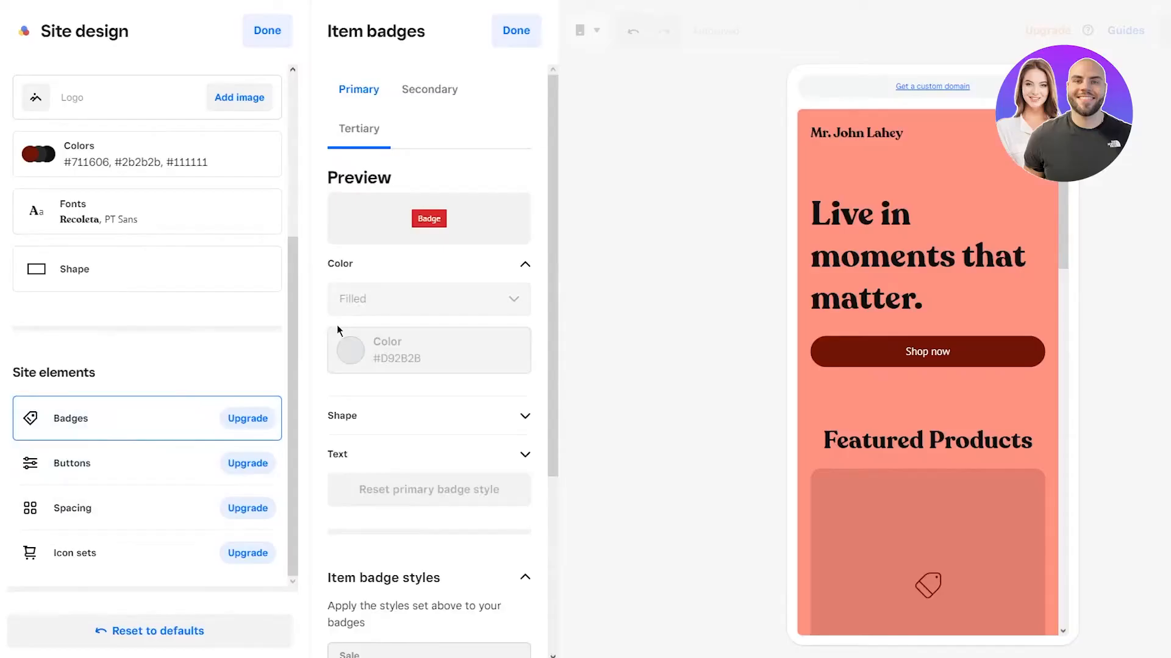
pyautogui.scroll(4, 115, 356)
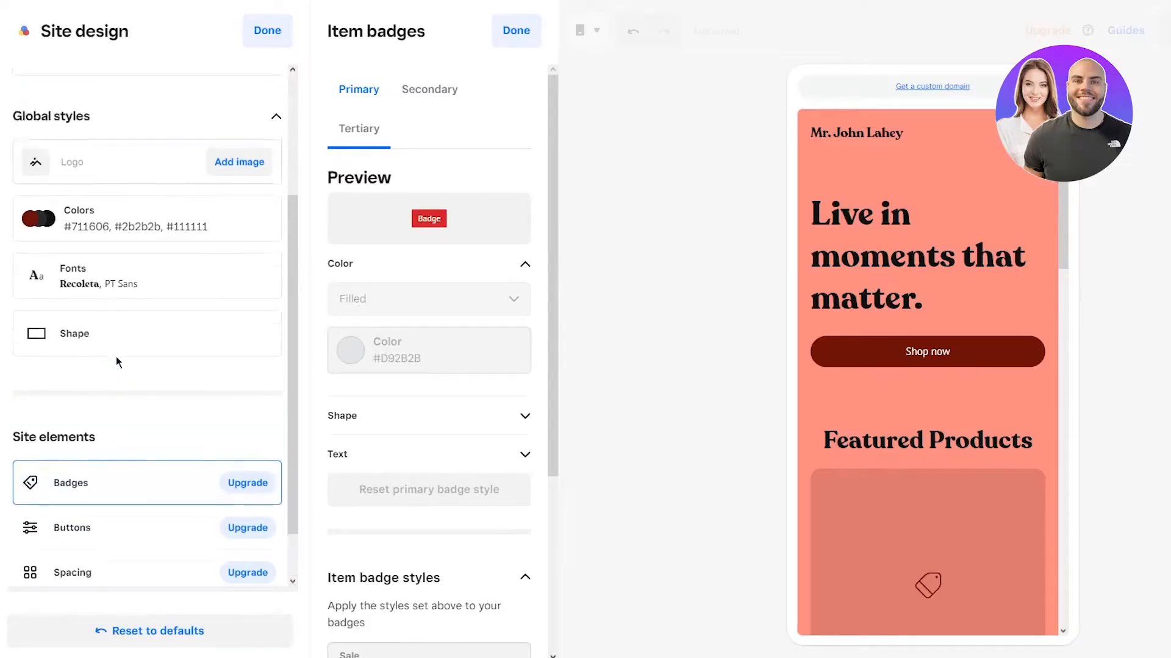
pyautogui.scroll(-4, 116, 356)
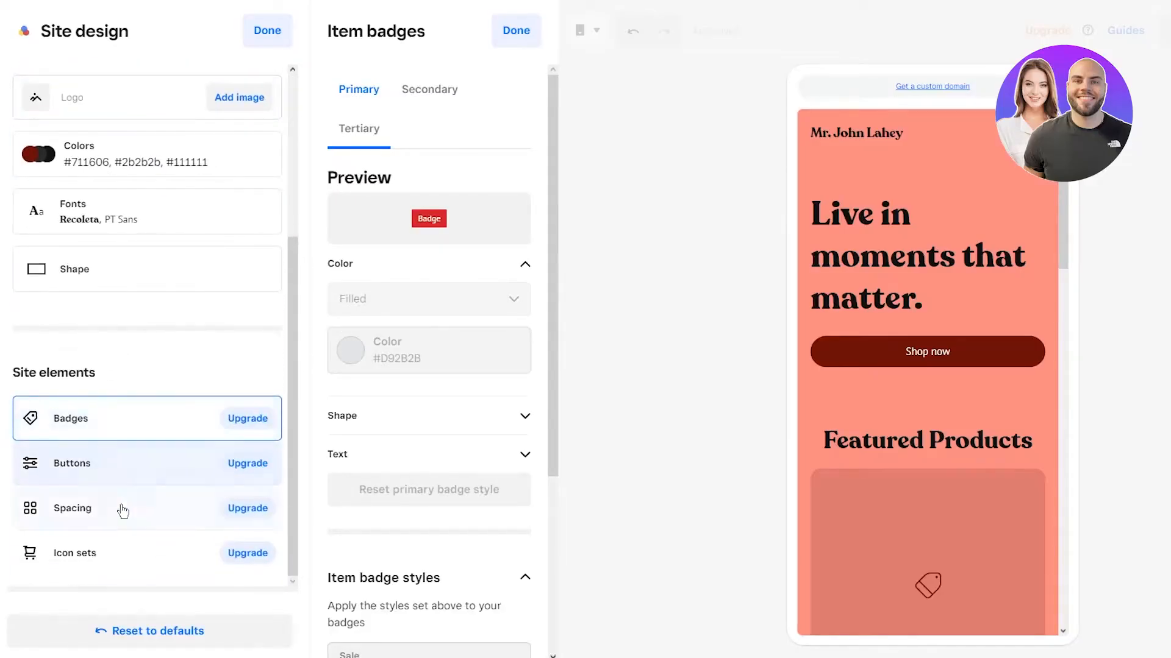
pyautogui.click(112, 531)
pyautogui.click(111, 551)
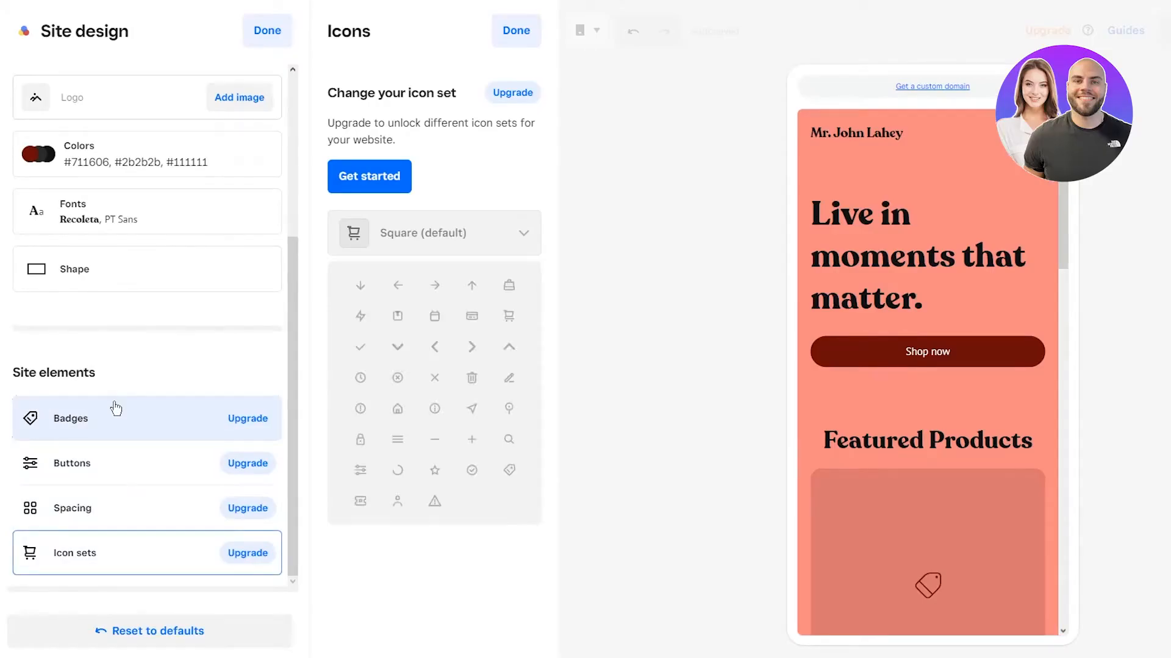
pyautogui.scroll(4, 104, 373)
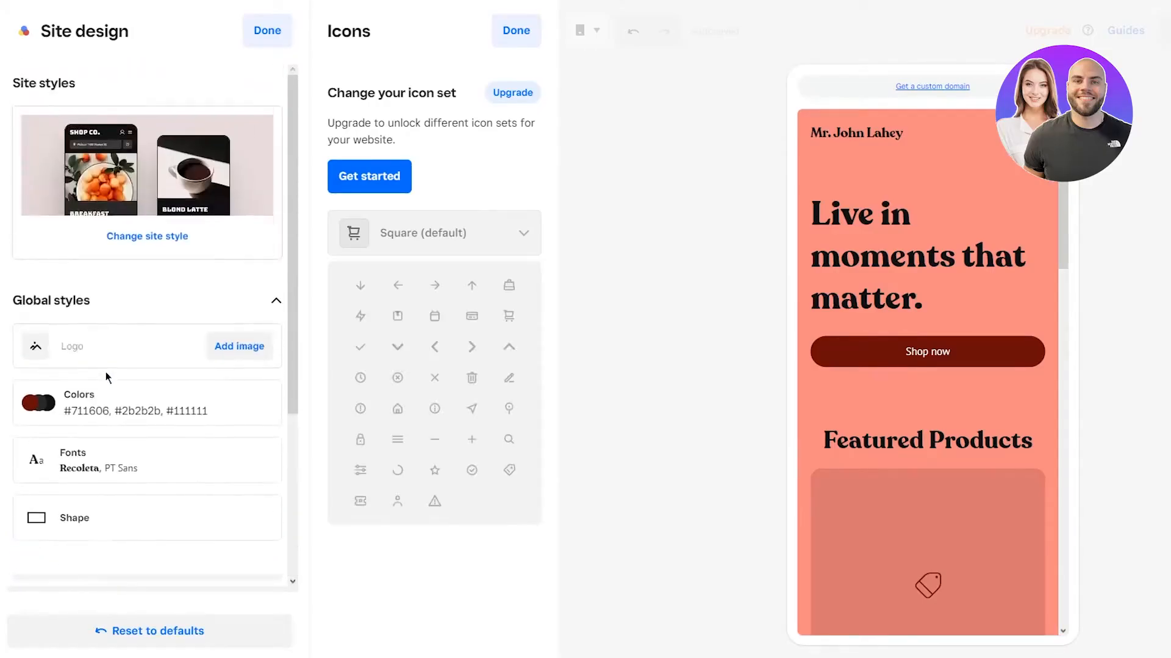
pyautogui.scroll(-4, 105, 373)
pyautogui.click(130, 427)
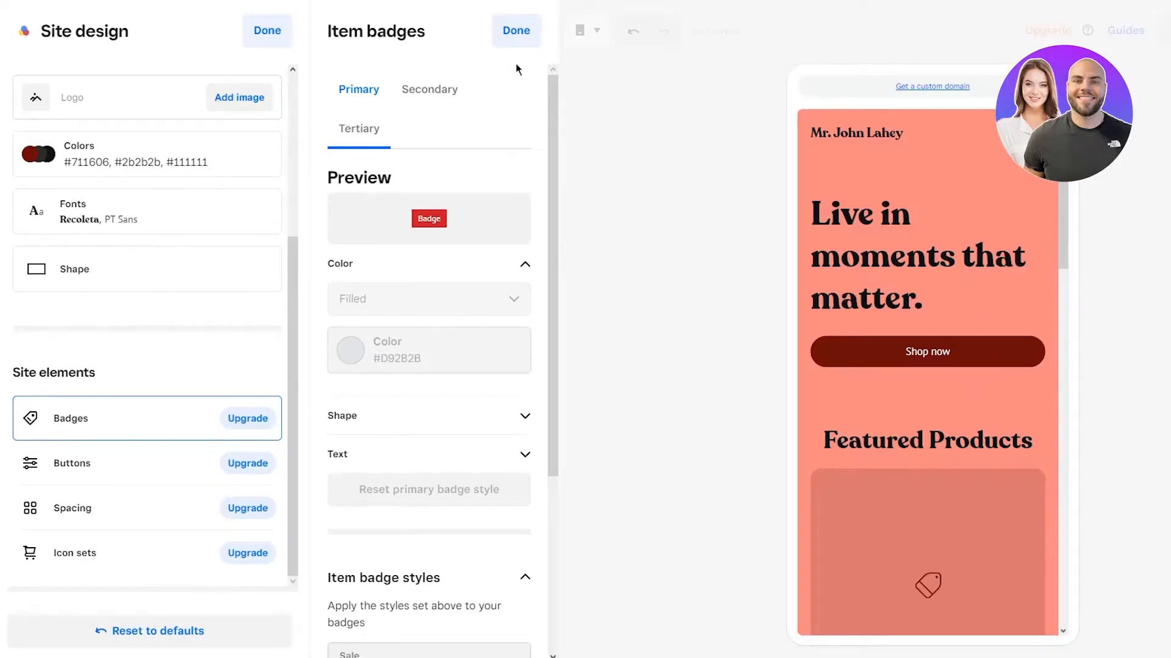
pyautogui.click(516, 30)
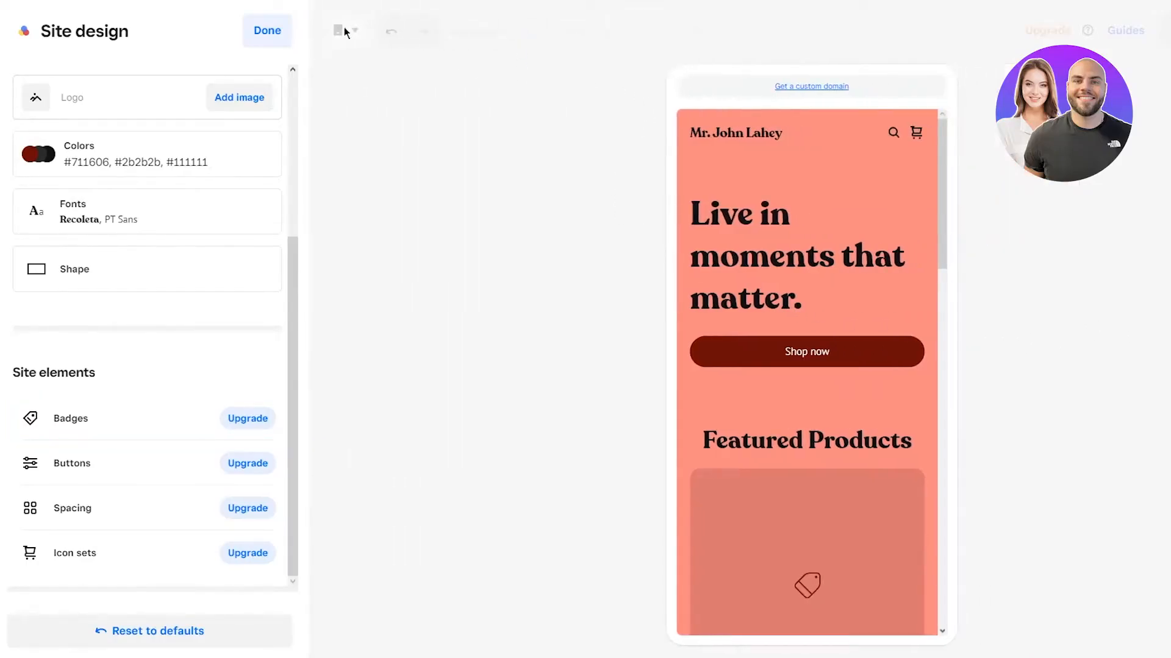
# Step: Finish Site design, close the domain prompt, dismiss all tips, and open the Home page Header settings
pyautogui.click(272, 31)
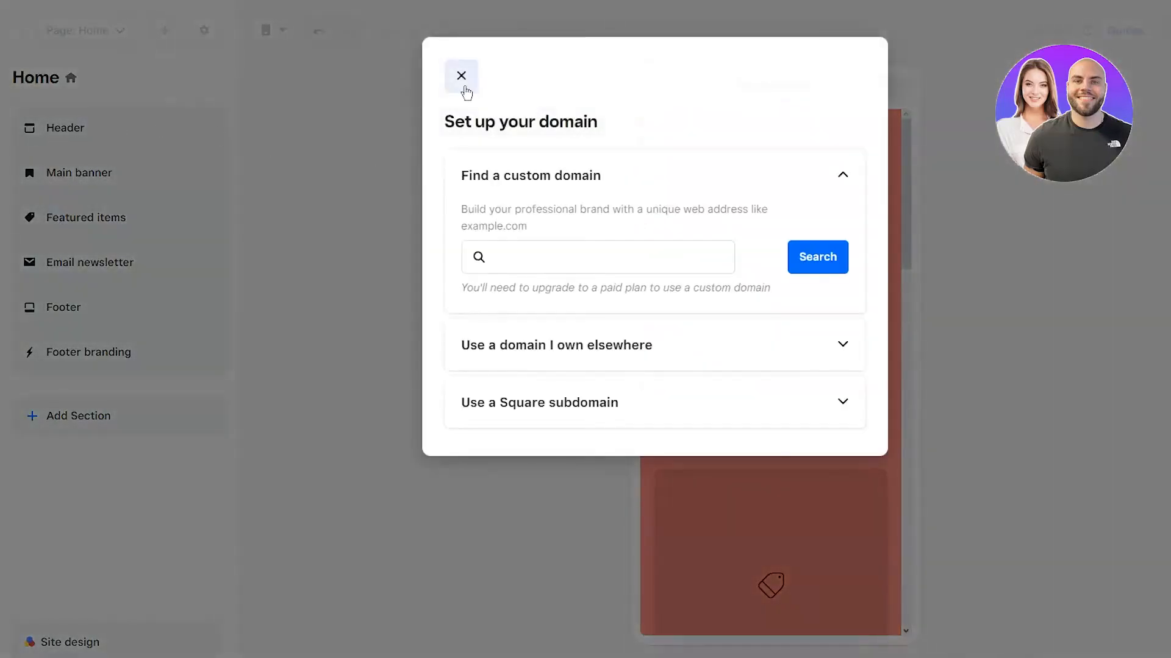
pyautogui.click(461, 77)
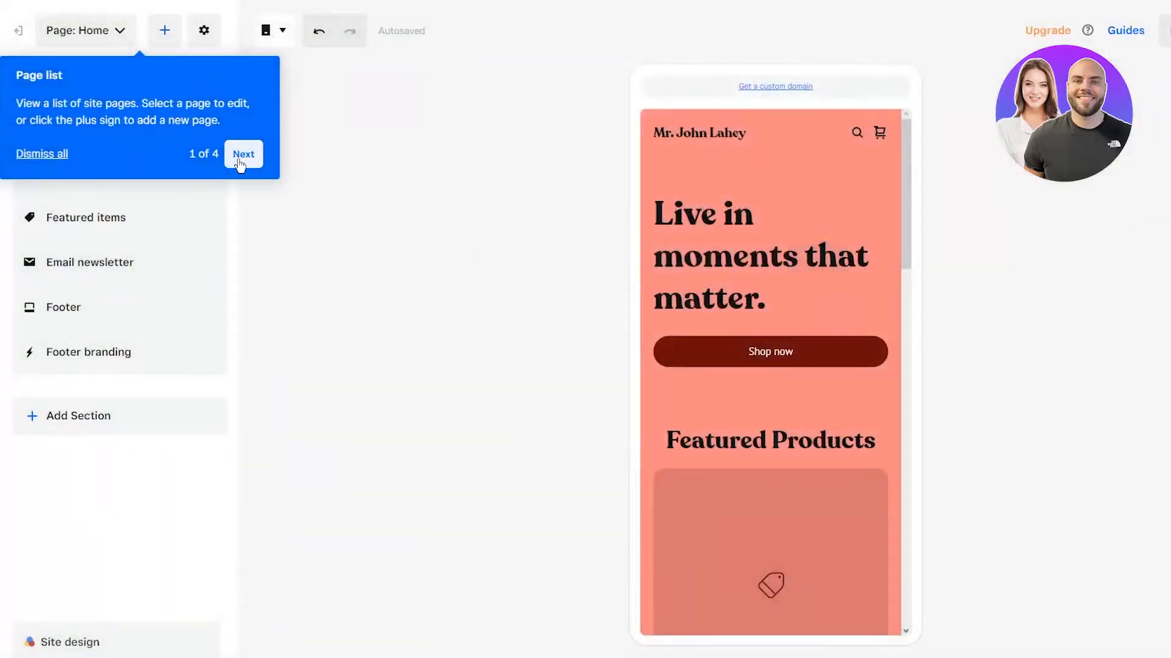
pyautogui.click(25, 157)
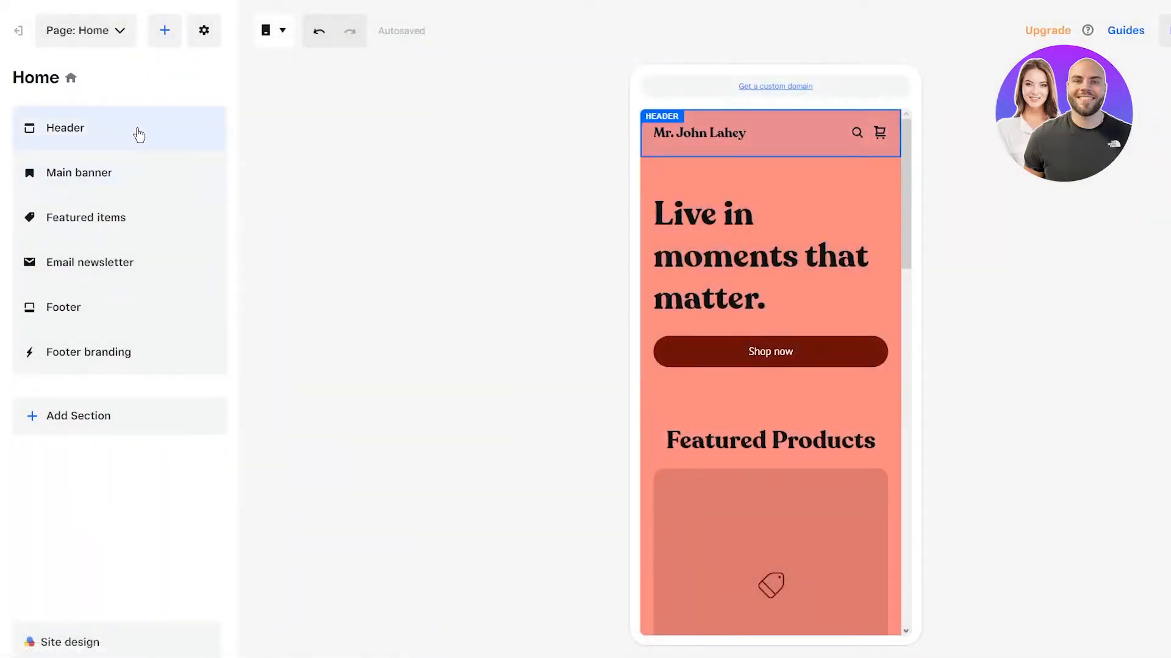
pyautogui.click(118, 33)
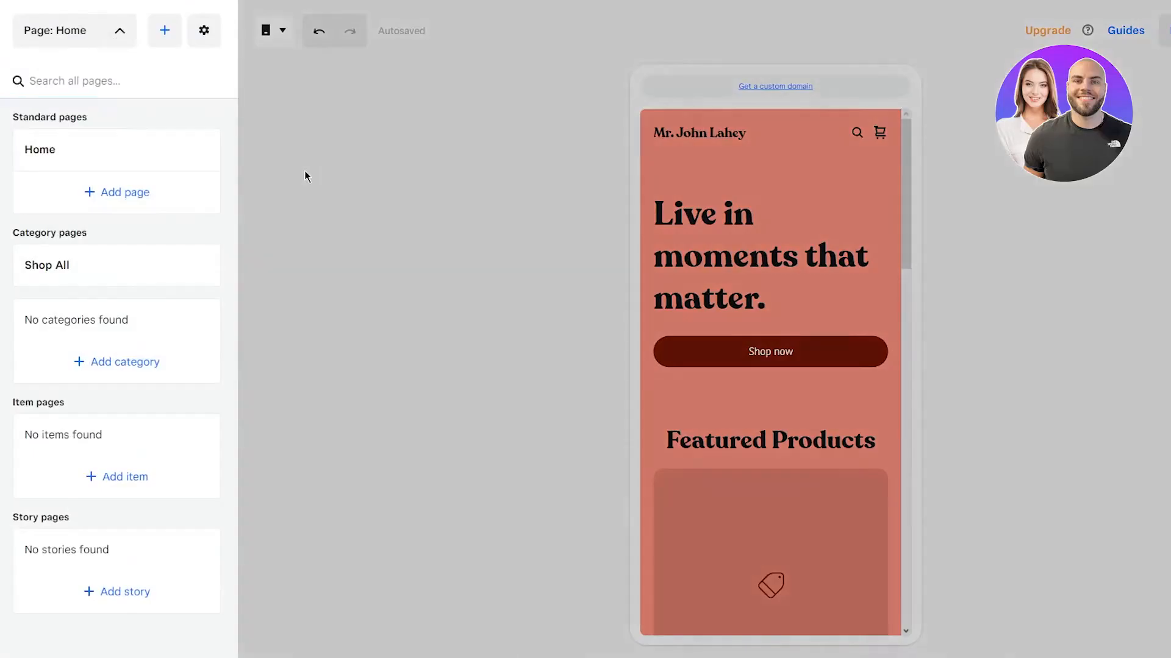
pyautogui.click(305, 172)
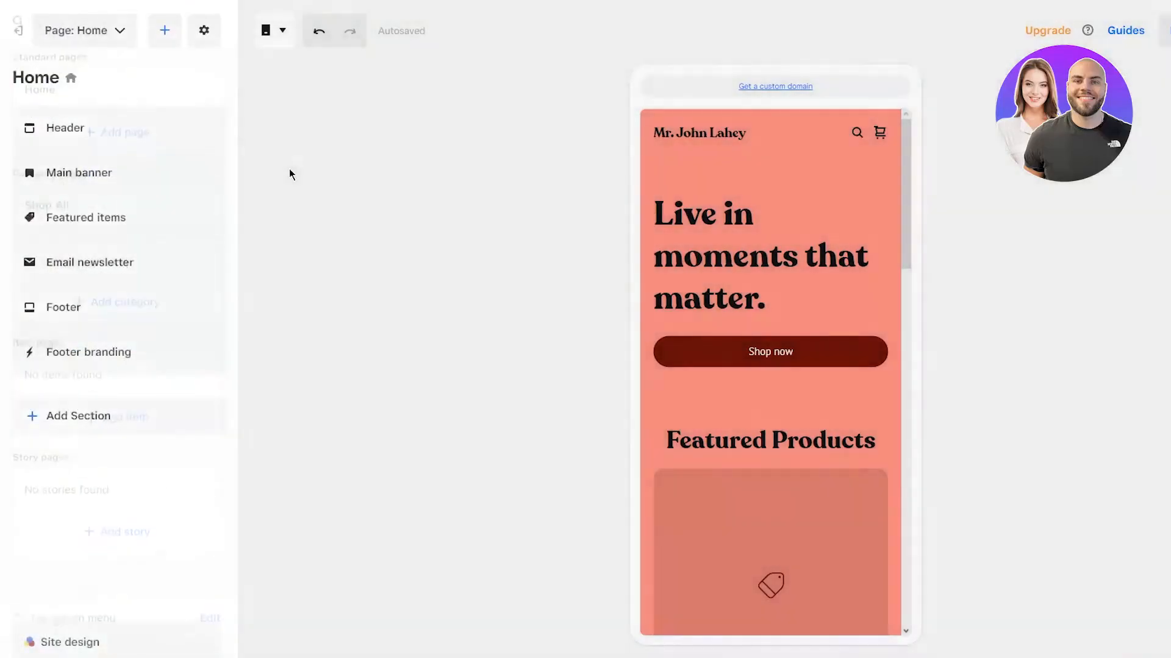
pyautogui.click(82, 134)
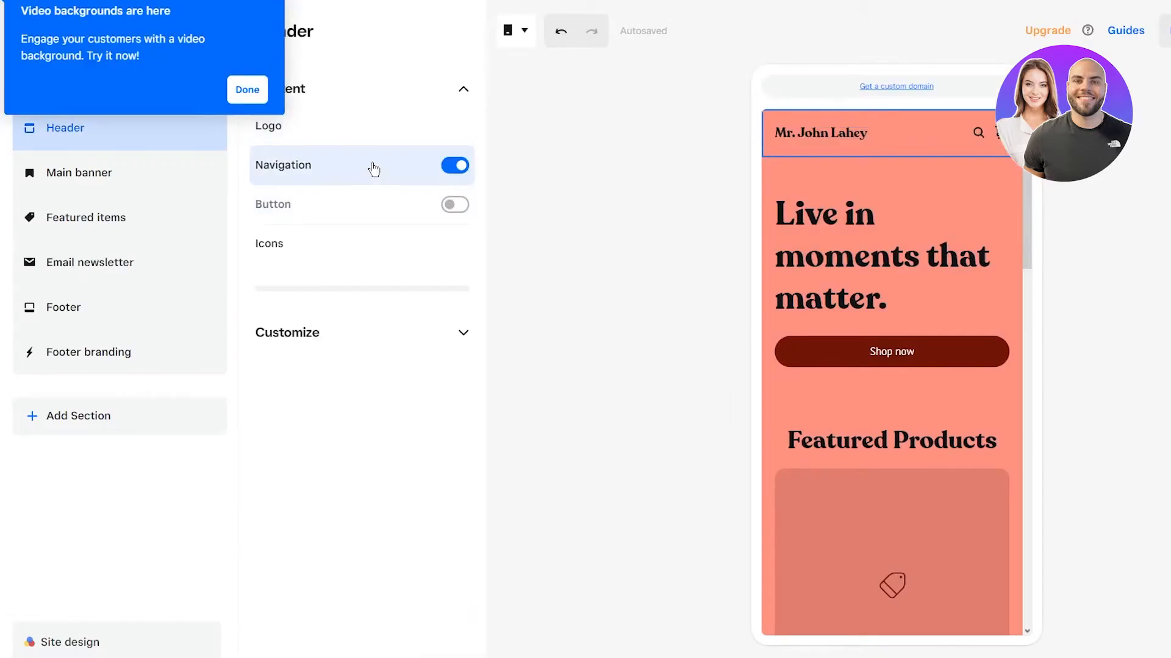
# Step: Turn on the header's Shop All button, then open the Main banner section settings
pyautogui.click(450, 206)
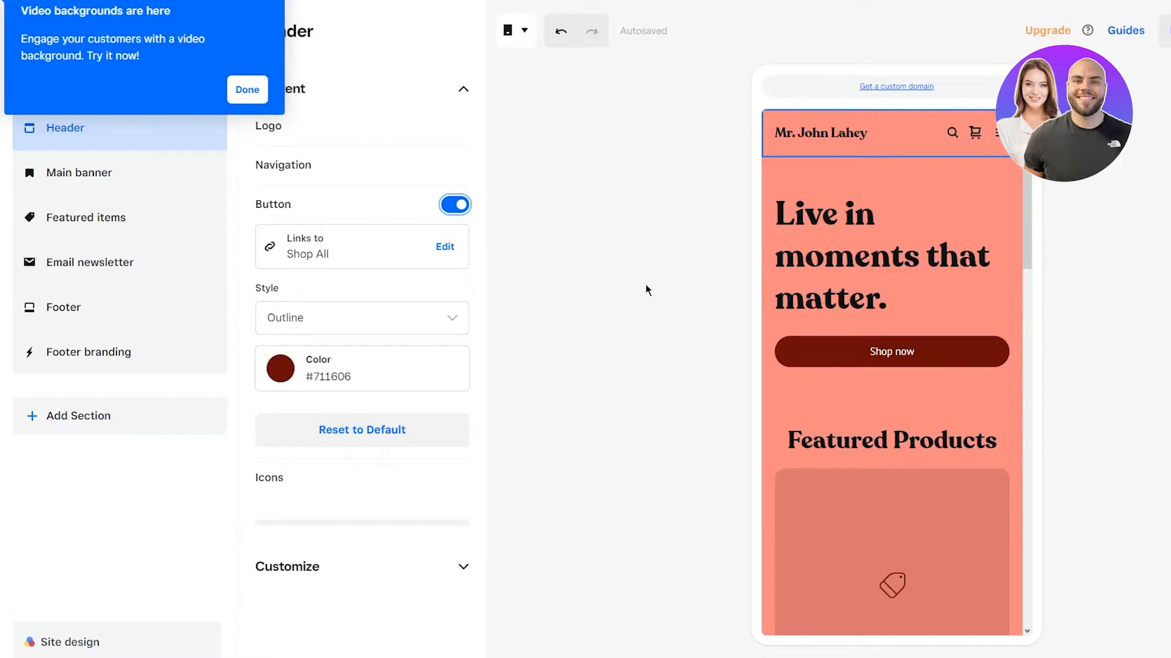
pyautogui.scroll(-15, 982, 292)
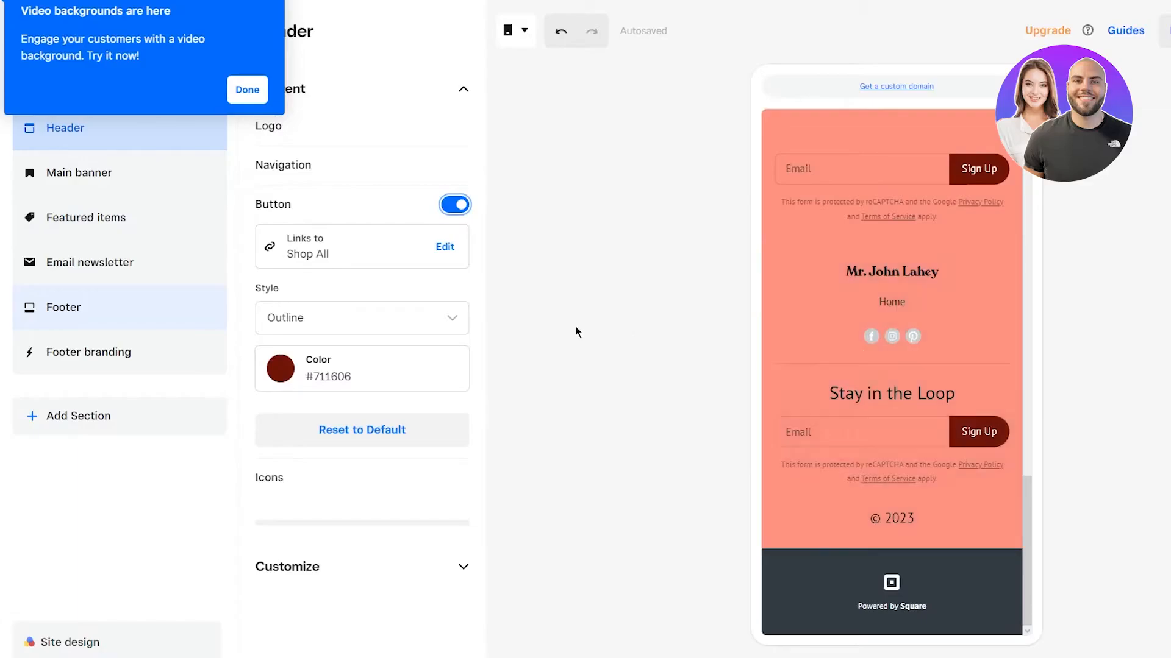
pyautogui.scroll(4, 519, 331)
pyautogui.click(91, 164)
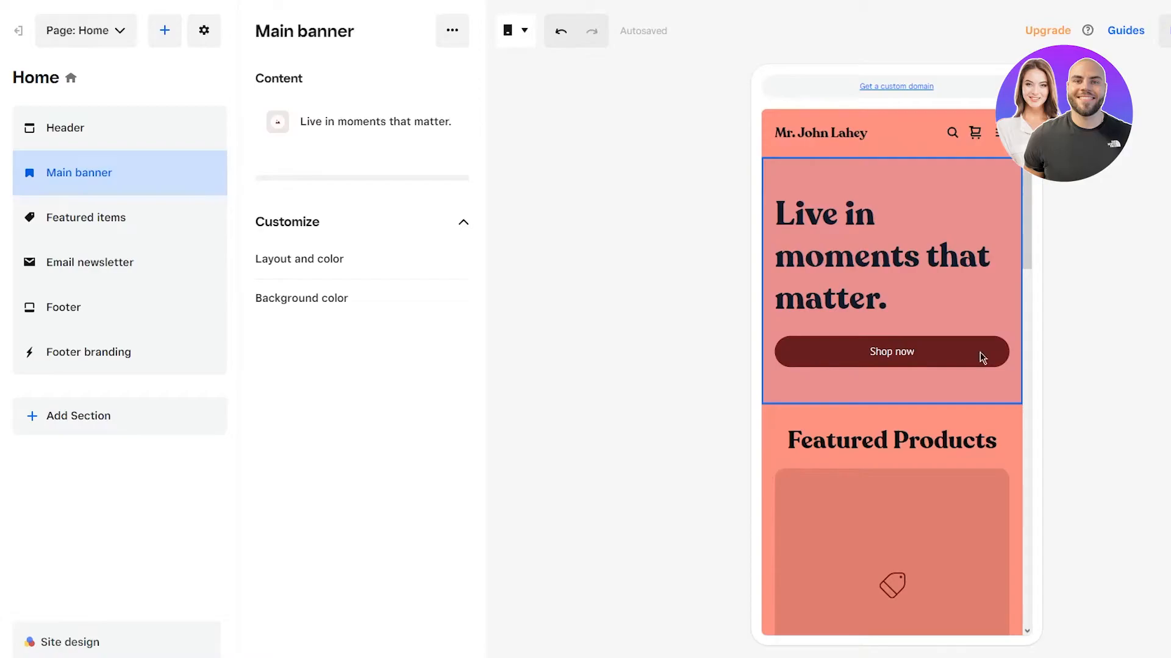
# Step: Glance at the featured items section, then open a full-screen preview of the Home page
pyautogui.click(115, 235)
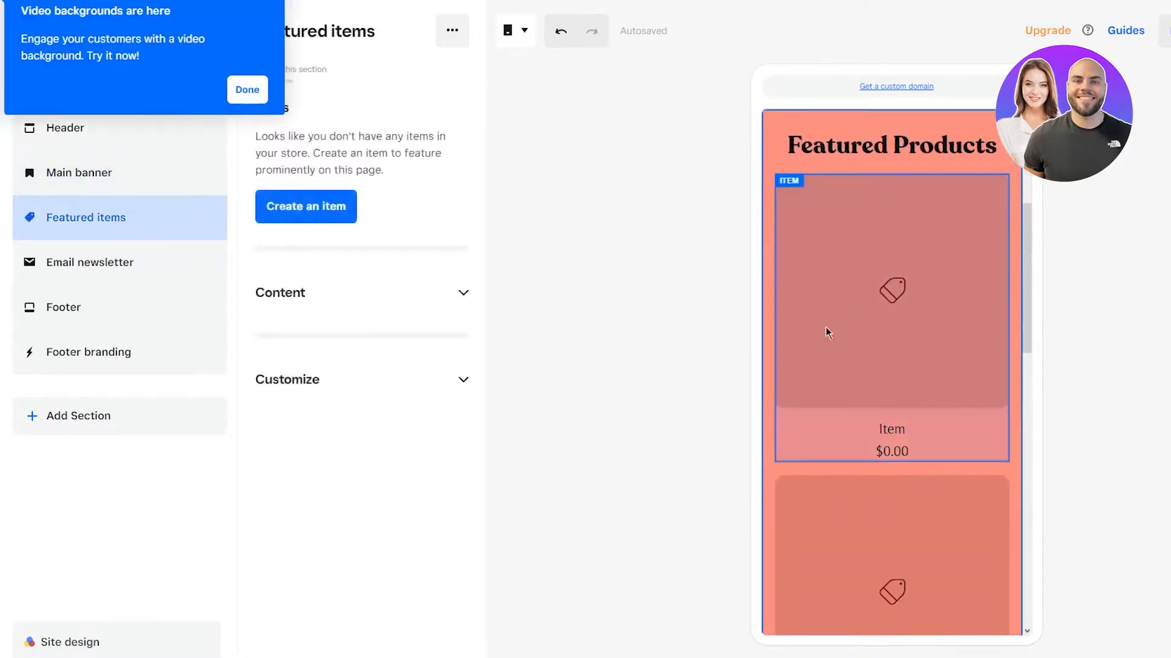
pyautogui.scroll(-10, 969, 228)
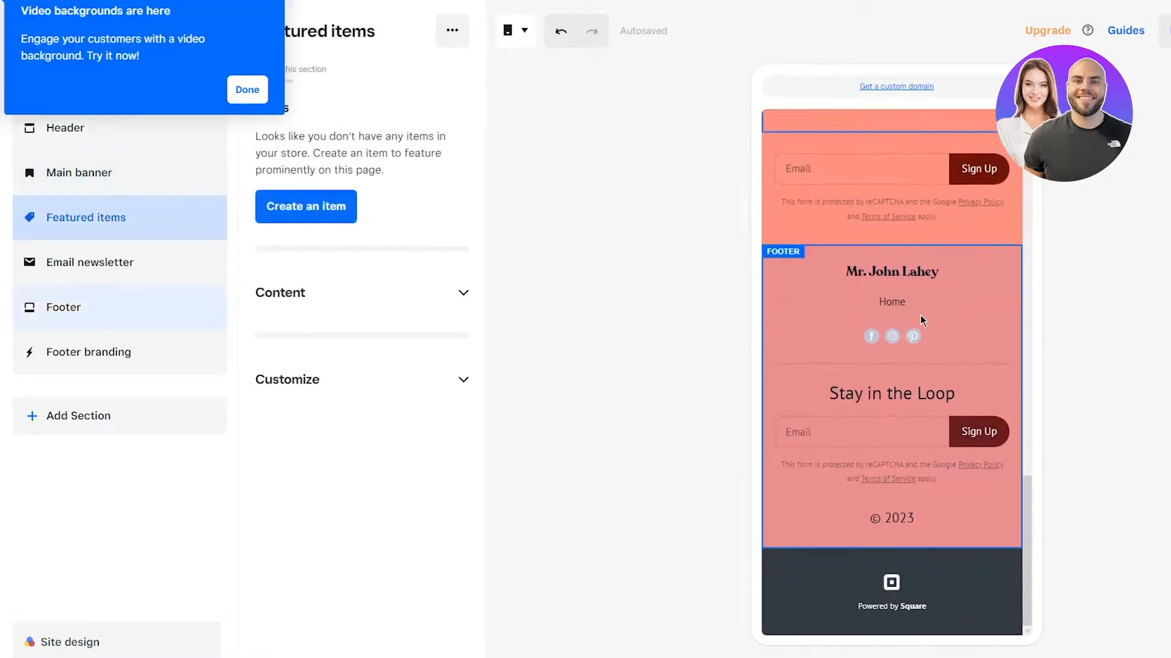
pyautogui.scroll(8, 920, 315)
pyautogui.scroll(5, 934, 309)
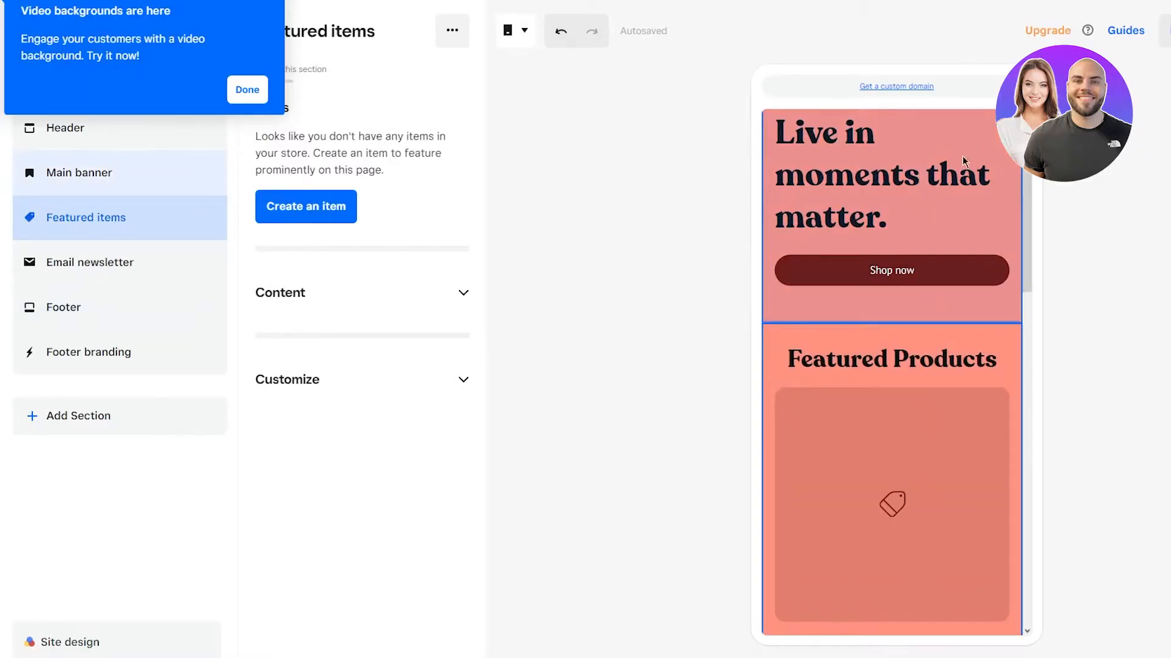
pyautogui.click(1165, 30)
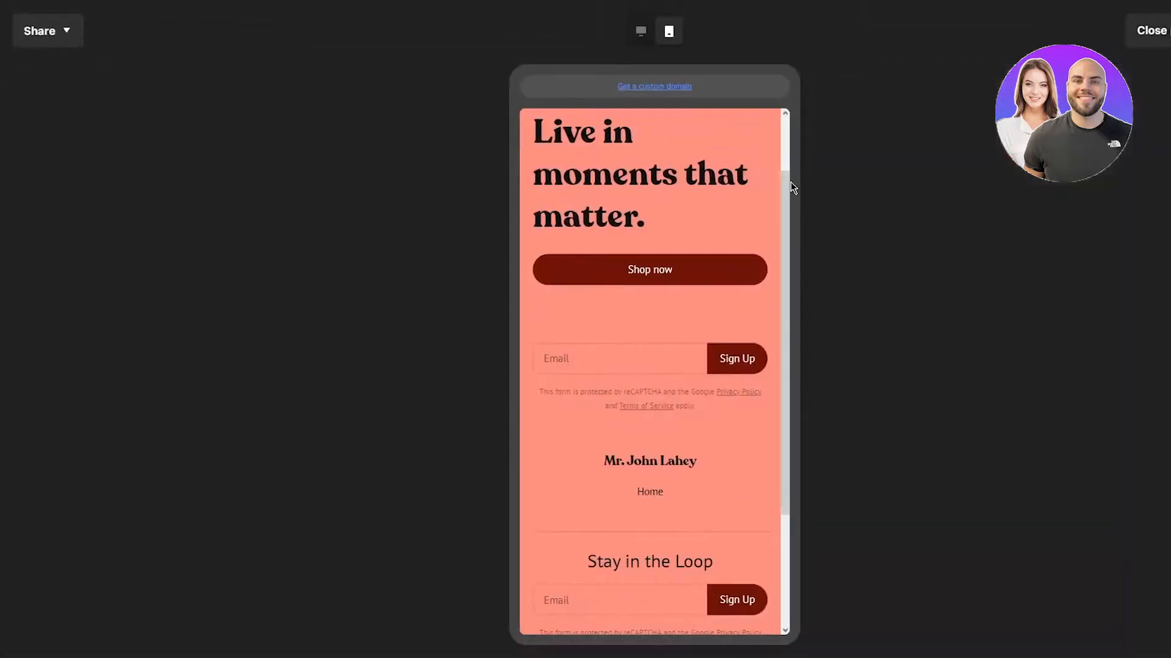
# Step: Follow the banner's Shop now link to the shop page, then close the preview to edit Shop All
pyautogui.scroll(2, 653, 237)
pyautogui.scroll(-4, 653, 239)
pyautogui.scroll(4, 655, 239)
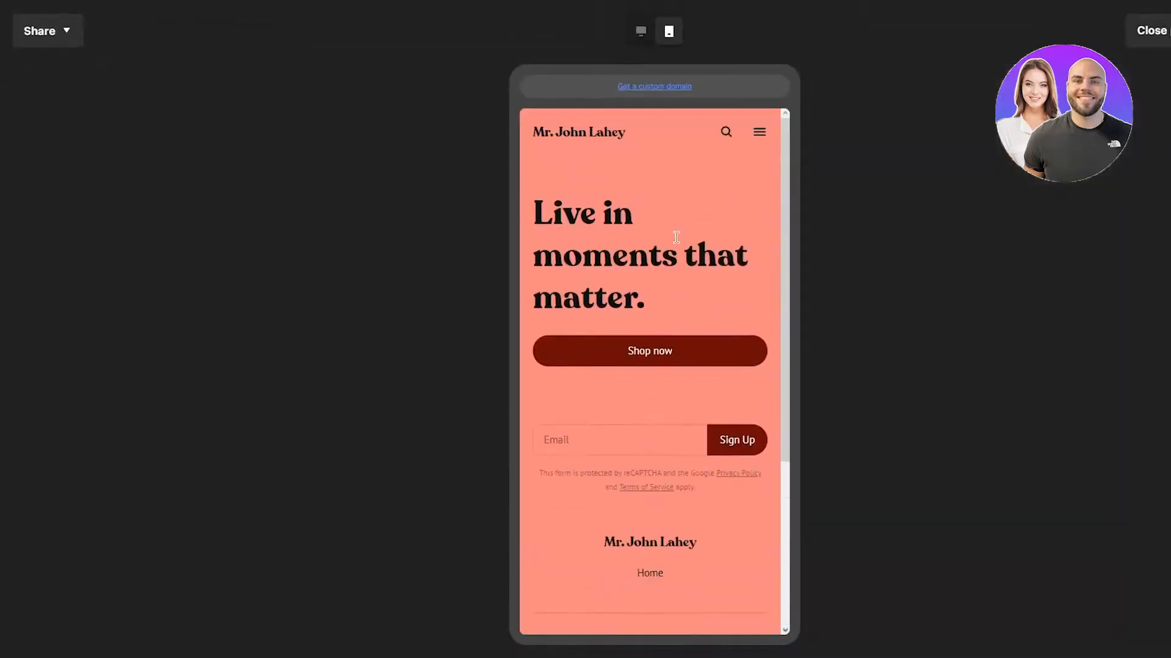
pyautogui.click(651, 360)
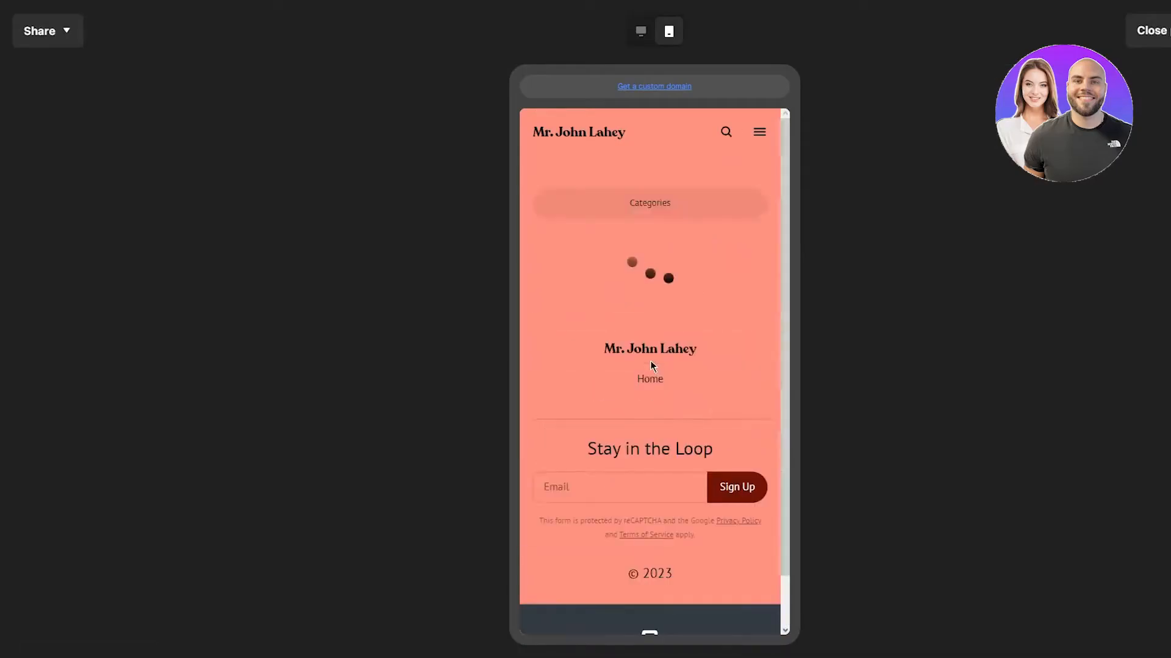
pyautogui.scroll(-1, 650, 366)
pyautogui.scroll(1, 761, 396)
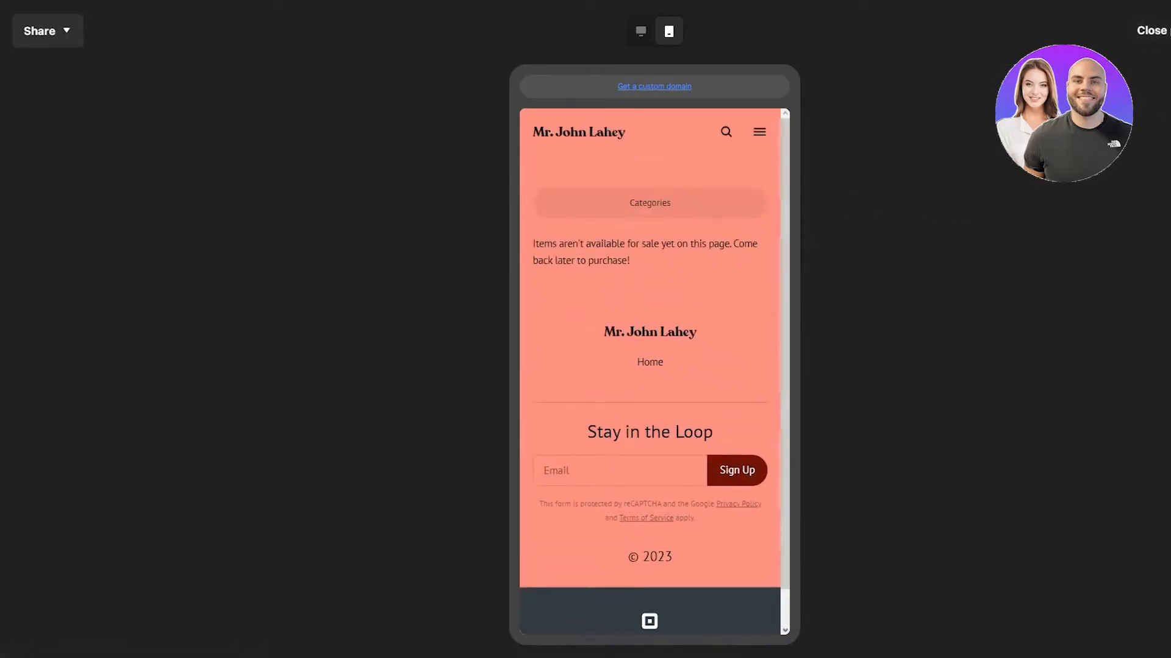
pyautogui.click(1151, 31)
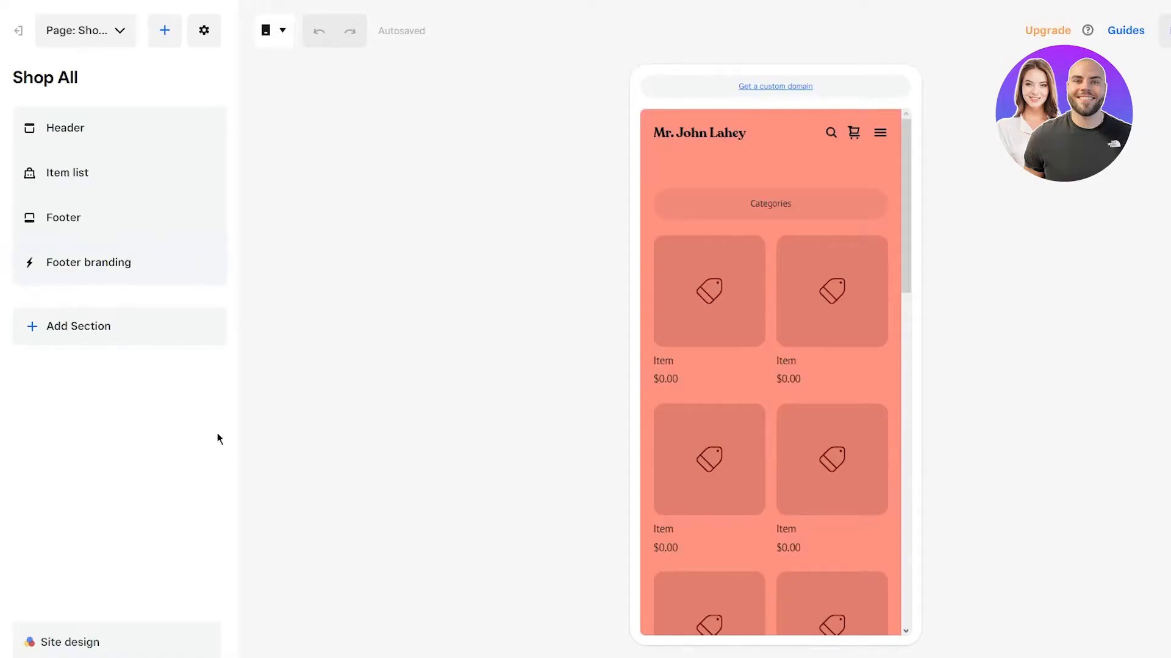
# Step: Open and close the Site design styles, then exit the editor to the dashboard
pyautogui.click(89, 640)
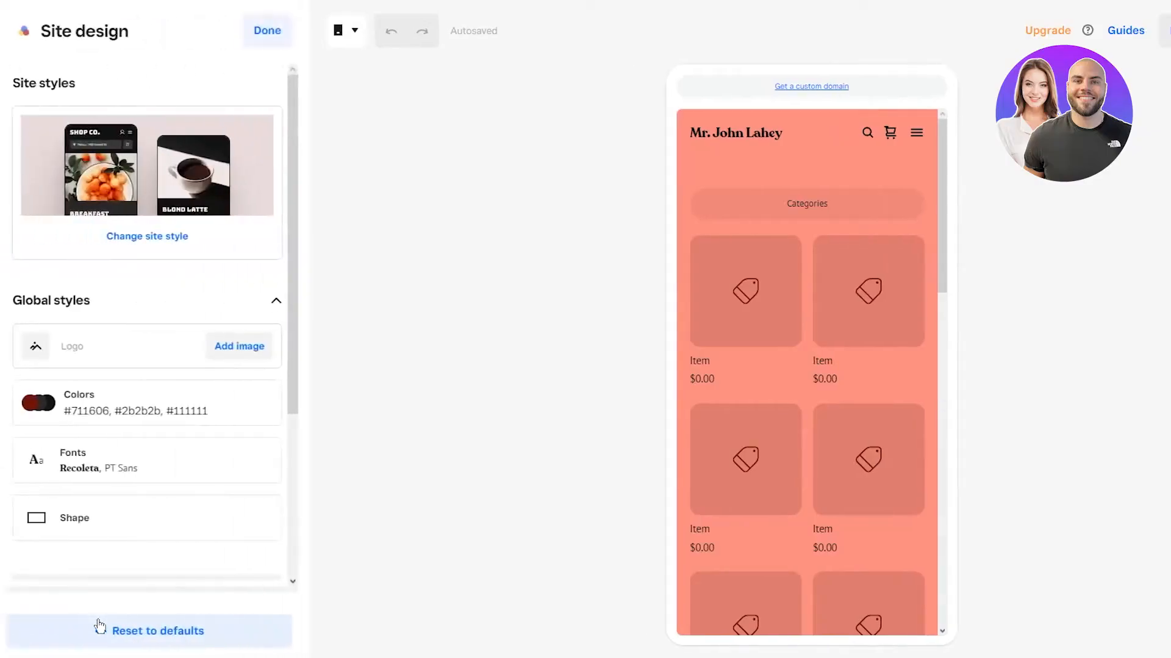
pyautogui.click(252, 37)
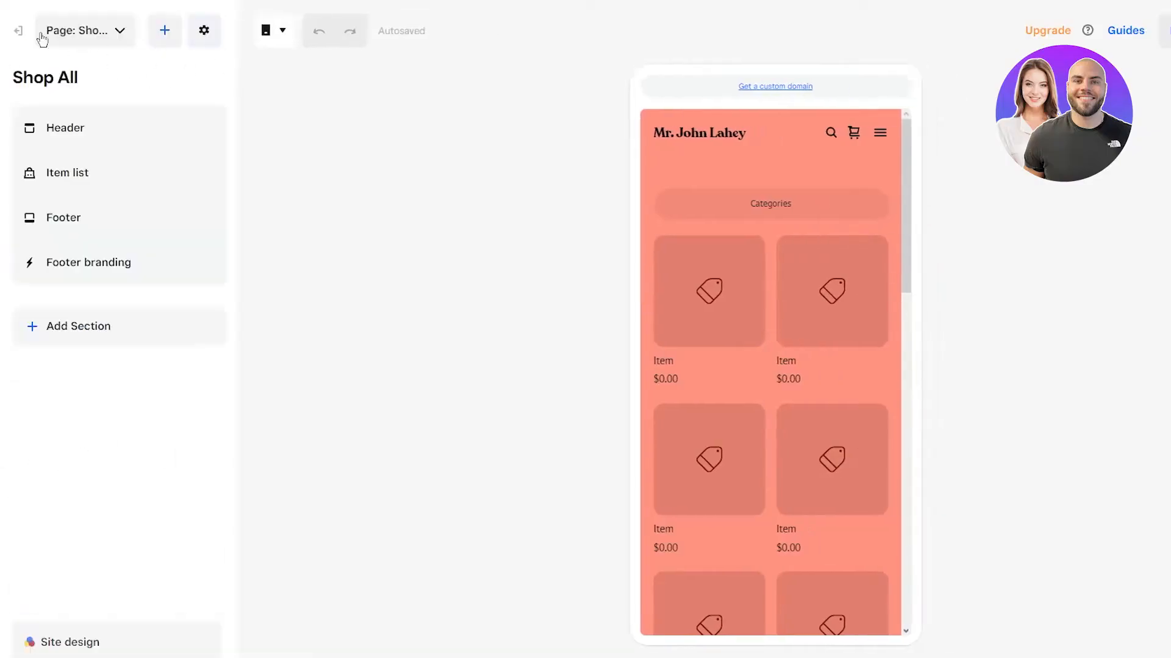
pyautogui.click(13, 28)
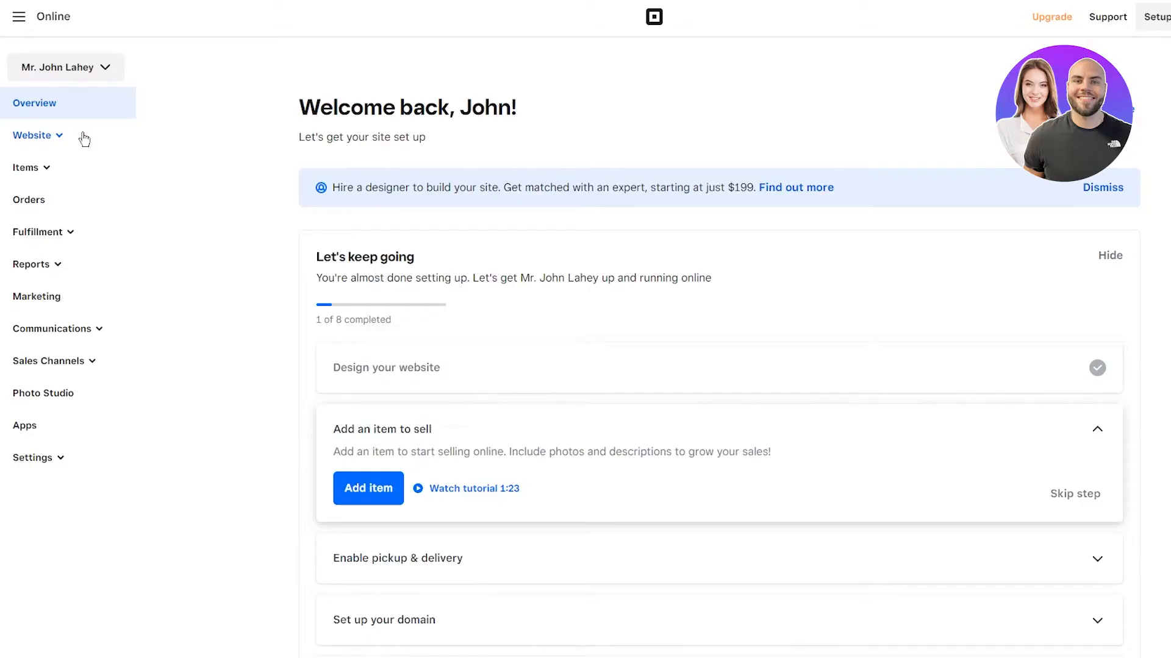
# Step: Launch the site editor from Website's Design your website step
pyautogui.click(84, 140)
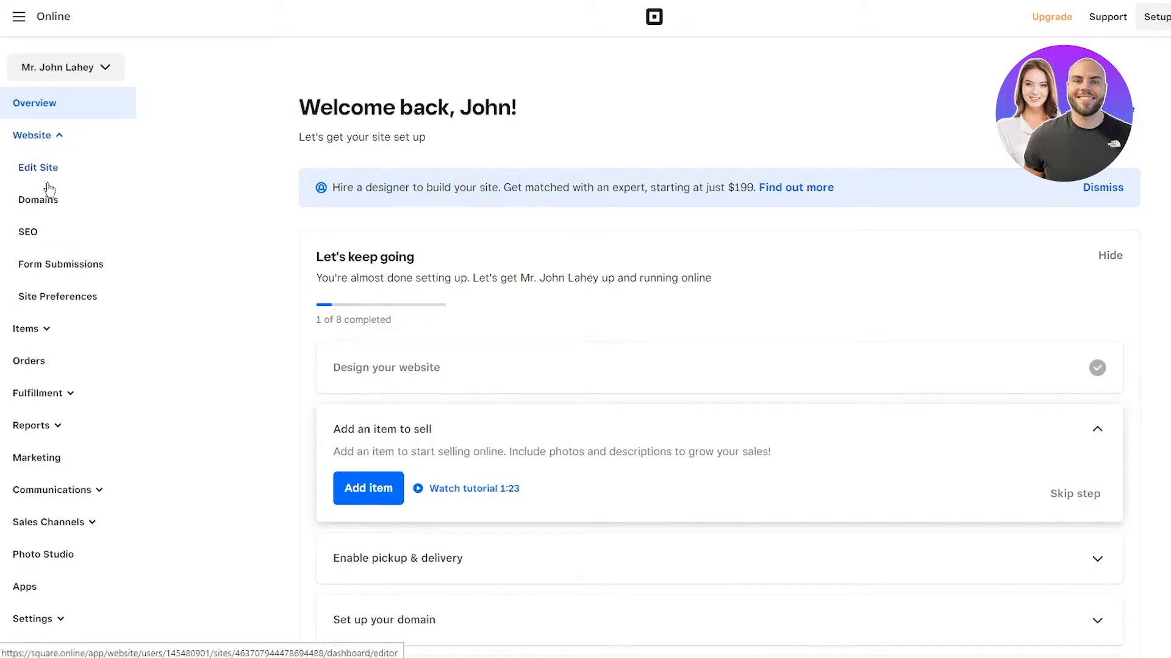
pyautogui.click(504, 379)
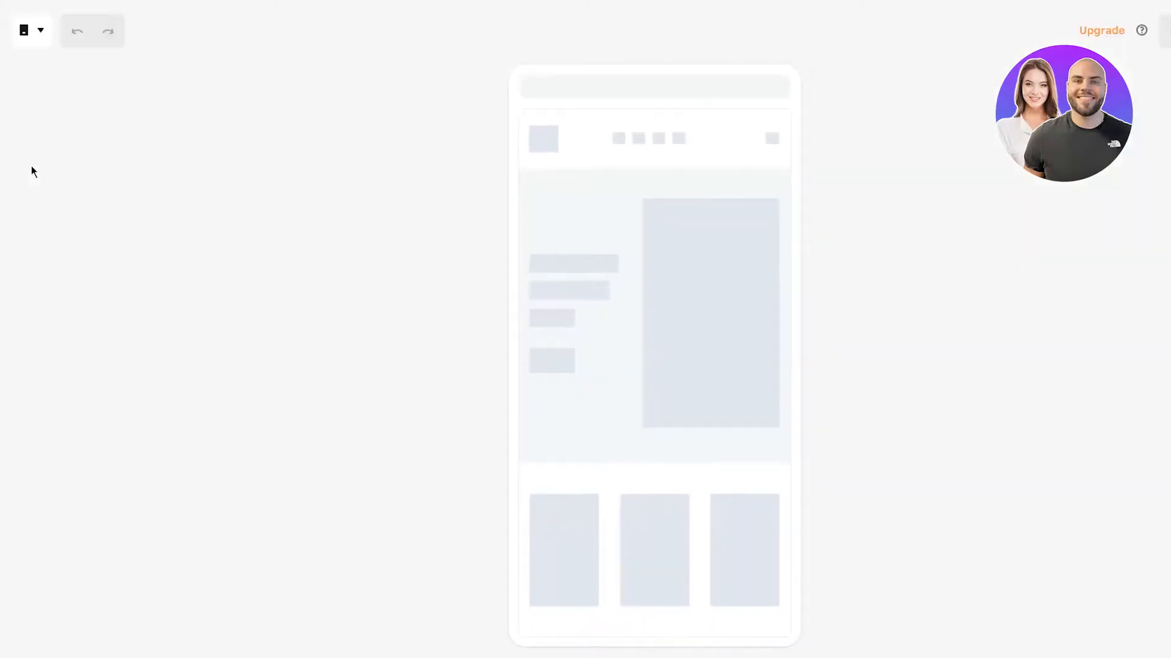
# Step: Switch the editor preview to Desktop and scroll through the home page
pyautogui.click(27, 30)
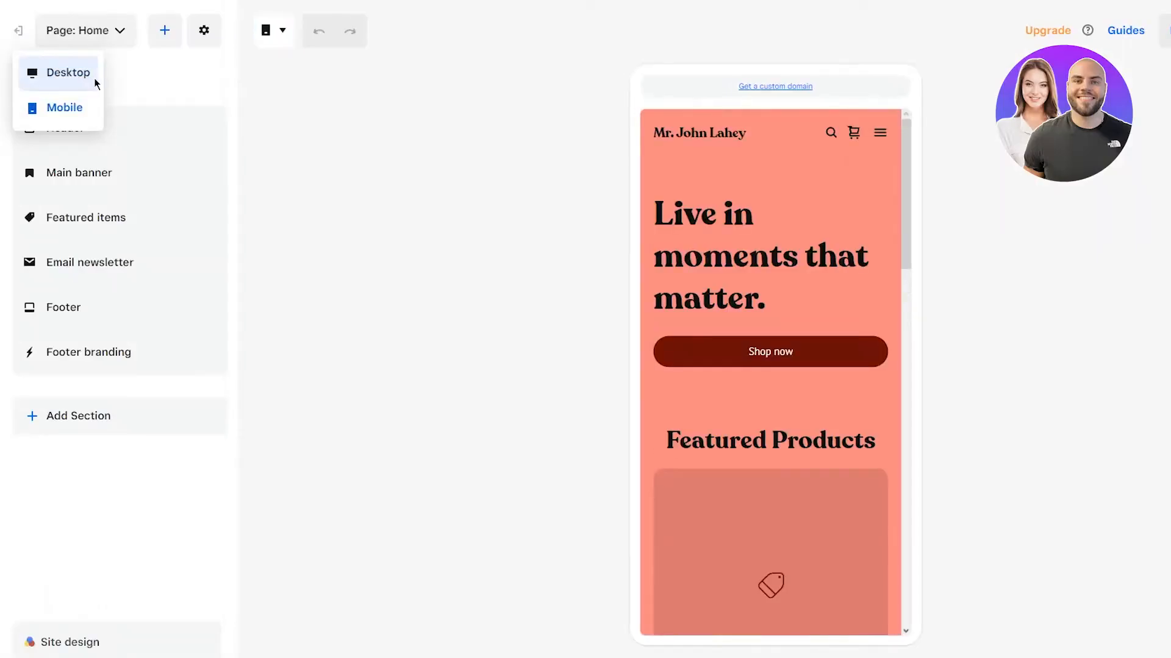
pyautogui.click(92, 80)
pyautogui.scroll(-10, 405, 250)
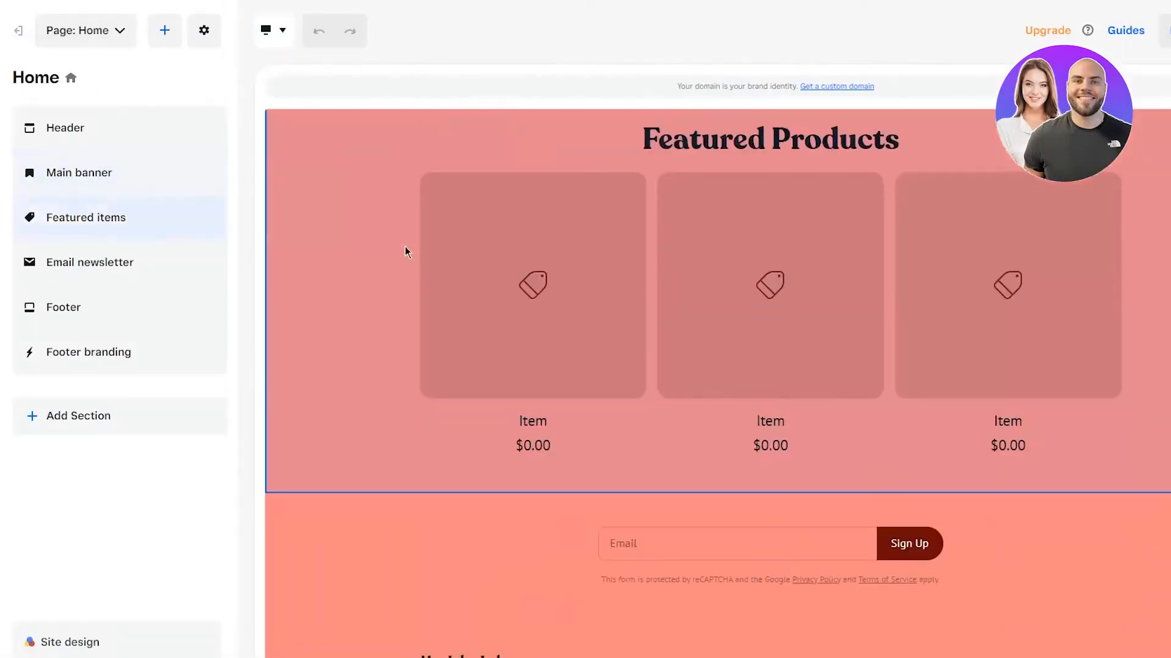
pyautogui.scroll(10, 405, 250)
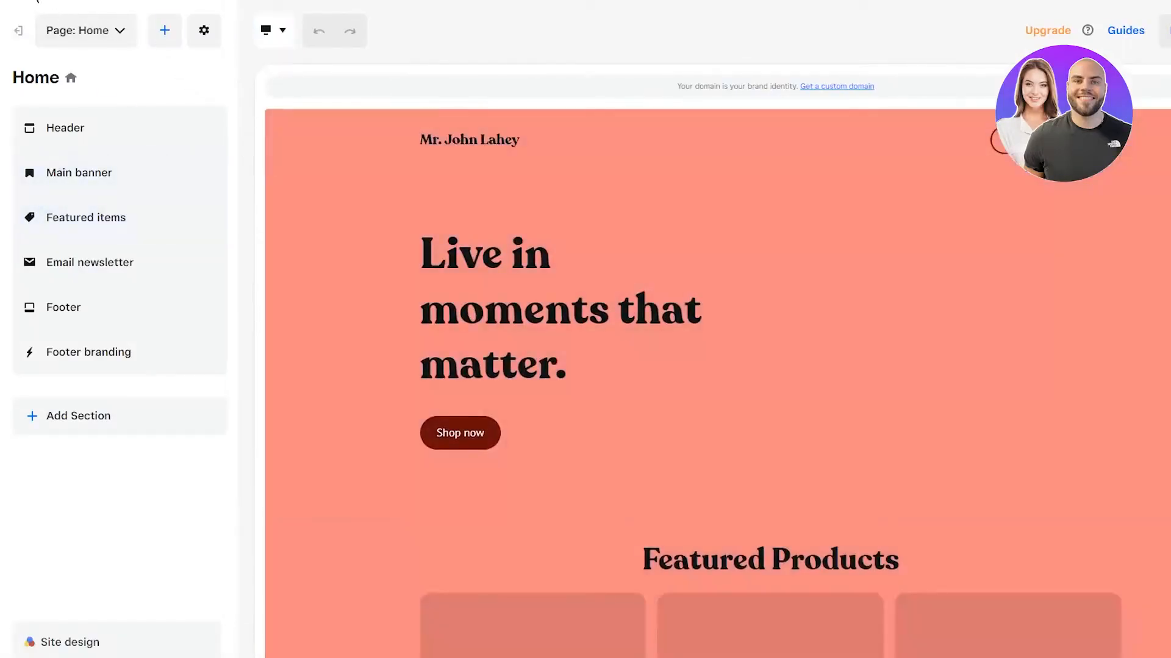
pyautogui.click(18, 30)
# Step: Look over the home page sections, then exit the editor to the Overview dashboard
pyautogui.moveTo(116, 162)
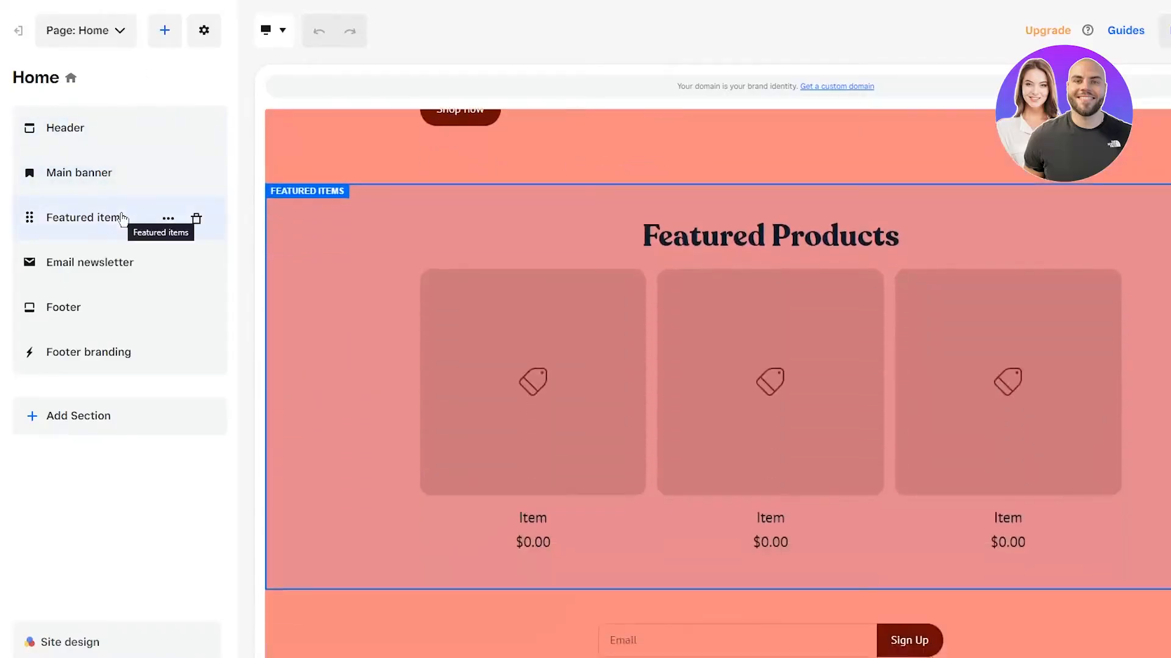
pyautogui.moveTo(142, 269)
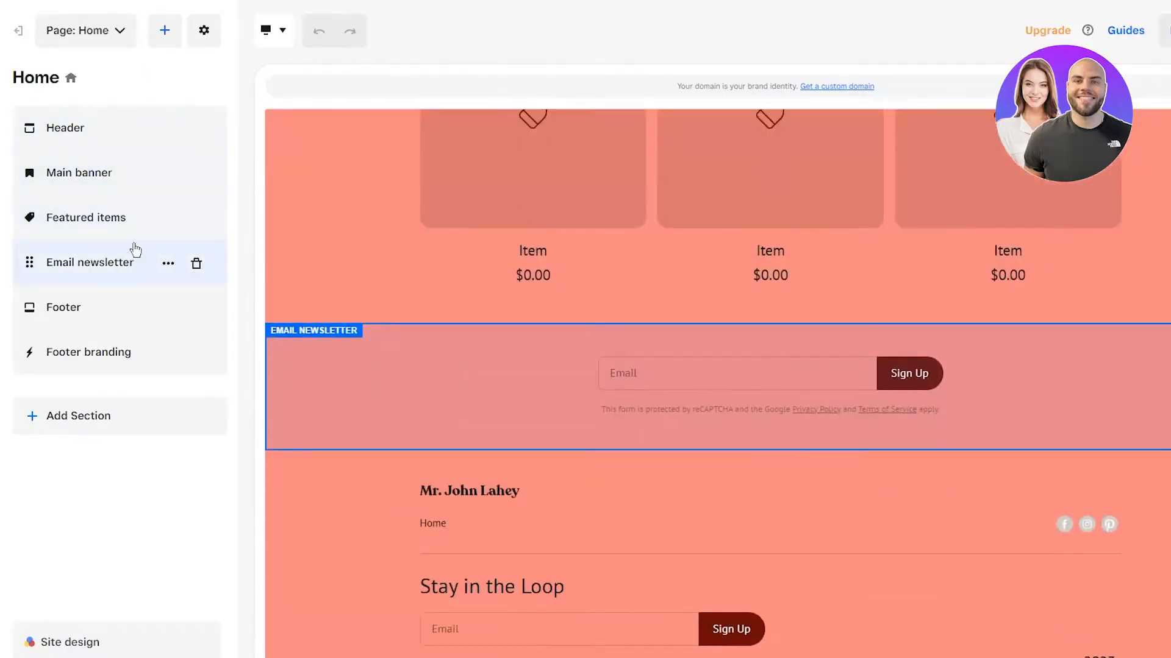
pyautogui.moveTo(111, 229)
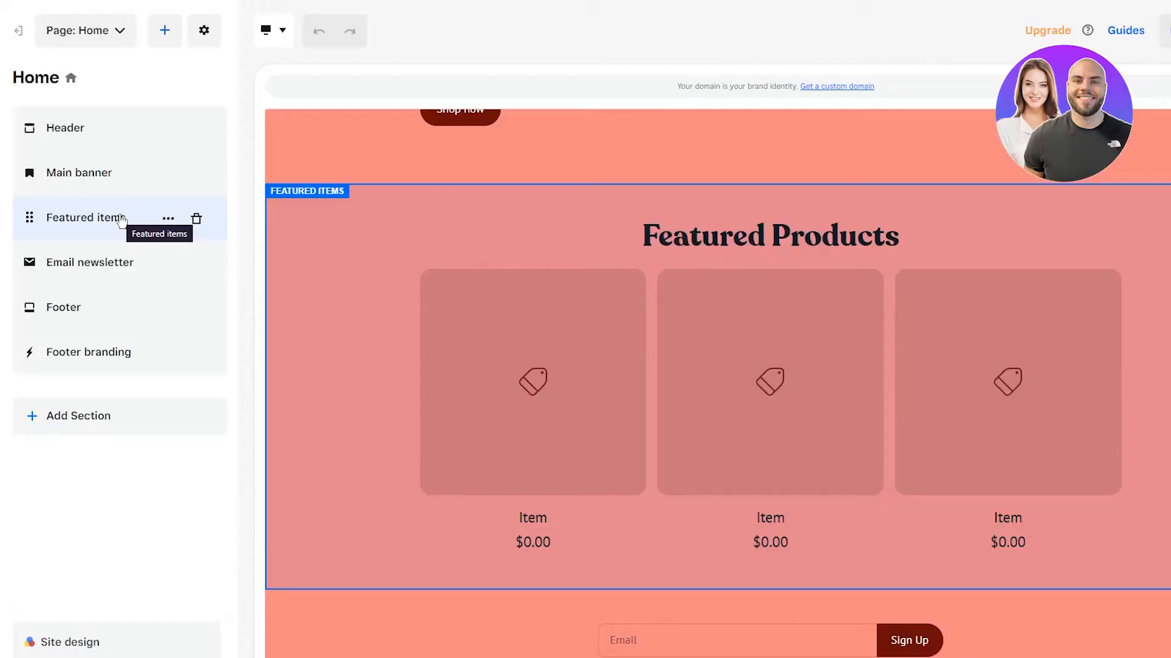
pyautogui.click(16, 34)
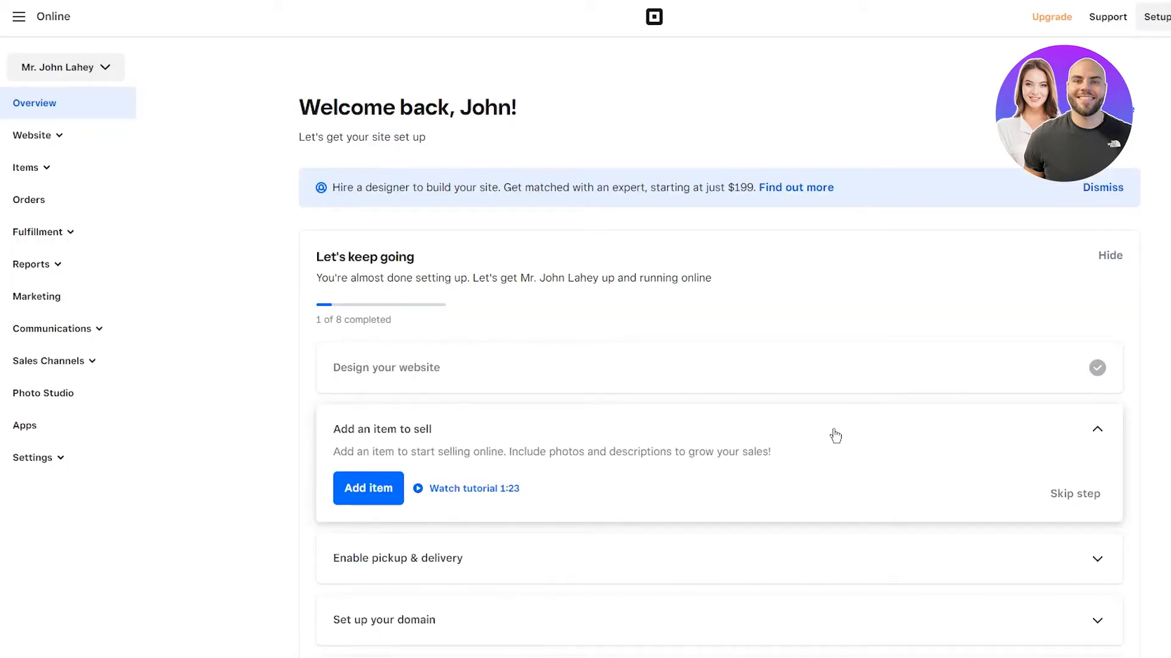
# Step: Open Website > Domains and bring up the Set up domain dialog
pyautogui.click(73, 135)
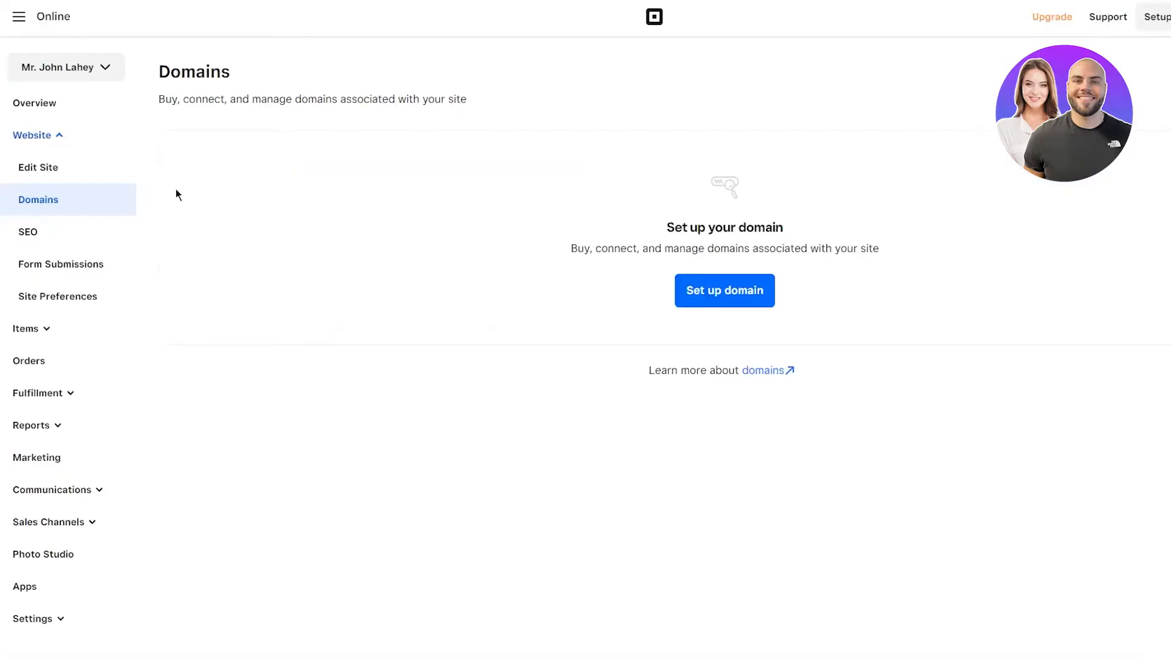
pyautogui.click(723, 294)
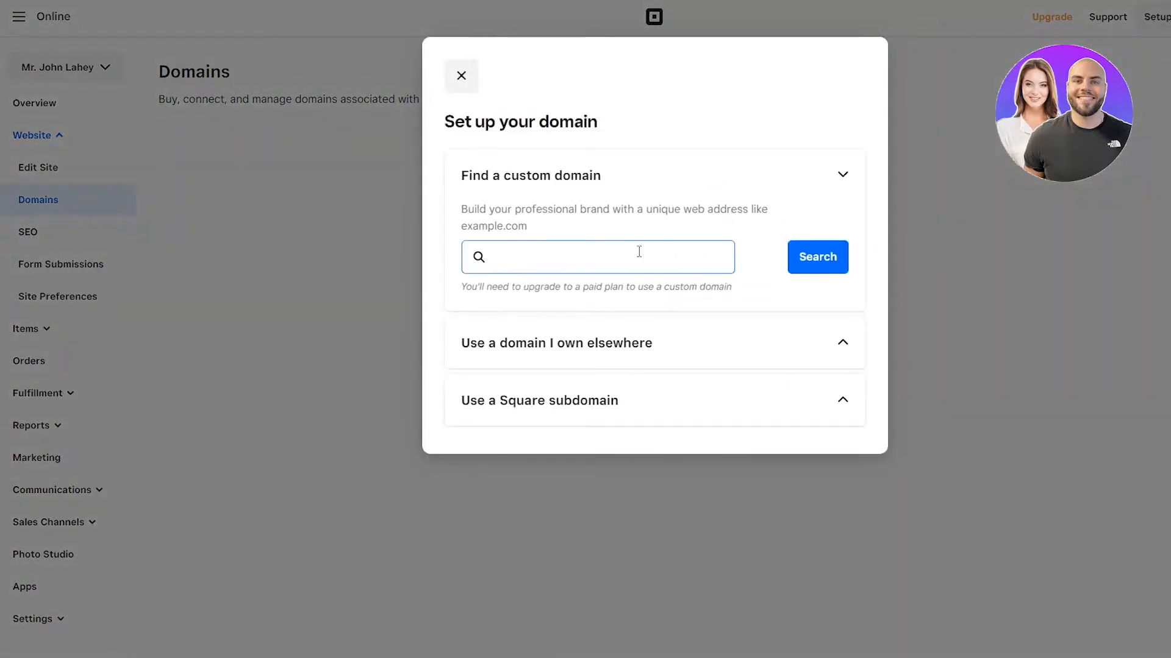
# Step: Search for the custom domain 'johnssportshack.com'
pyautogui.moveTo(458, 210); pyautogui.dragTo(680, 236)
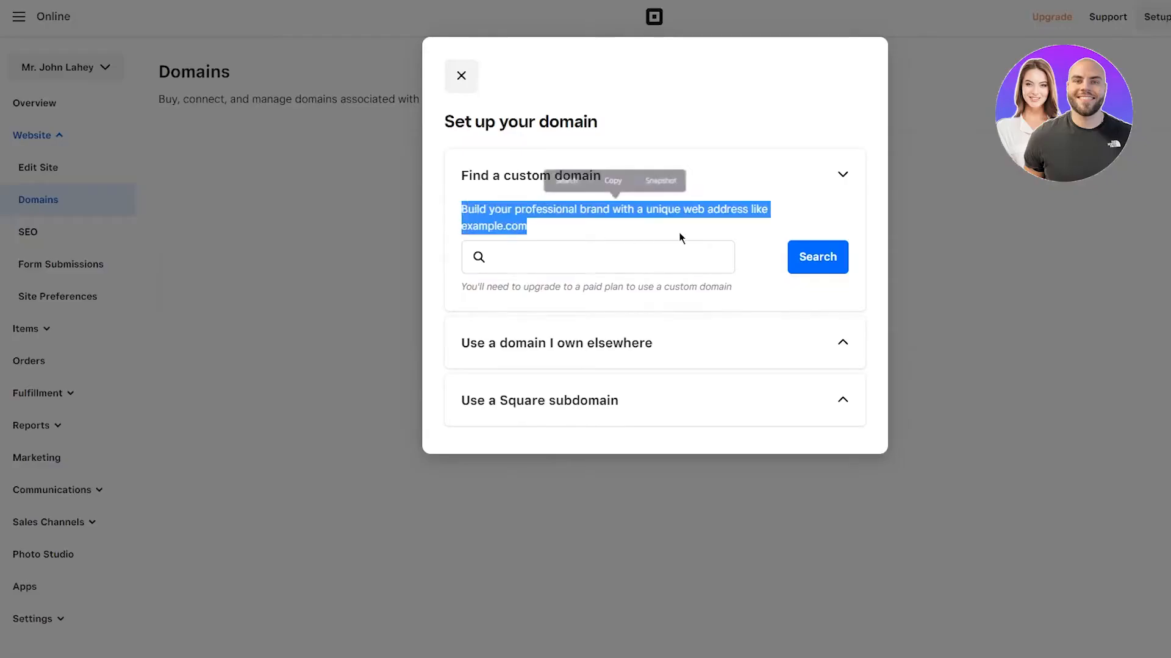
pyautogui.click(587, 254)
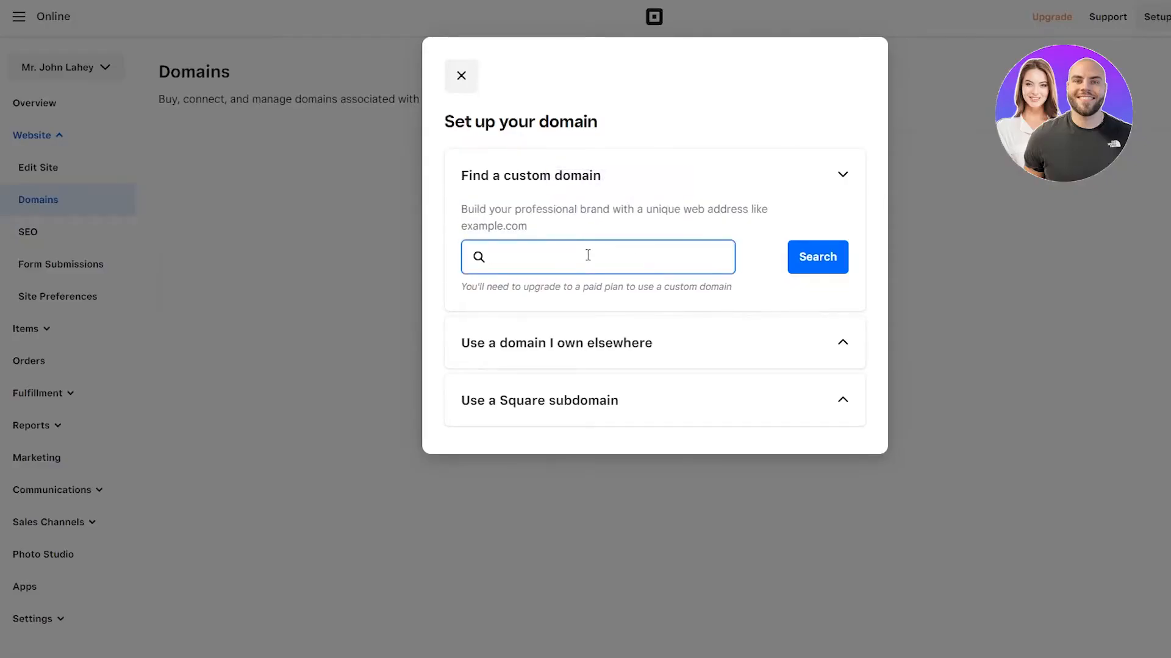
pyautogui.write('johnssportshack.com')
pyautogui.click(803, 255)
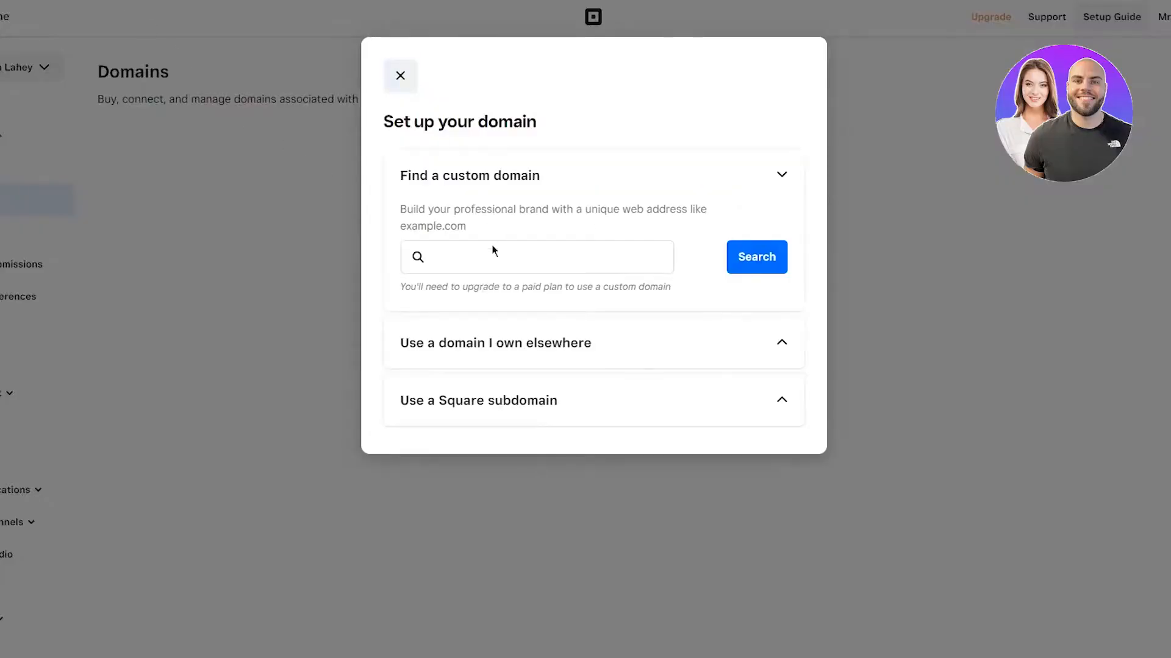
# Step: Expand the own-domain and free Square subdomain options, then close the domain dialog
pyautogui.moveTo(400, 287); pyautogui.dragTo(685, 298)
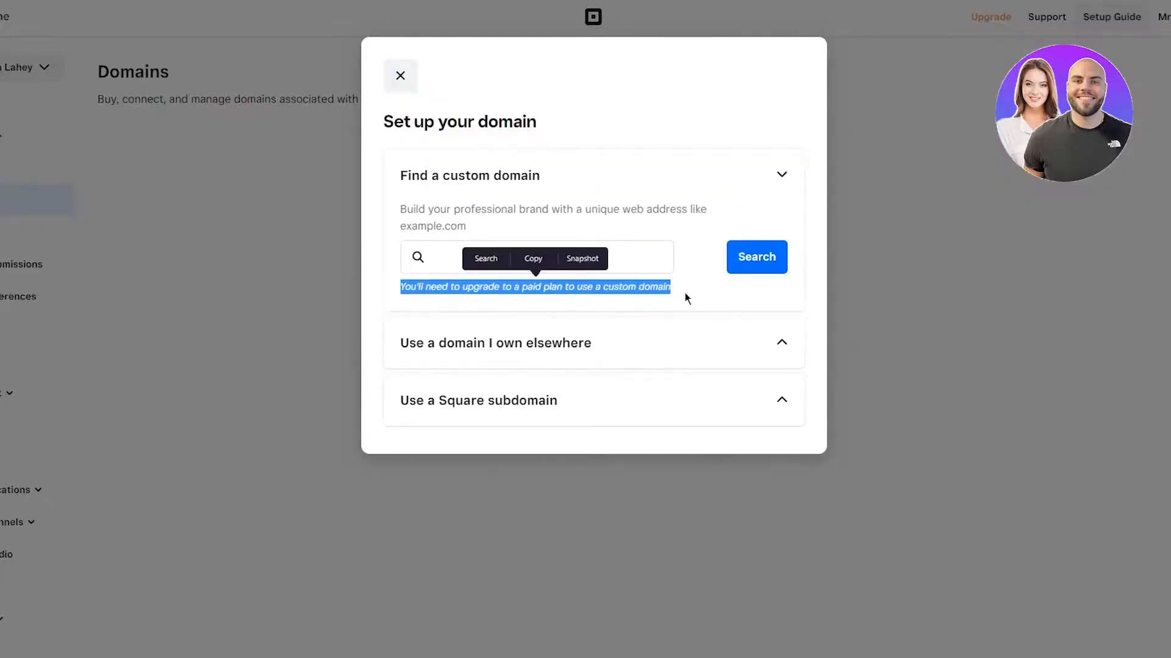
pyautogui.click(686, 294)
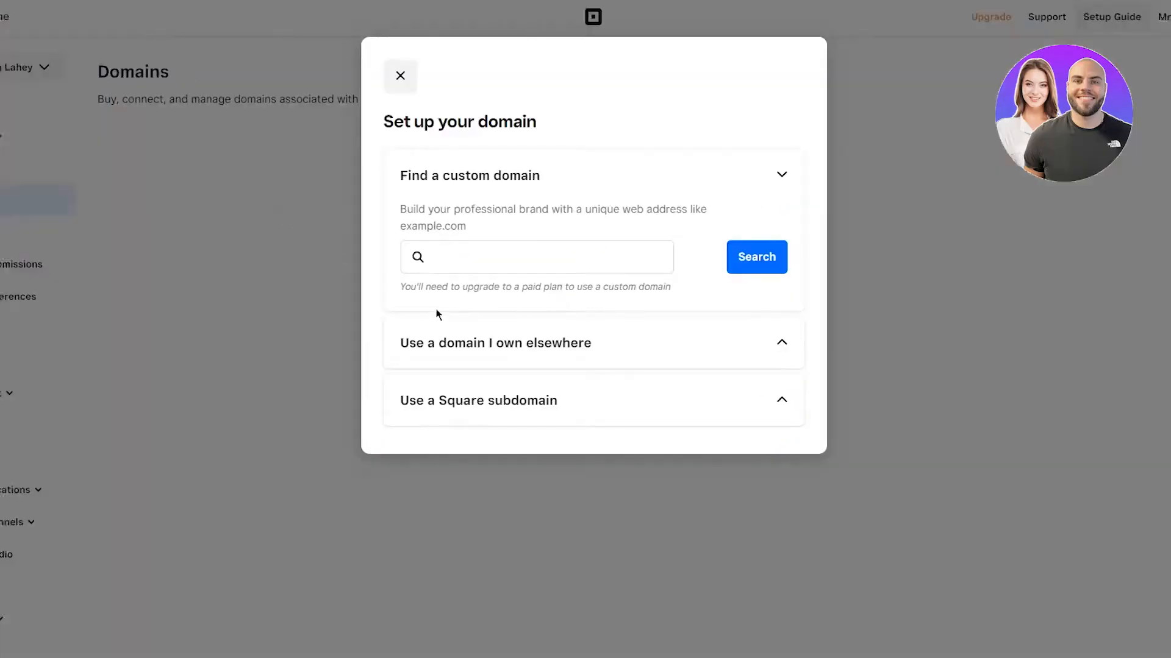
pyautogui.click(479, 337)
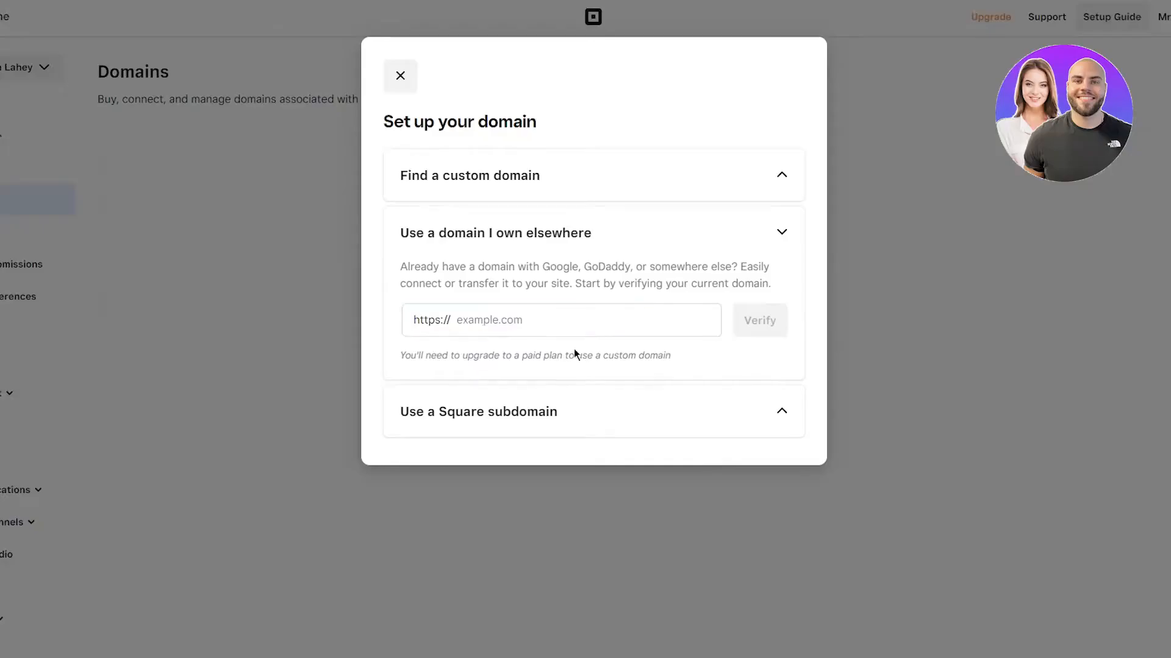
pyautogui.click(617, 420)
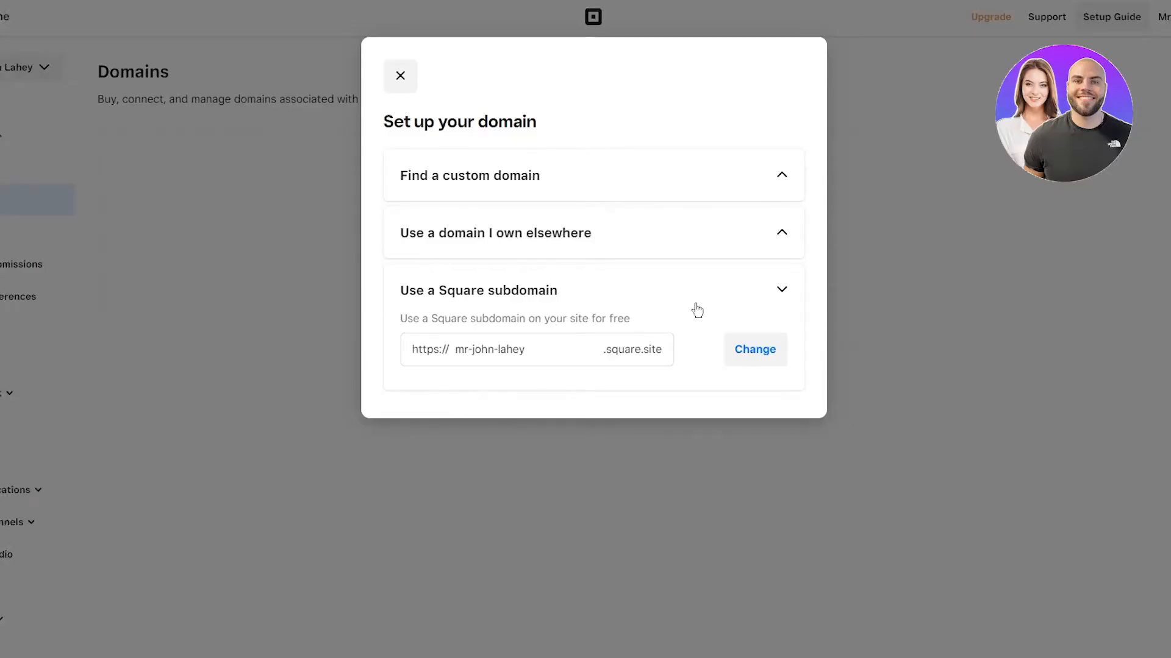
pyautogui.click(782, 357)
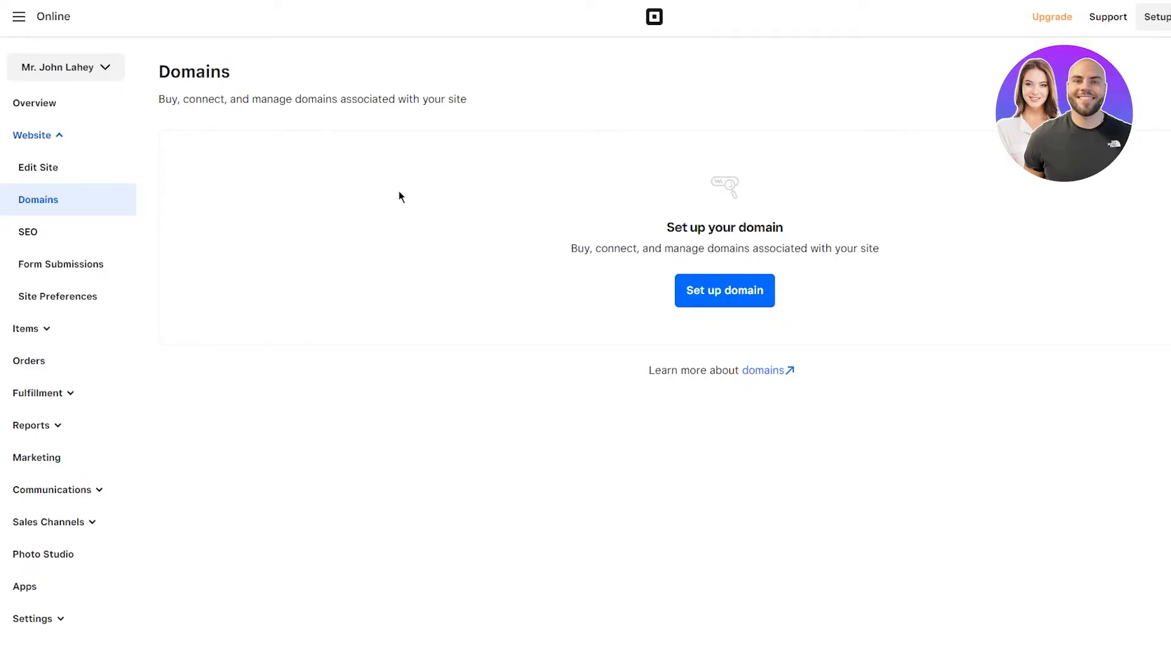
# Step: Go to the SEO page under Website in the sidebar
pyautogui.click(39, 241)
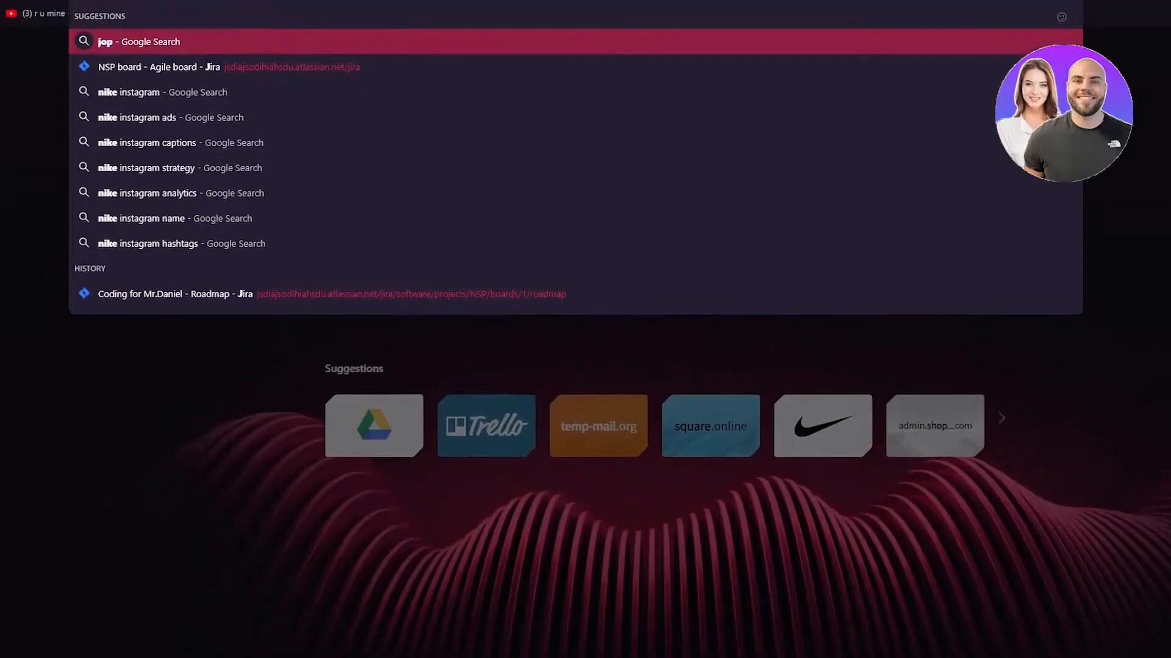
pyautogui.write('ohn ')
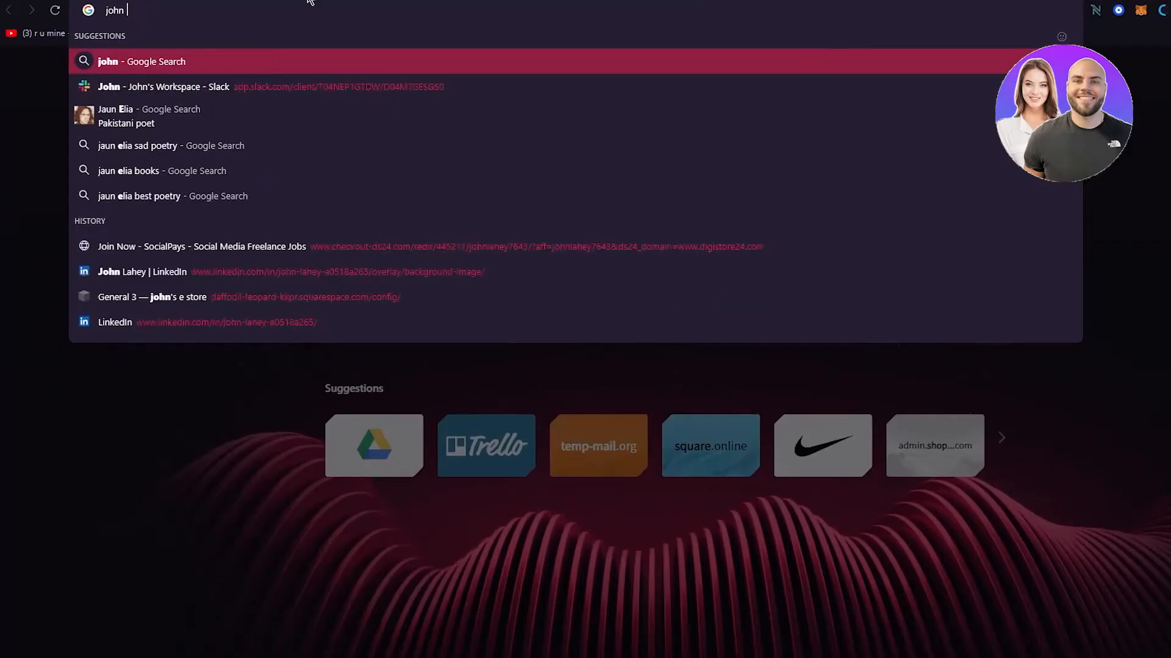
pyautogui.write('sports shack')
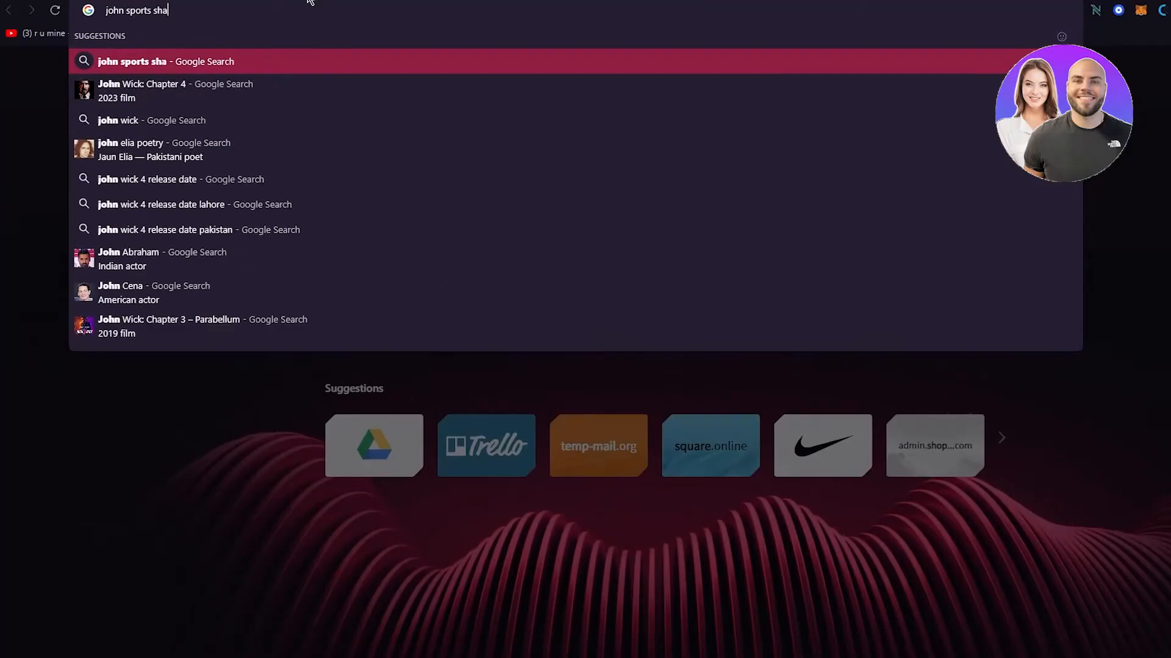
pyautogui.press('Return')
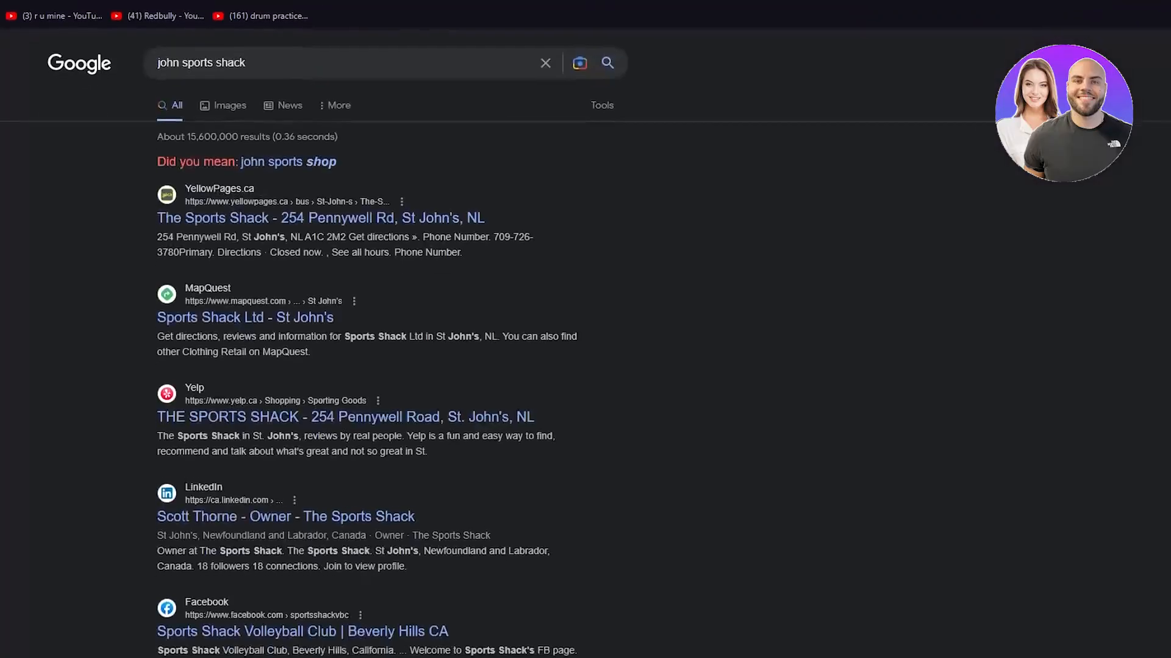
pyautogui.moveTo(69, 177); pyautogui.dragTo(685, 316)
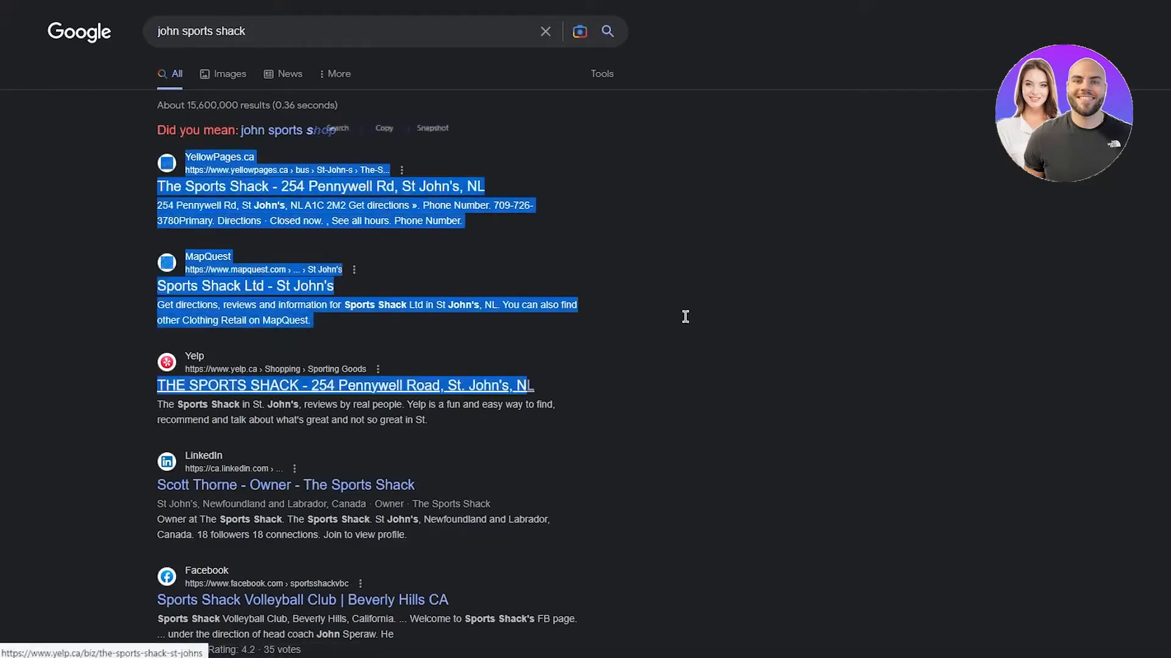
pyautogui.click(685, 316)
pyautogui.moveTo(149, 189); pyautogui.dragTo(676, 431)
pyautogui.click(674, 426)
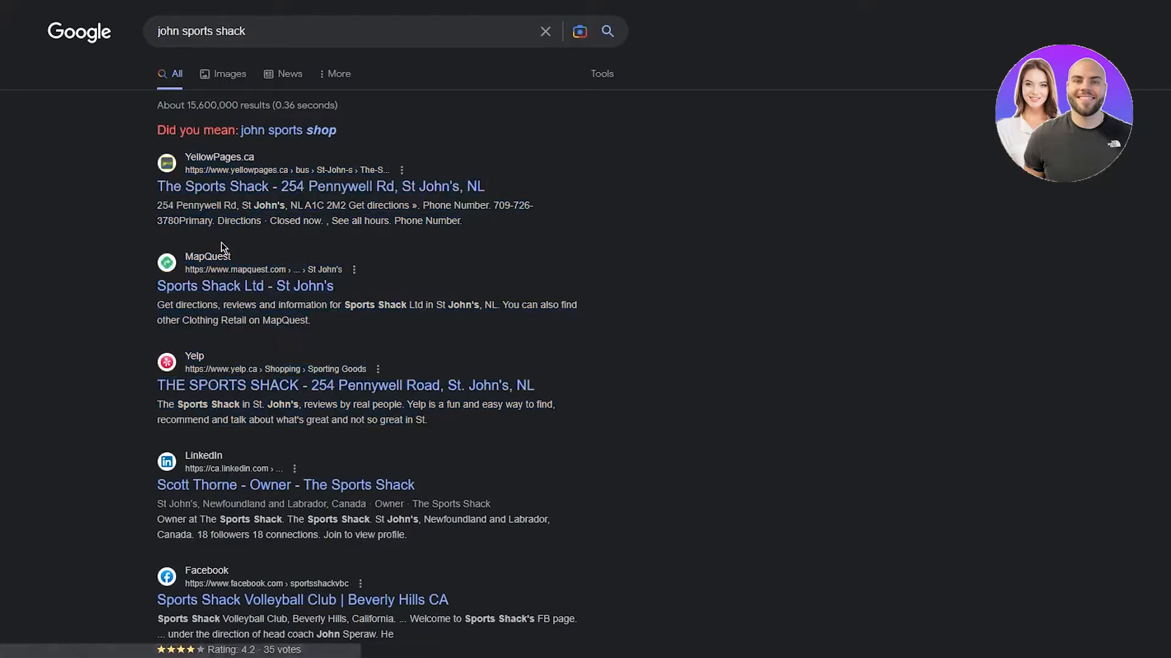
pyautogui.moveTo(141, 189); pyautogui.dragTo(632, 423)
pyautogui.click(142, 194)
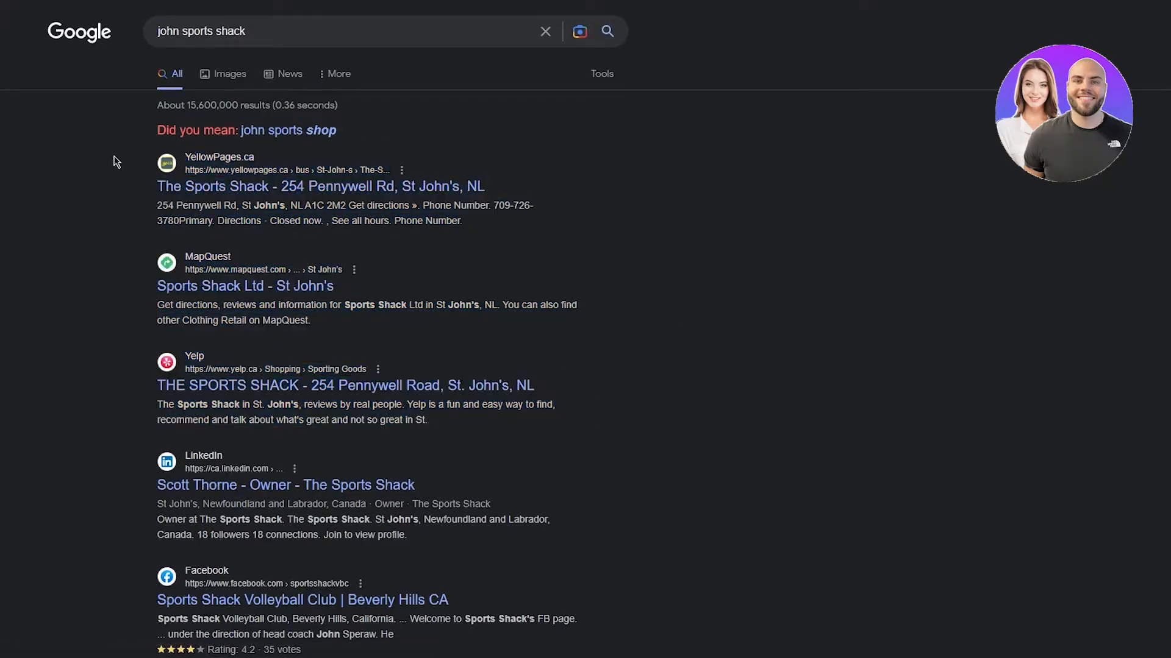
pyautogui.moveTo(115, 159); pyautogui.dragTo(601, 506)
pyautogui.click(68, 187)
pyautogui.scroll(-5, 691, 349)
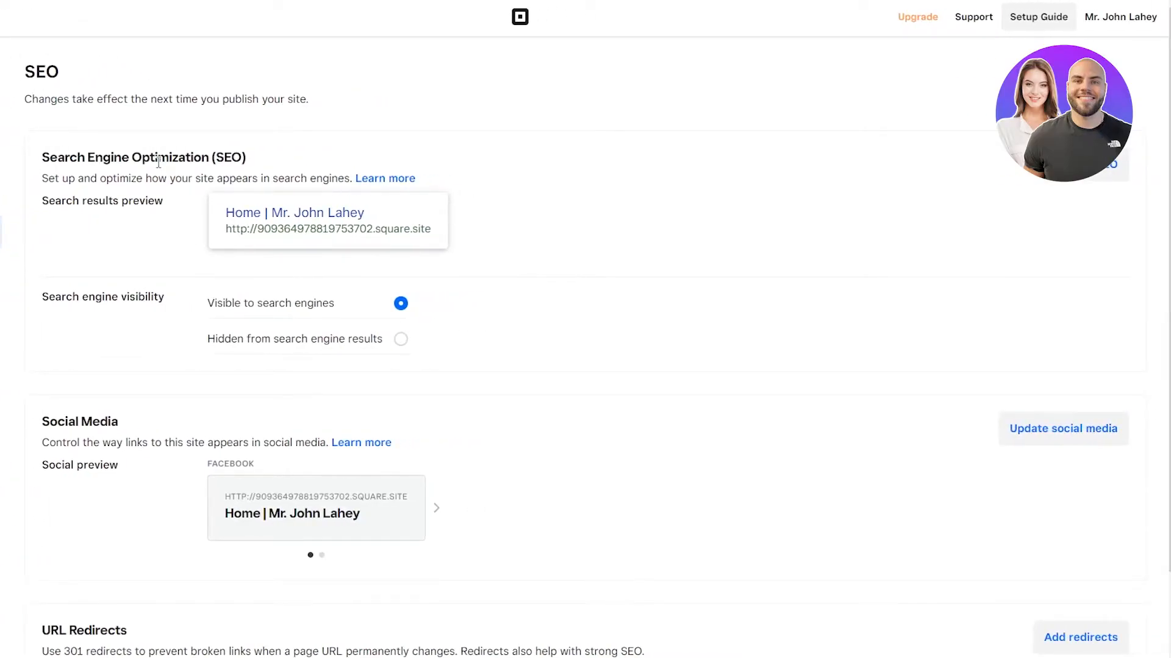
# Step: Open the SEO & social media editor with Edit SEO
pyautogui.moveTo(183, 230); pyautogui.dragTo(669, 259)
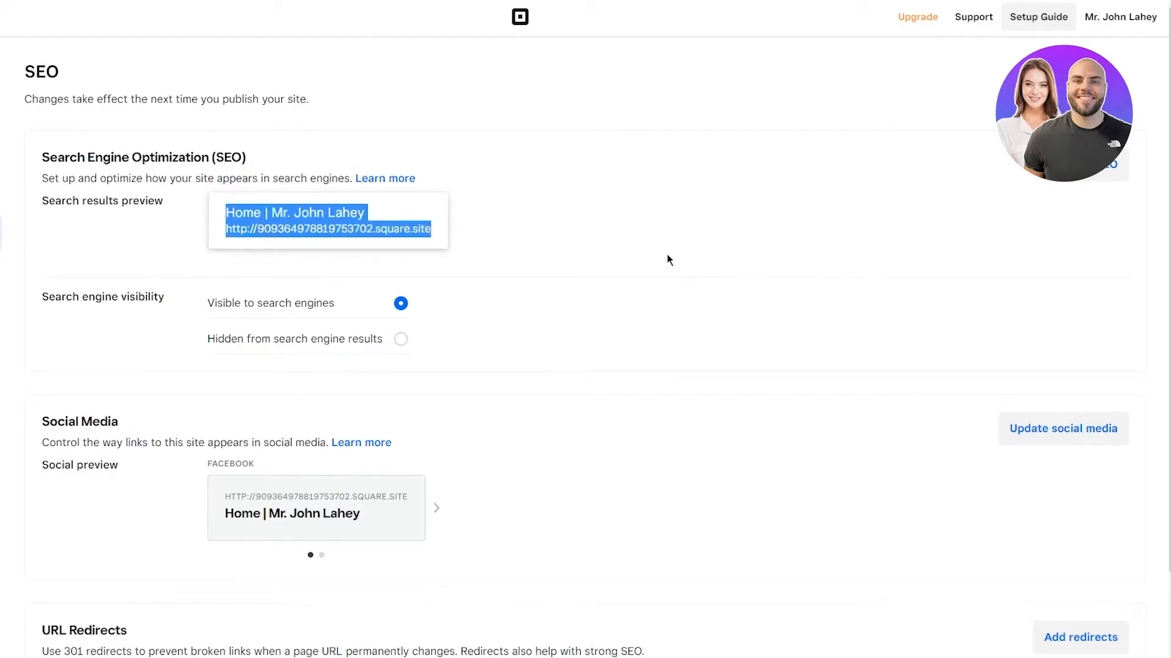
pyautogui.click(1077, 180)
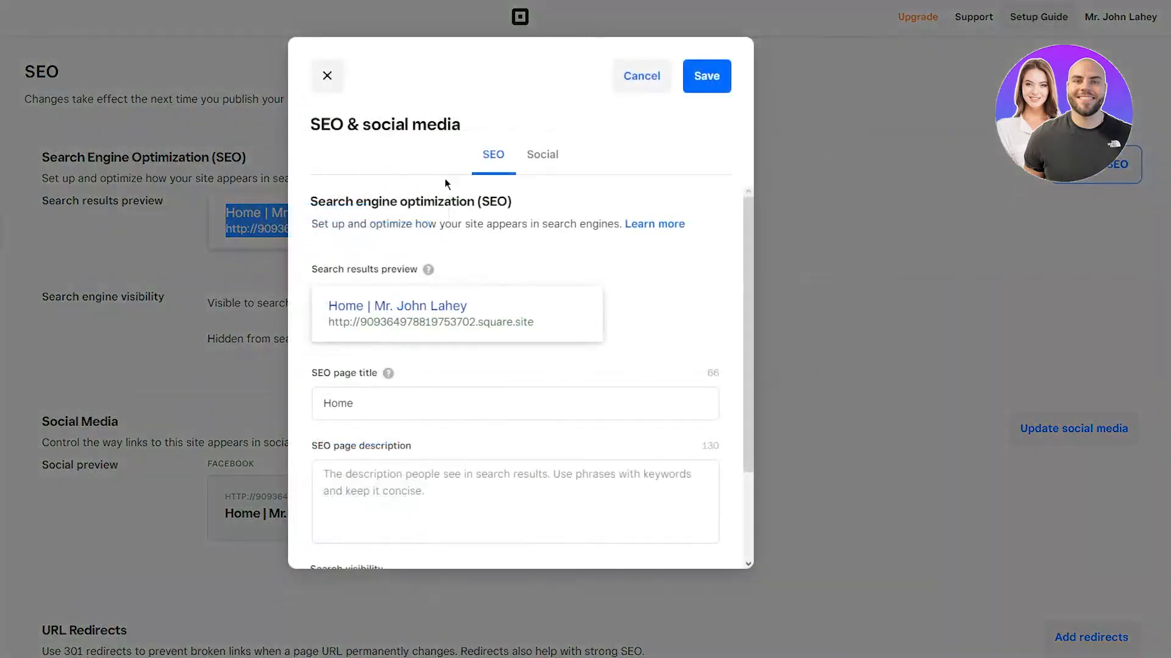
# Step: Check the 'Home' page title, empty description and Social settings, then save without changes
pyautogui.scroll(-2, 514, 270)
pyautogui.click(467, 272)
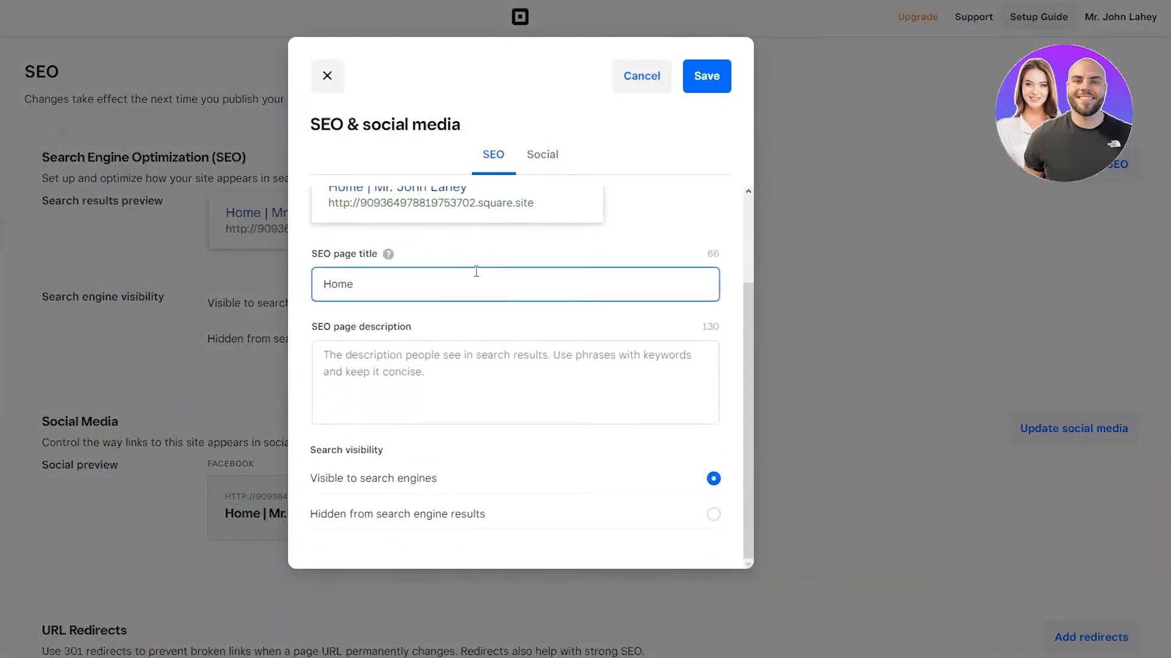
pyautogui.click(447, 353)
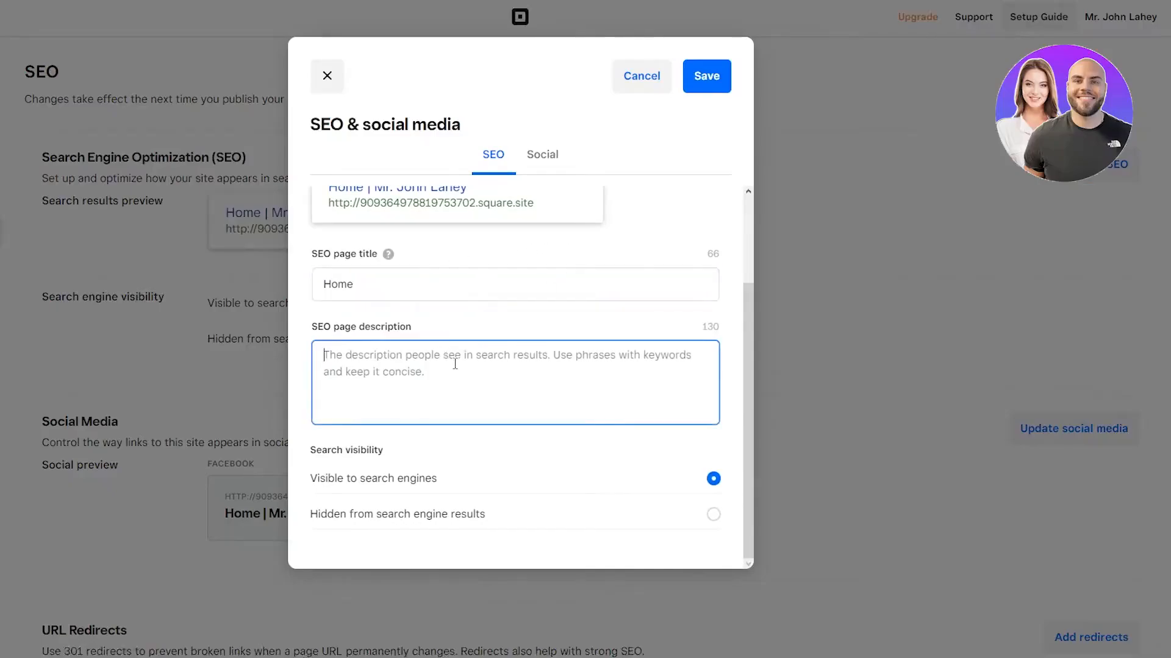
pyautogui.click(556, 157)
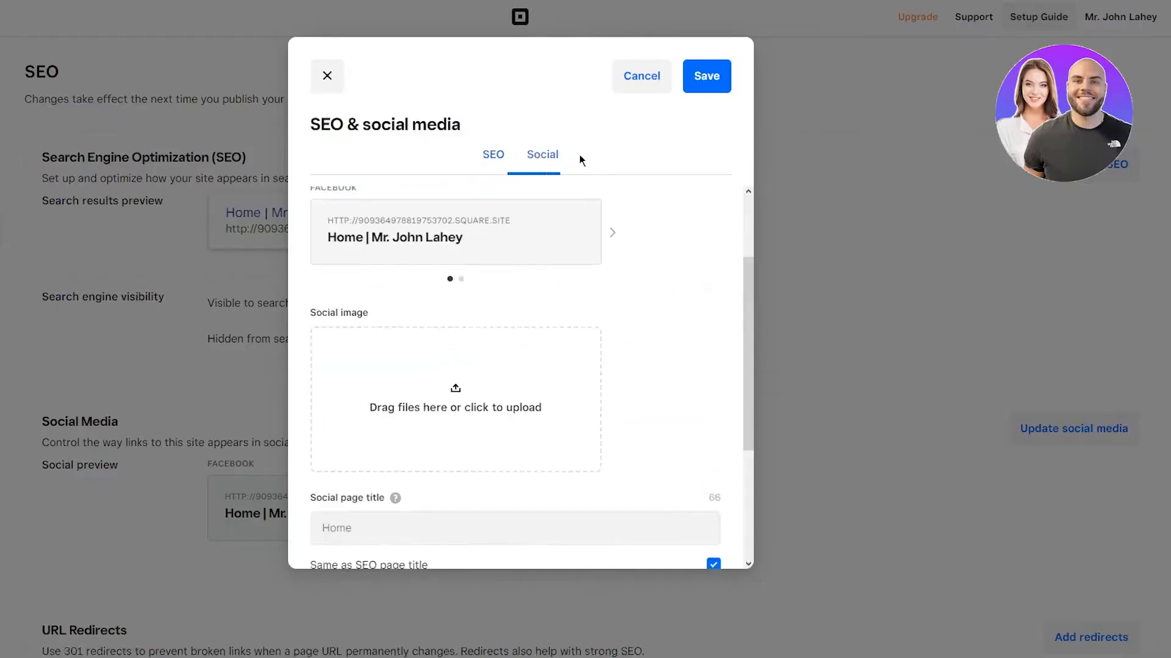
pyautogui.scroll(-3, 536, 238)
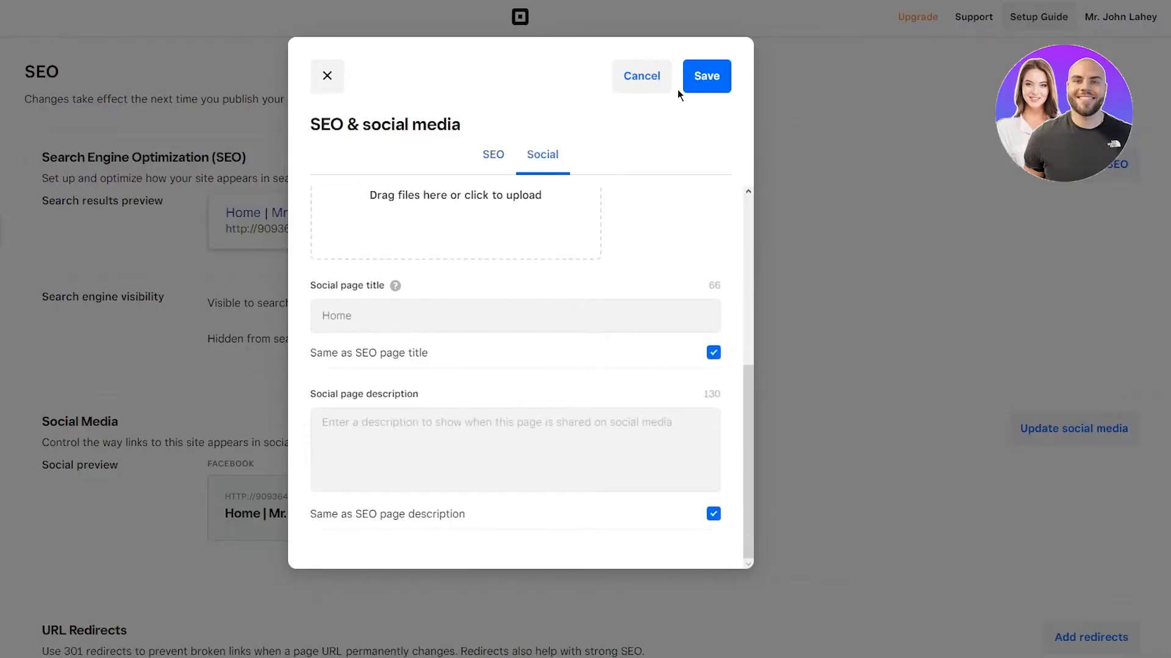
pyautogui.click(692, 81)
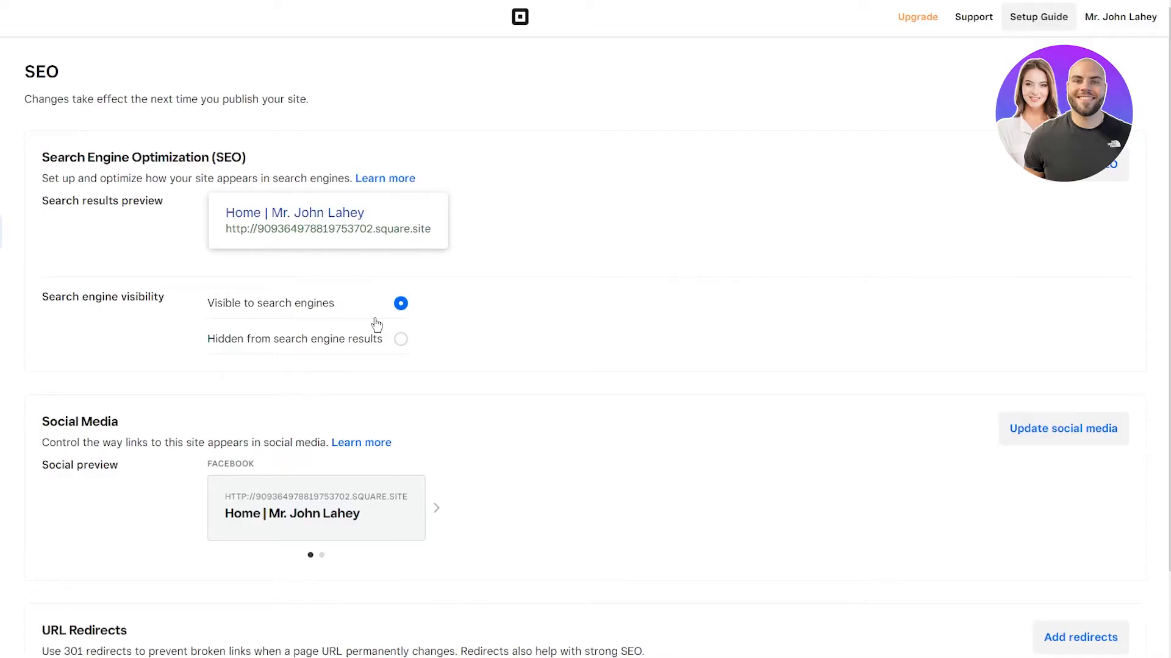
# Step: Go from the SEO page to Website > Form Submissions
pyautogui.scroll(-2, 475, 430)
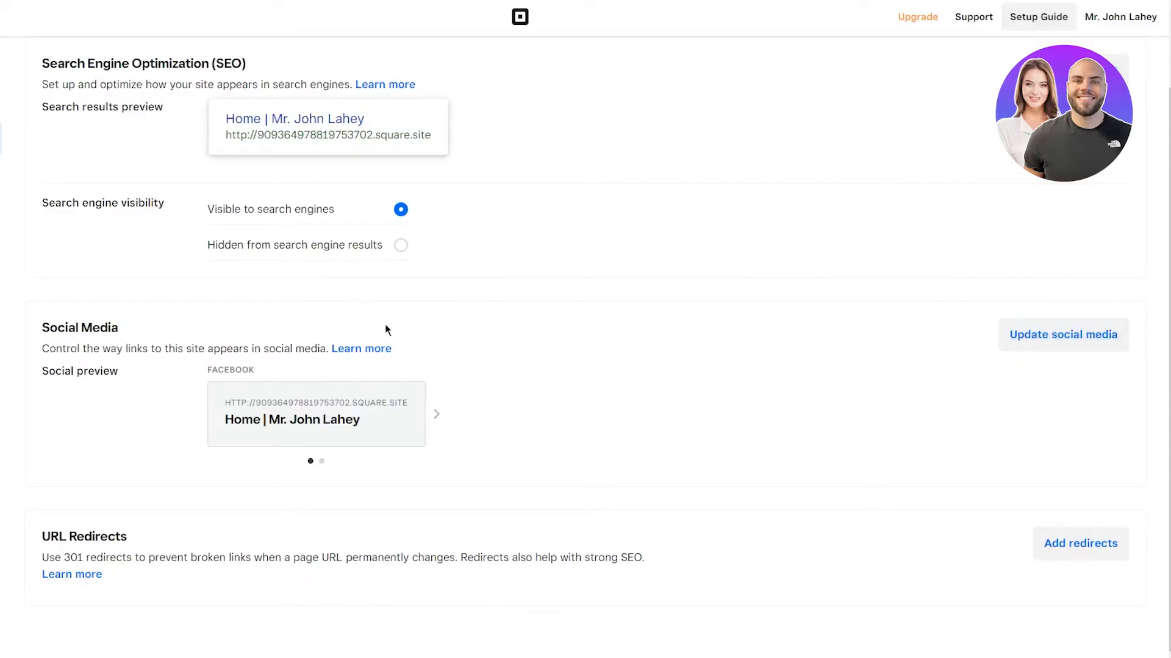
pyautogui.scroll(2, 543, 431)
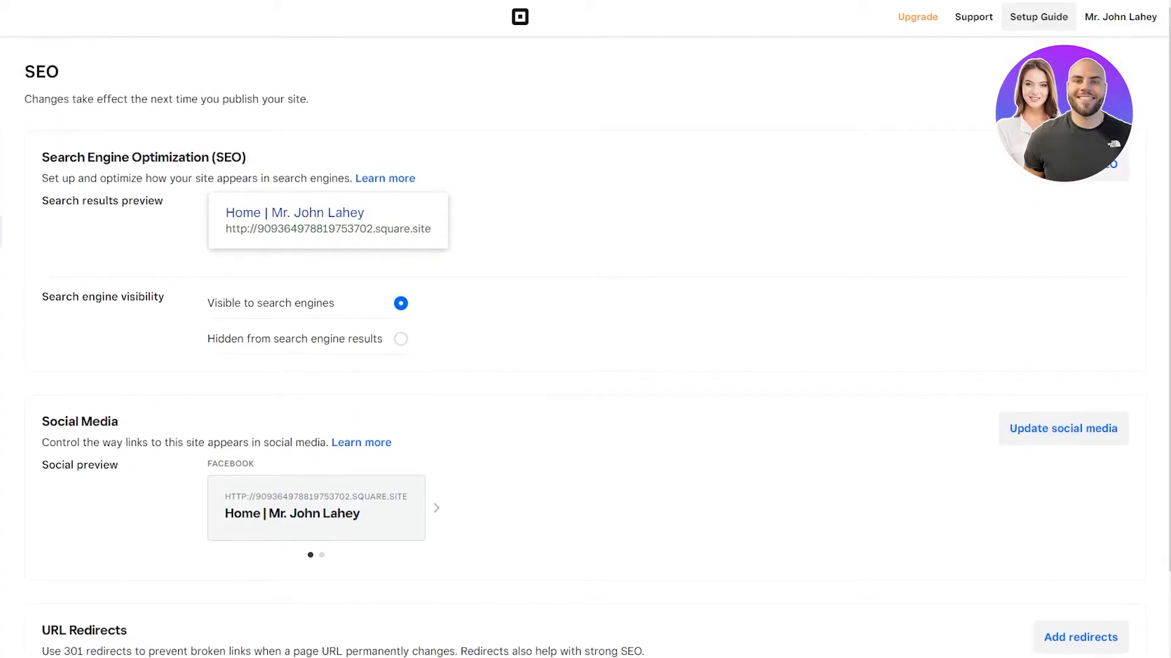
pyautogui.click(46, 271)
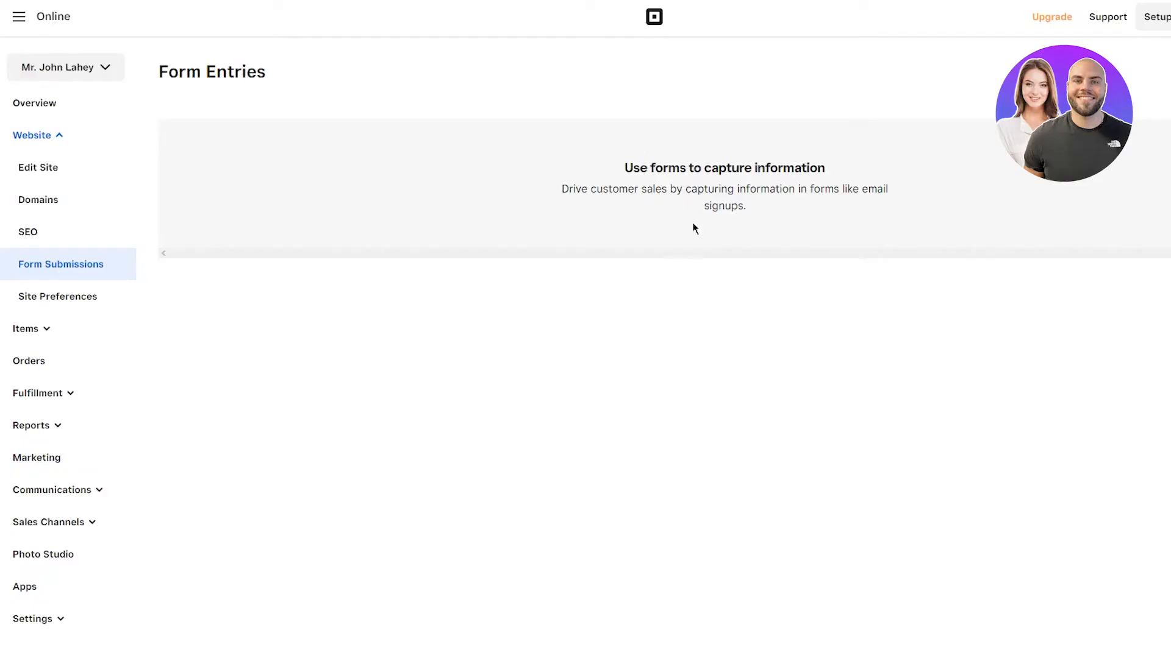
pyautogui.doubleClick(777, 259)
pyautogui.click(550, 299)
# Step: Open Site Preferences and read the Site Icon and QR code sections
pyautogui.click(71, 314)
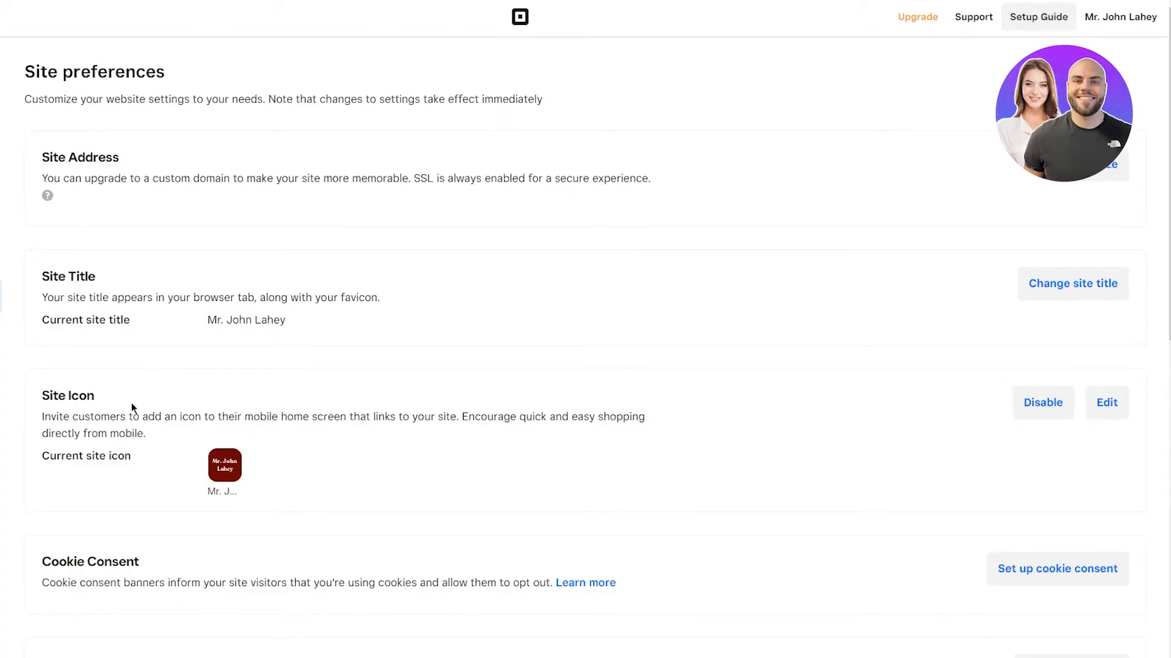
pyautogui.moveTo(98, 416); pyautogui.dragTo(210, 423)
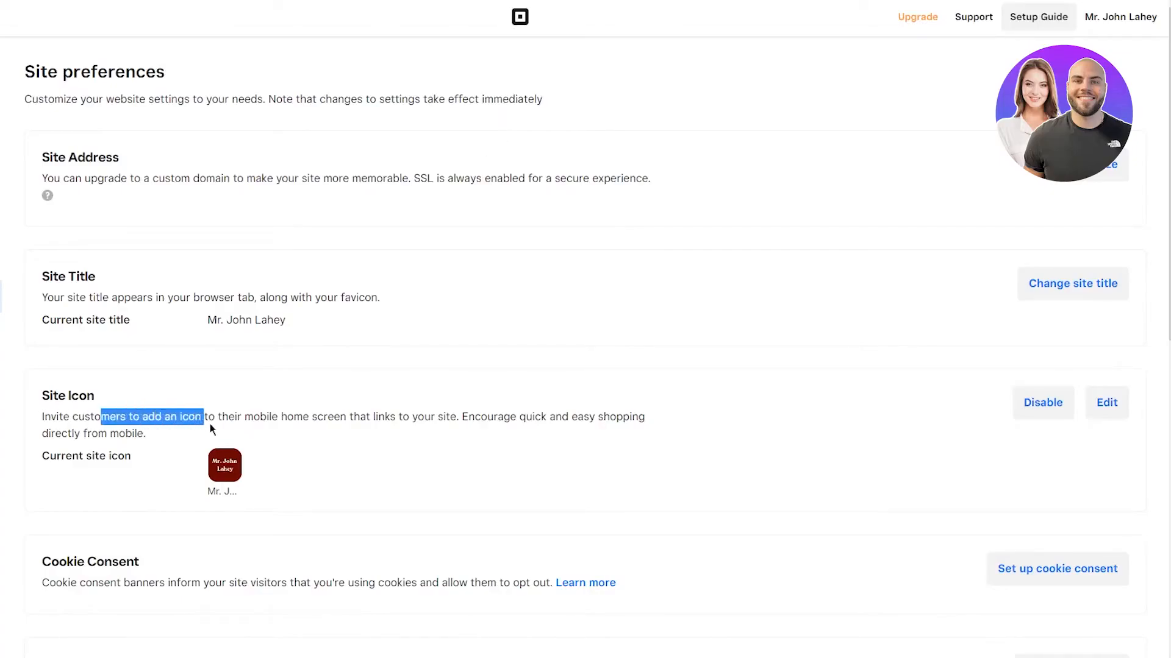
pyautogui.click(267, 431)
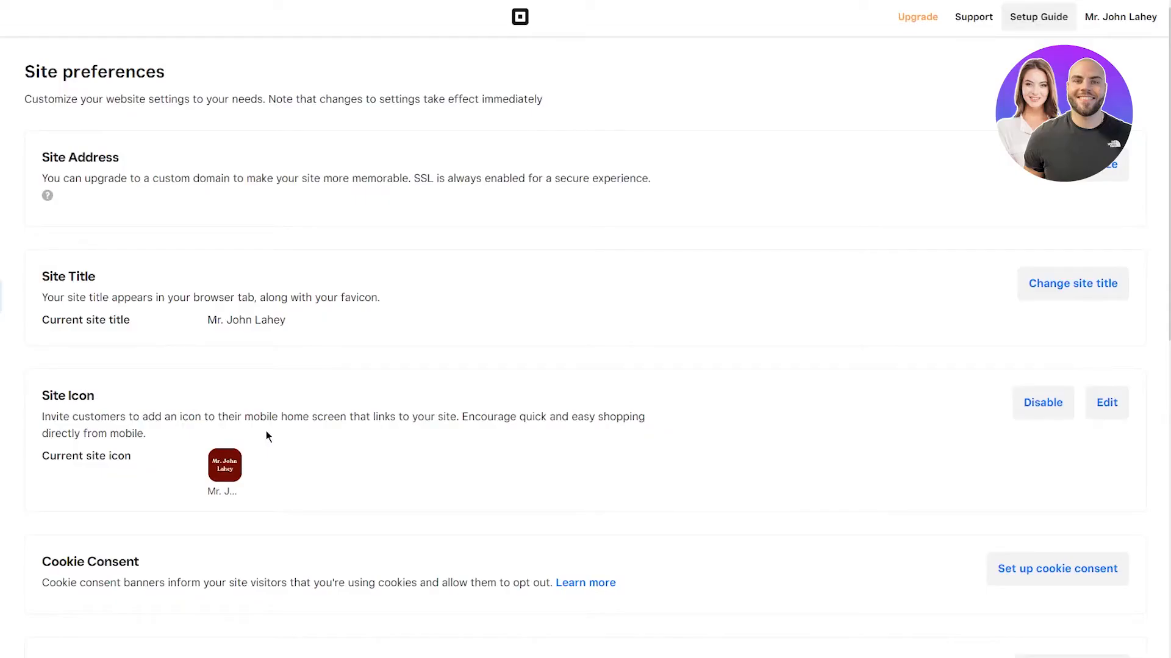
pyautogui.scroll(-6, 378, 444)
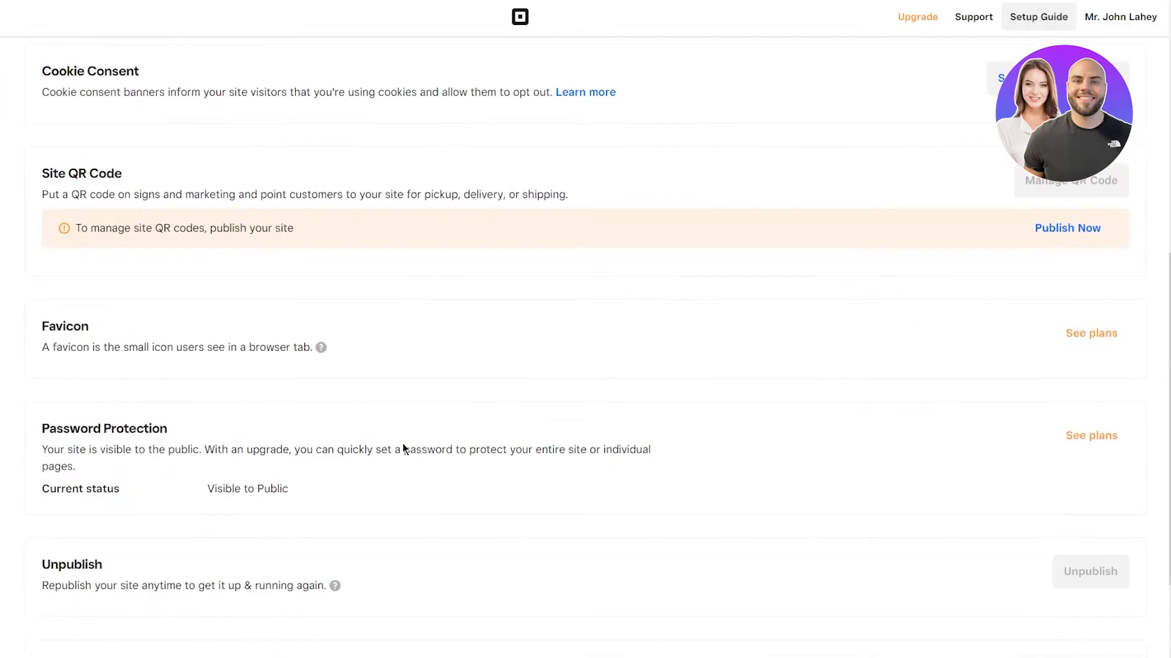
pyautogui.scroll(1, 279, 351)
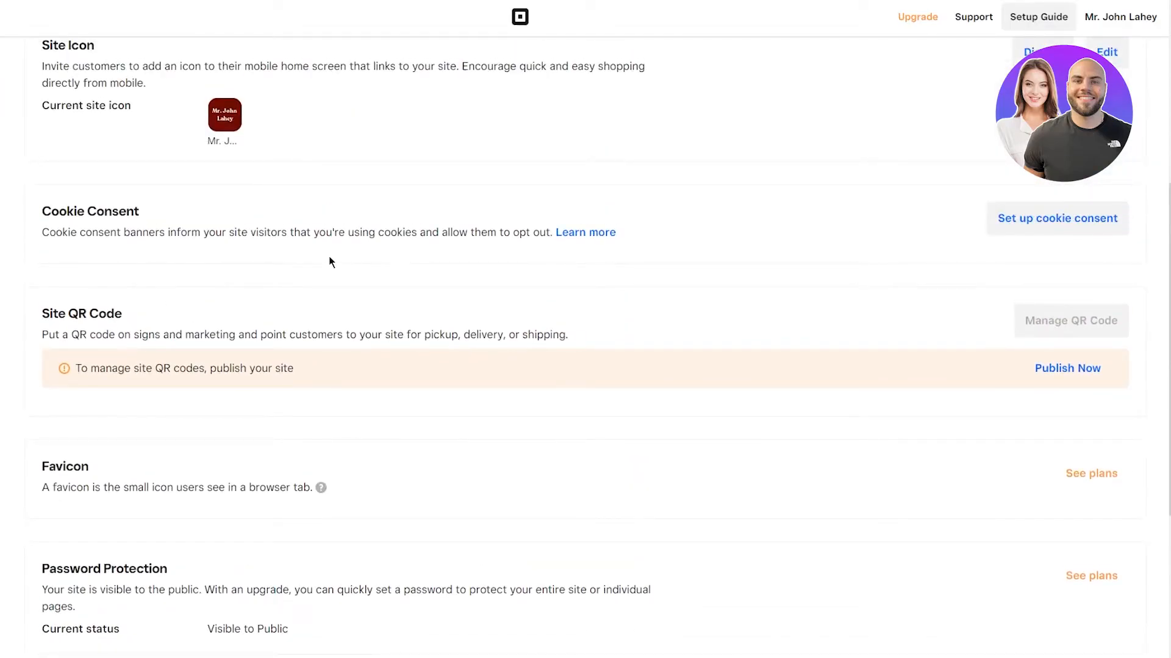
pyautogui.scroll(-2, 317, 265)
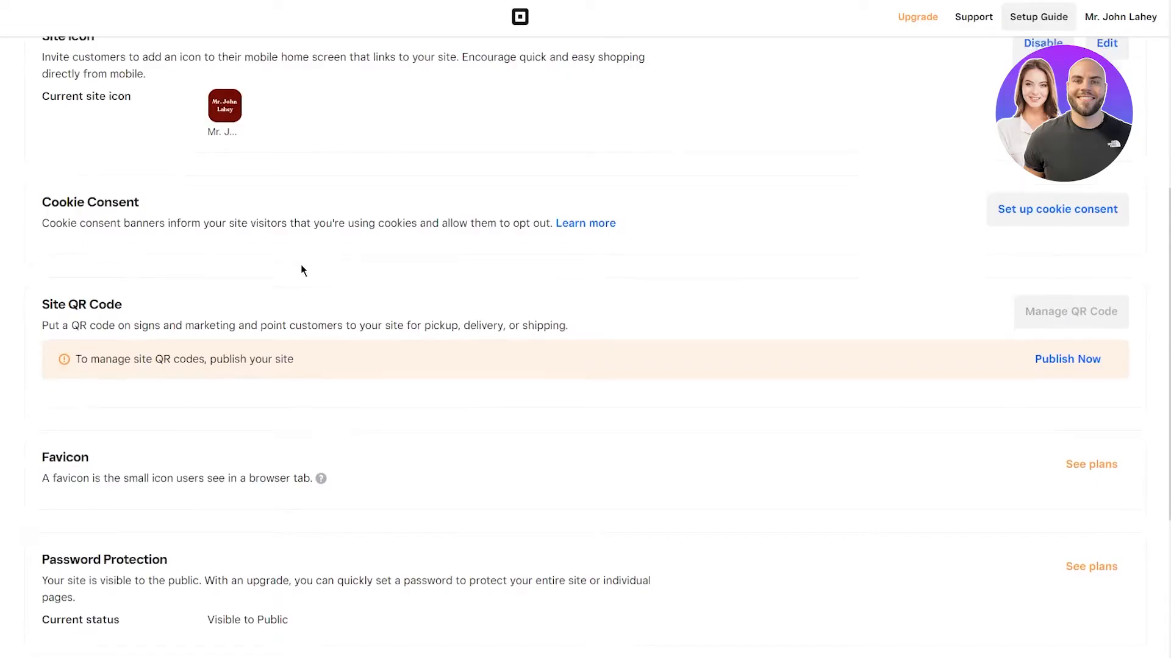
pyautogui.moveTo(49, 196); pyautogui.dragTo(404, 197)
pyautogui.click(343, 160)
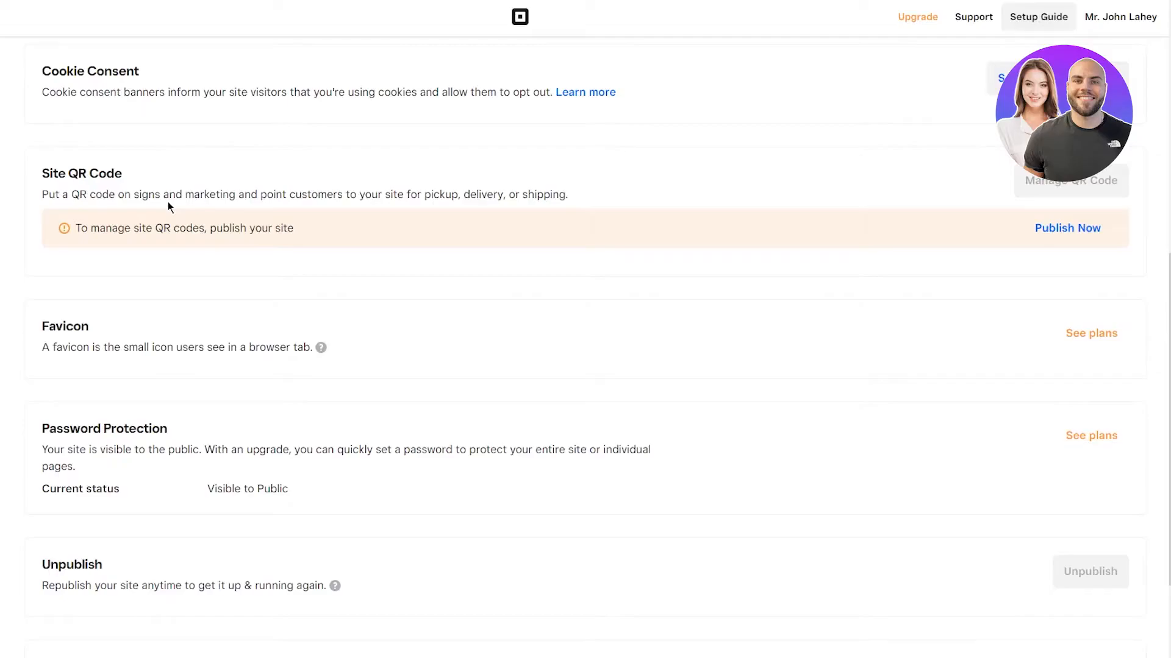
# Step: Read the Password Protection, Unpublish and Reset to Default sections
pyautogui.moveTo(6, 434); pyautogui.dragTo(379, 441)
pyautogui.click(453, 413)
pyautogui.scroll(-3, 349, 430)
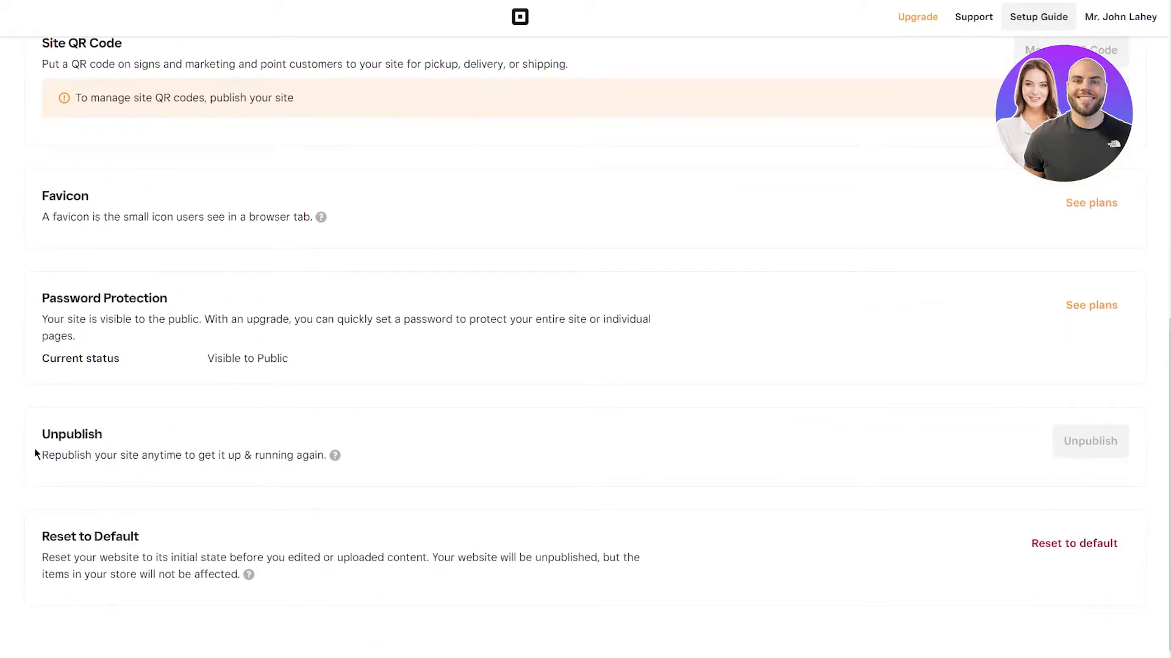
pyautogui.moveTo(35, 448); pyautogui.dragTo(441, 443)
pyautogui.click(436, 445)
pyautogui.moveTo(20, 531); pyautogui.dragTo(318, 568)
pyautogui.click(657, 498)
pyautogui.scroll(10, 1058, 558)
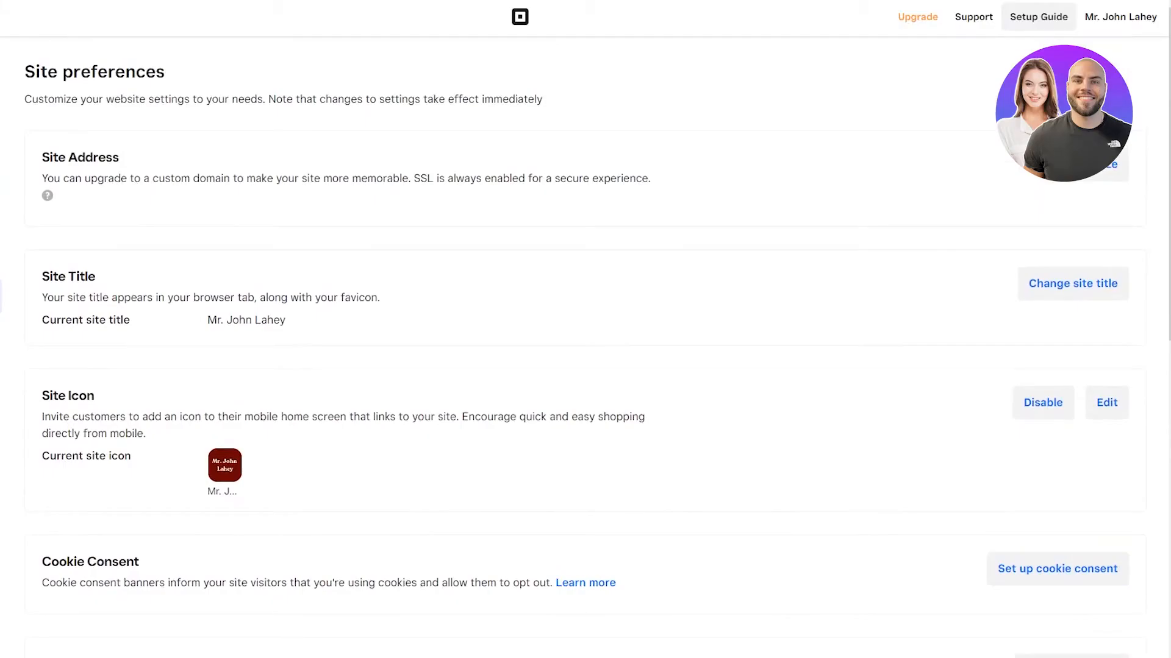
pyautogui.scroll(-2, 22, 340)
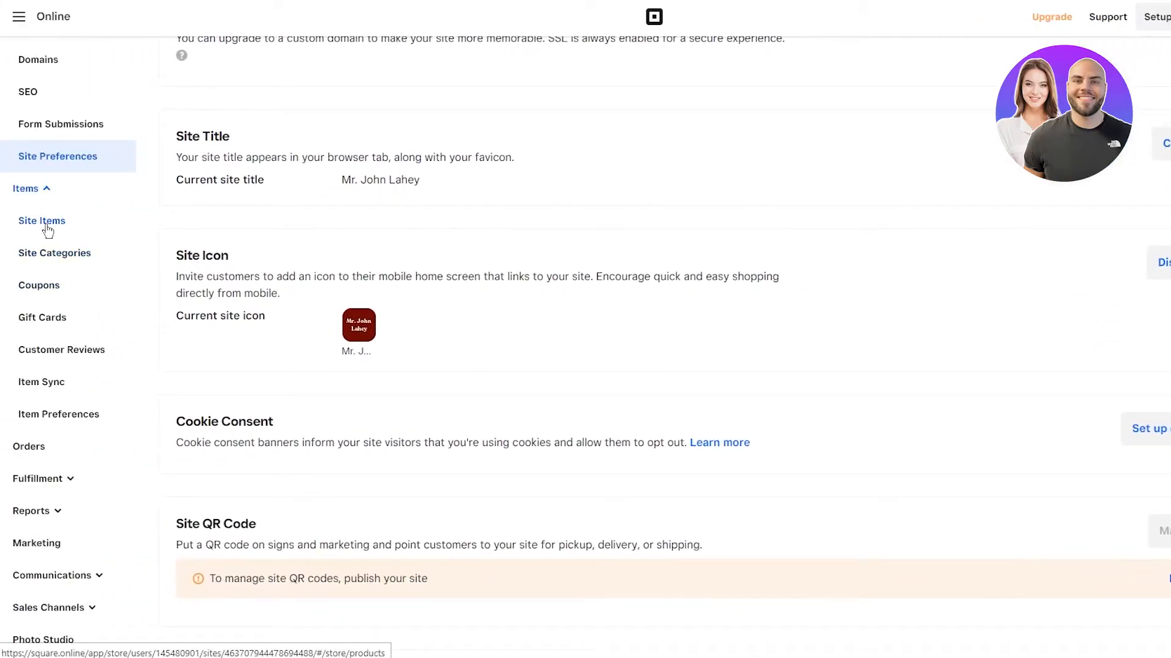
# Step: From Site Items, create a new Physical item from scratch and begin its Item Title
pyautogui.click(46, 225)
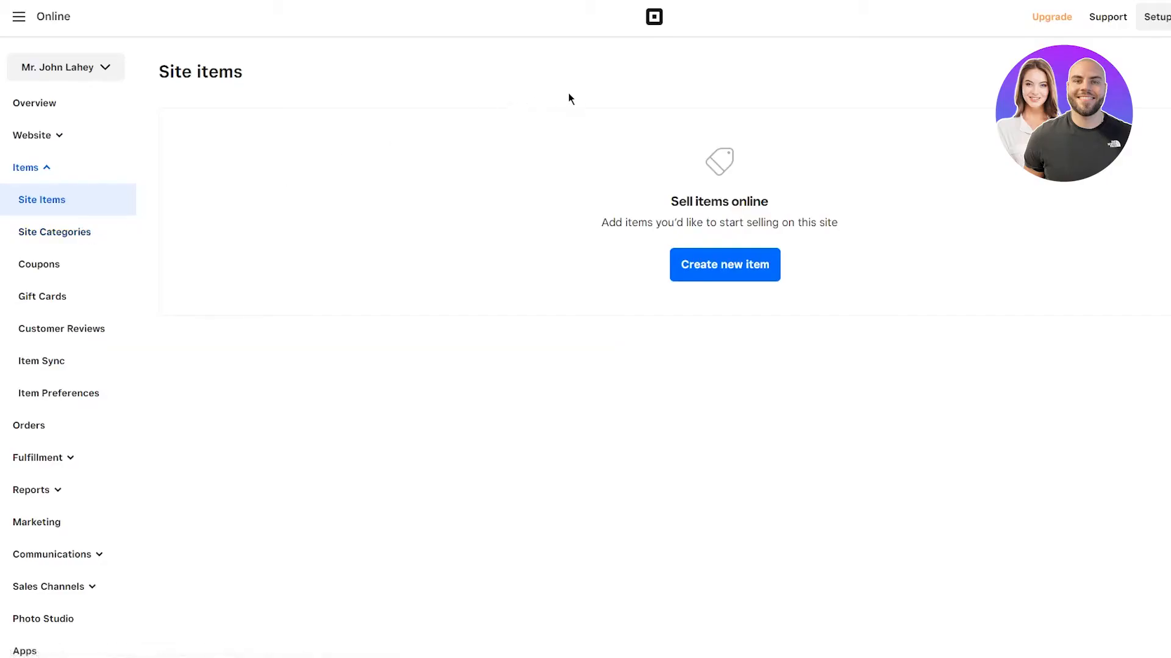
pyautogui.click(694, 259)
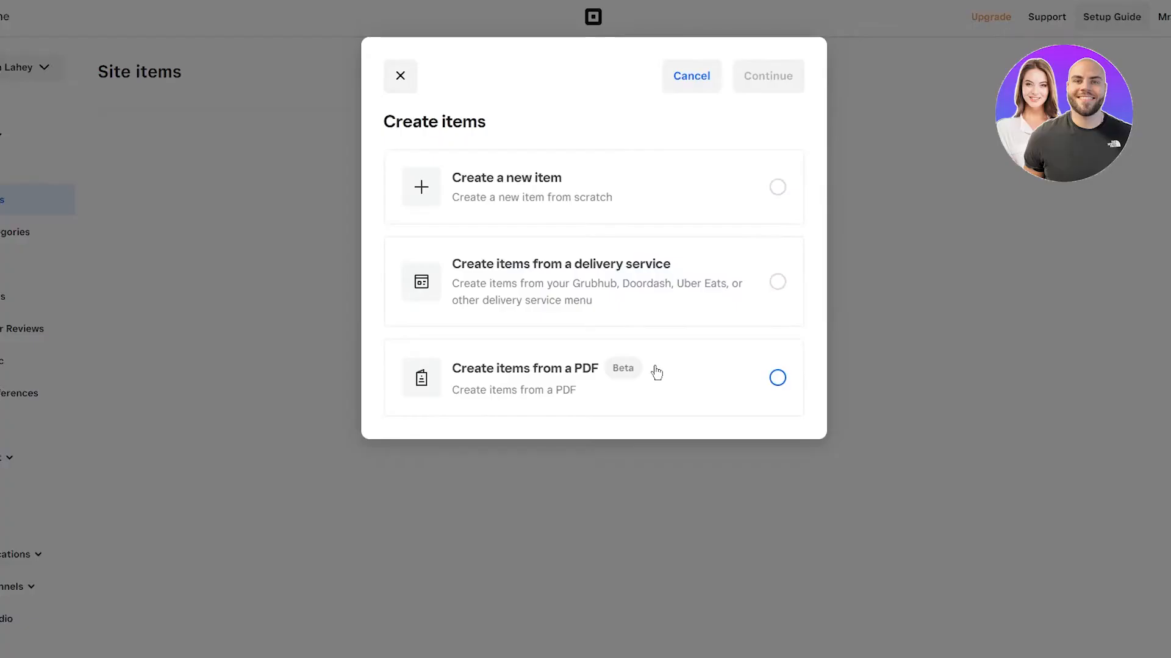
pyautogui.click(636, 166)
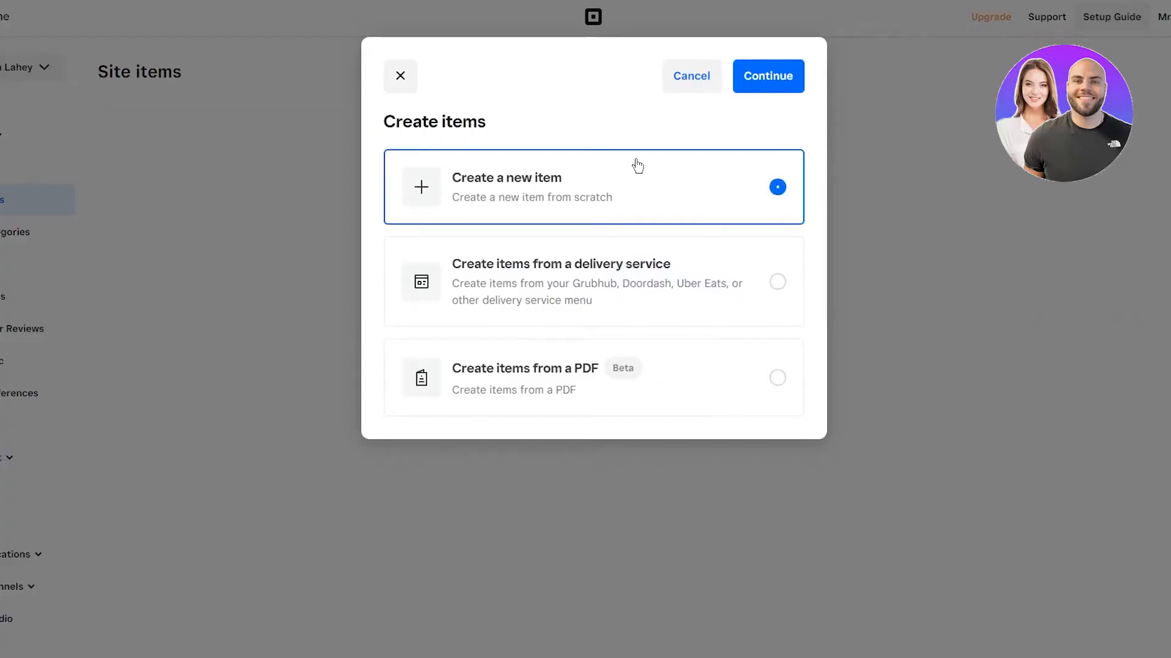
pyautogui.click(778, 88)
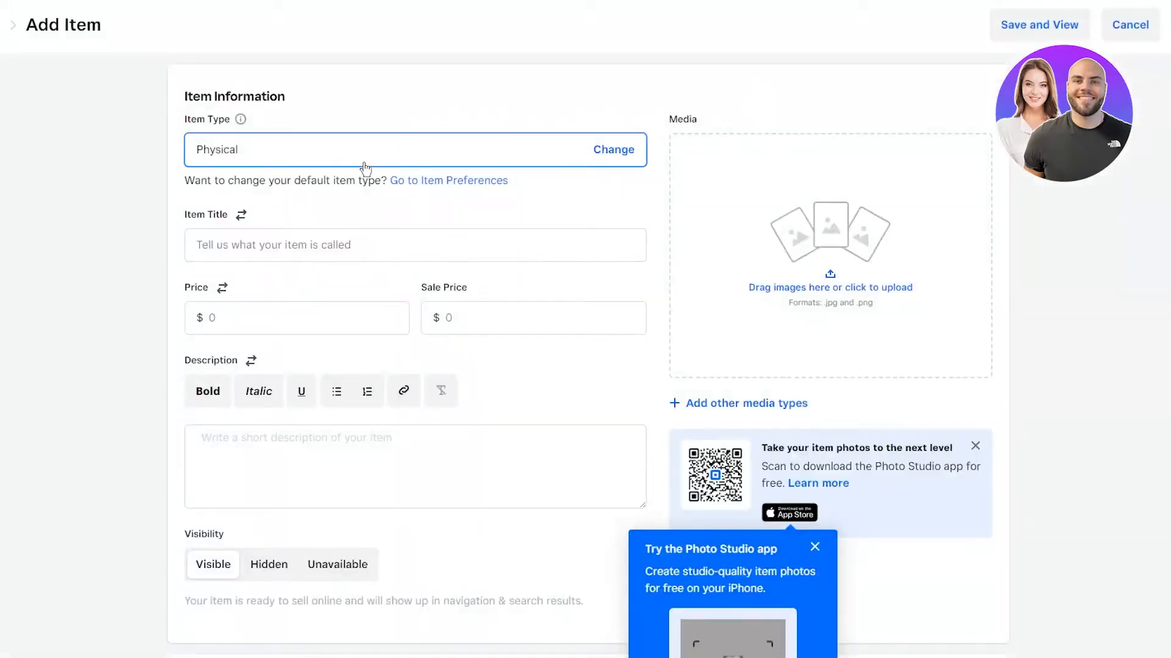
pyautogui.click(365, 168)
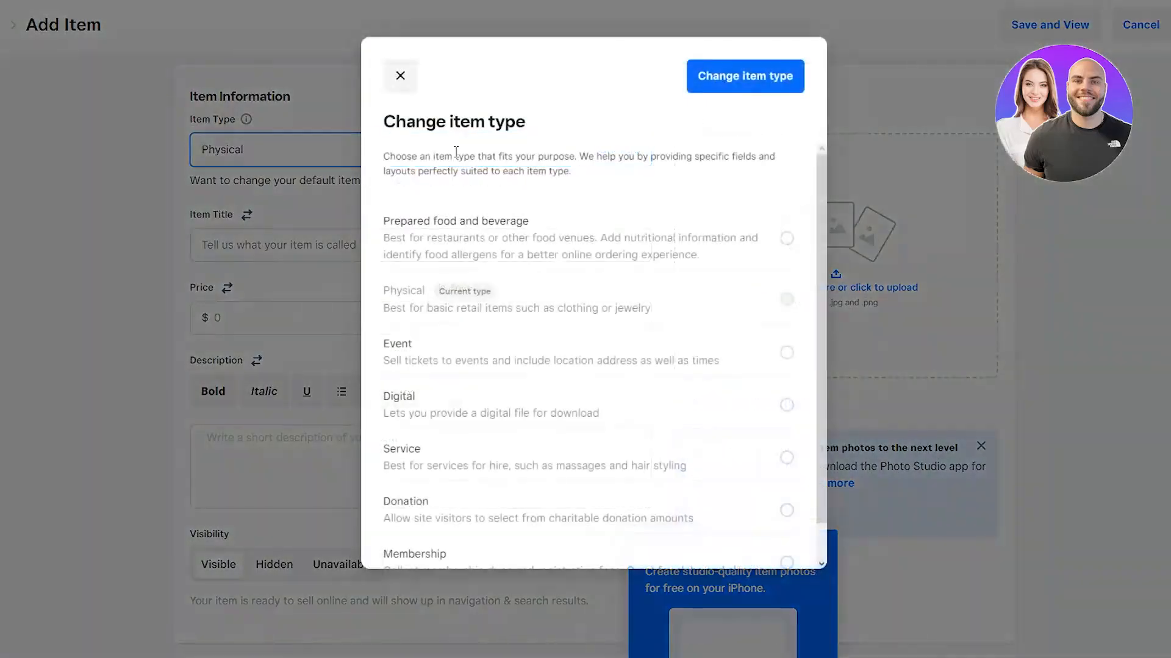
pyautogui.click(335, 123)
pyautogui.click(329, 244)
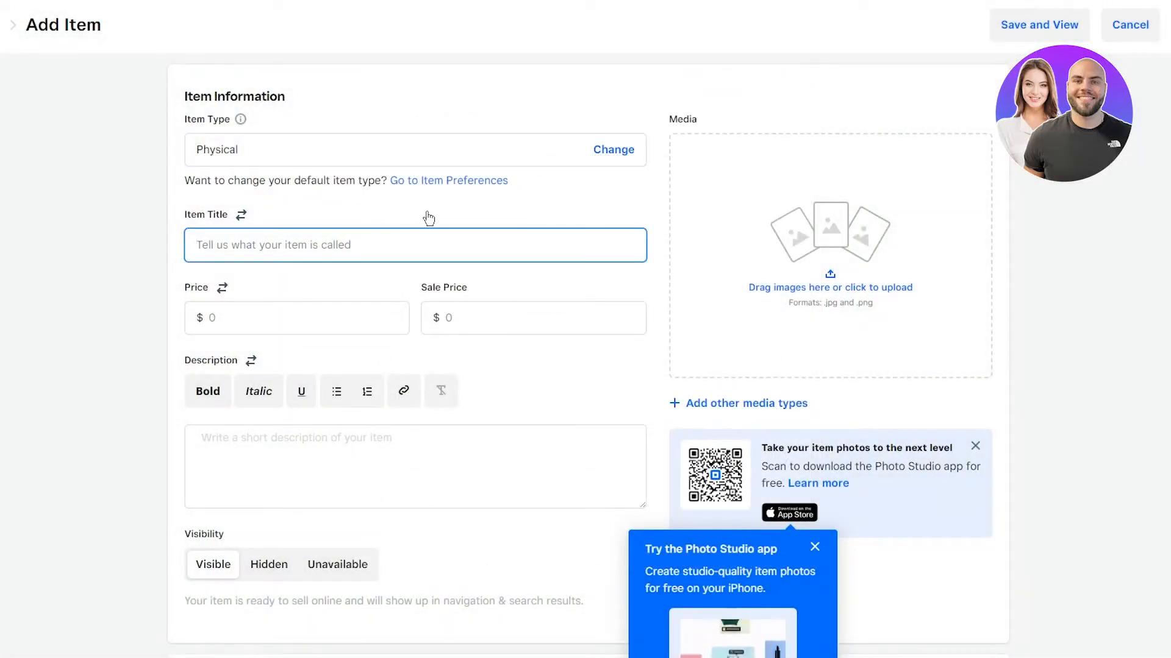
# Step: Title the item Treadmill, priced 500 with a 435 sale price
pyautogui.write('Treadmill')
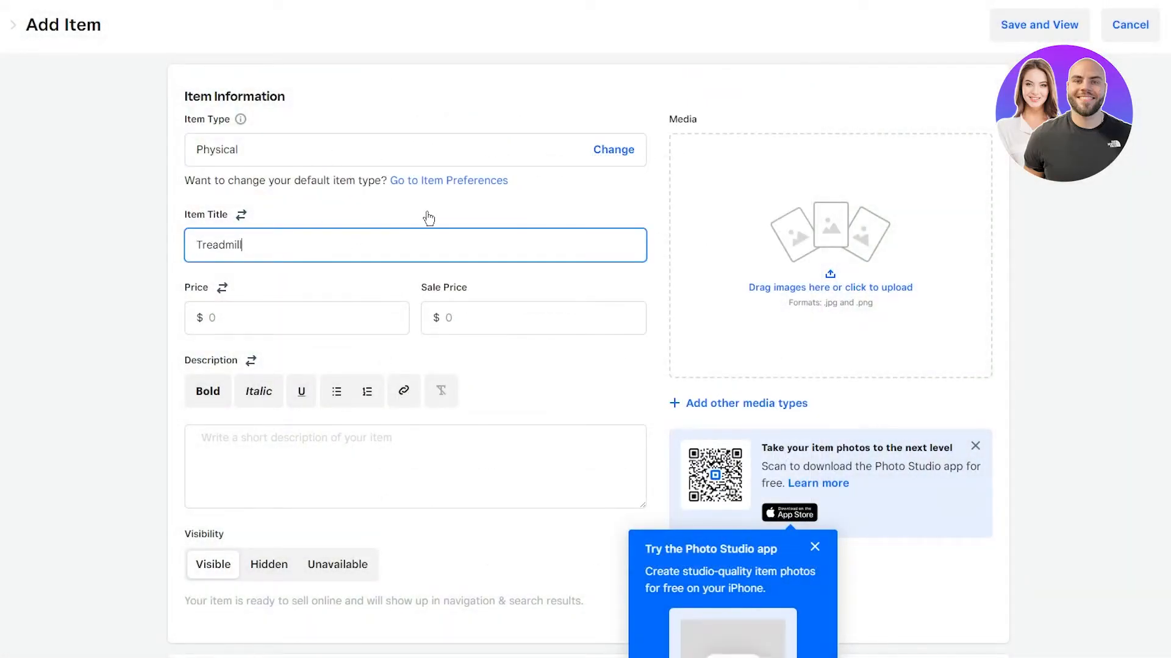
pyautogui.click(308, 315)
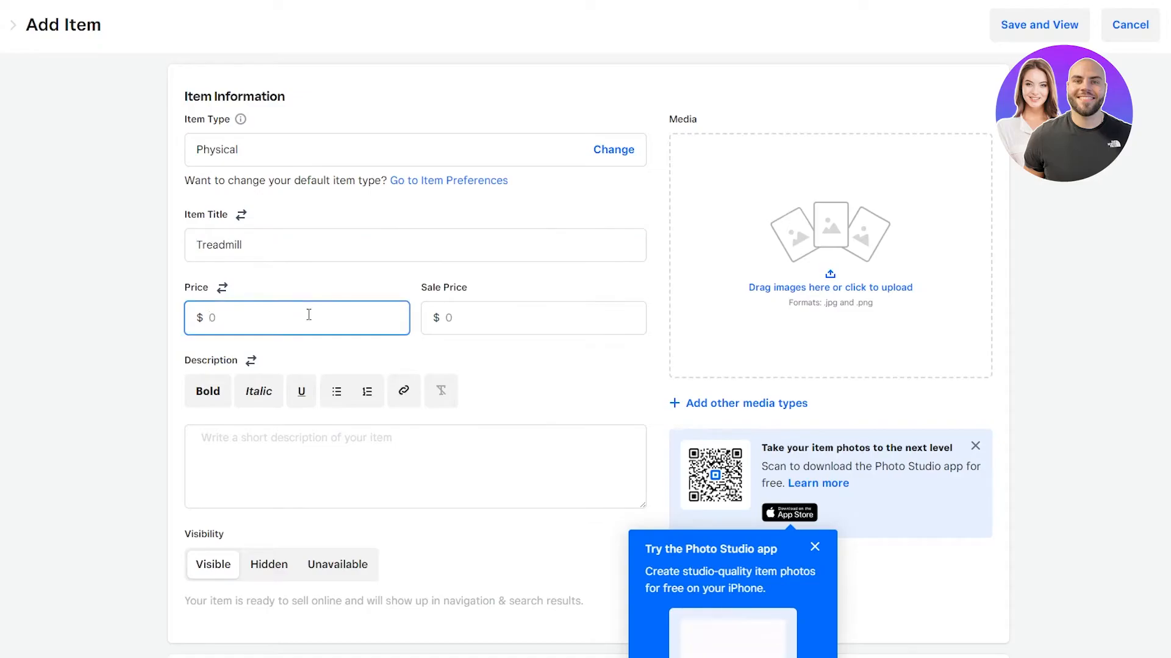
pyautogui.write('500')
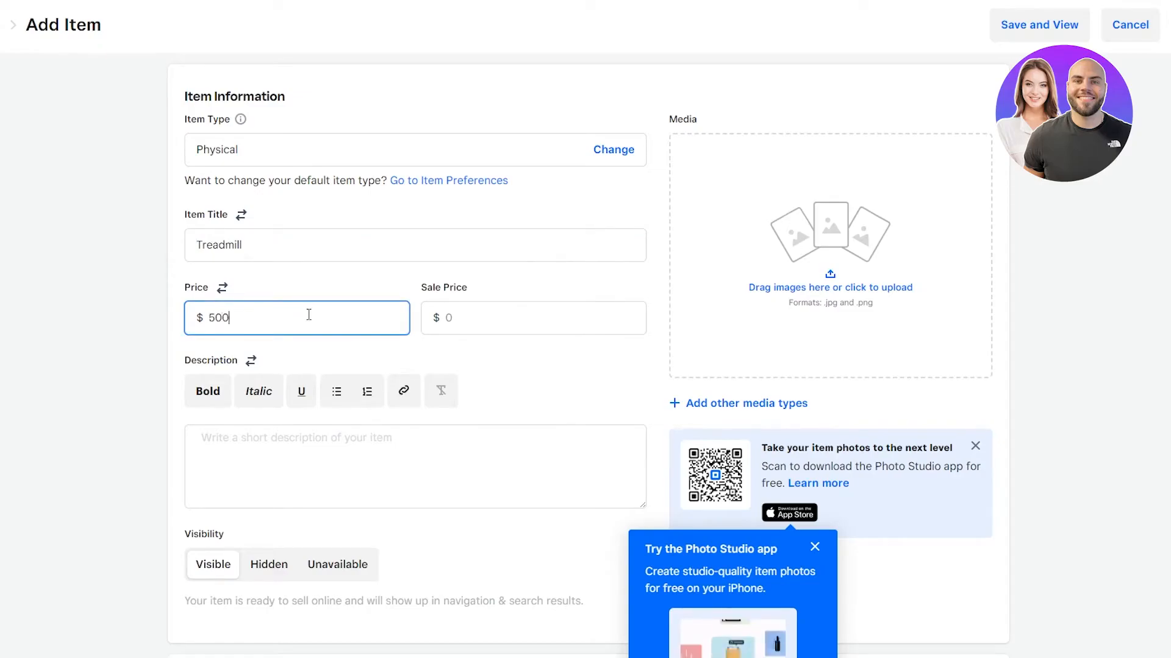
pyautogui.click(619, 318)
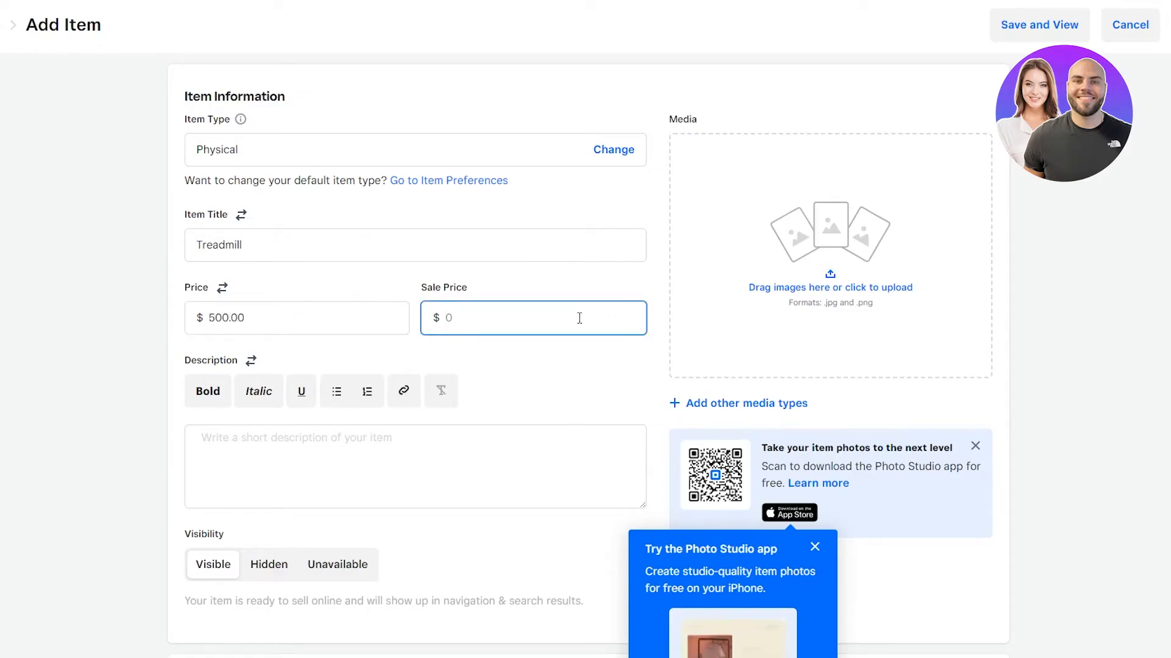
pyautogui.write('435')
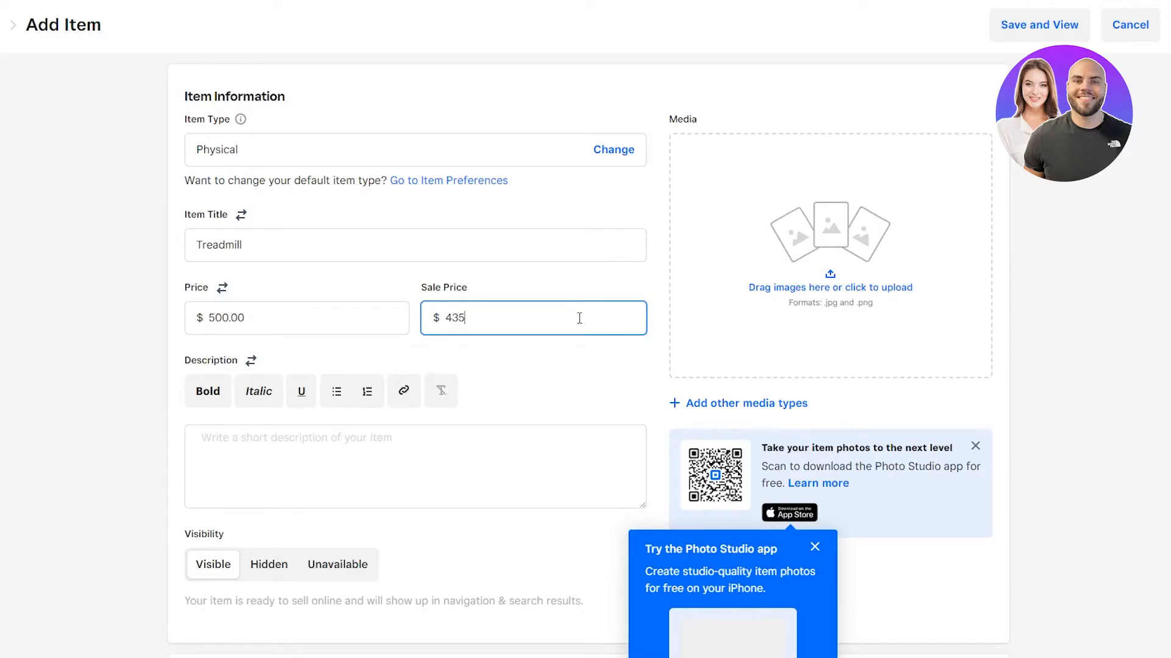
pyautogui.click(470, 397)
# Step: Add the description 'this is the best quality treadmill you can find on the market'
pyautogui.scroll(-3, 469, 396)
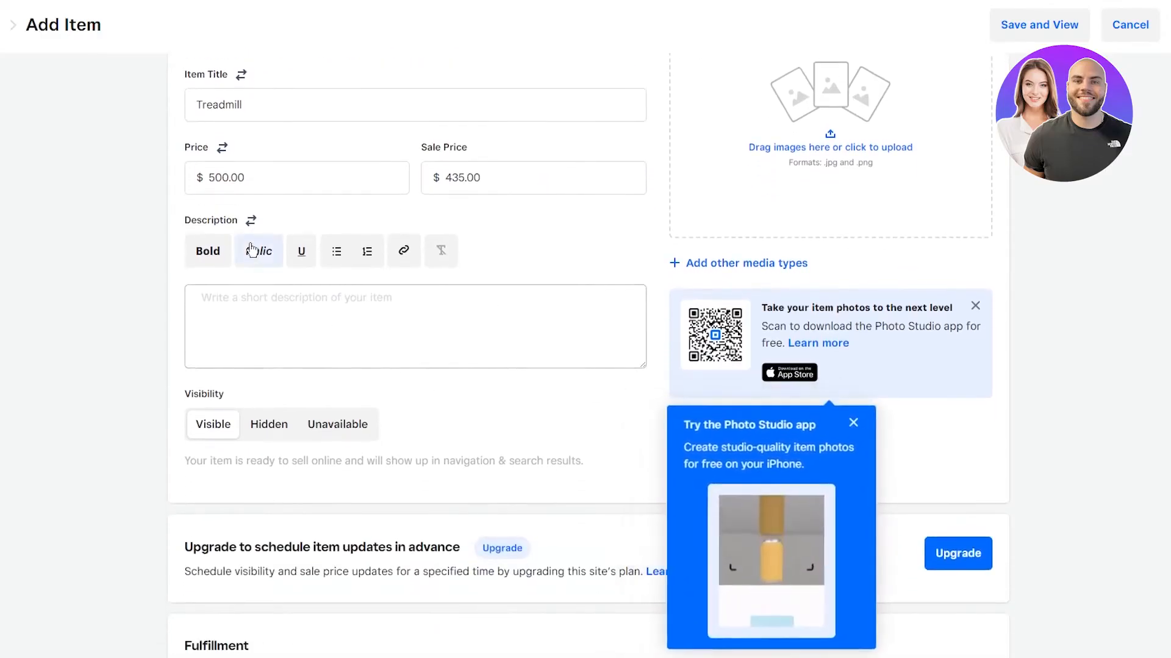
pyautogui.click(237, 306)
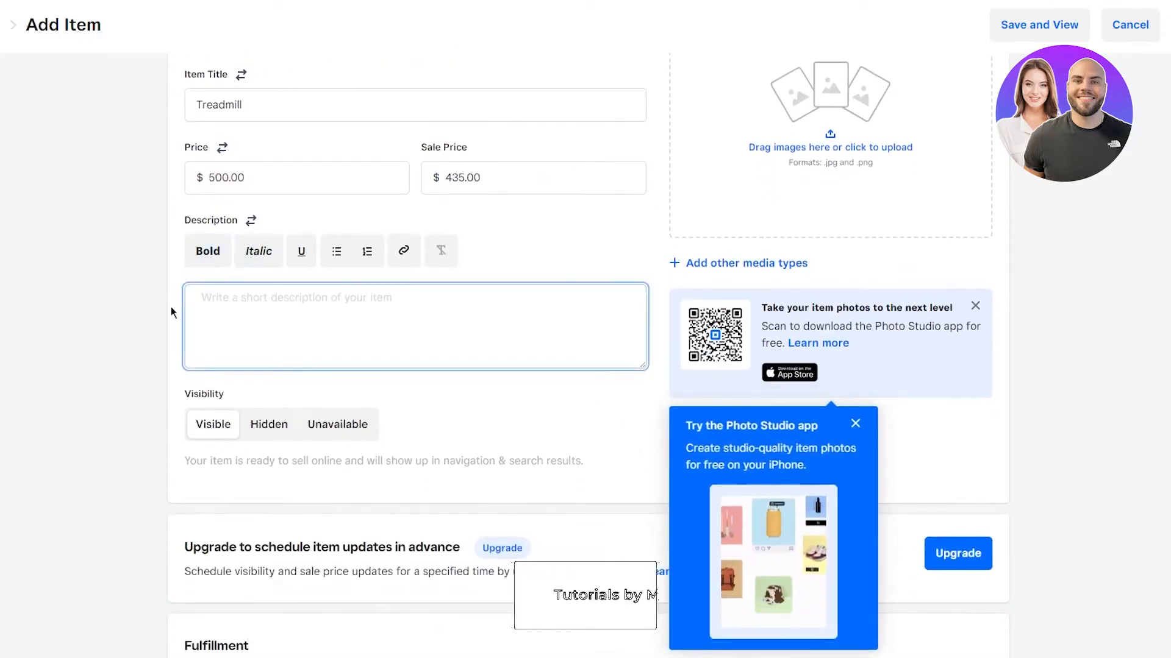
pyautogui.write('this ')
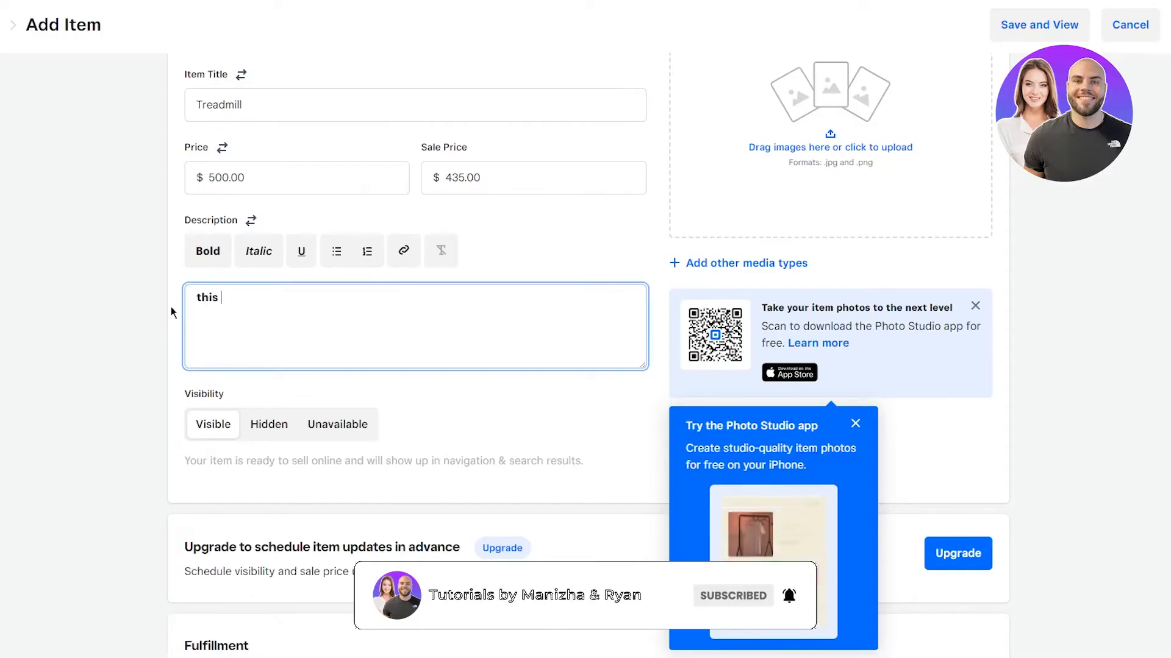
pyautogui.write('is the bes')
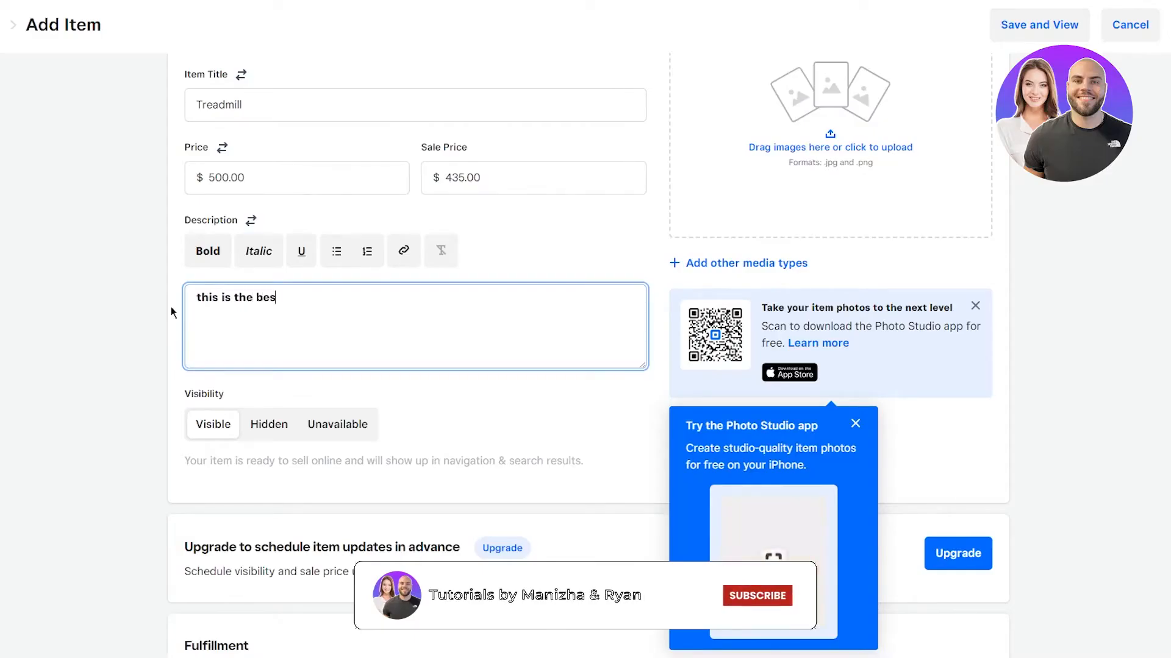
pyautogui.write('t quality tre')
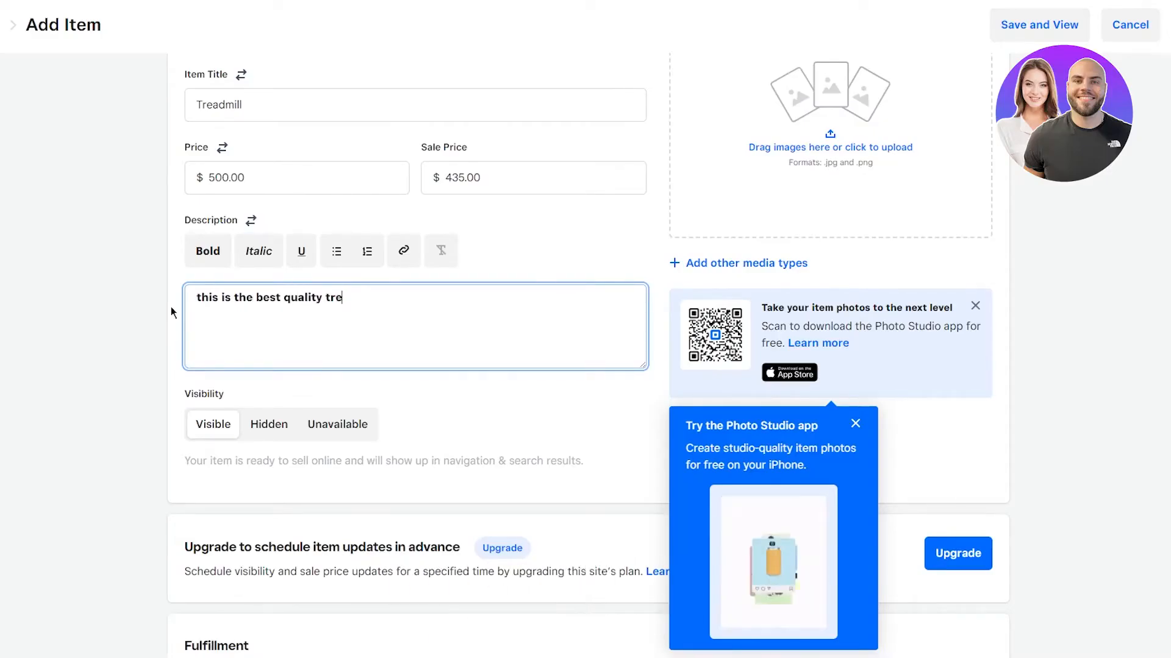
pyautogui.write('admill you ca')
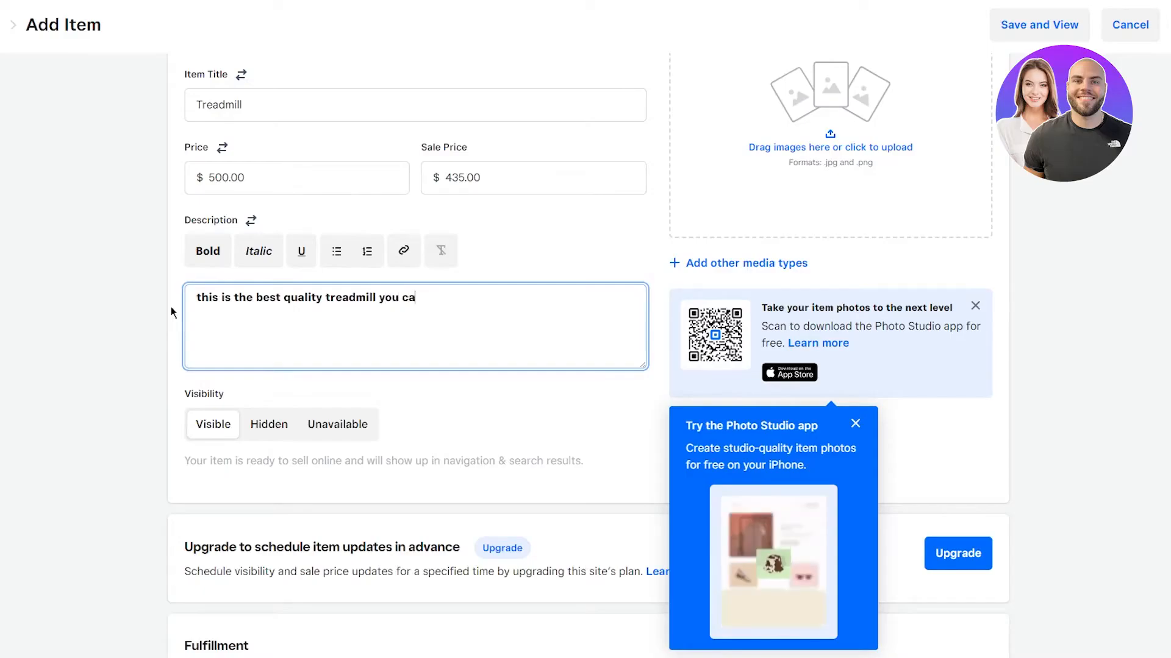
pyautogui.write('n find ')
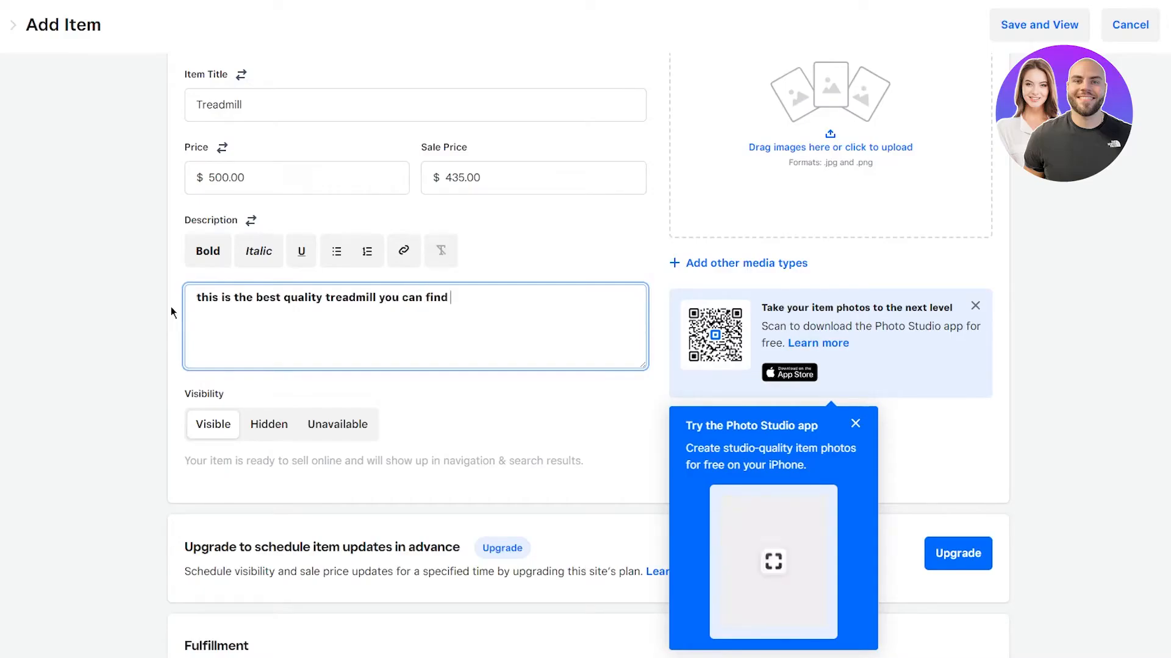
pyautogui.write('on t')
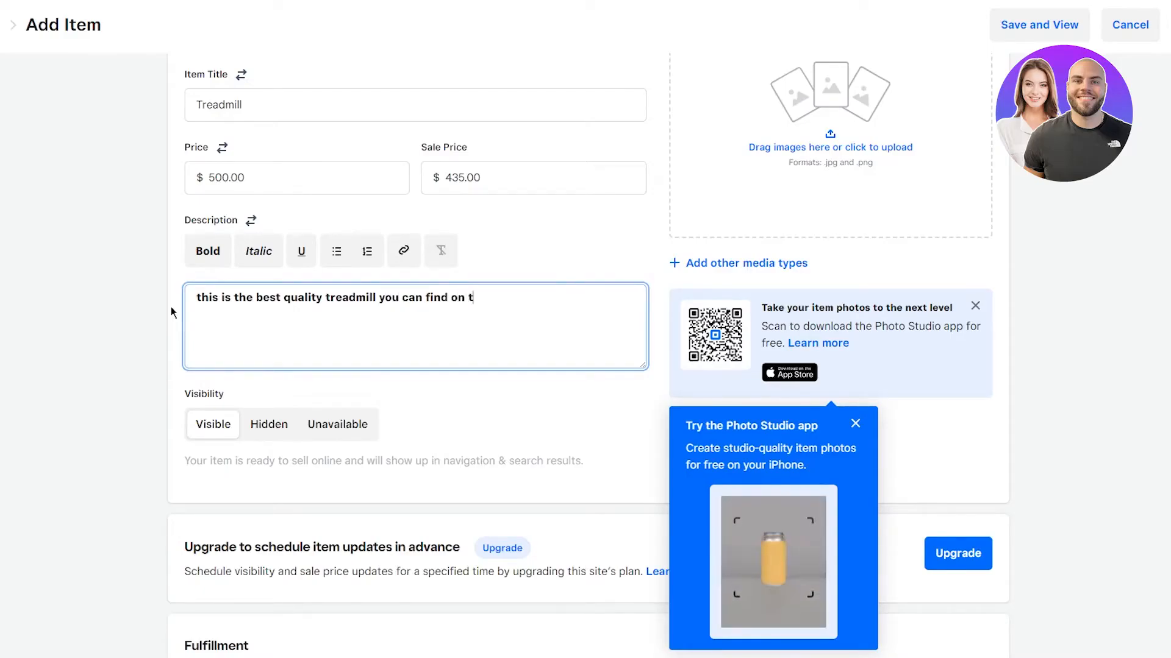
pyautogui.write('he mark')
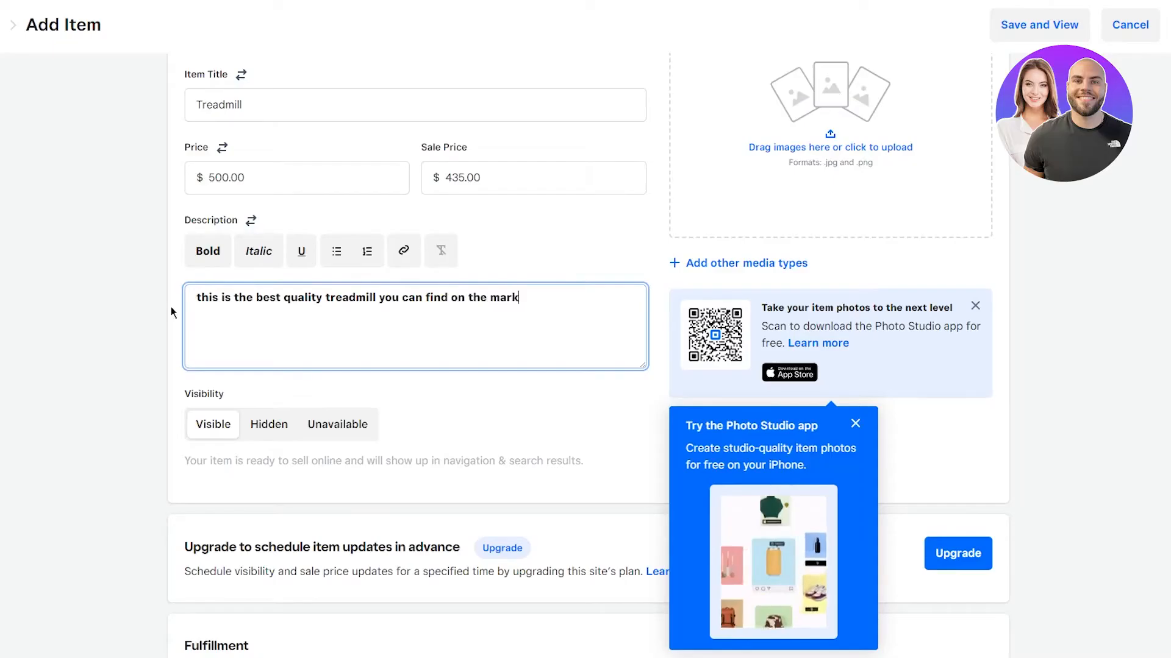
pyautogui.write('et')
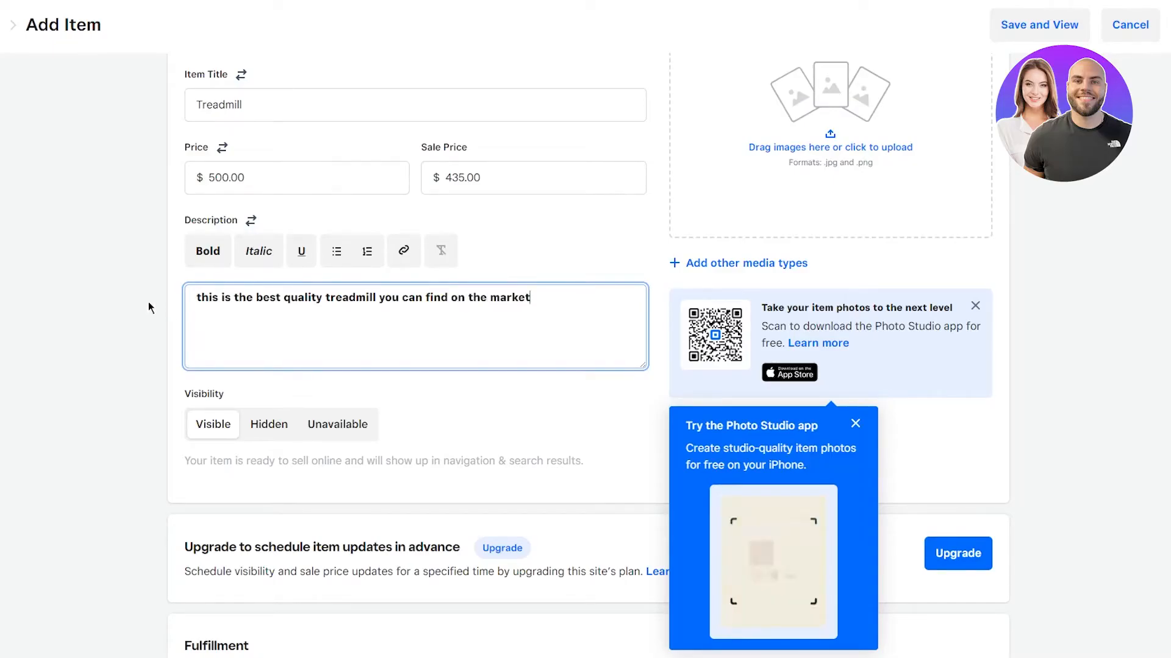
pyautogui.click(148, 301)
# Step: Read through the visibility and scheduling sections and their upgrade hints
pyautogui.scroll(-3, 316, 436)
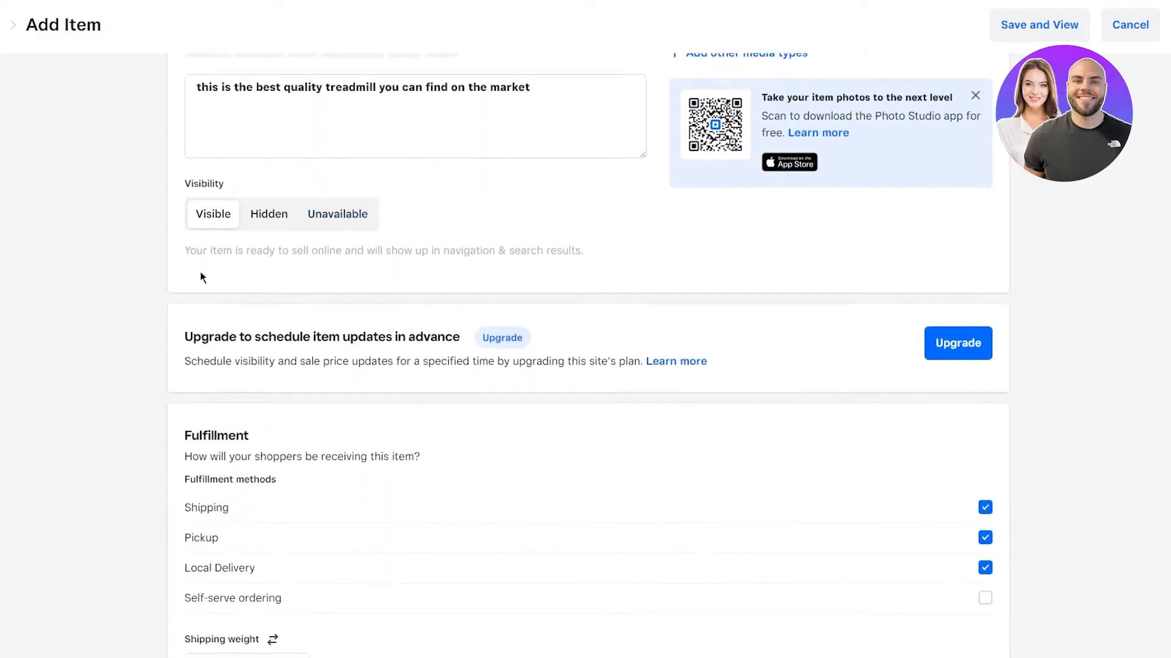
pyautogui.moveTo(176, 256); pyautogui.dragTo(467, 261)
pyautogui.click(630, 259)
pyautogui.moveTo(182, 255); pyautogui.dragTo(598, 255)
pyautogui.click(597, 256)
pyautogui.scroll(-3, 114, 360)
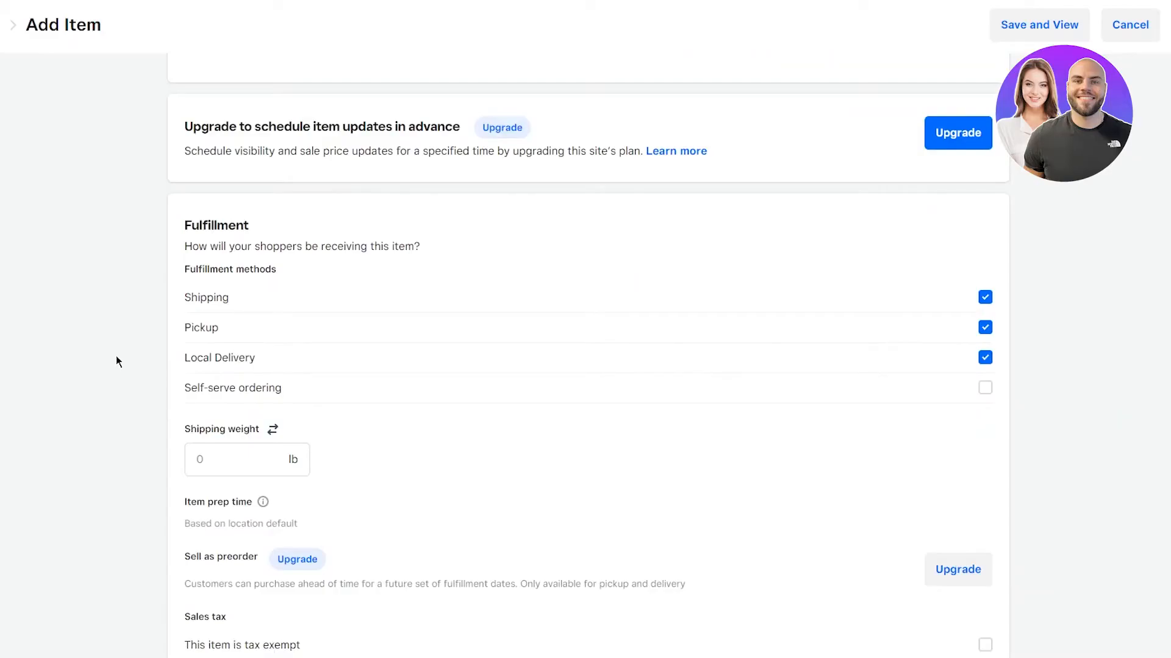
pyautogui.moveTo(176, 154); pyautogui.dragTo(607, 157)
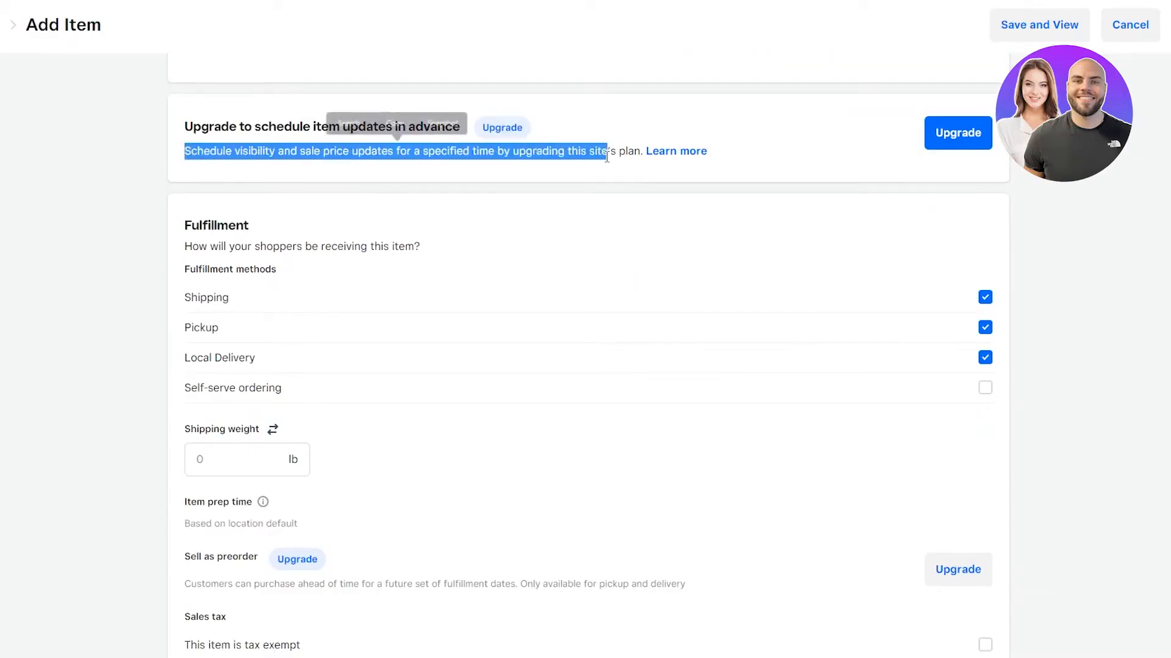
pyautogui.click(334, 143)
pyautogui.moveTo(220, 127); pyautogui.dragTo(541, 151)
pyautogui.click(585, 192)
pyautogui.moveTo(232, 150); pyautogui.dragTo(527, 152)
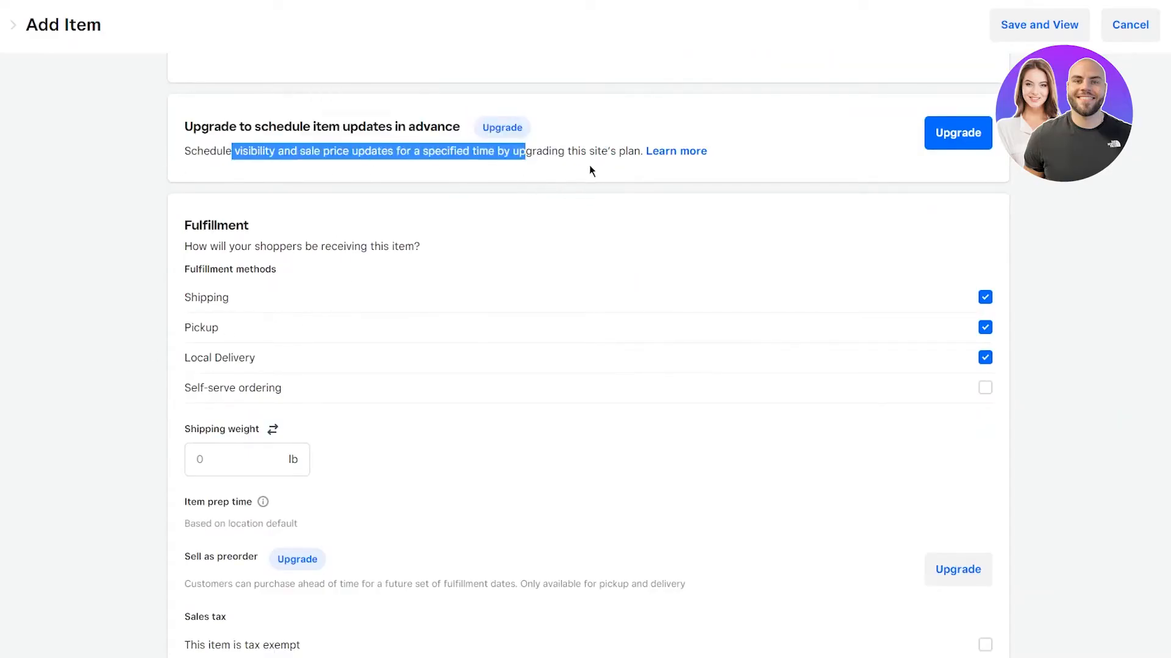
pyautogui.click(589, 164)
pyautogui.scroll(-2, 549, 190)
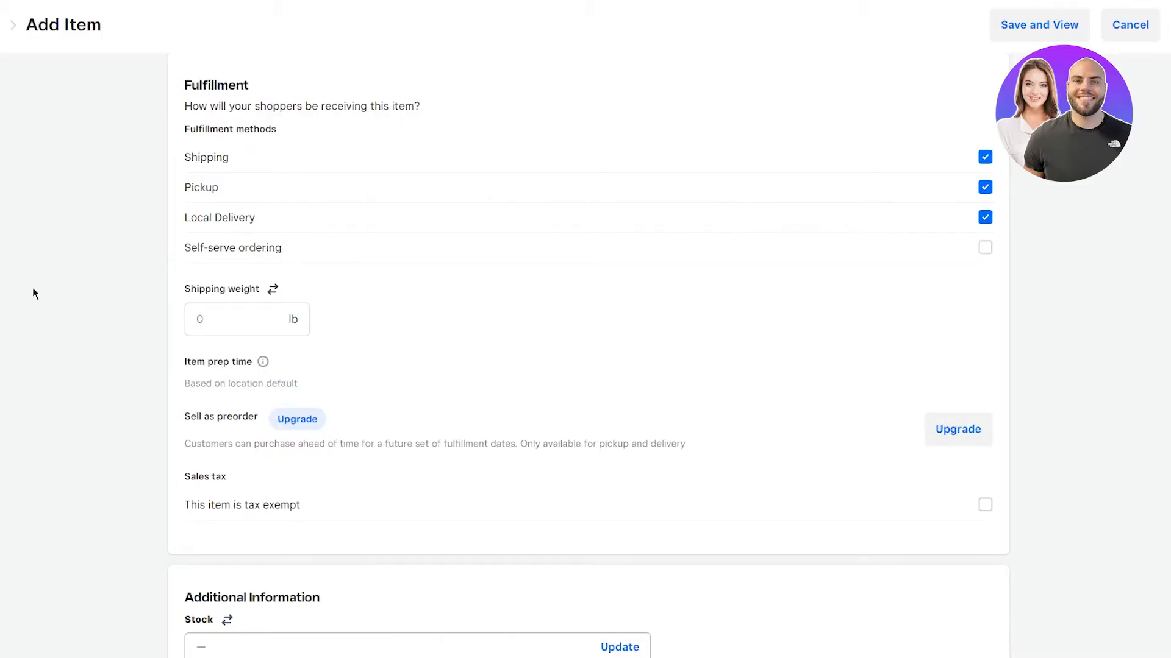
# Step: Enter a 43 lb shipping weight and save the Treadmill item
pyautogui.click(242, 310)
pyautogui.write('43')
pyautogui.click(103, 393)
pyautogui.scroll(-12, 286, 409)
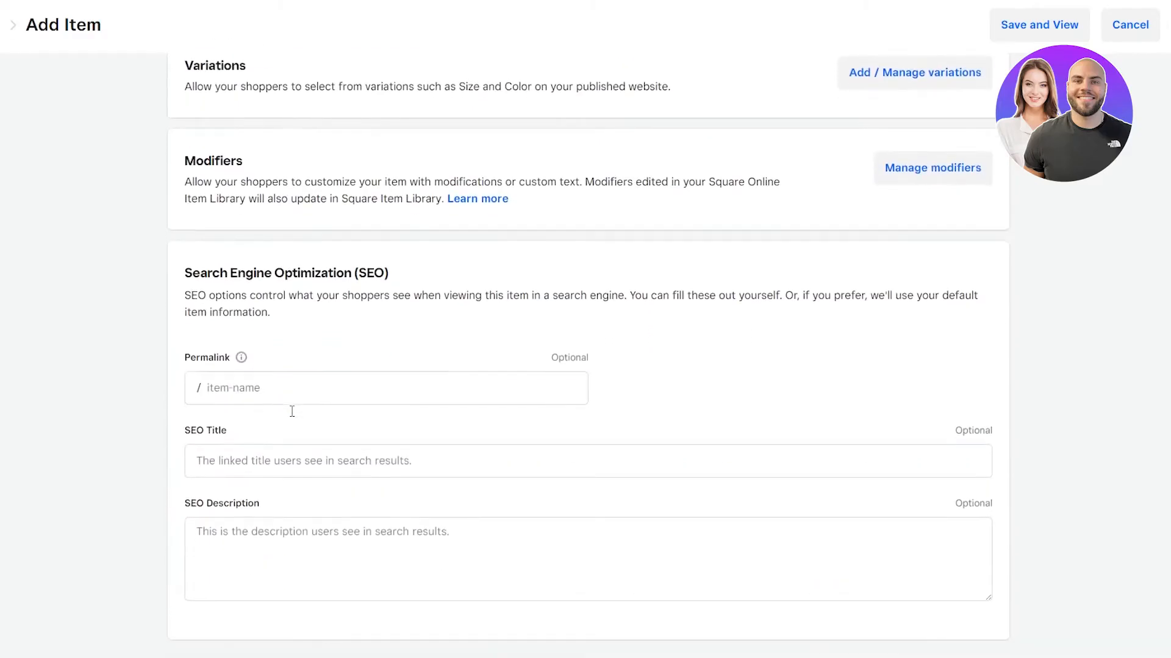
pyautogui.scroll(5, 298, 396)
pyautogui.scroll(-5, 298, 396)
pyautogui.click(1120, 27)
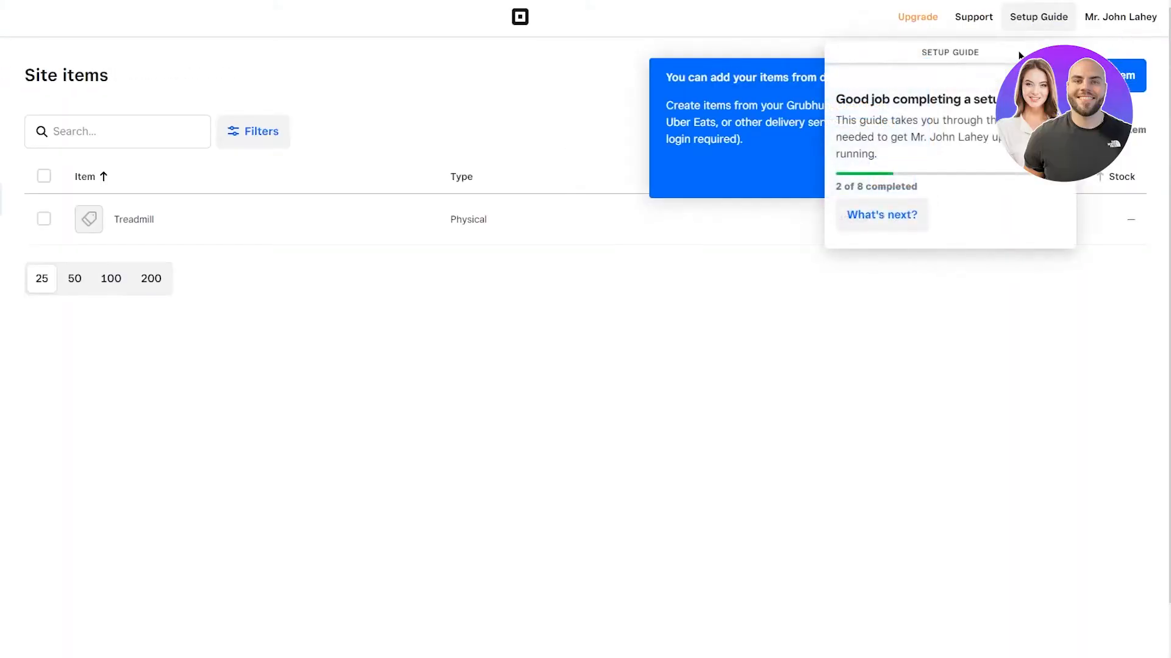
# Step: Close the setup guide checklist and dismiss the delivery-services tip
pyautogui.click(876, 217)
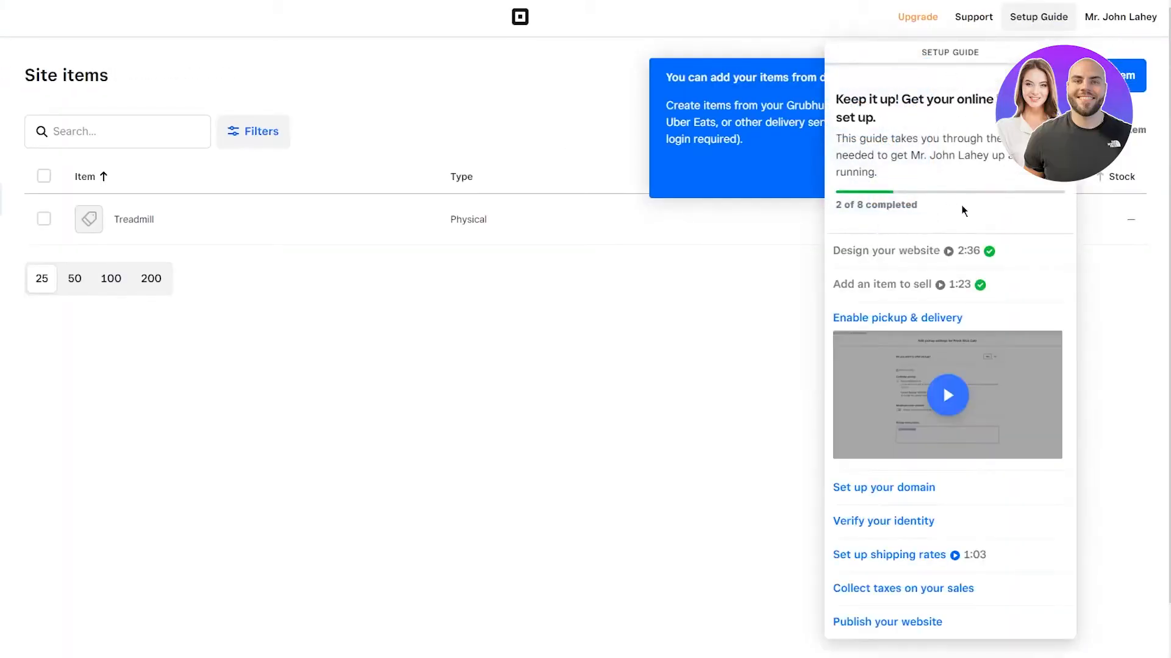
pyautogui.click(1163, 342)
pyautogui.click(880, 177)
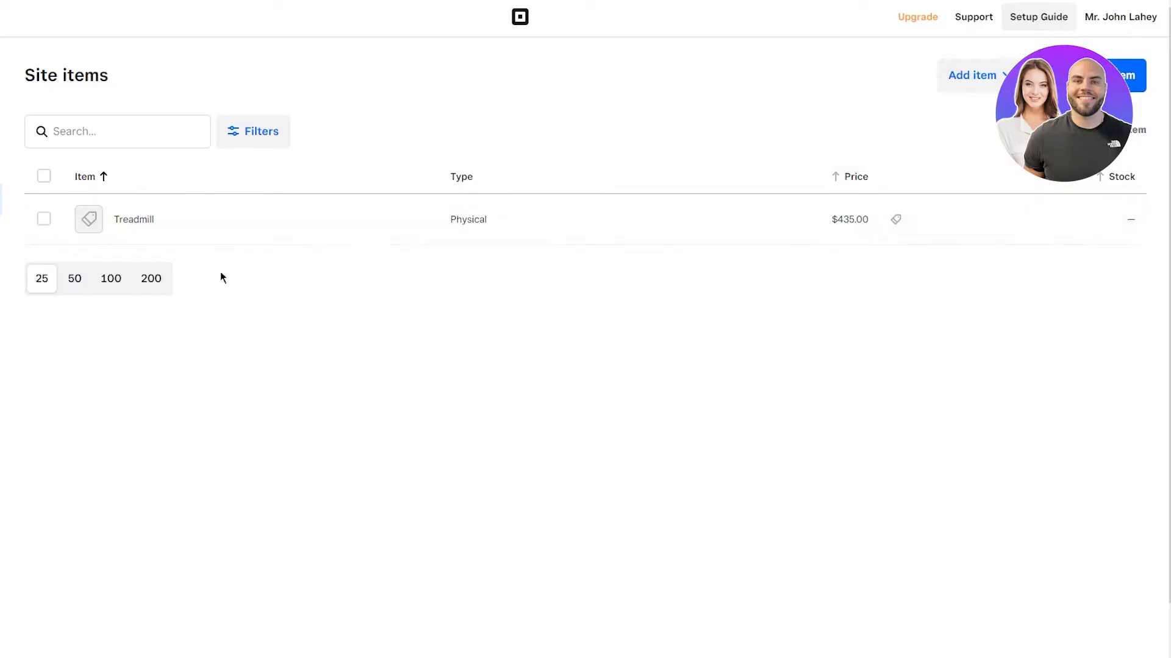
# Step: Switch the item list to 50 per page and back to 25, then go to Site categories
pyautogui.click(77, 279)
pyautogui.click(40, 286)
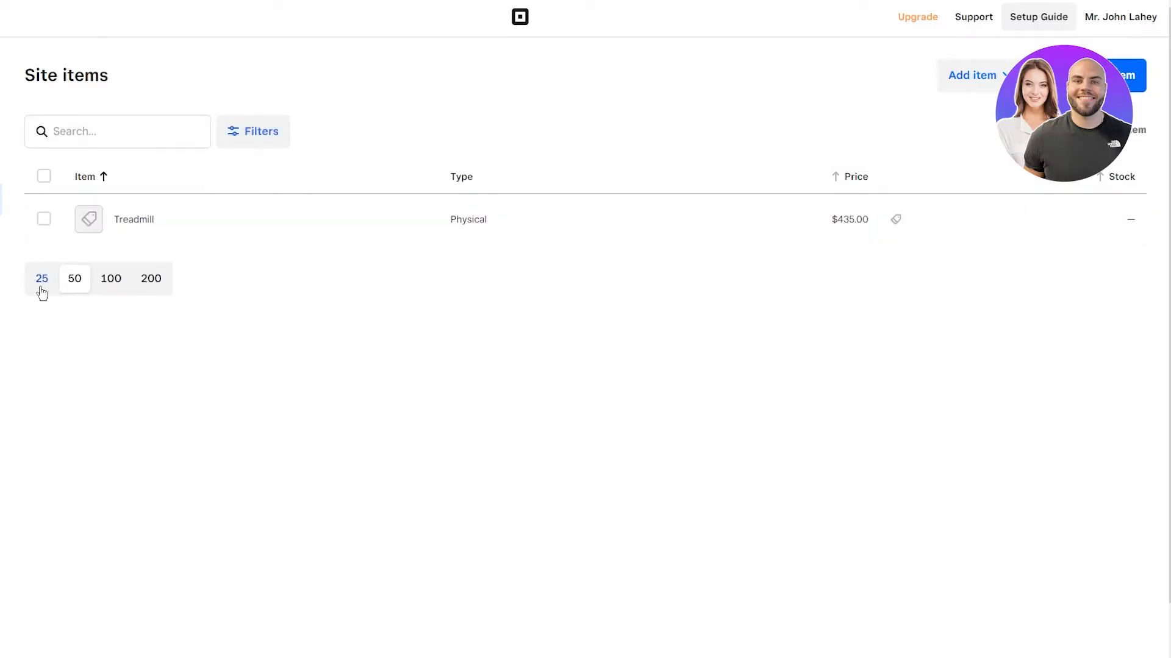
pyautogui.click(100, 237)
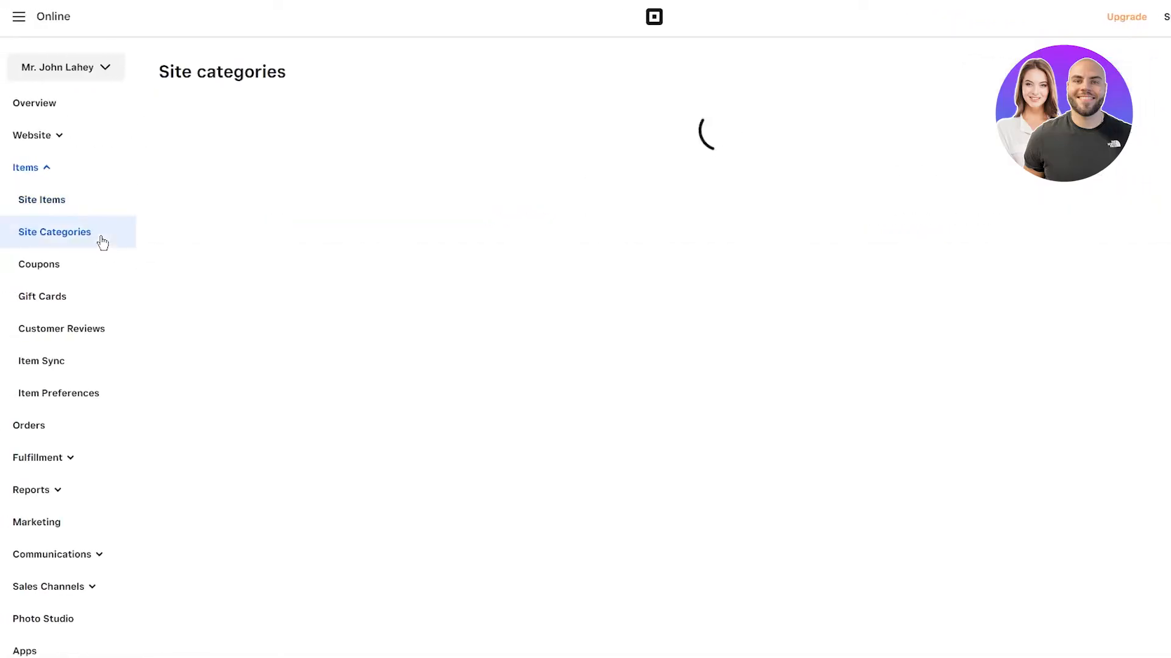
# Step: Add a category titled 'Gym Equipment' with the Treadmill as its item and save it
pyautogui.click(738, 259)
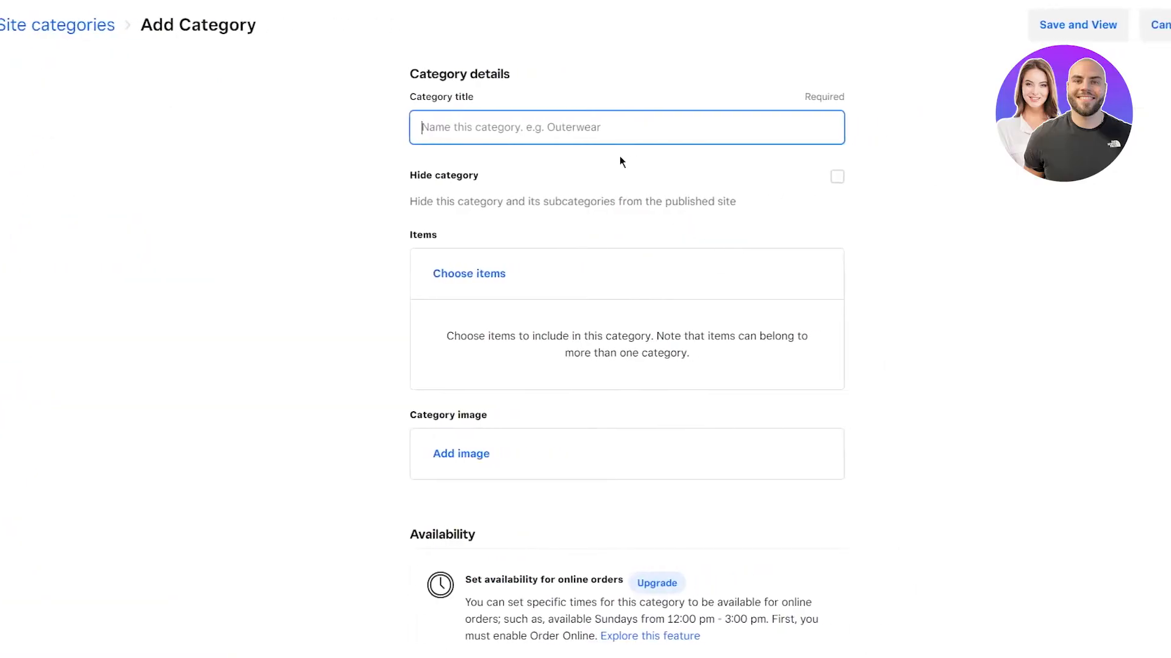
pyautogui.write('Gy')
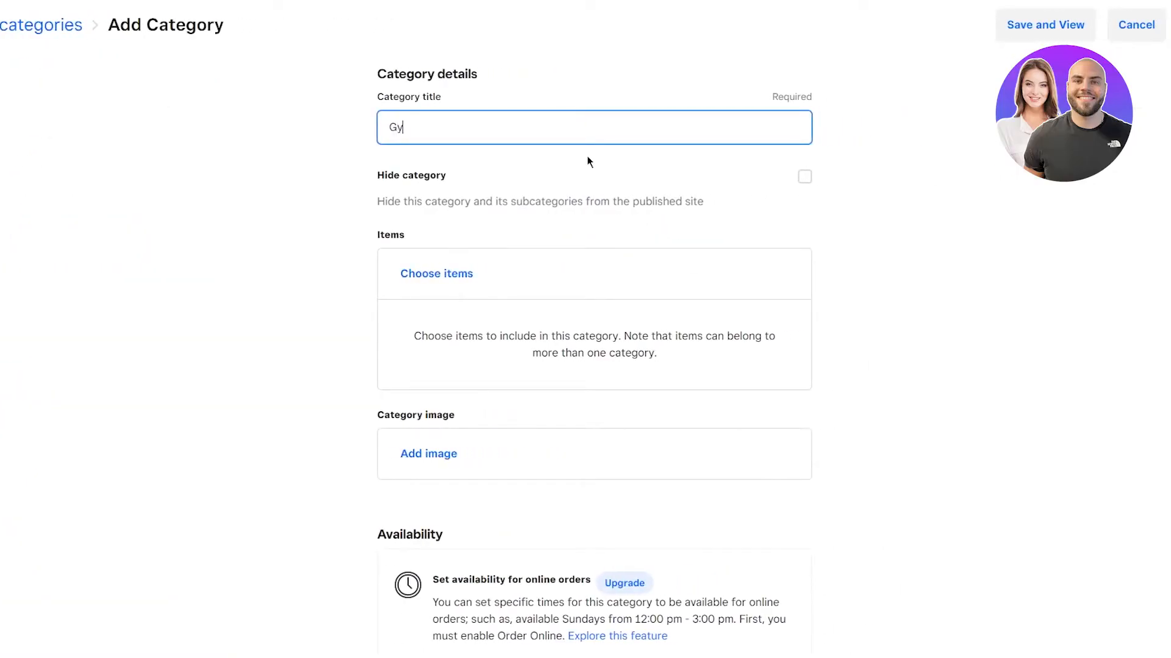
pyautogui.write('m Equipment')
pyautogui.click(421, 283)
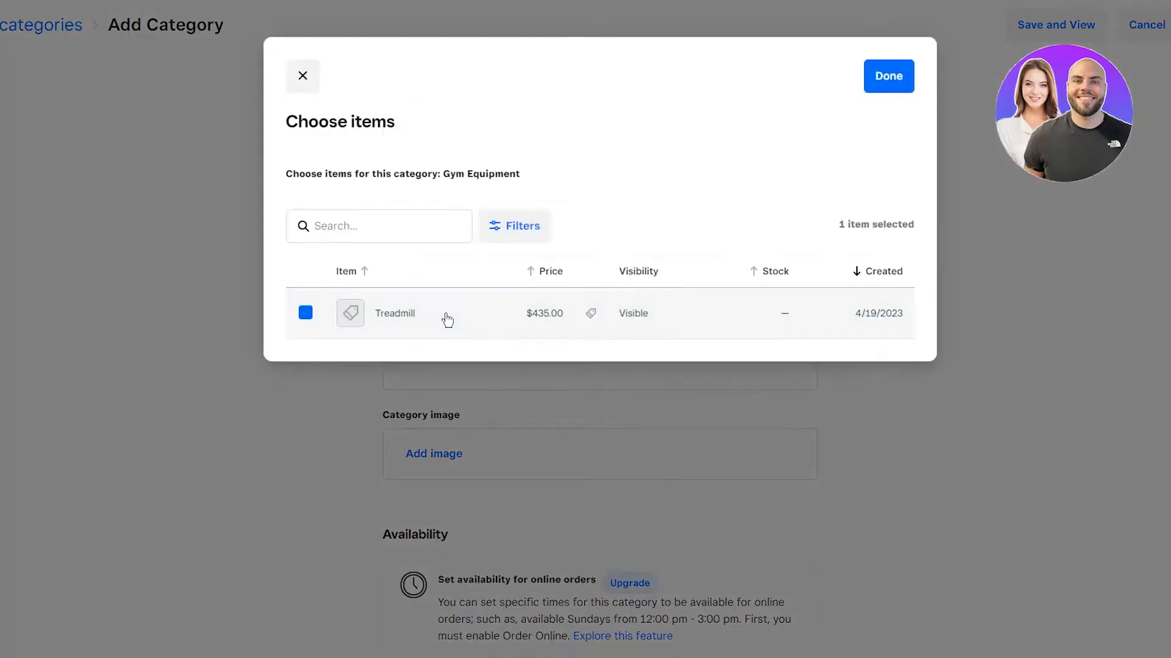
pyautogui.click(889, 79)
pyautogui.scroll(-2, 854, 354)
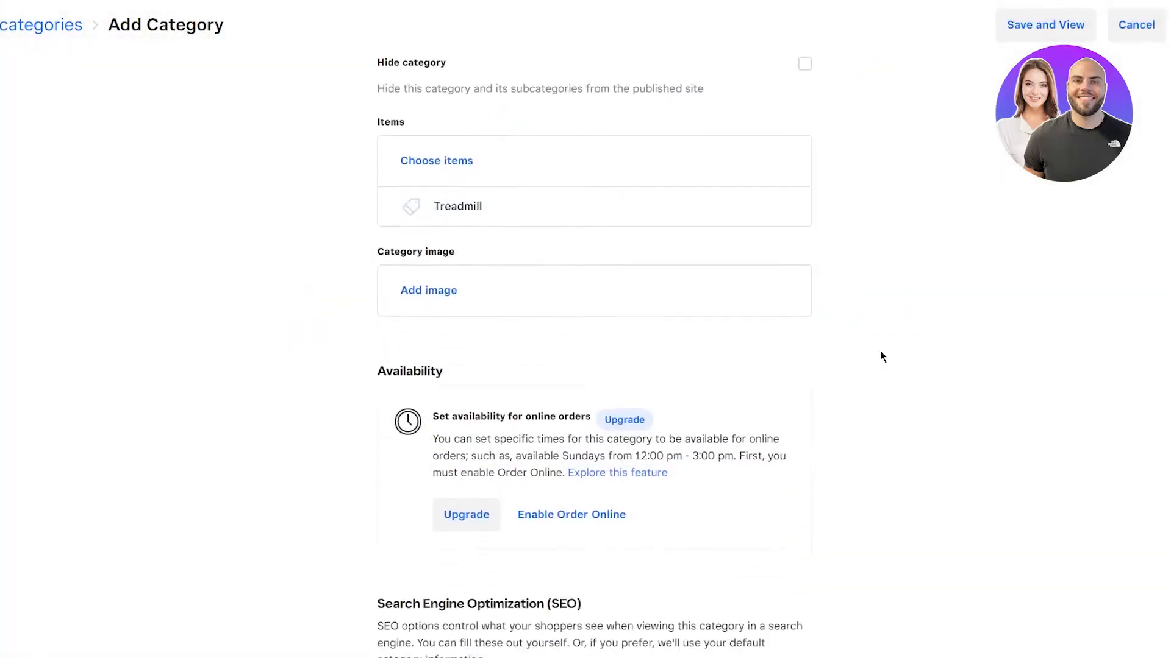
pyautogui.scroll(-1, 880, 351)
pyautogui.scroll(-5, 496, 271)
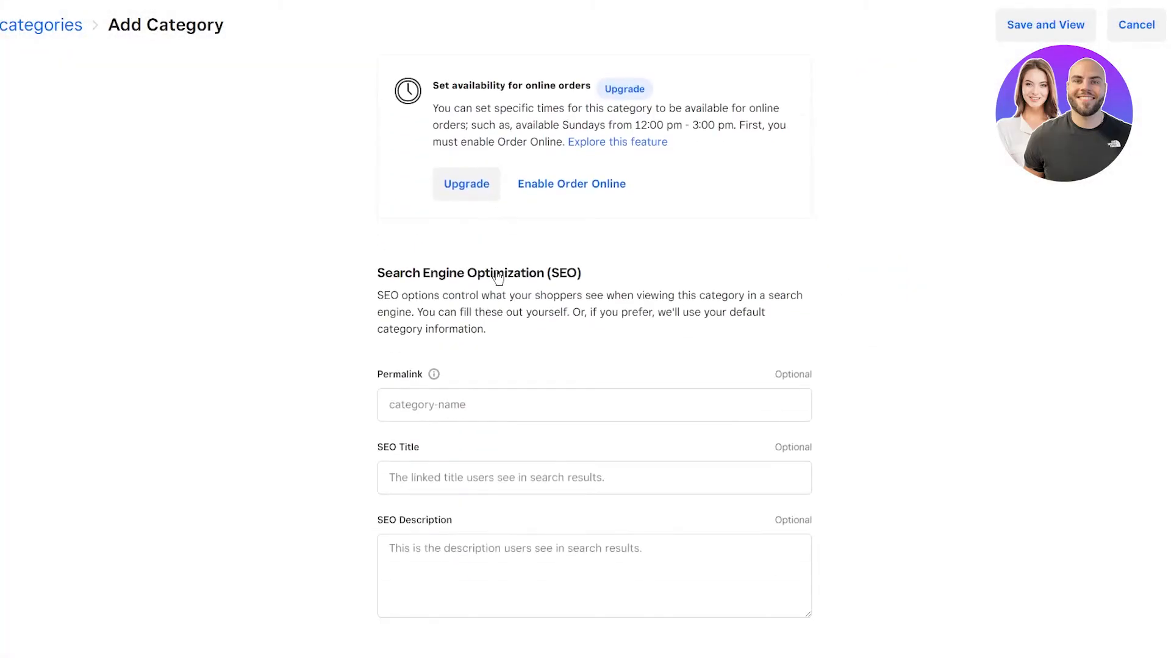
pyautogui.click(1149, 24)
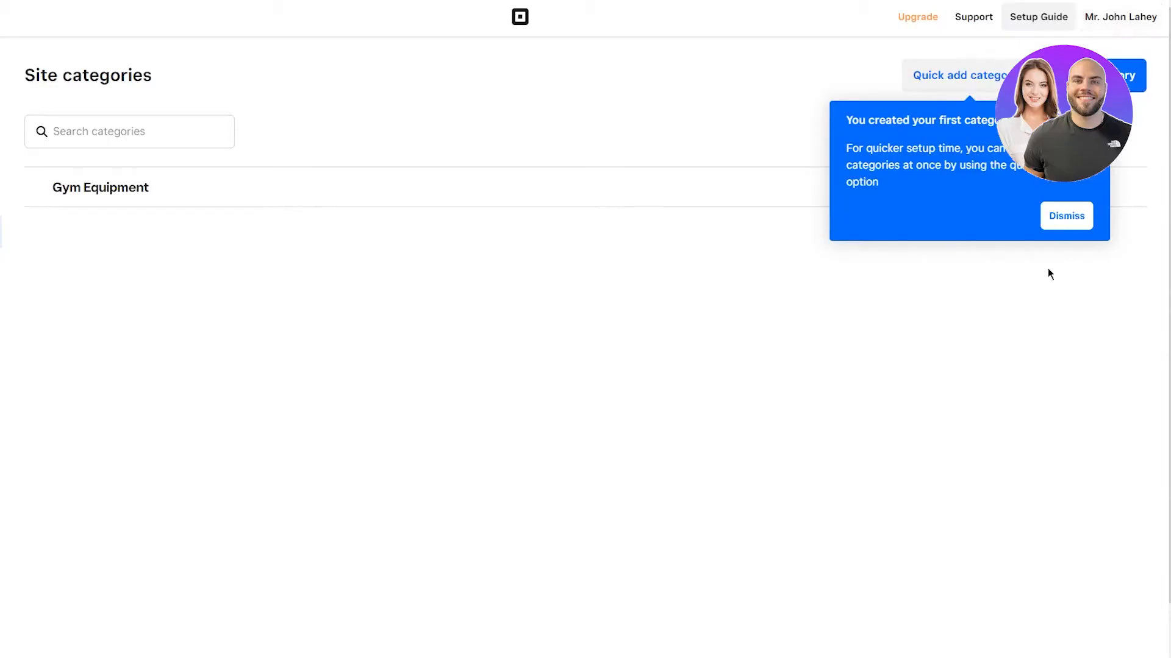
# Step: Dismiss the first-category tip, start a new coupon, then discard it without saving
pyautogui.click(1065, 217)
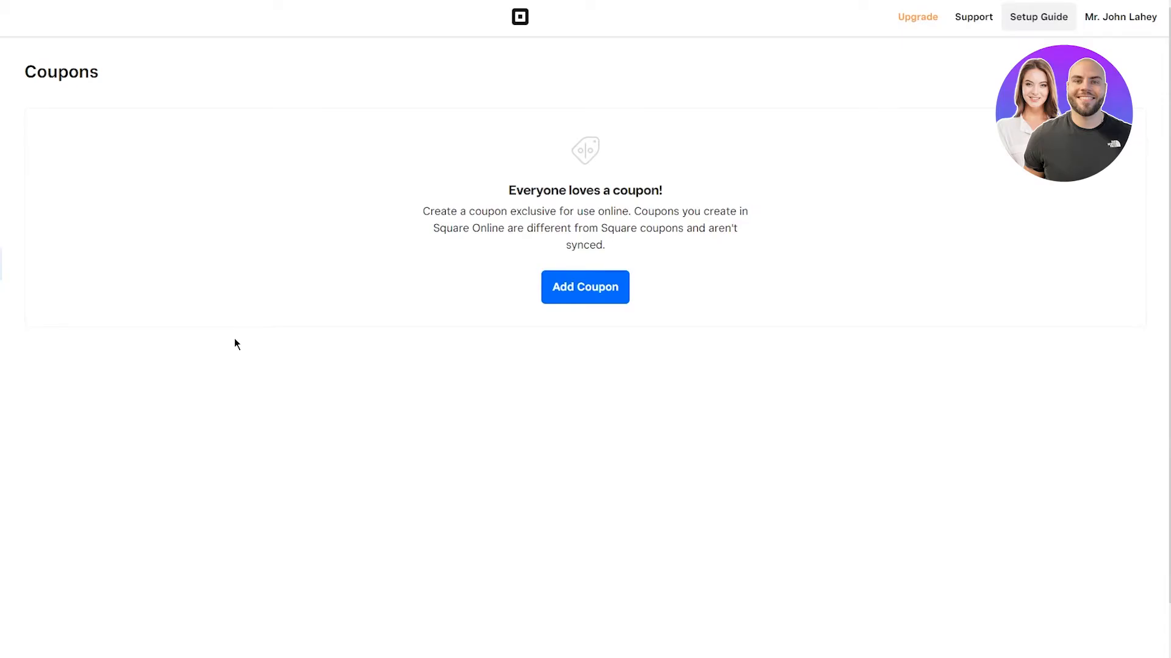
pyautogui.click(588, 298)
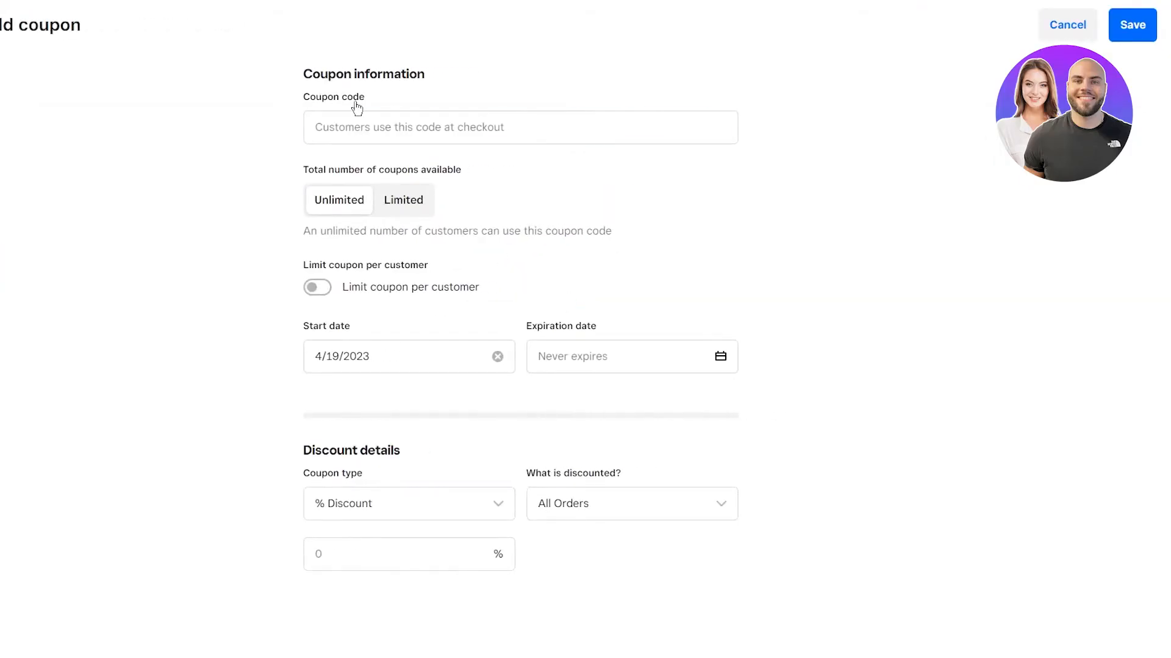
pyautogui.click(371, 128)
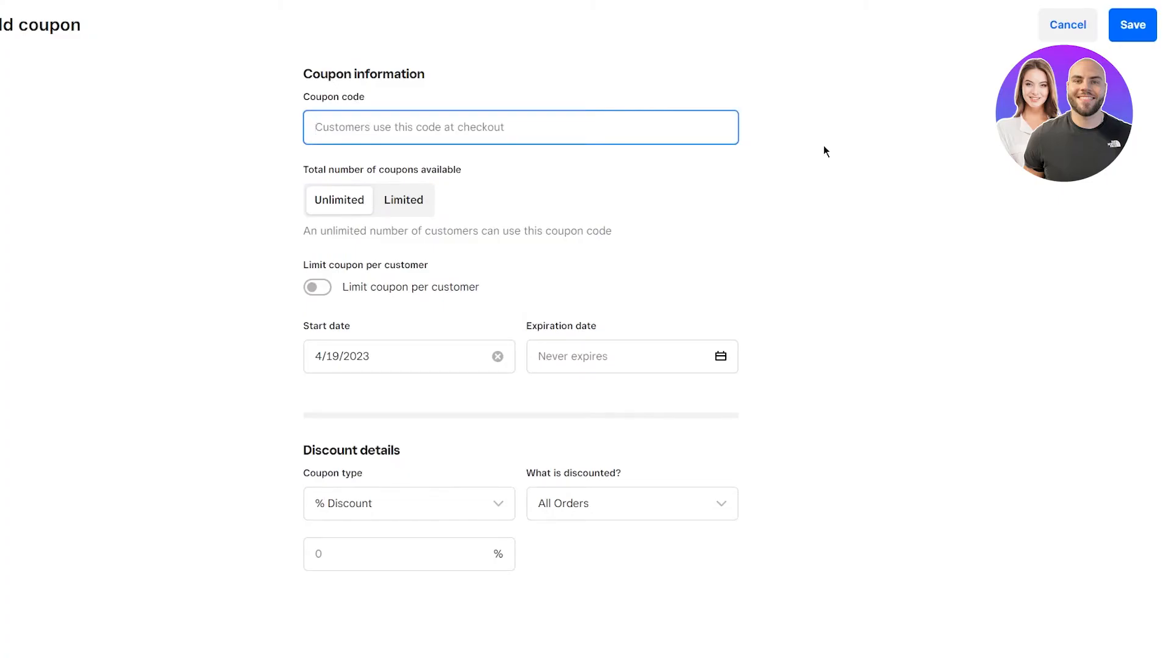
pyautogui.click(1078, 29)
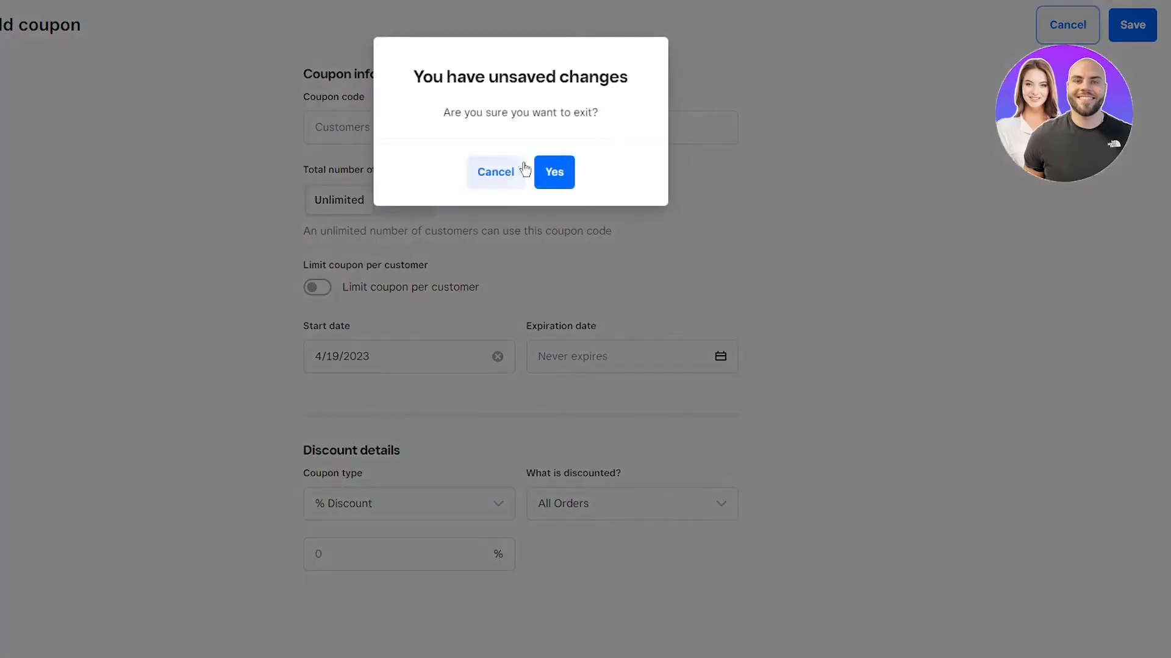
pyautogui.click(545, 173)
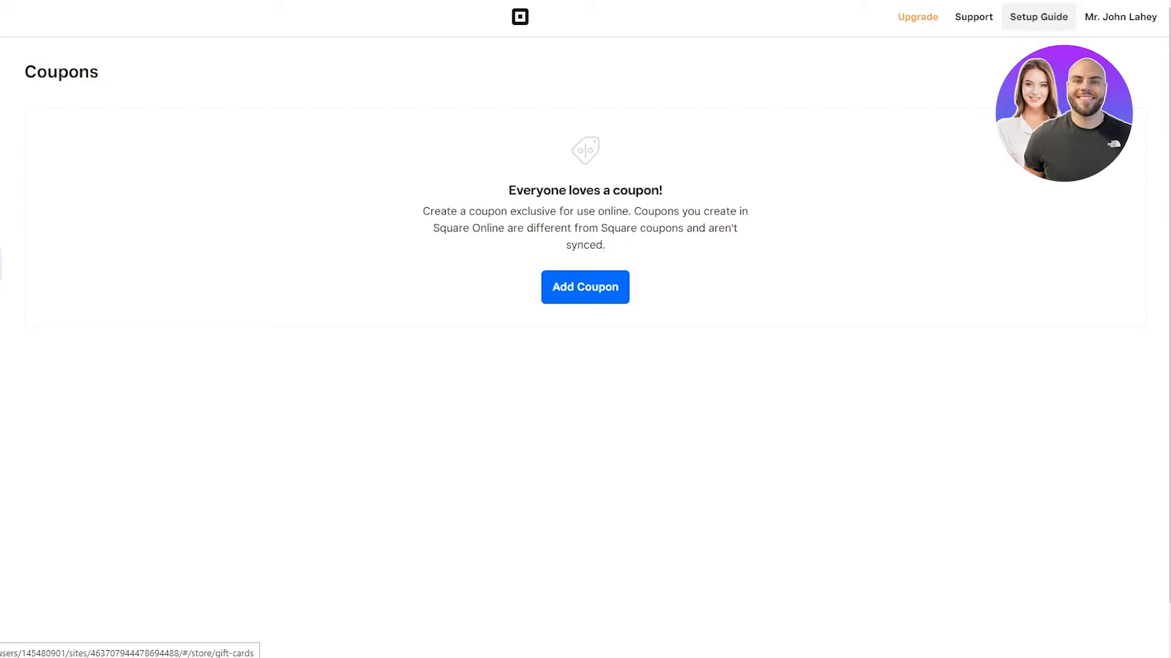
# Step: View the Gift Cards page, then read the Customer Reviews page description
pyautogui.click(1, 296)
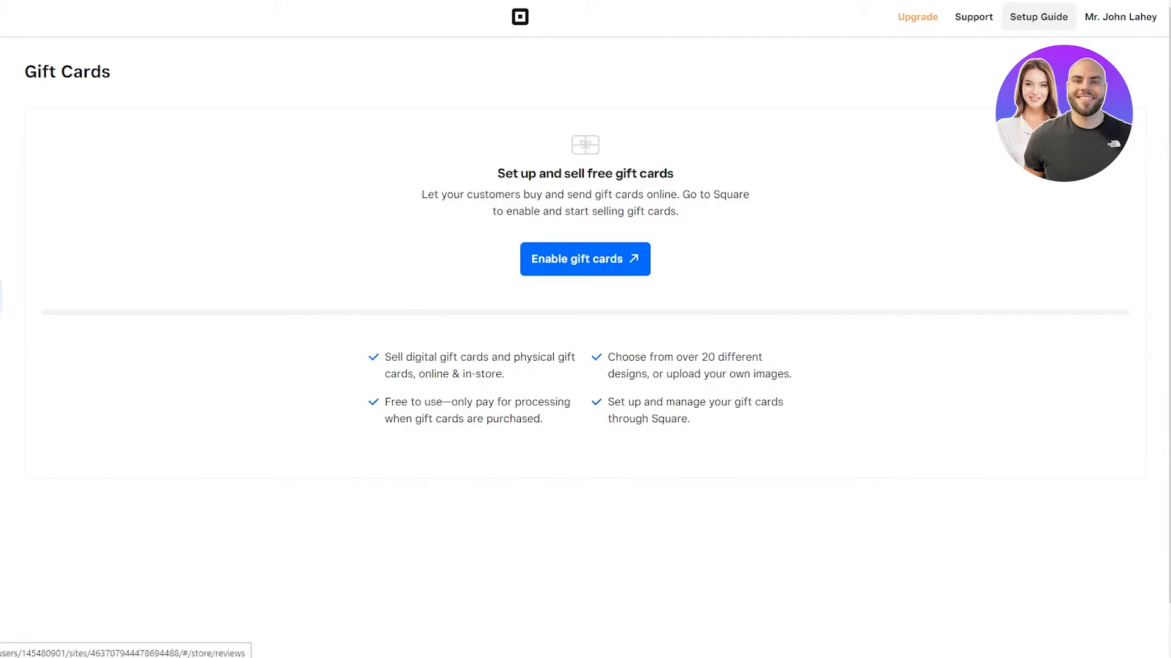
pyautogui.click(2, 327)
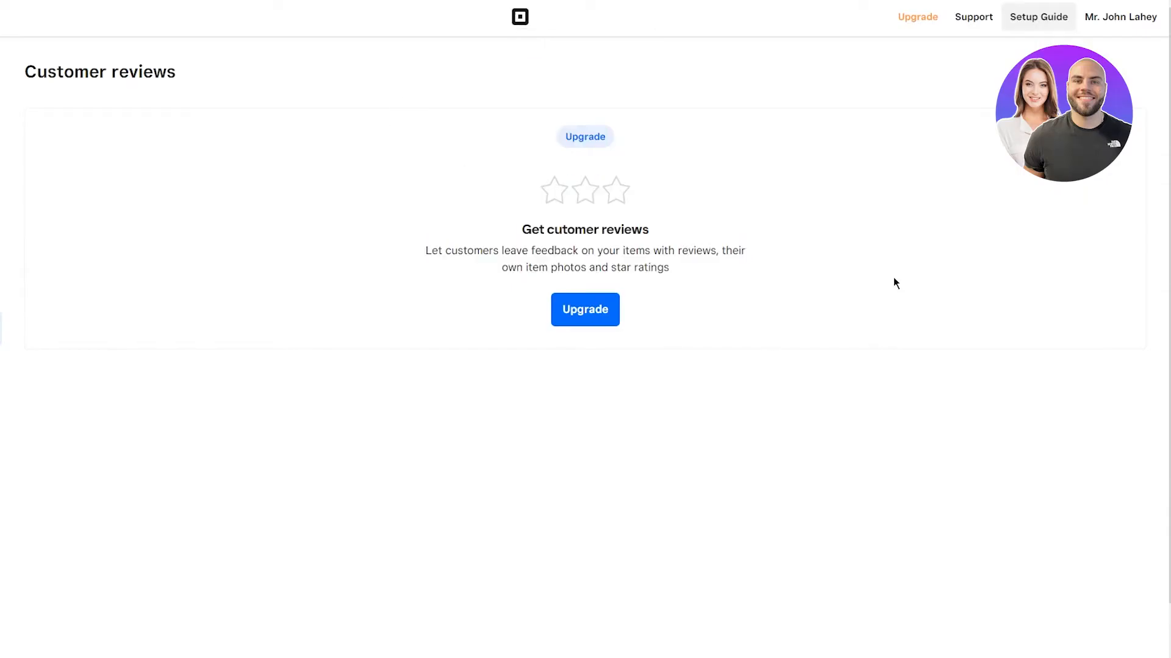
pyautogui.moveTo(368, 213); pyautogui.dragTo(888, 355)
pyautogui.click(408, 176)
pyautogui.hscroll(-3, 91, 396)
# Step: Open Item Sync, then scroll through the Item Preferences settings
pyautogui.click(42, 361)
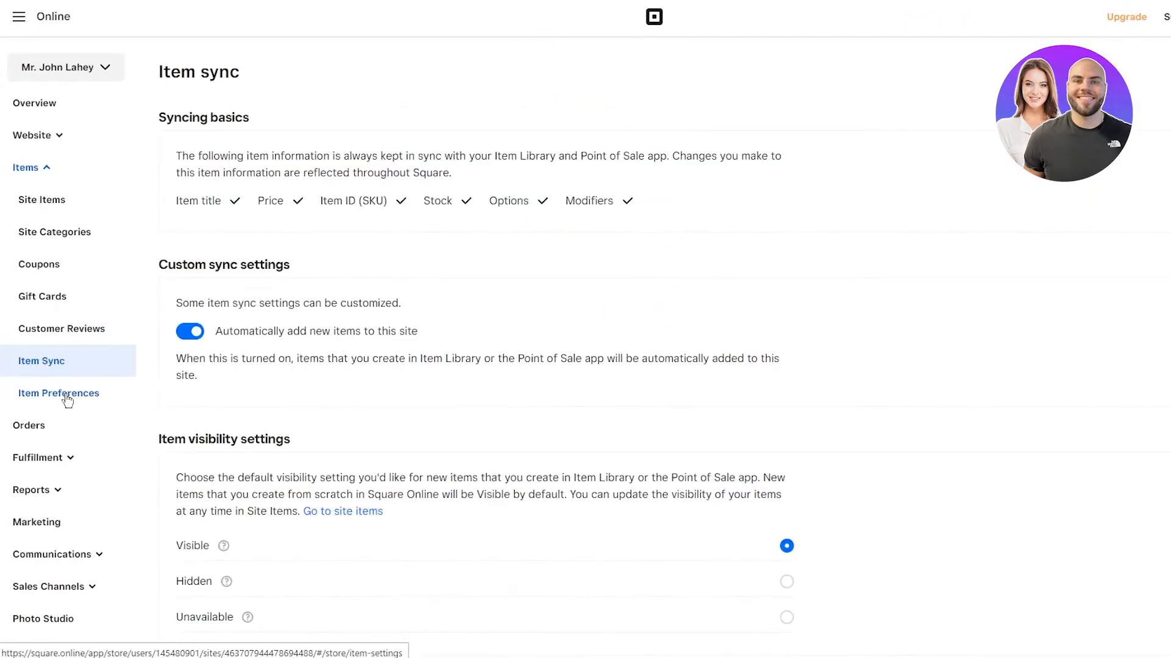
pyautogui.click(68, 396)
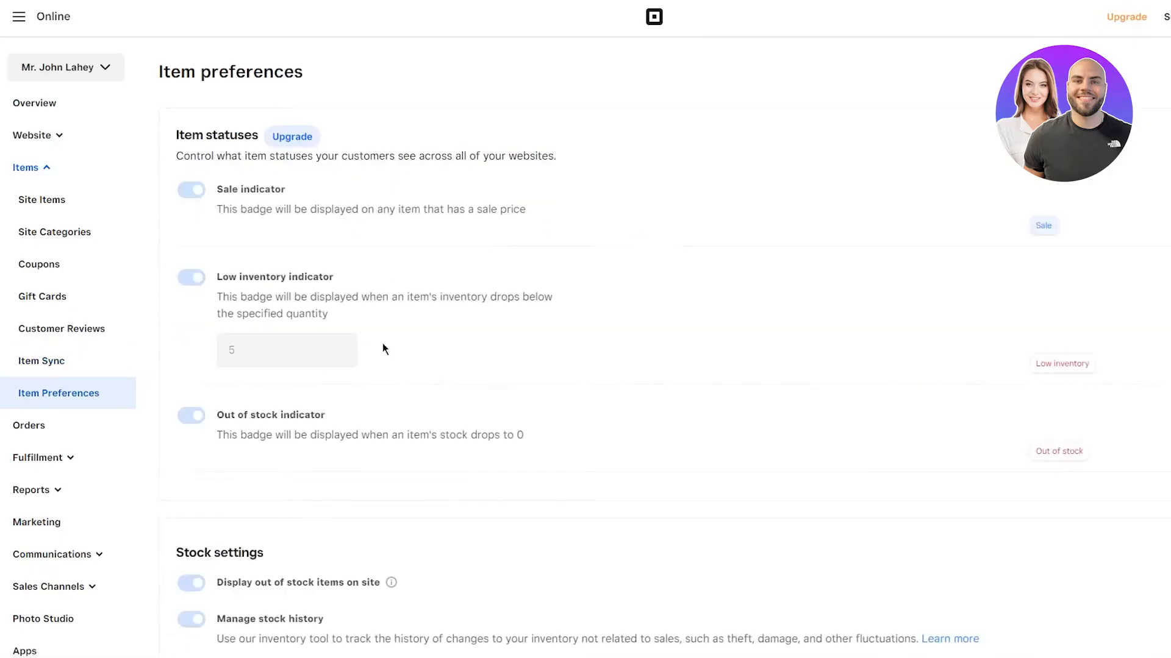
pyautogui.scroll(-5, 125, 228)
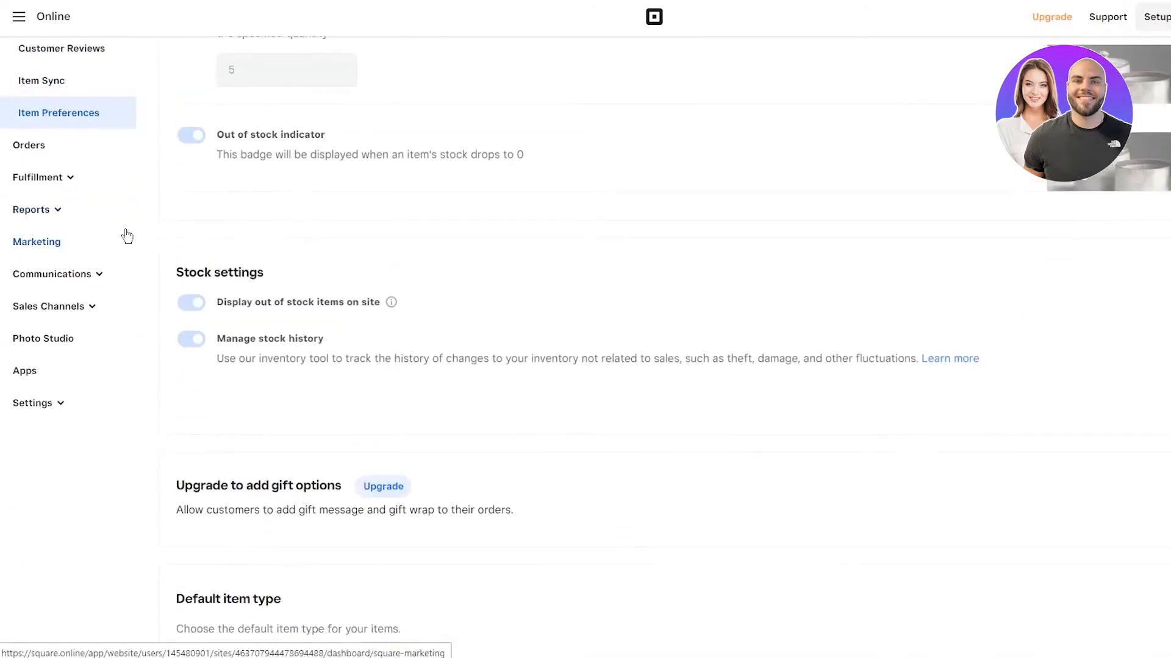
# Step: Open the Orders page and scroll through its empty order list
pyautogui.click(39, 147)
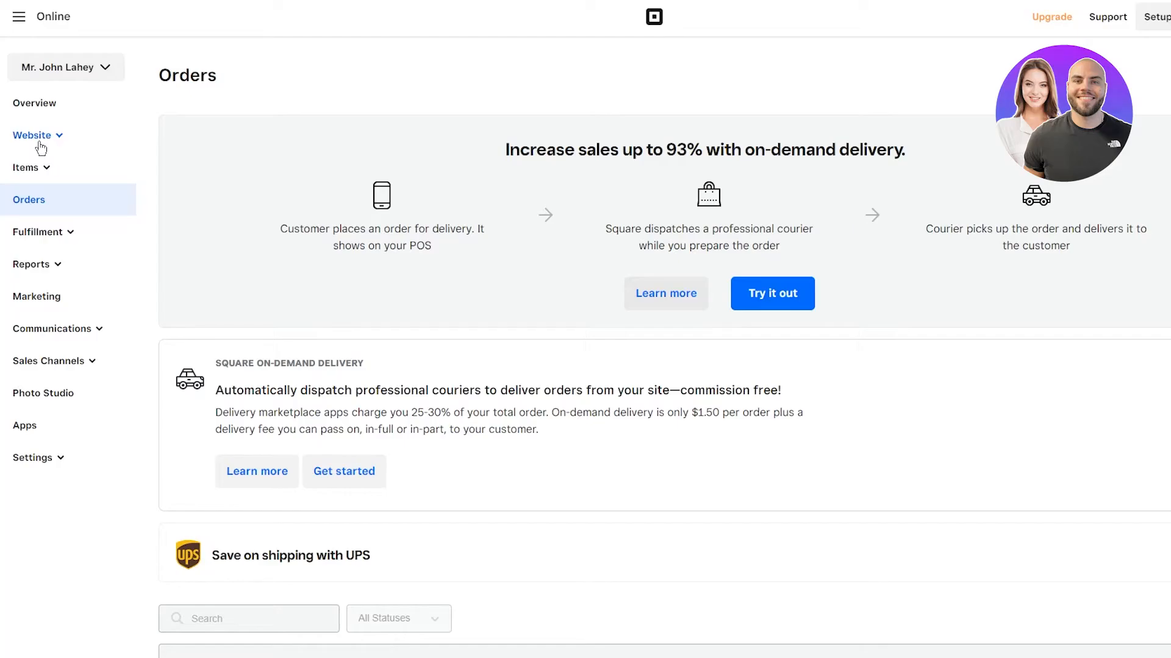
pyautogui.scroll(-3, 398, 323)
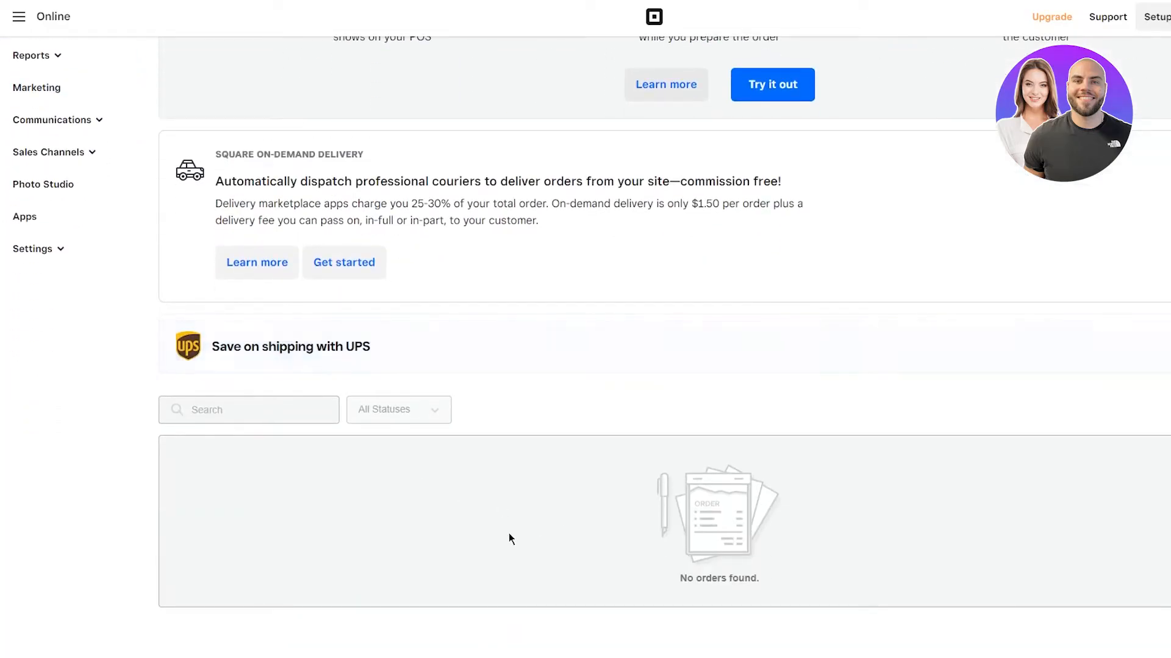
pyautogui.scroll(3, 144, 411)
# Step: Review the Pickup & Delivery settings under Fulfillment, then open the Reports Summary
pyautogui.click(68, 241)
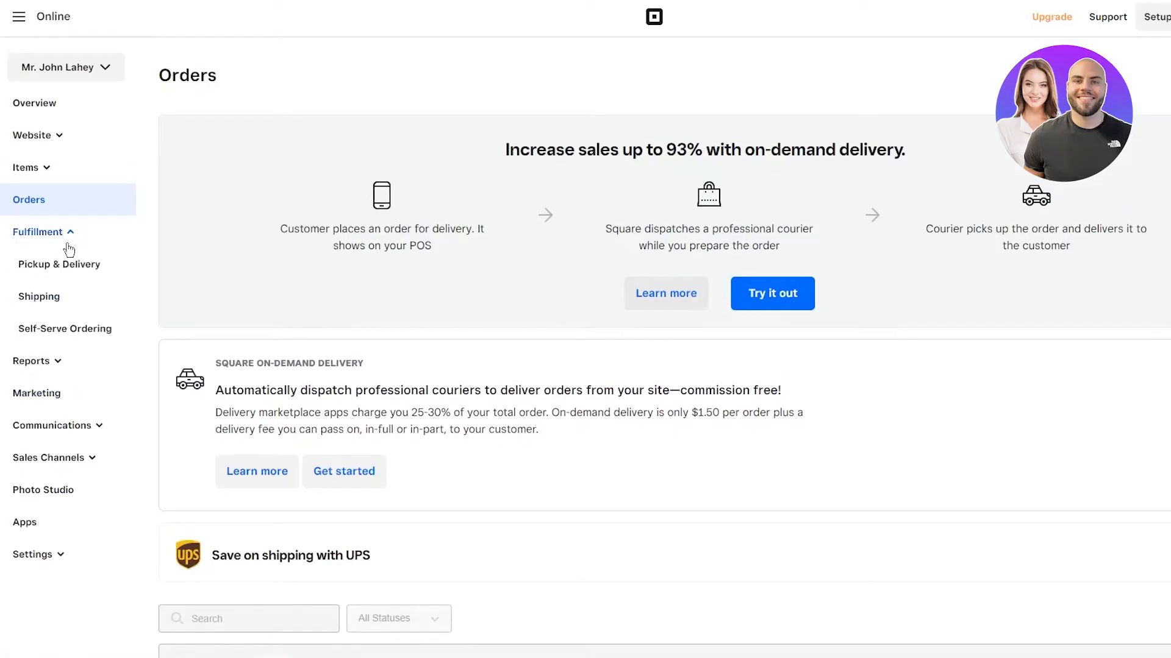
pyautogui.click(21, 239)
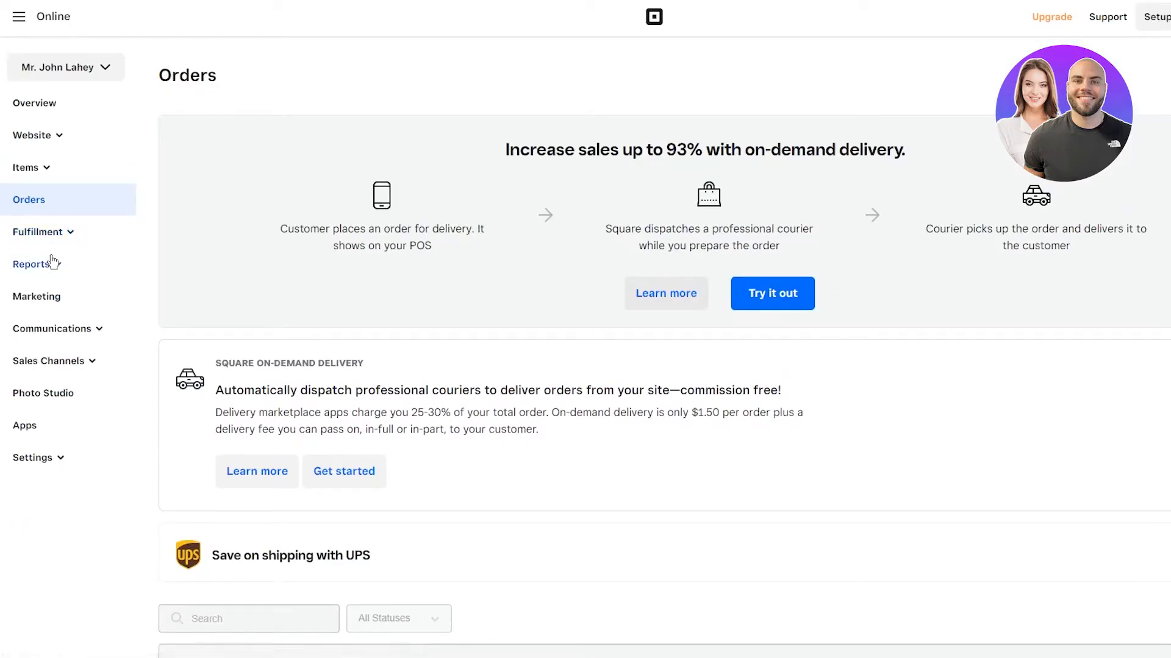
pyautogui.click(46, 247)
pyautogui.click(49, 268)
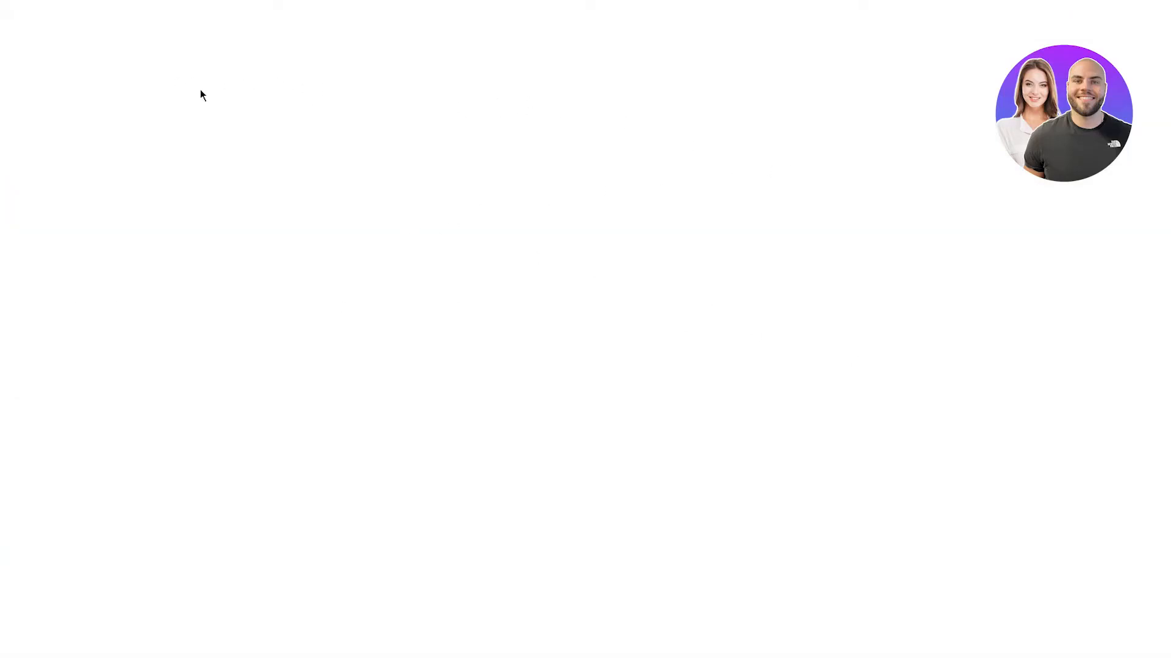
pyautogui.moveTo(201, 94); pyautogui.dragTo(743, 506)
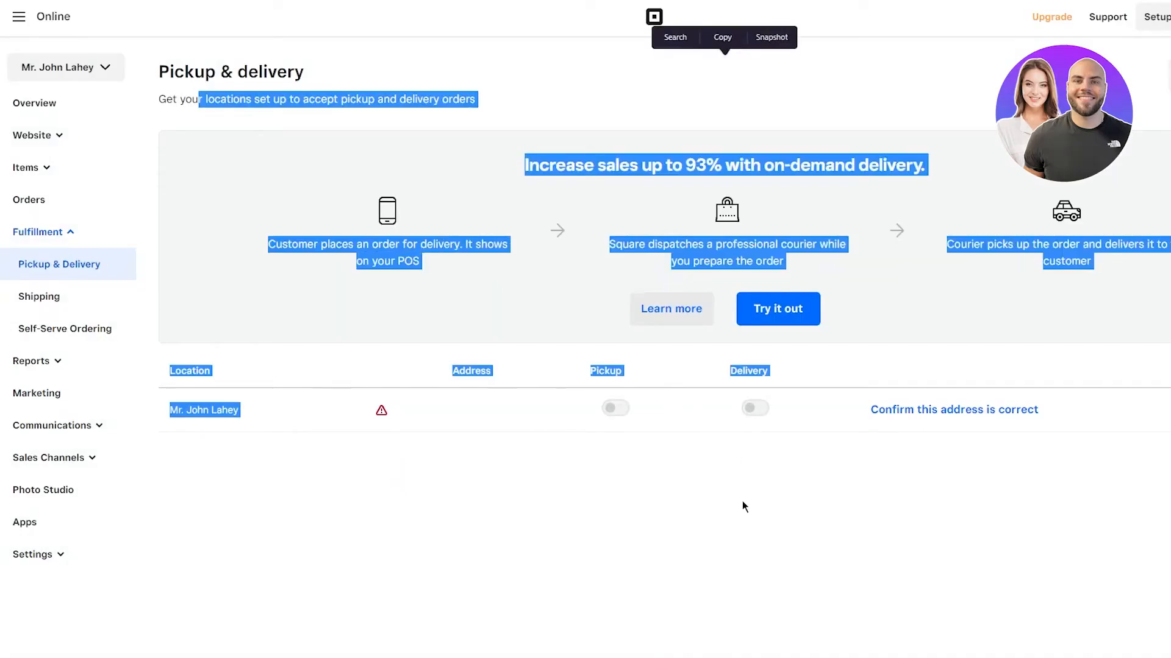
pyautogui.click(742, 502)
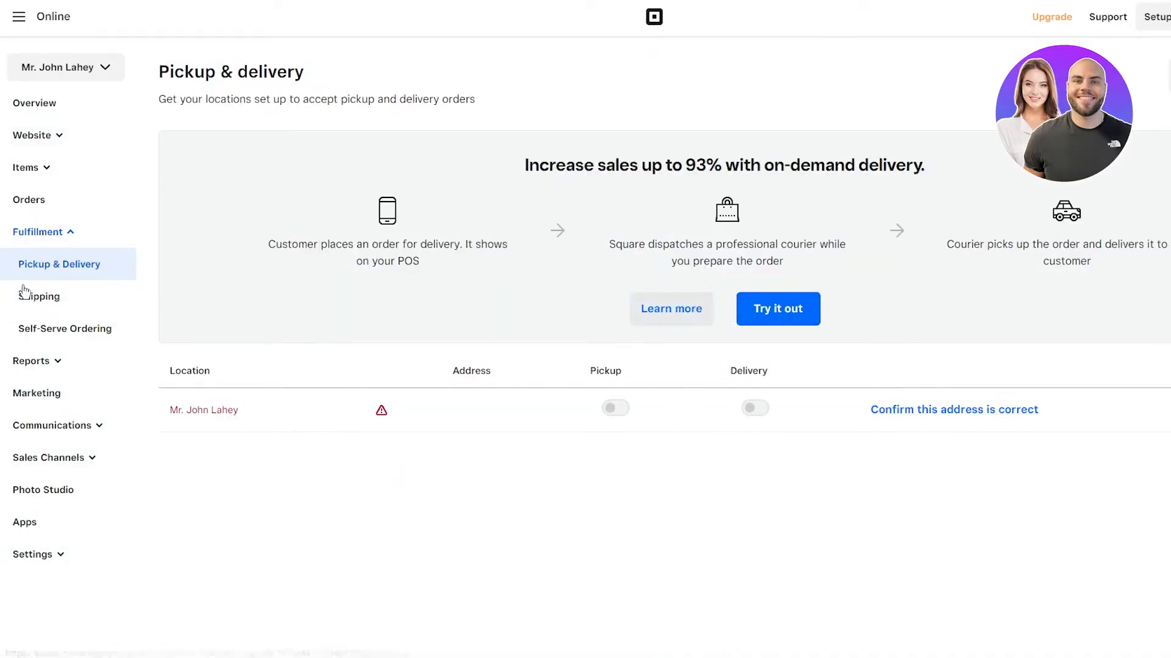
pyautogui.click(55, 366)
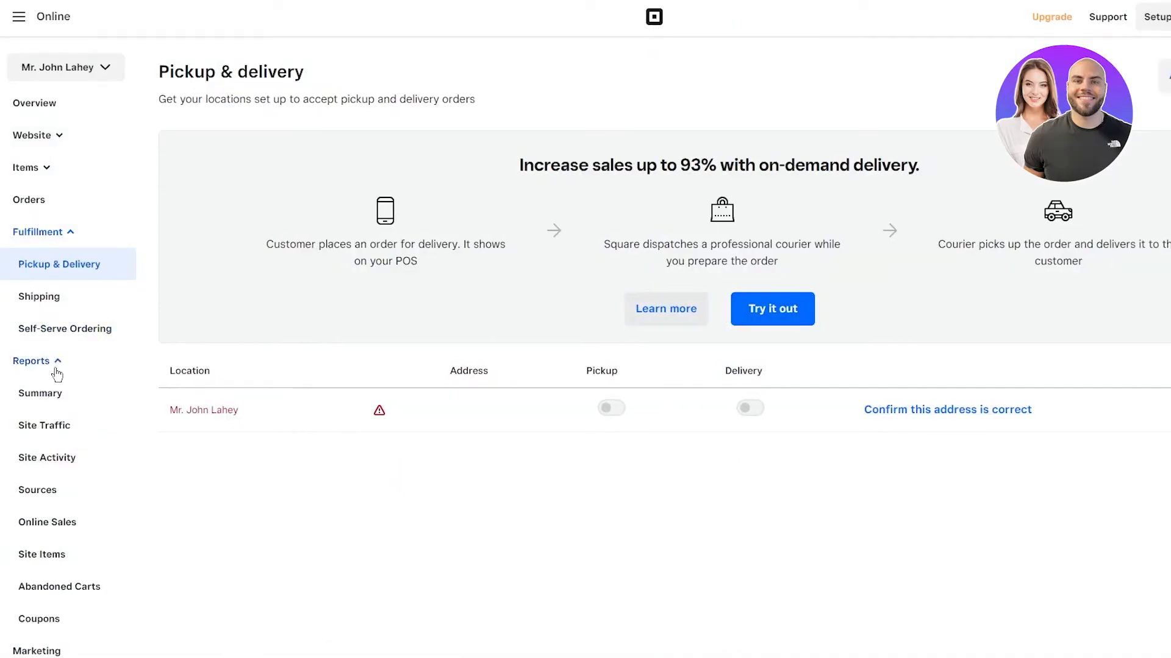
pyautogui.click(36, 394)
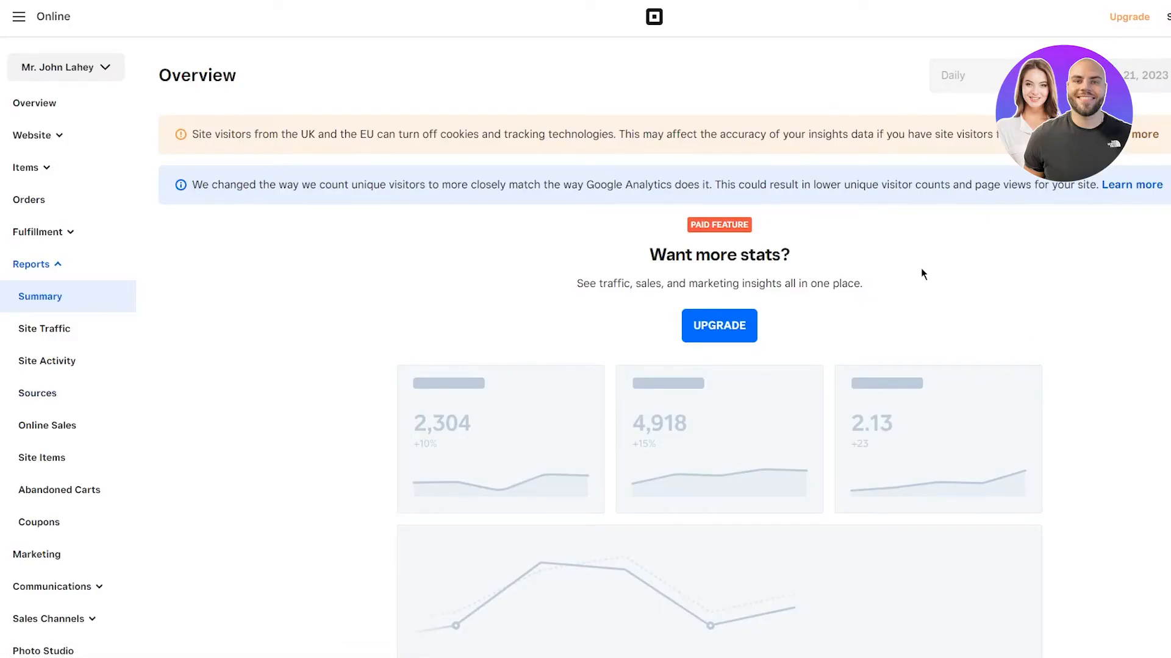
# Step: Browse the Summary, Site Traffic and Site Activity reports, then the Sources report
pyautogui.scroll(-1, 938, 268)
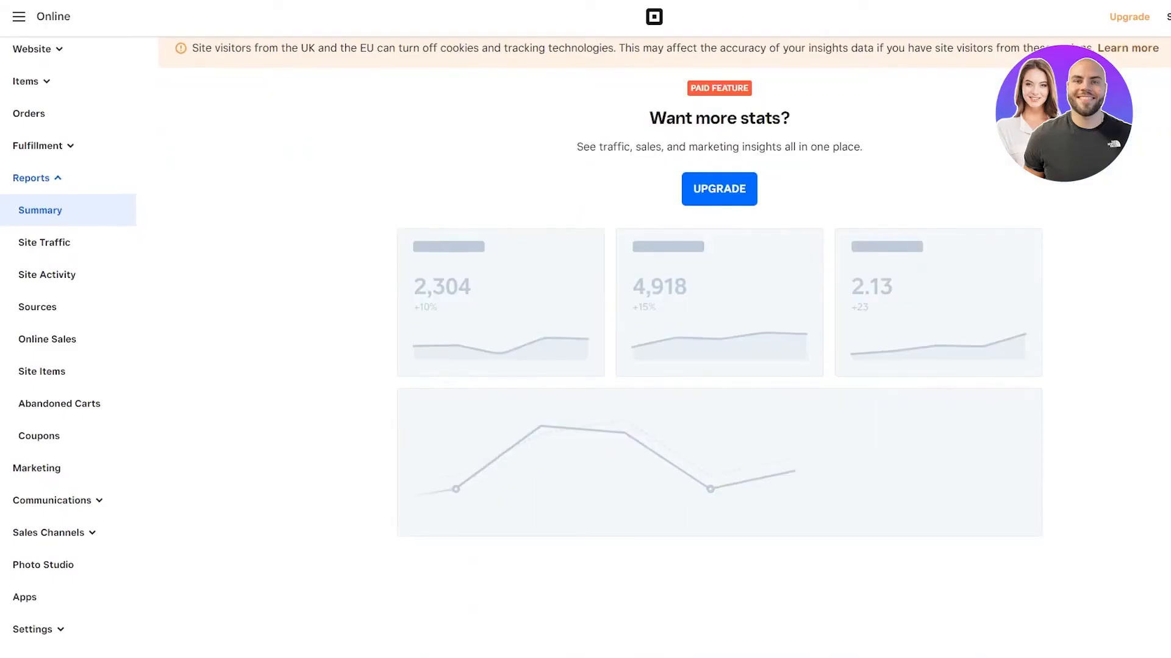
pyautogui.scroll(1, 76, 313)
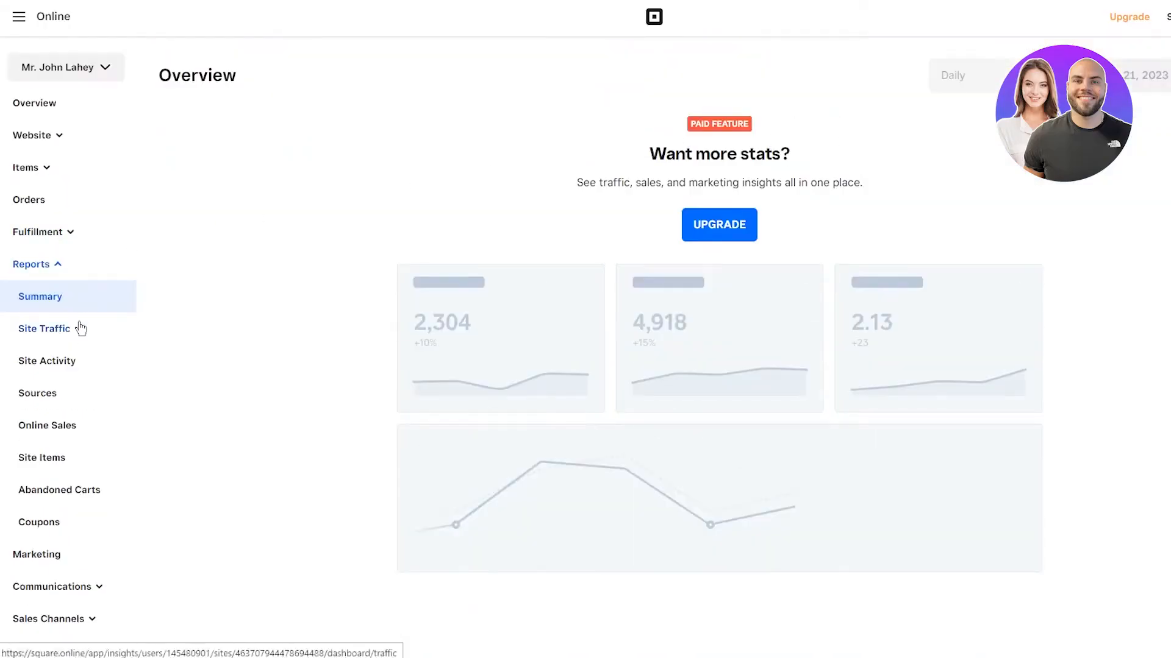
pyautogui.click(59, 332)
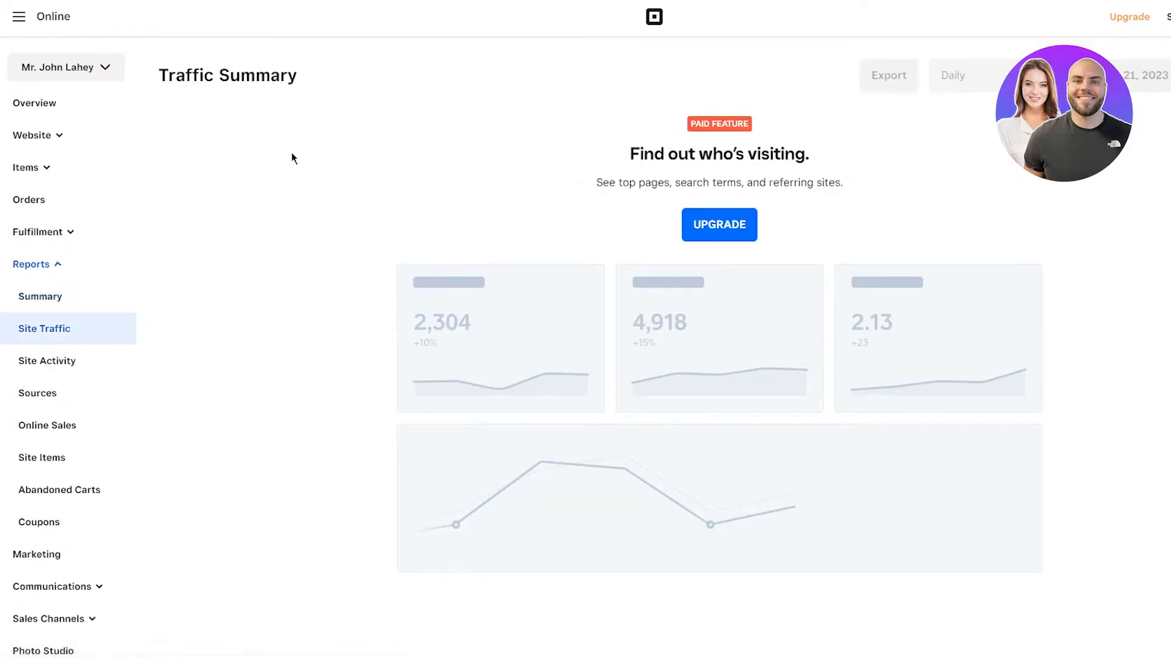
pyautogui.scroll(-2, 217, 254)
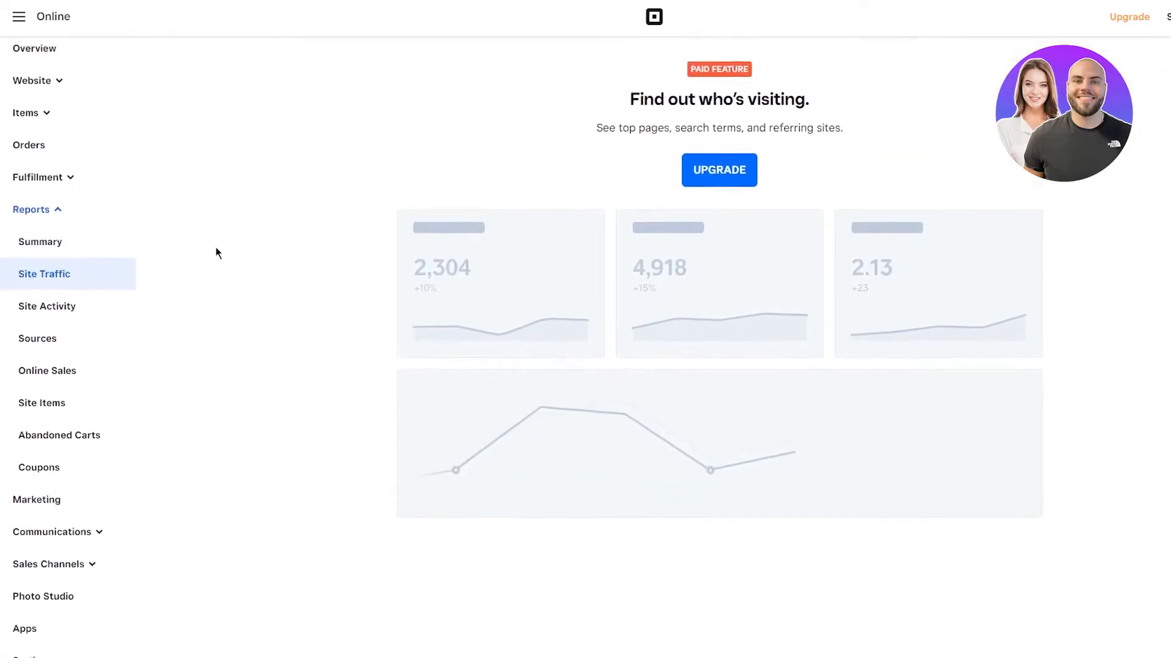
pyautogui.scroll(2, 546, 296)
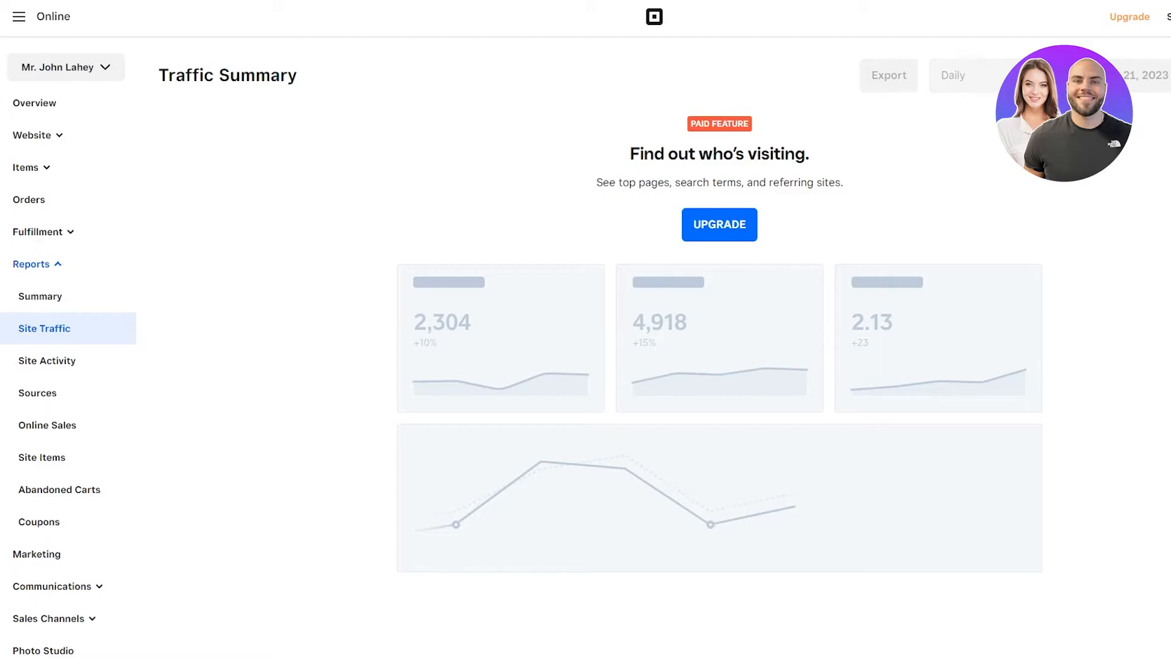
pyautogui.click(56, 357)
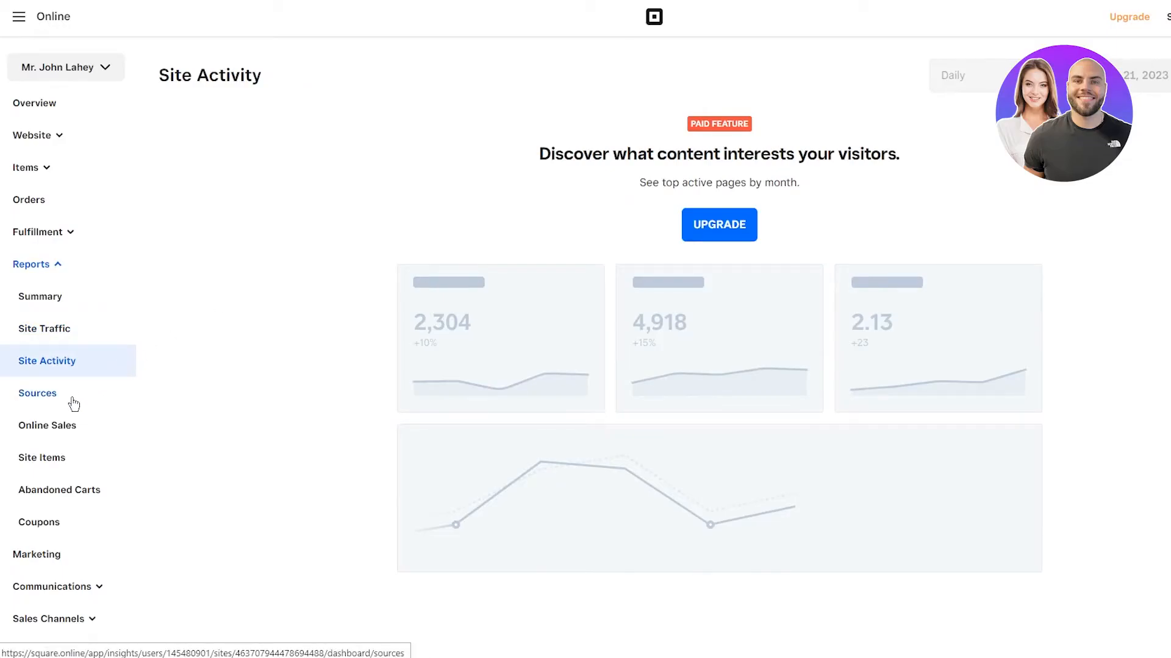
pyautogui.click(74, 404)
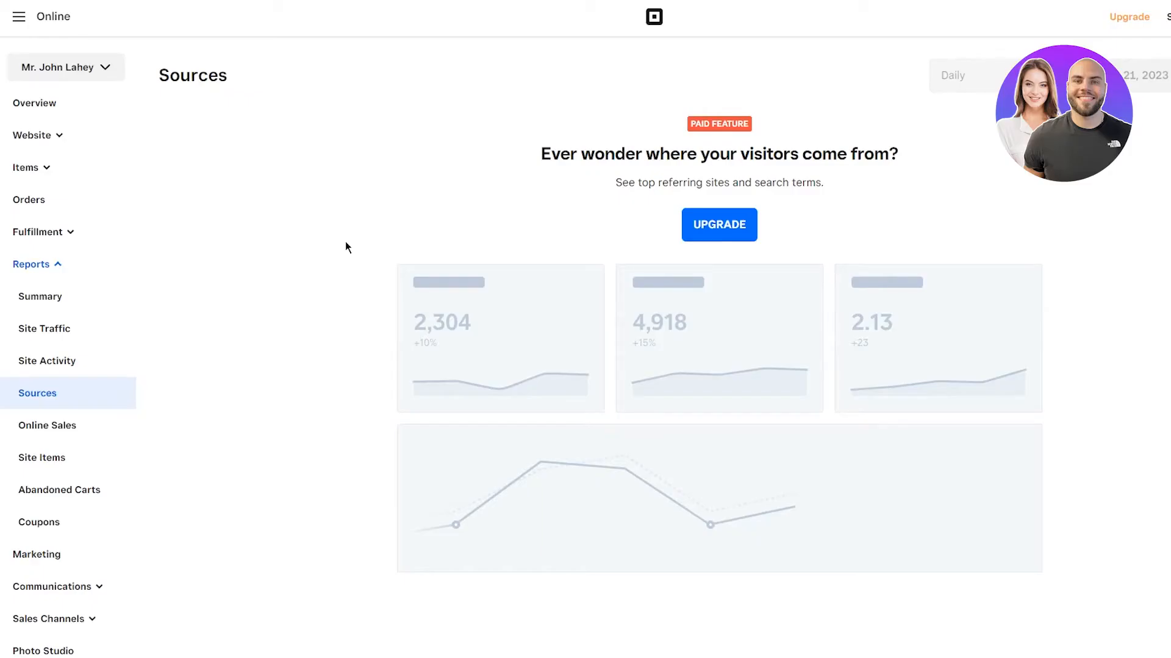
pyautogui.scroll(-1, 101, 412)
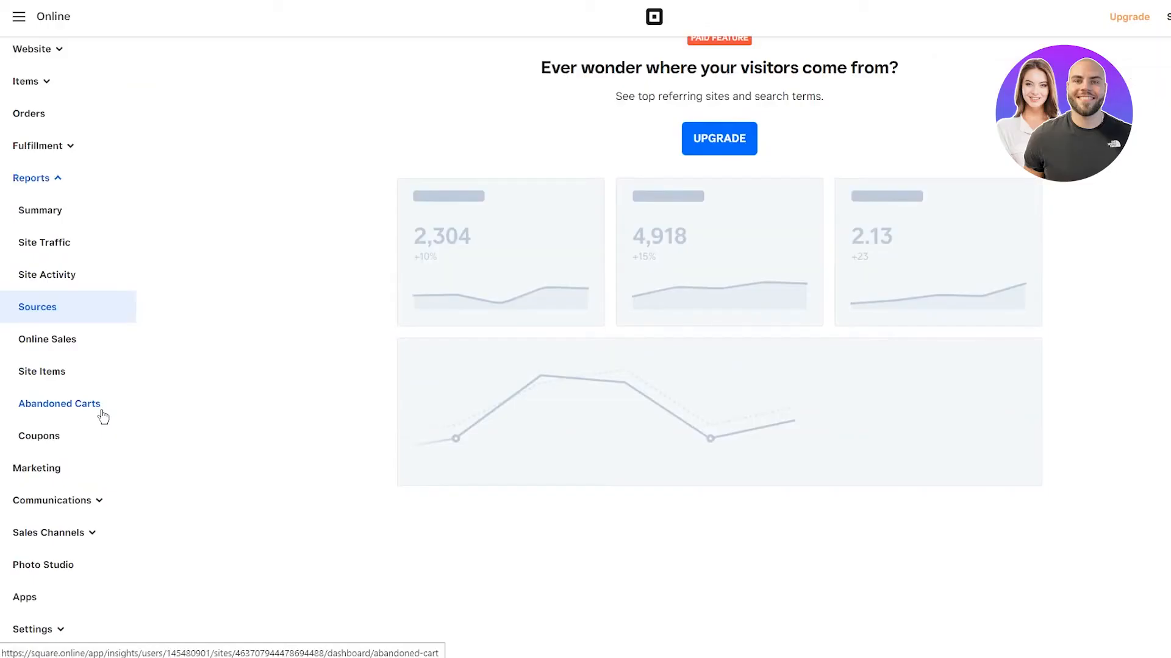
# Step: Open the Abandoned Carts report and read through the Coupons report description
pyautogui.click(101, 412)
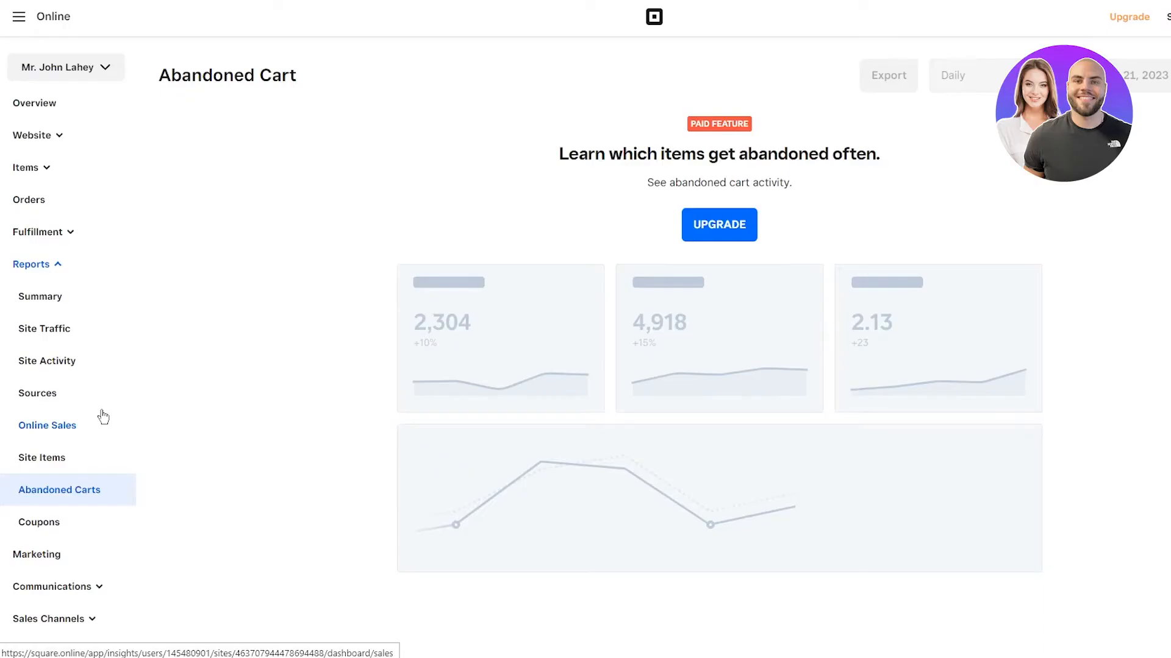
pyautogui.scroll(-2, 191, 409)
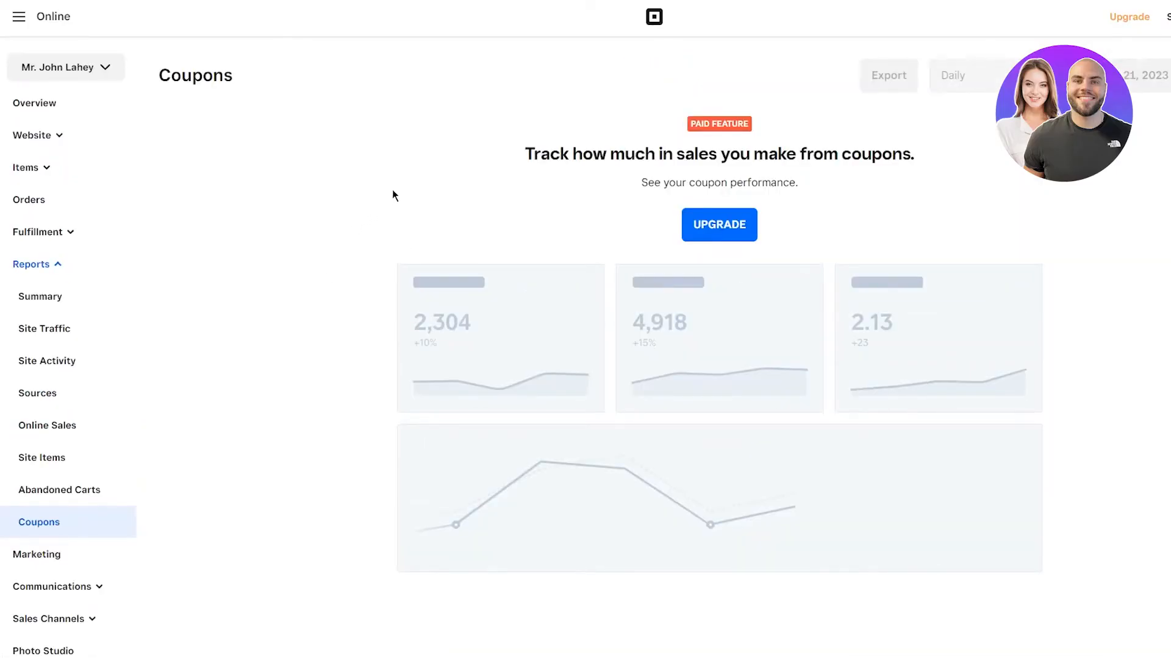
pyautogui.moveTo(645, 156); pyautogui.dragTo(1006, 189)
pyautogui.click(606, 165)
pyautogui.scroll(-2, 366, 275)
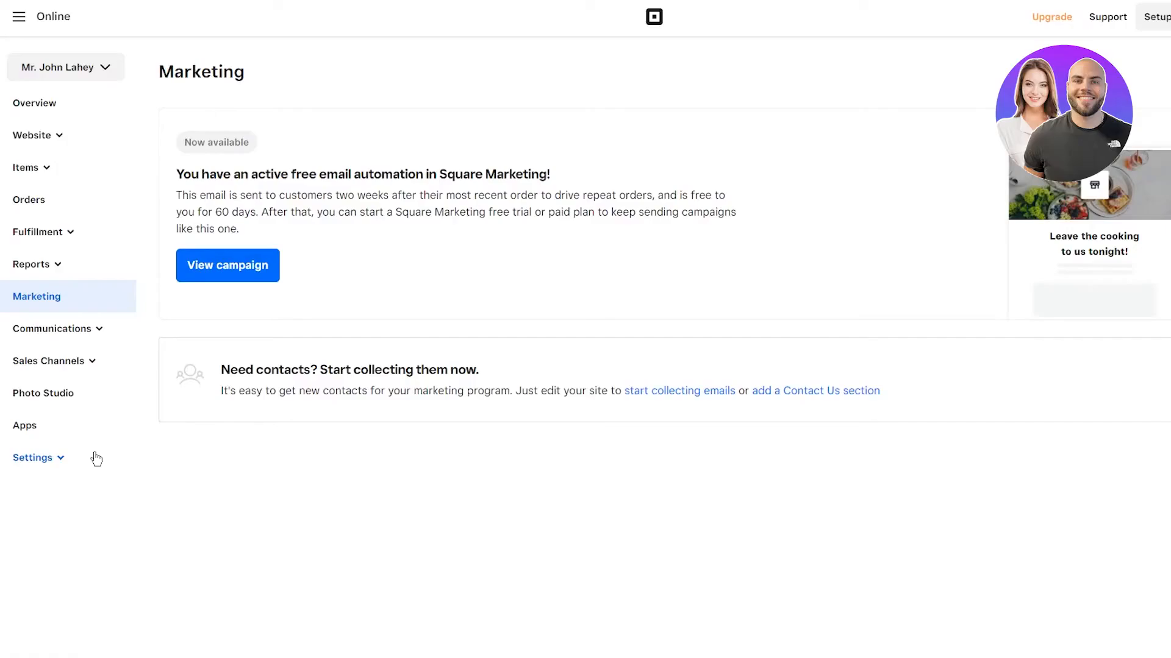
# Step: Review the active email campaign, scan the Automations list (all Email inactive), and open Get more Google reviews
pyautogui.click(244, 270)
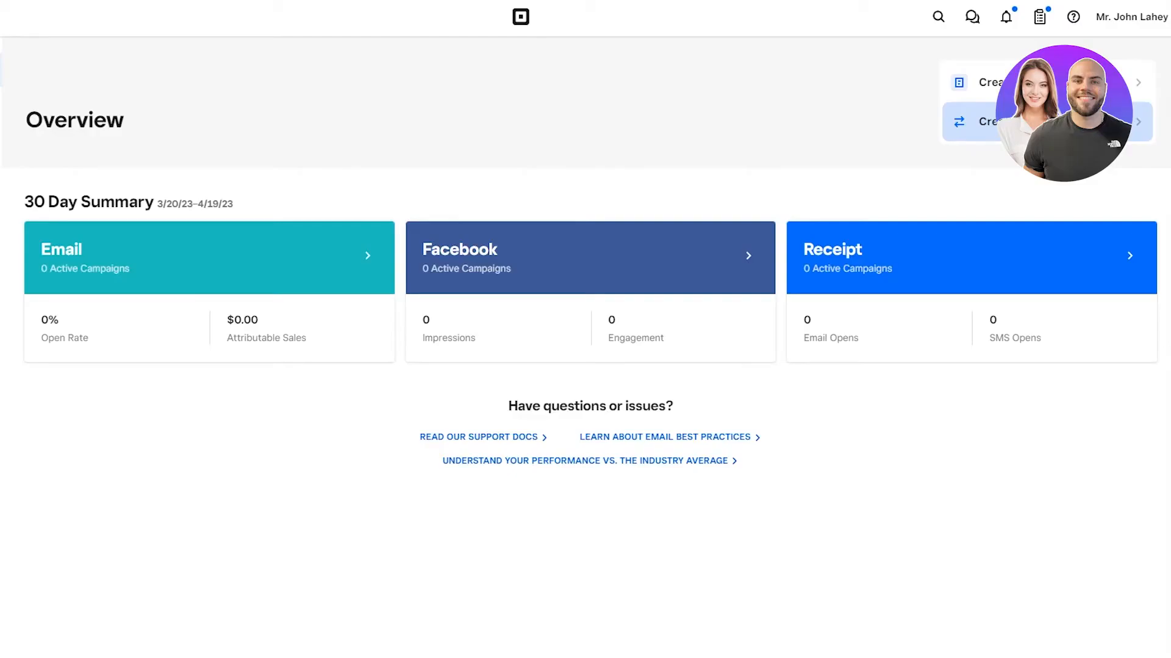
pyautogui.click(2, 137)
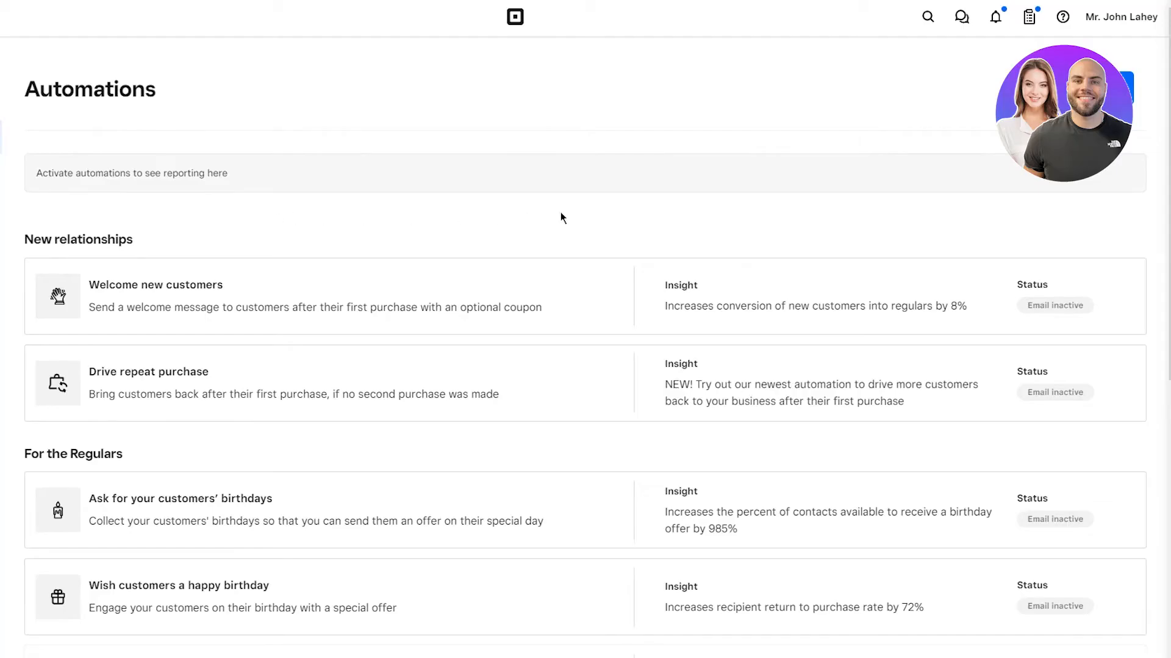
pyautogui.scroll(-8, 561, 216)
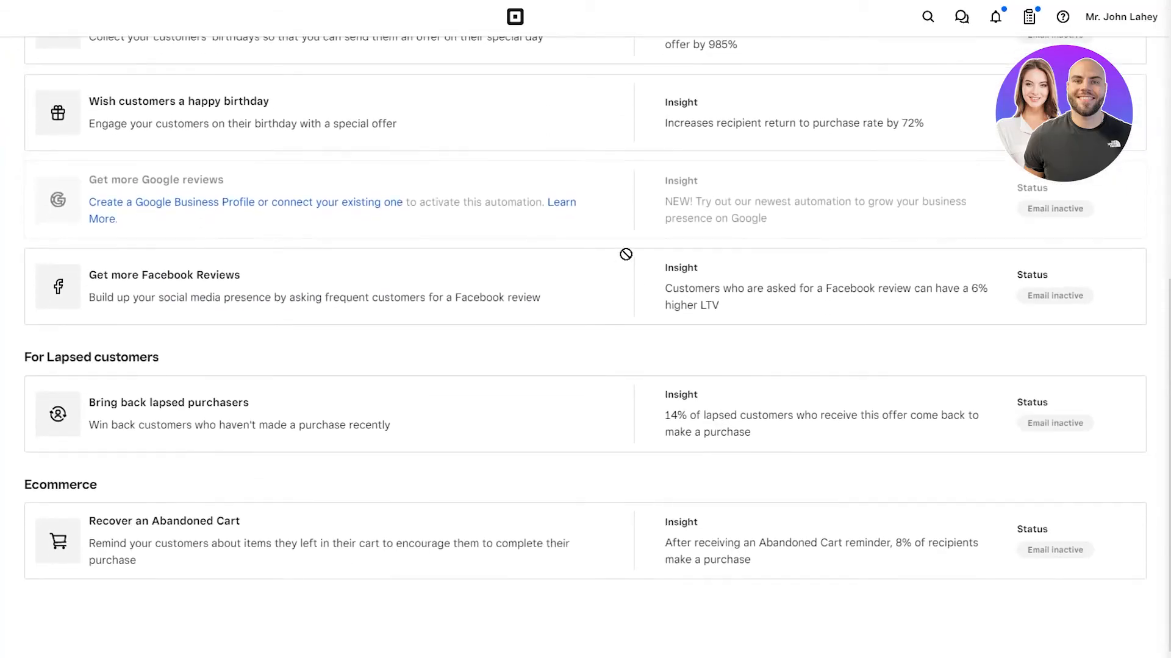
pyautogui.scroll(8, 626, 255)
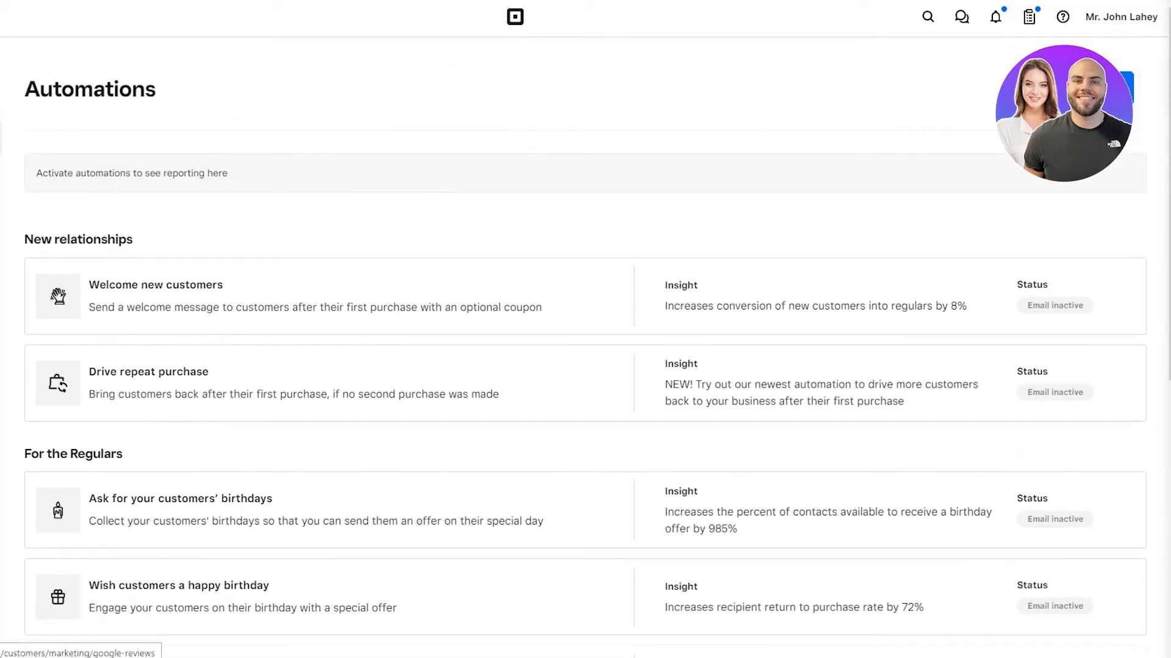
pyautogui.click(0, 171)
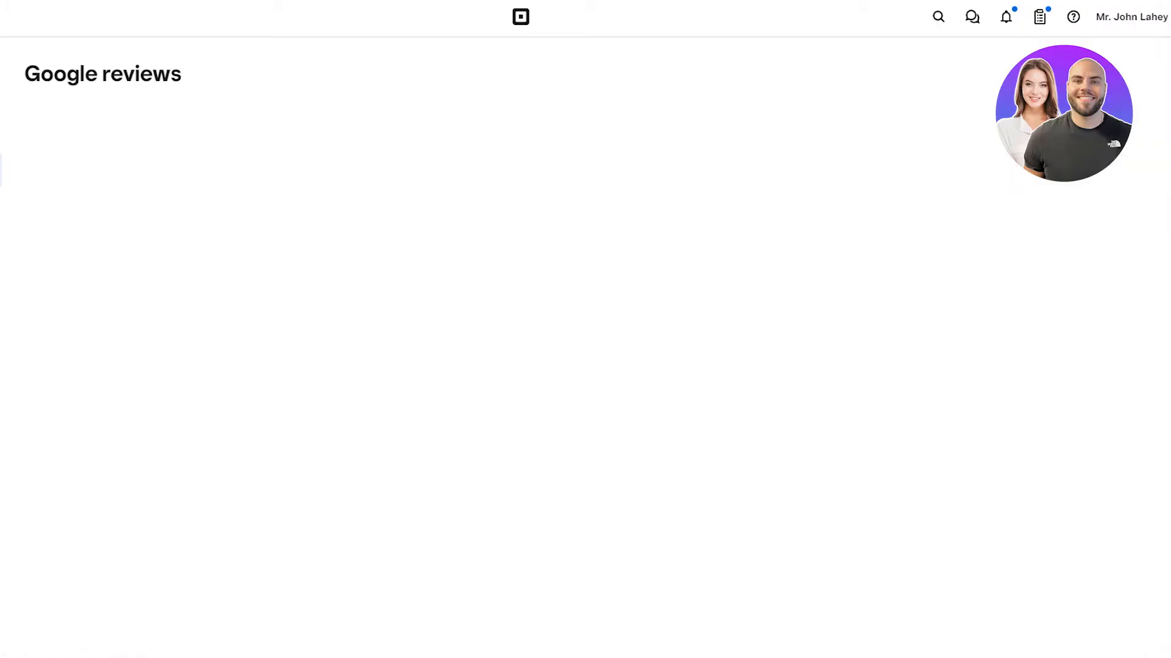
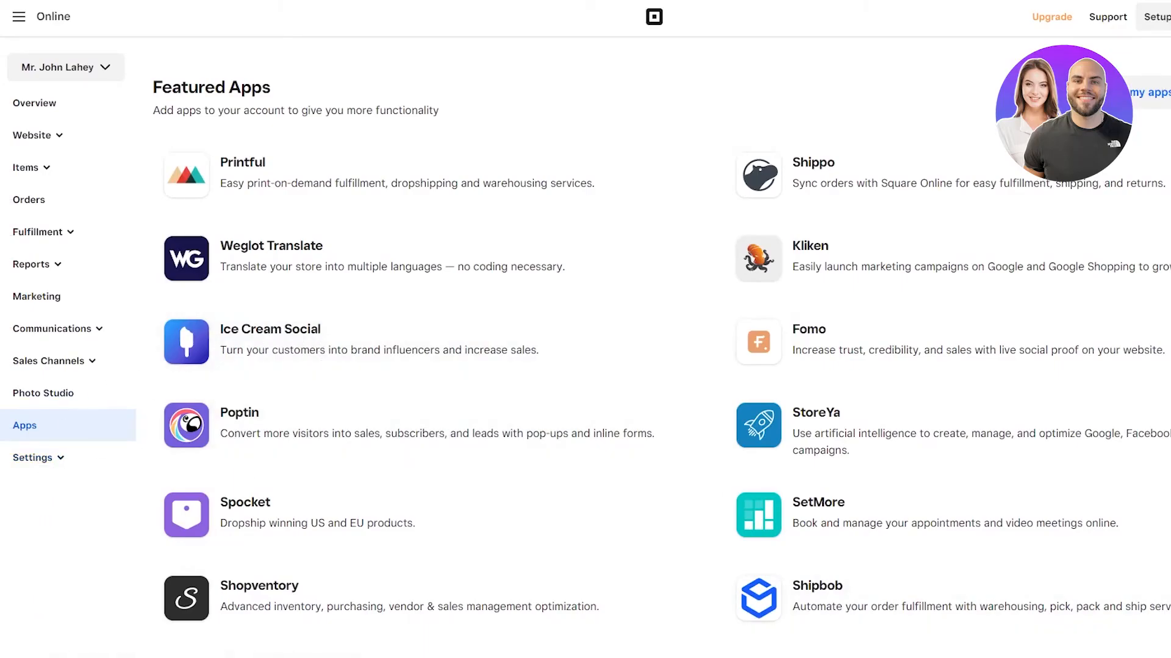
# Step: Open the main Square navigation drawer over the Featured Apps page
pyautogui.click(68, 17)
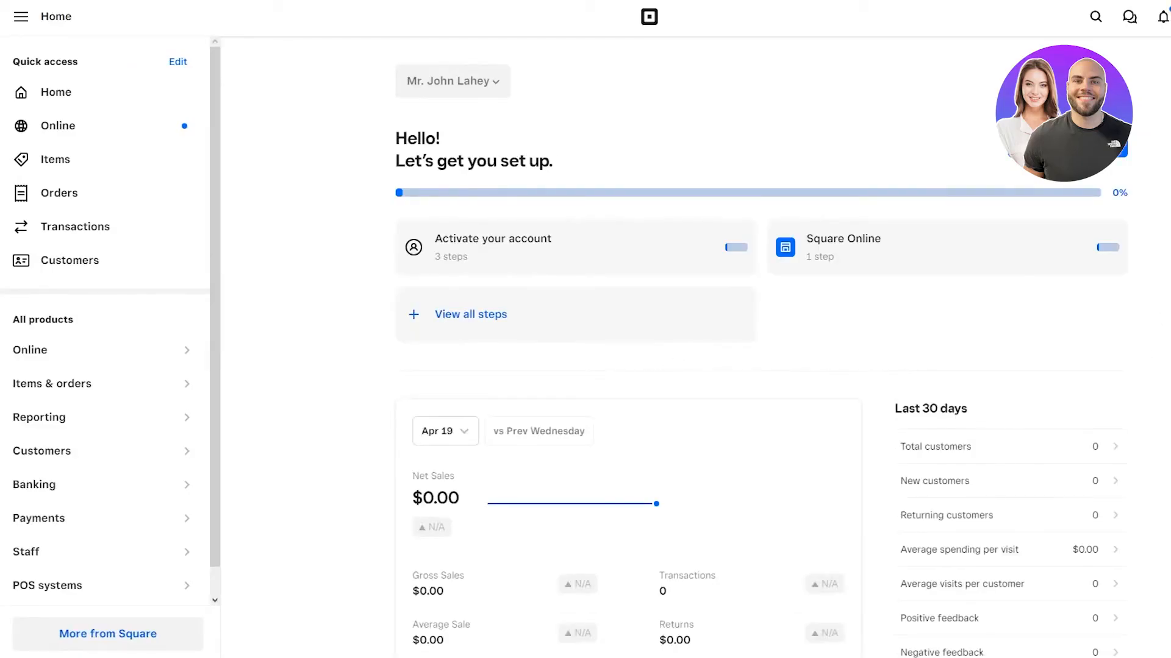
# Step: Review the Square Home dashboard, with 0% setup progress and $0.00 sales
pyautogui.scroll(-2, 1121, 322)
pyautogui.scroll(-6, 1121, 322)
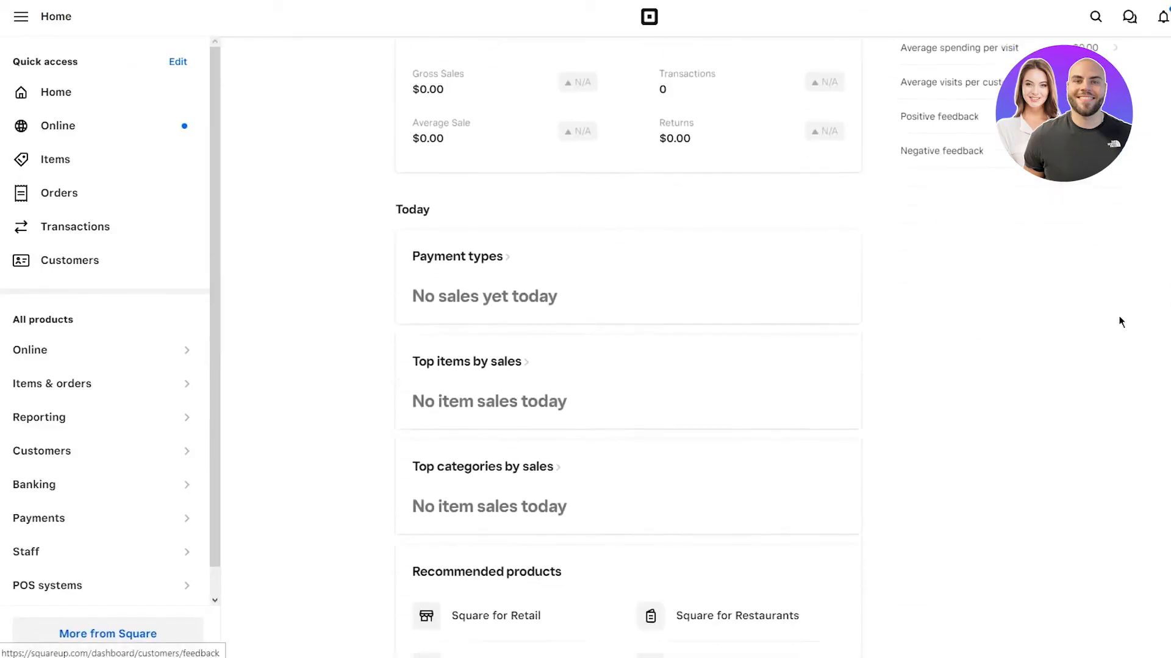
pyautogui.scroll(6, 1120, 322)
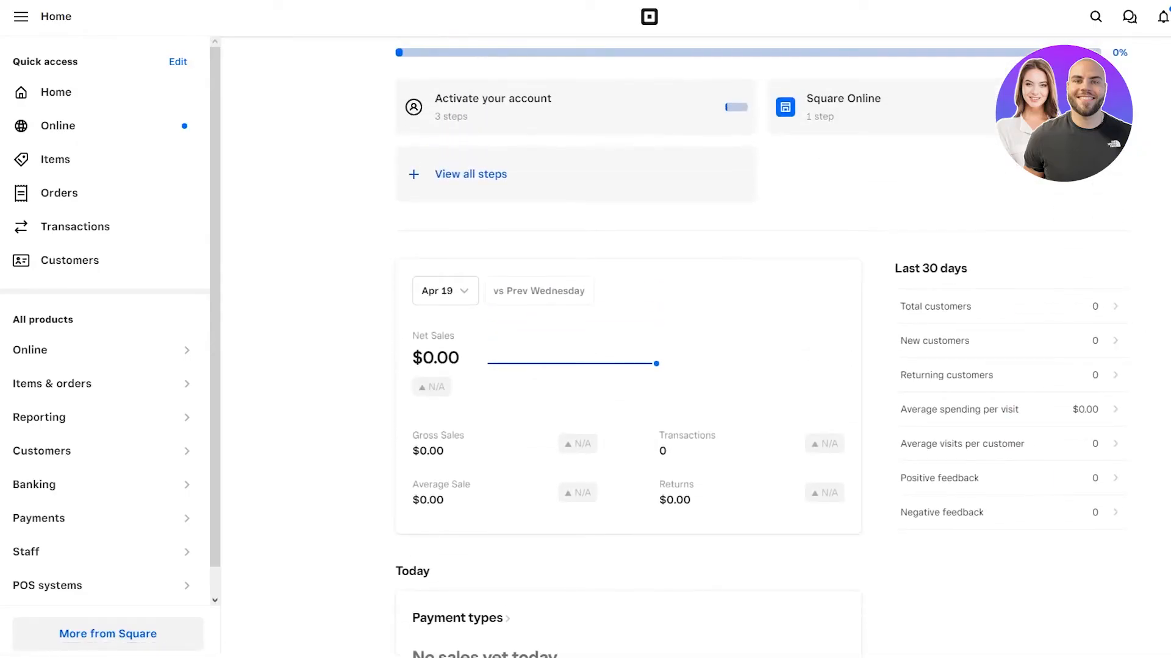
pyautogui.scroll(-2, 1091, 339)
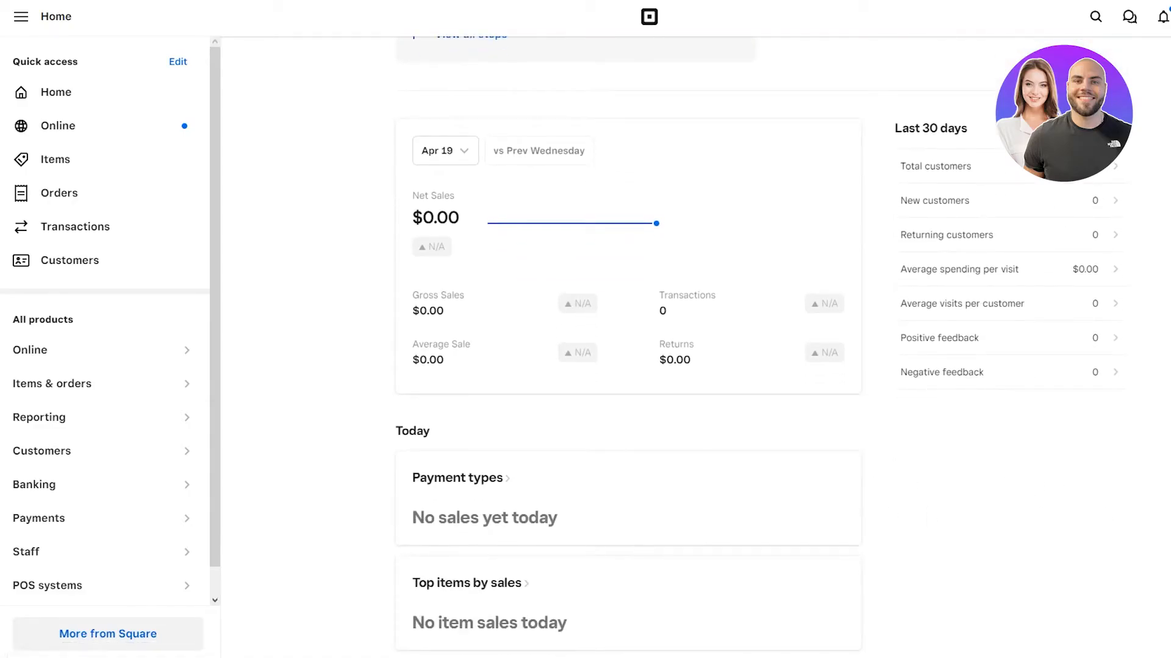
pyautogui.scroll(4, 1116, 449)
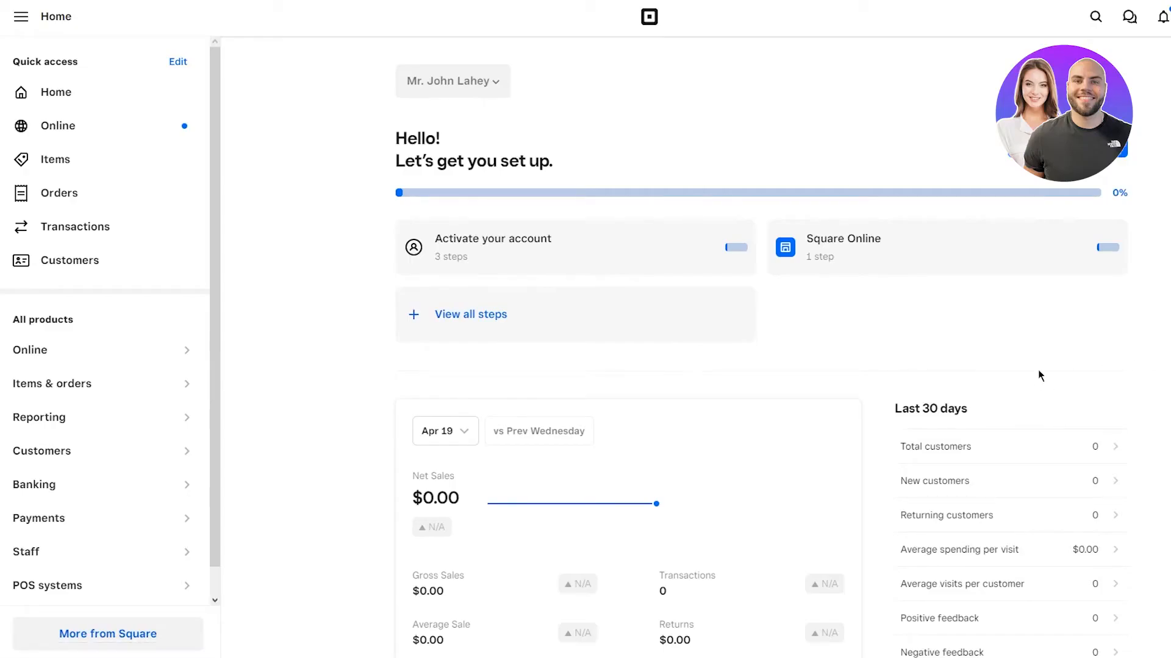
pyautogui.scroll(-1, 1037, 369)
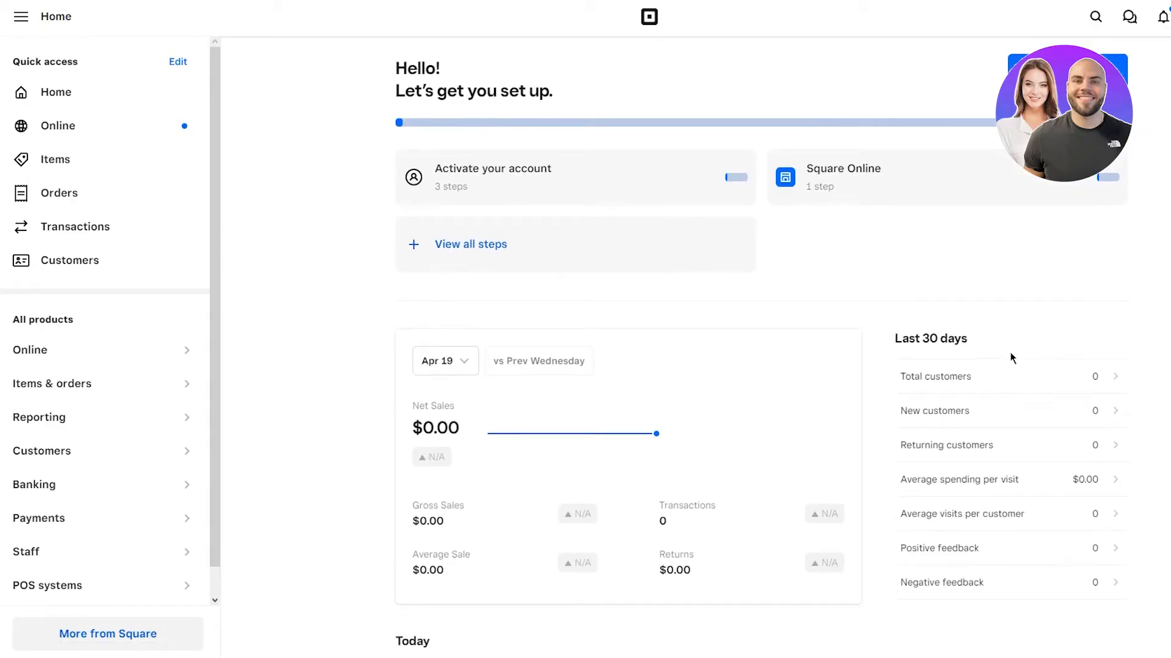
pyautogui.scroll(-4, 1009, 353)
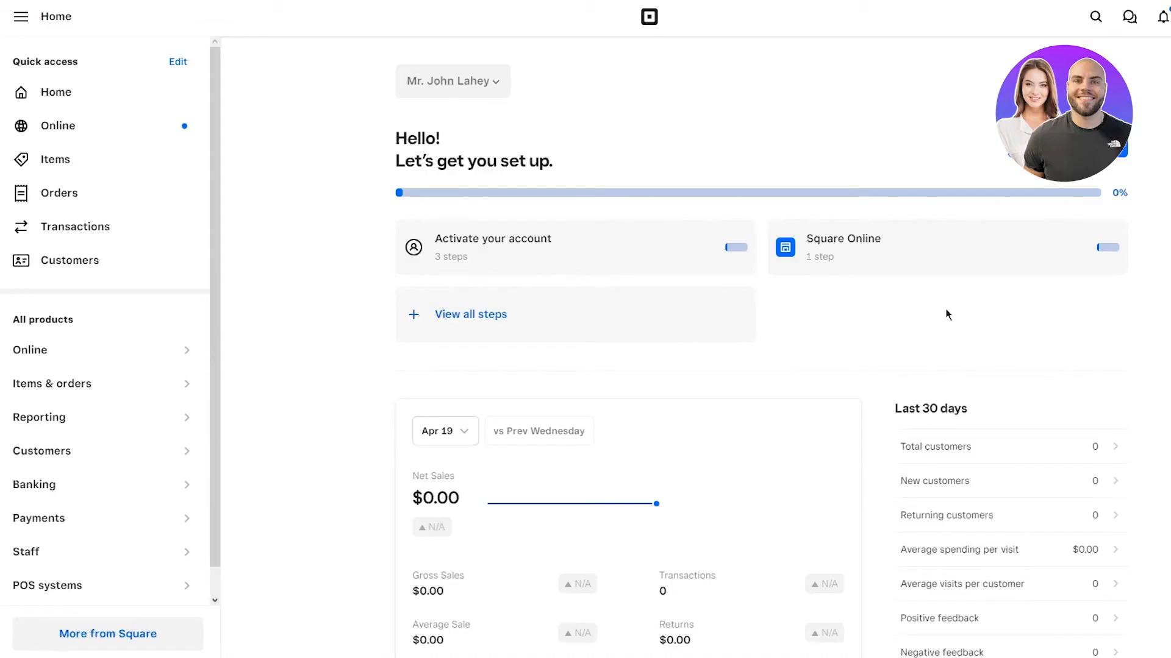
pyautogui.scroll(-1, 946, 314)
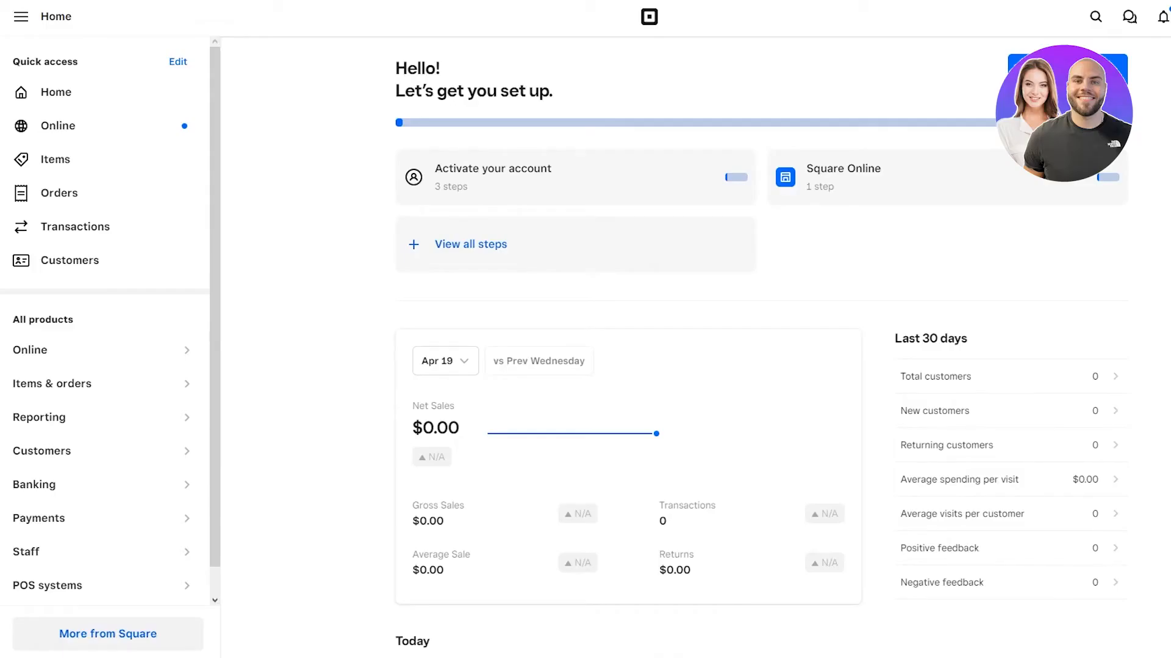
pyautogui.scroll(1, 751, 279)
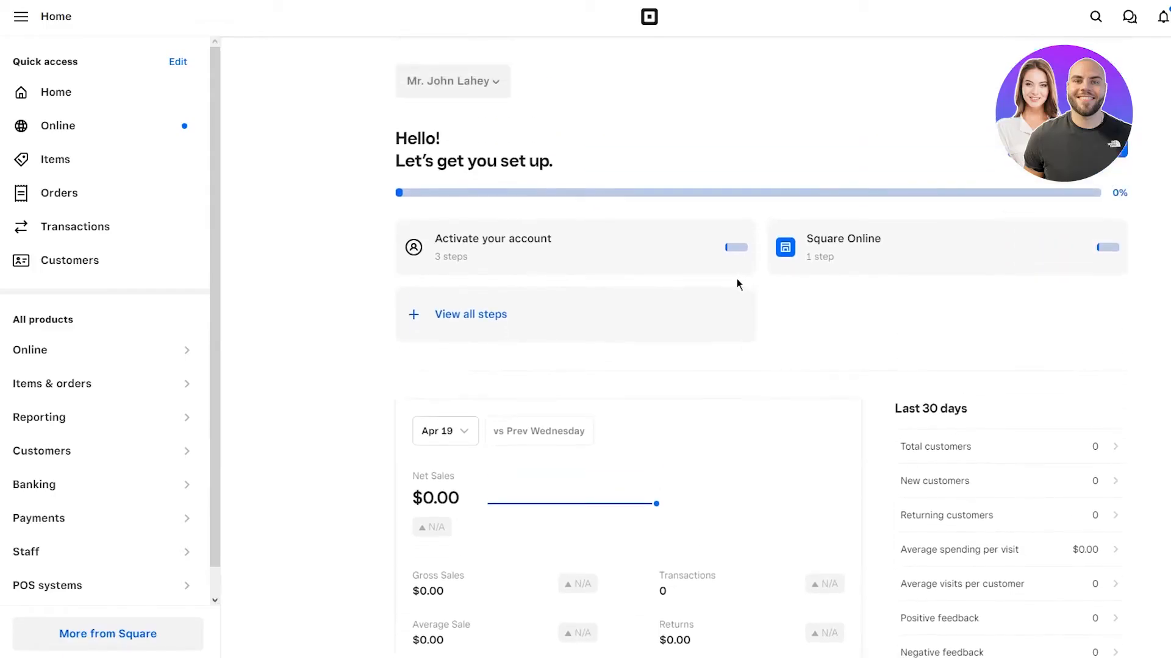
# Step: Go to the Square Online overview, showing $0.00 past-7-days sales and 0 page views
pyautogui.click(69, 131)
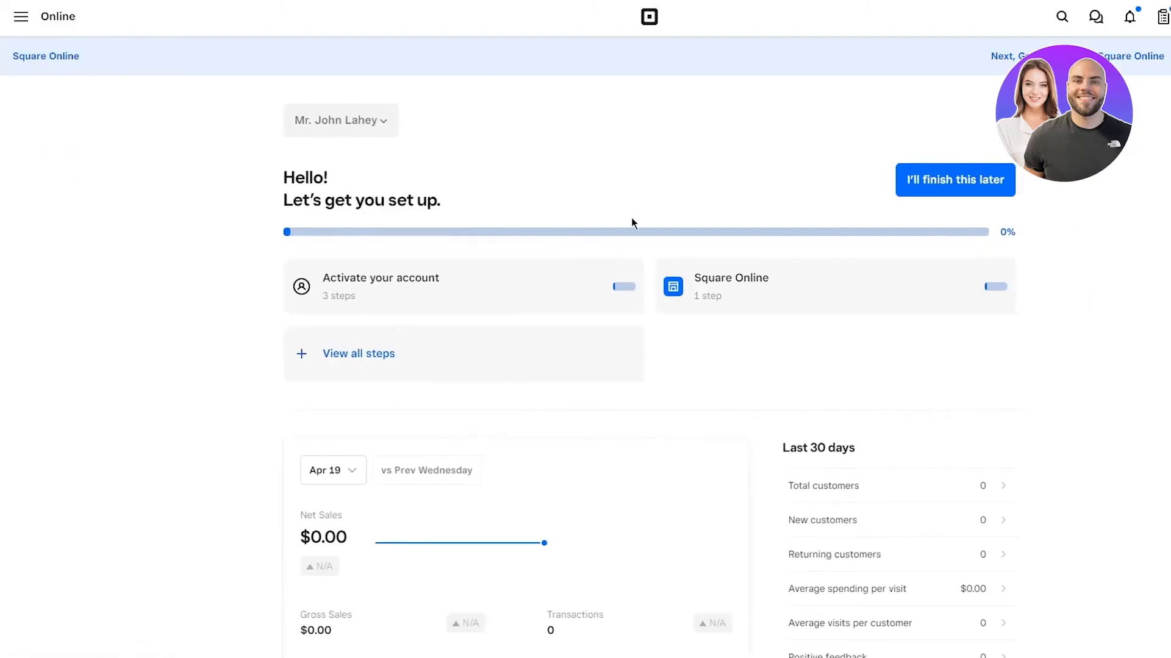
pyautogui.scroll(-9, 818, 365)
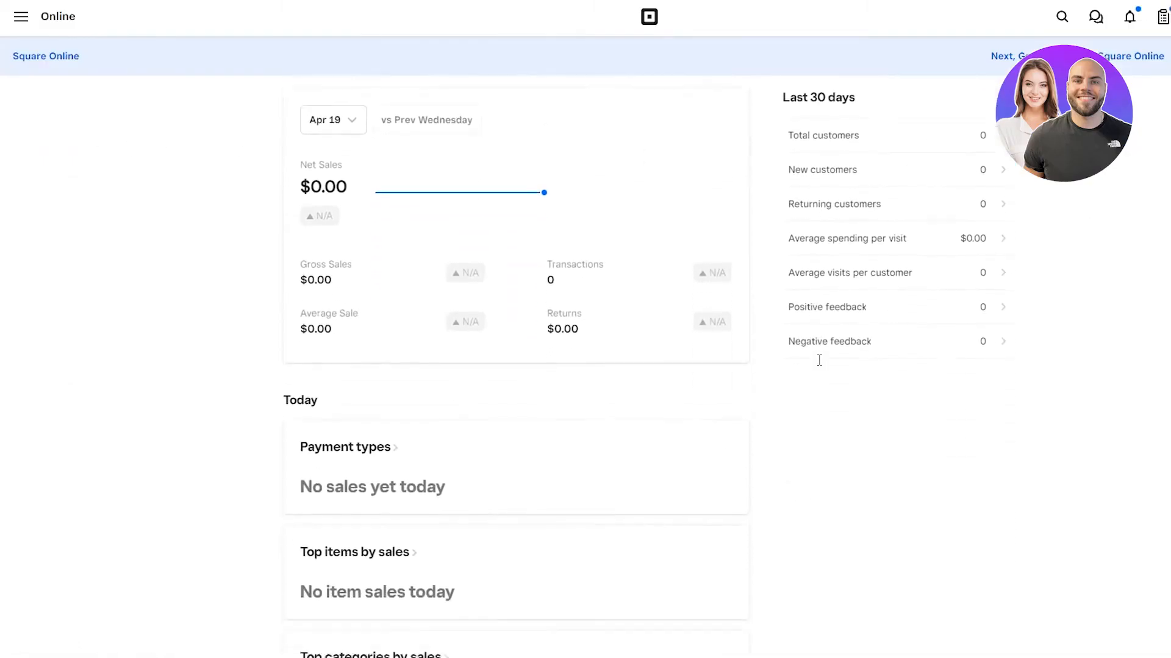
pyautogui.scroll(-7, 820, 366)
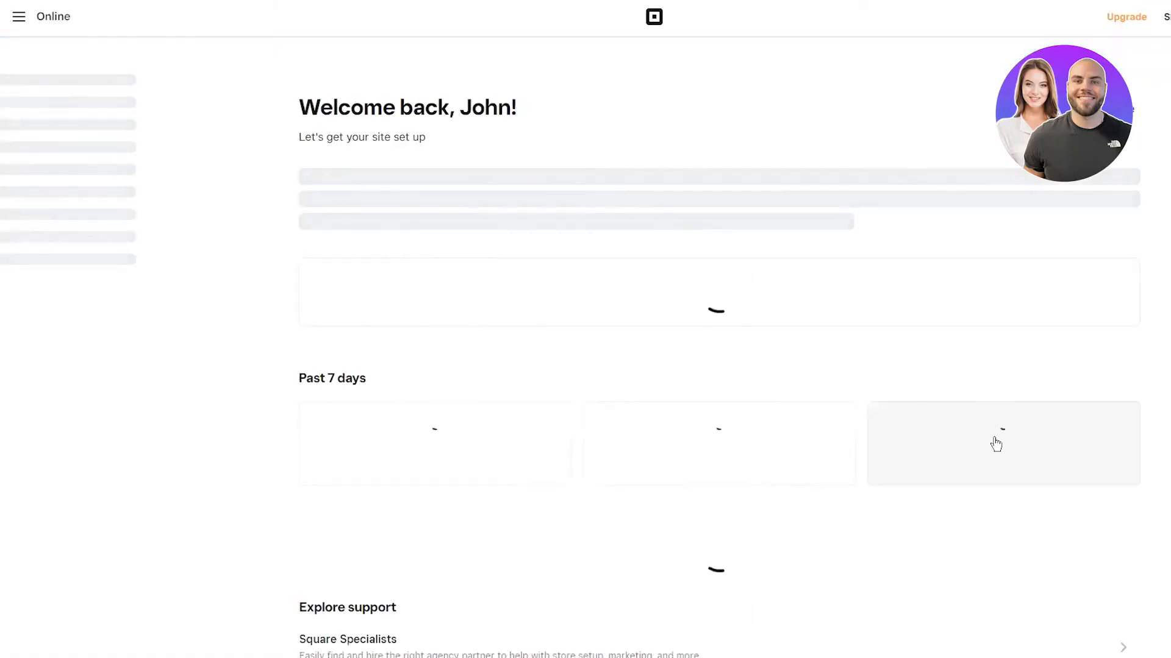
pyautogui.scroll(-3, 994, 442)
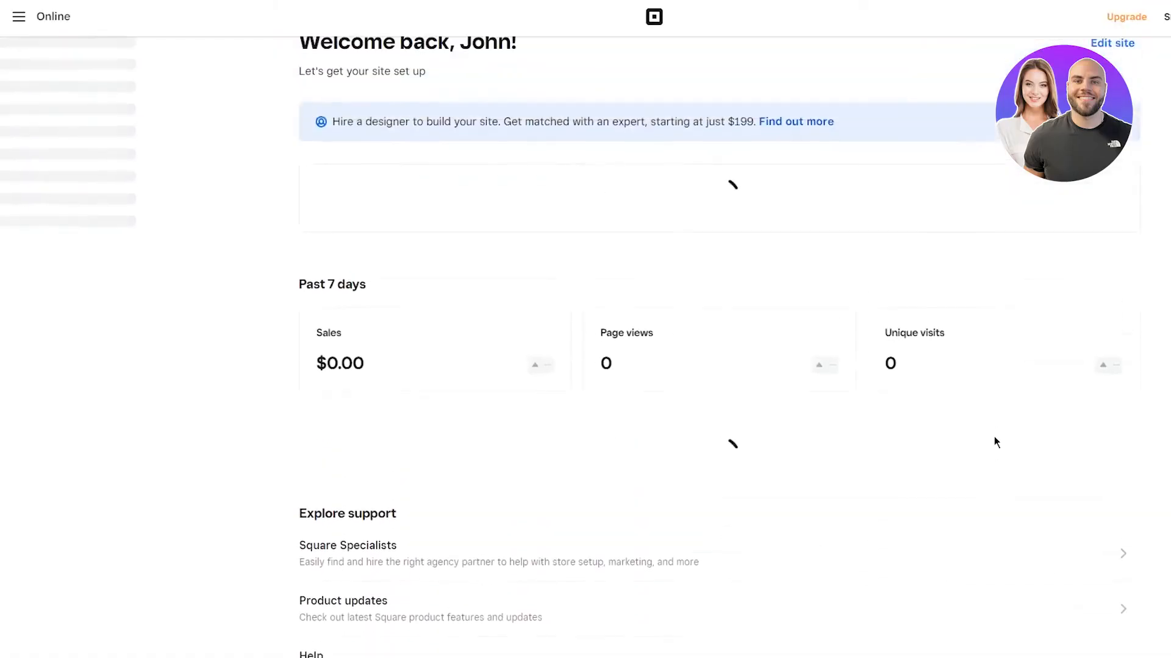
pyautogui.scroll(-5, 994, 437)
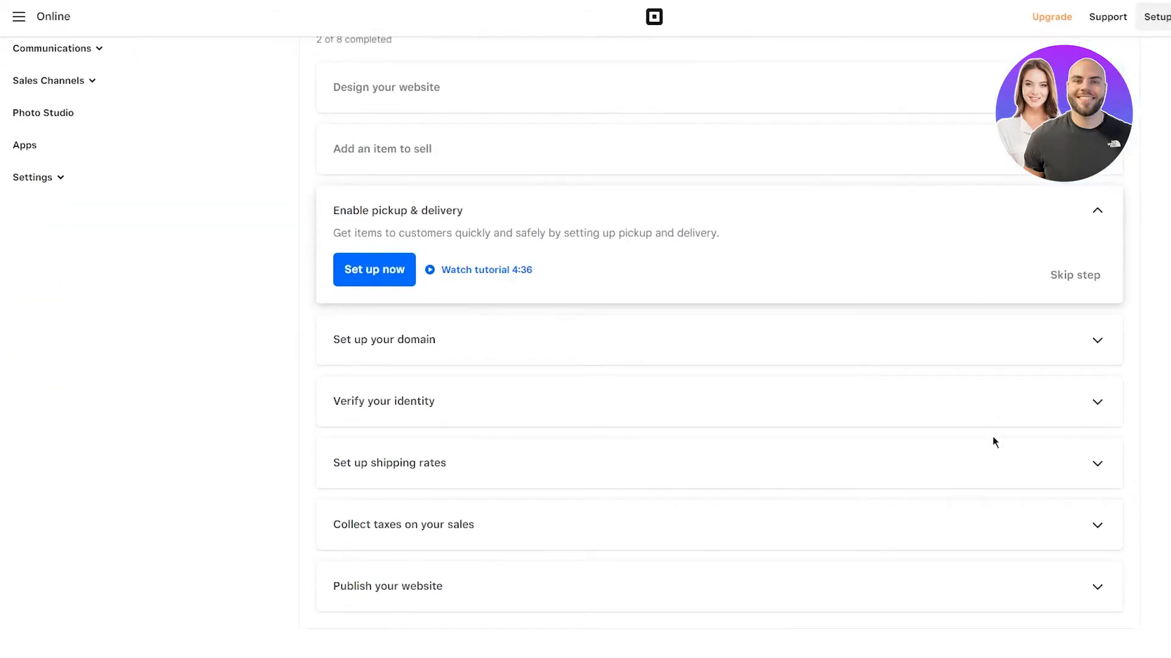
pyautogui.scroll(5, 1058, 405)
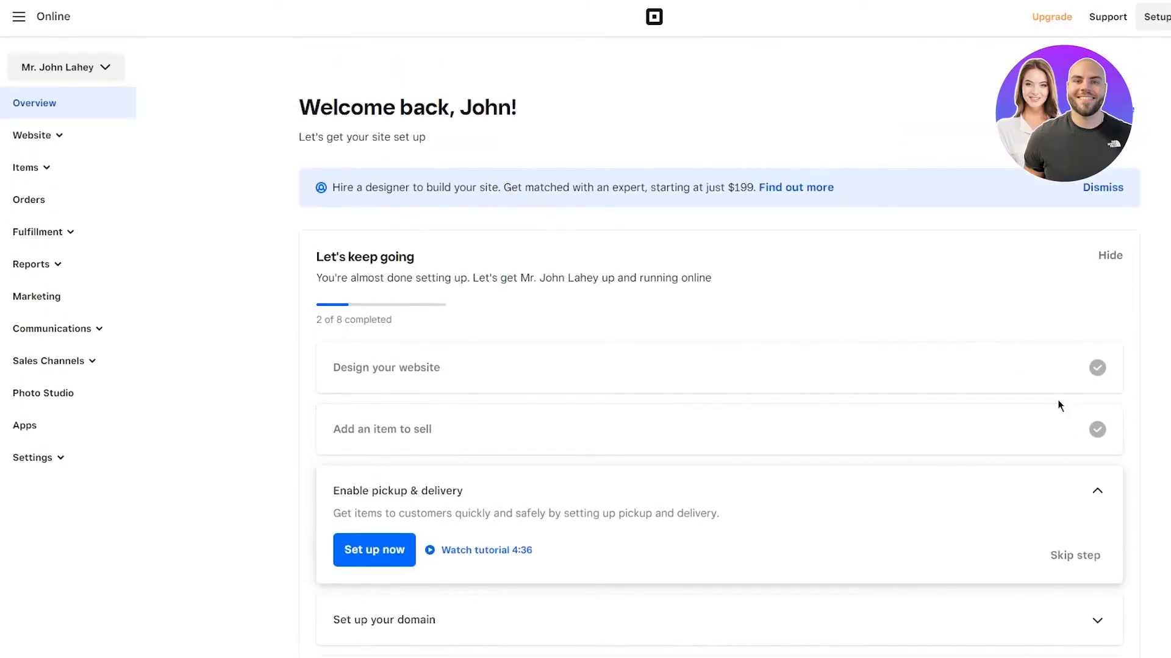
pyautogui.scroll(-13, 1058, 405)
pyautogui.scroll(-3, 1057, 405)
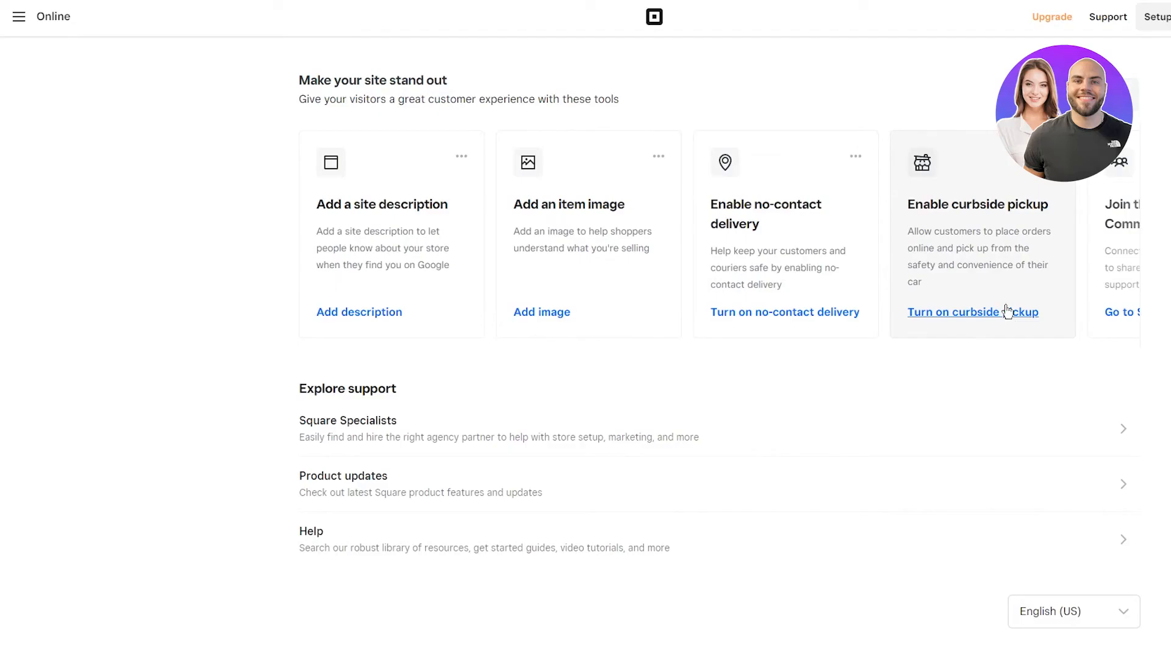
pyautogui.scroll(8, 984, 208)
pyautogui.scroll(9, 979, 213)
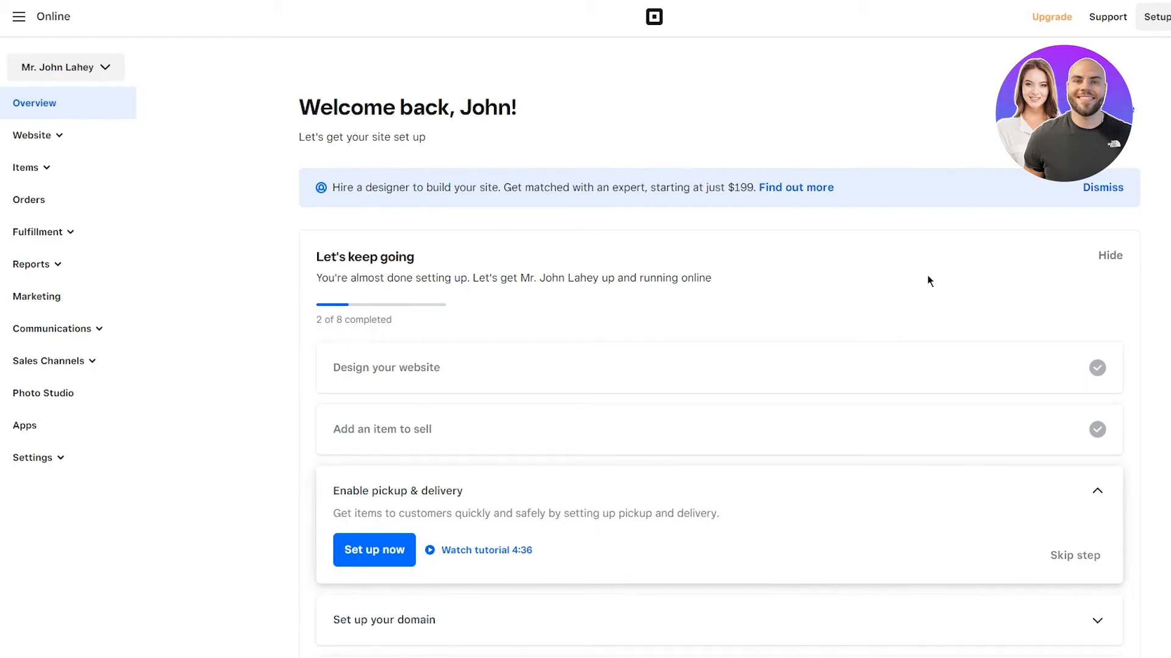
pyautogui.scroll(-6, 902, 287)
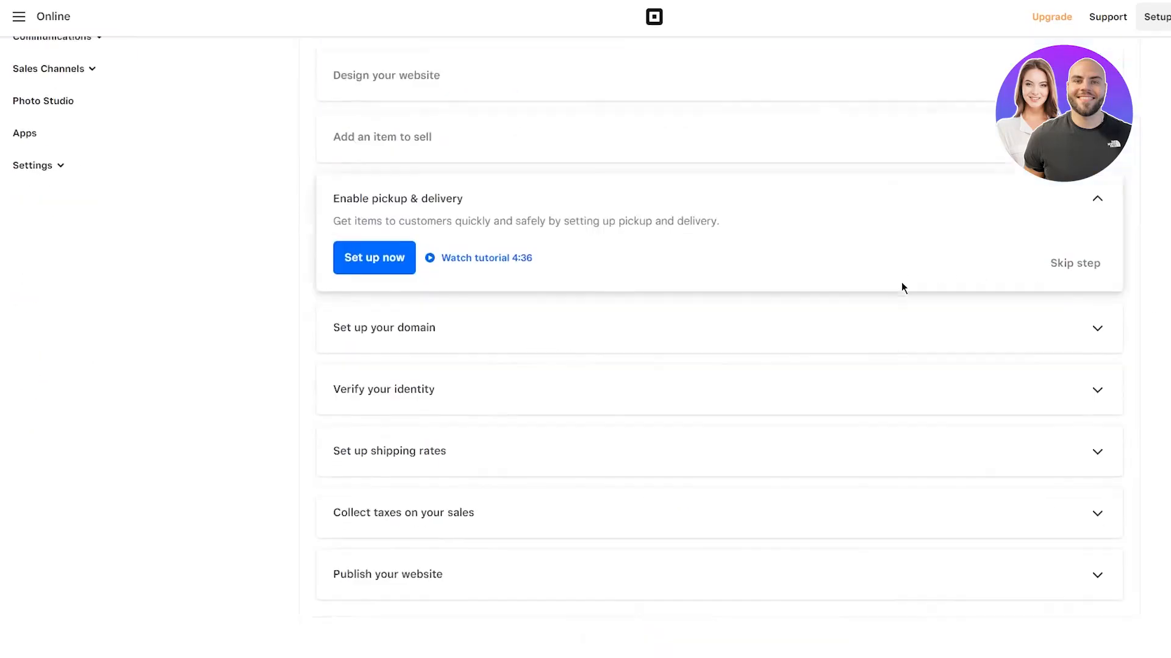
pyautogui.scroll(6, 903, 286)
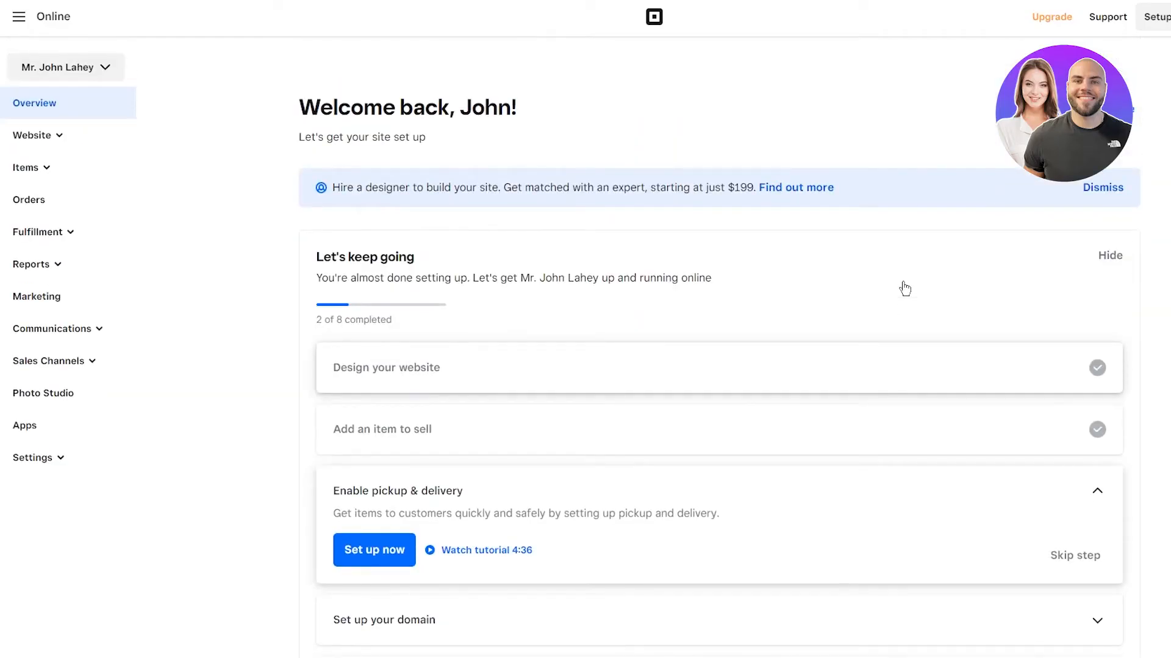
pyautogui.scroll(-2, 904, 288)
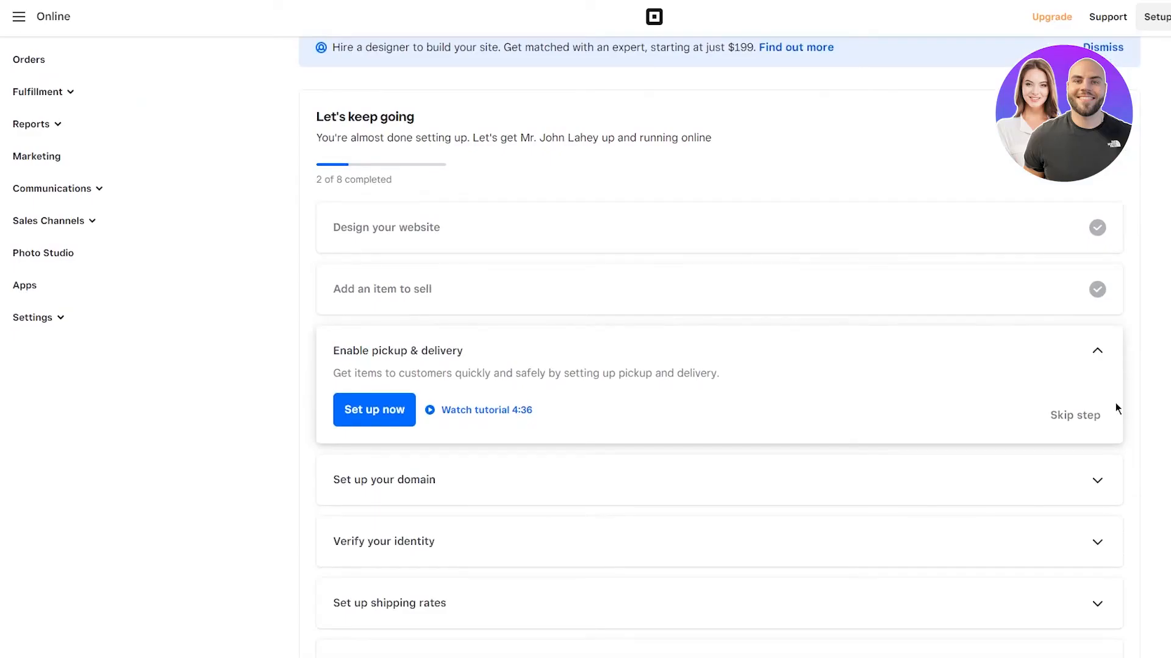
pyautogui.scroll(-1, 882, 364)
pyautogui.scroll(3, 881, 363)
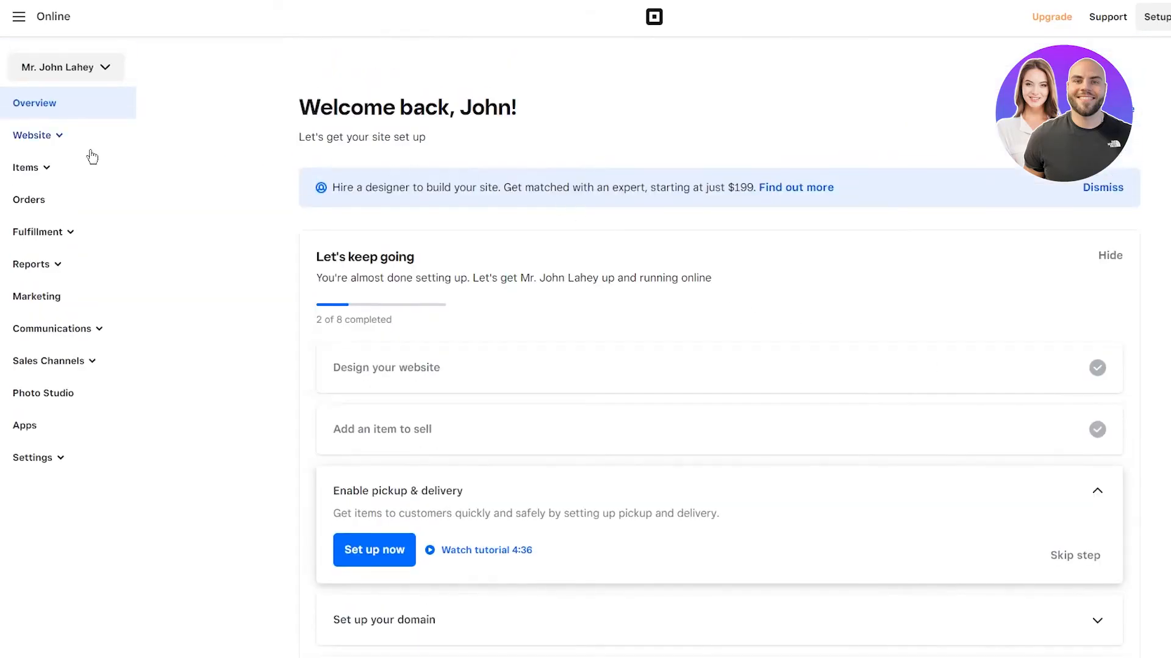
pyautogui.click(72, 148)
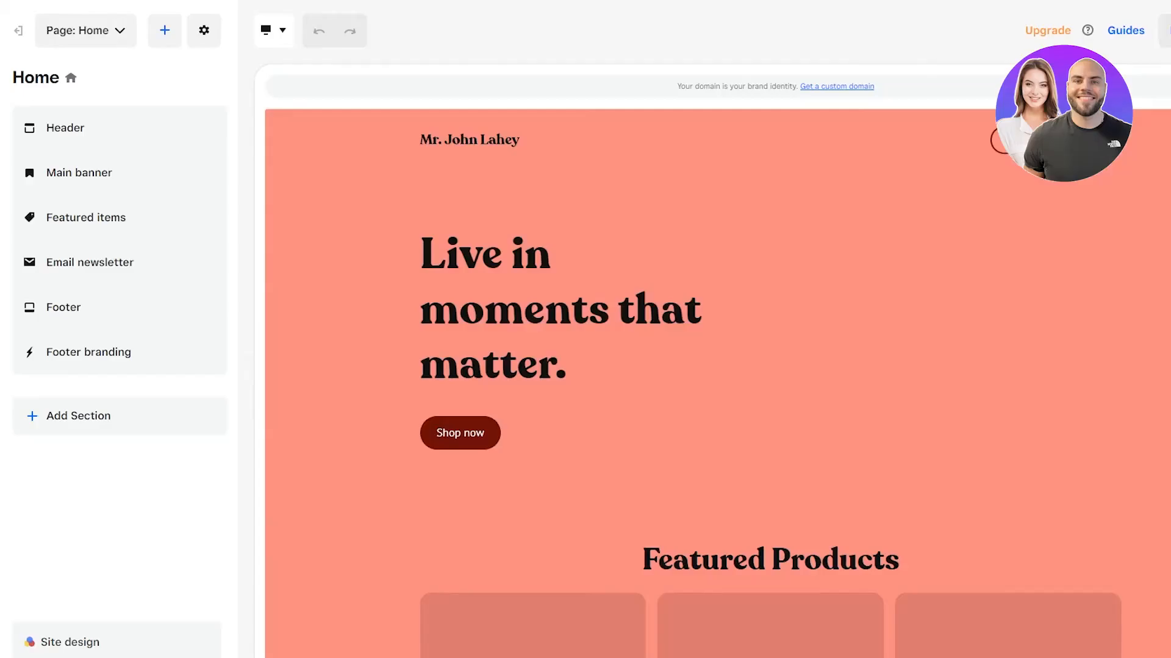
pyautogui.scroll(-10, 1021, 438)
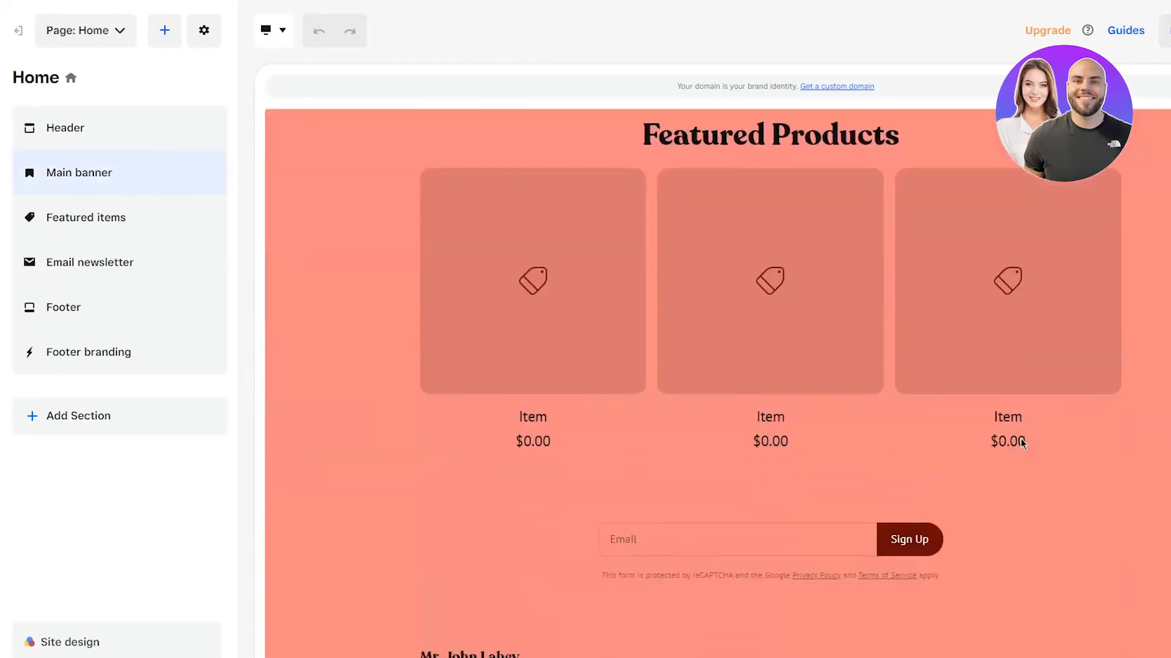
pyautogui.scroll(2, 1020, 439)
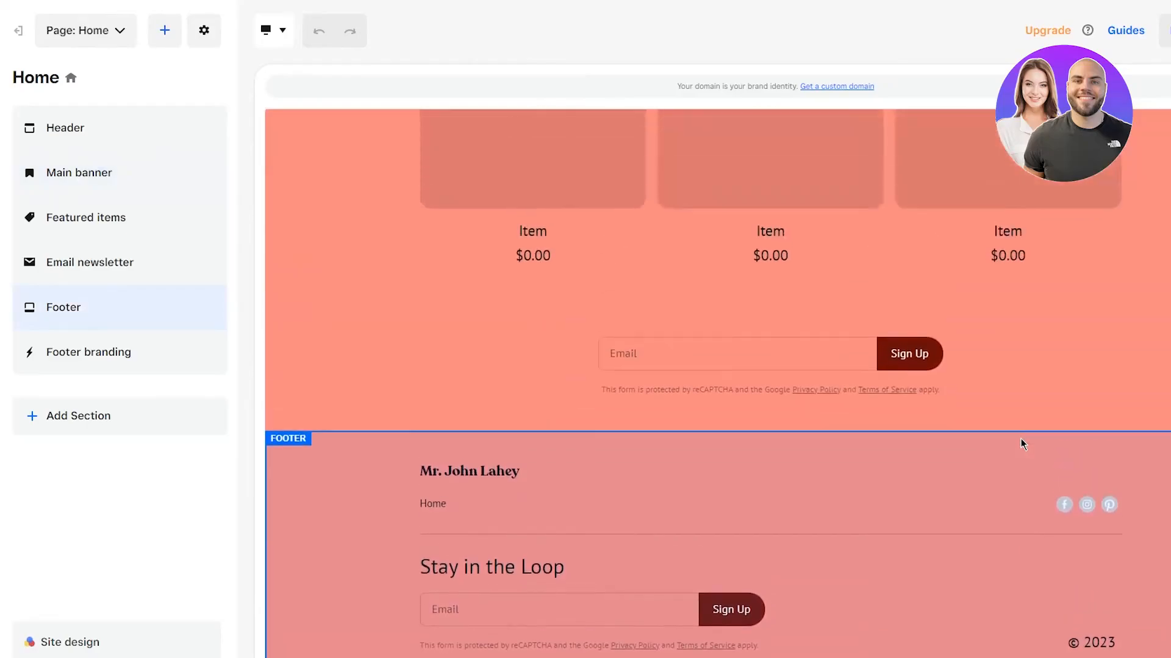
pyautogui.scroll(3, 1021, 437)
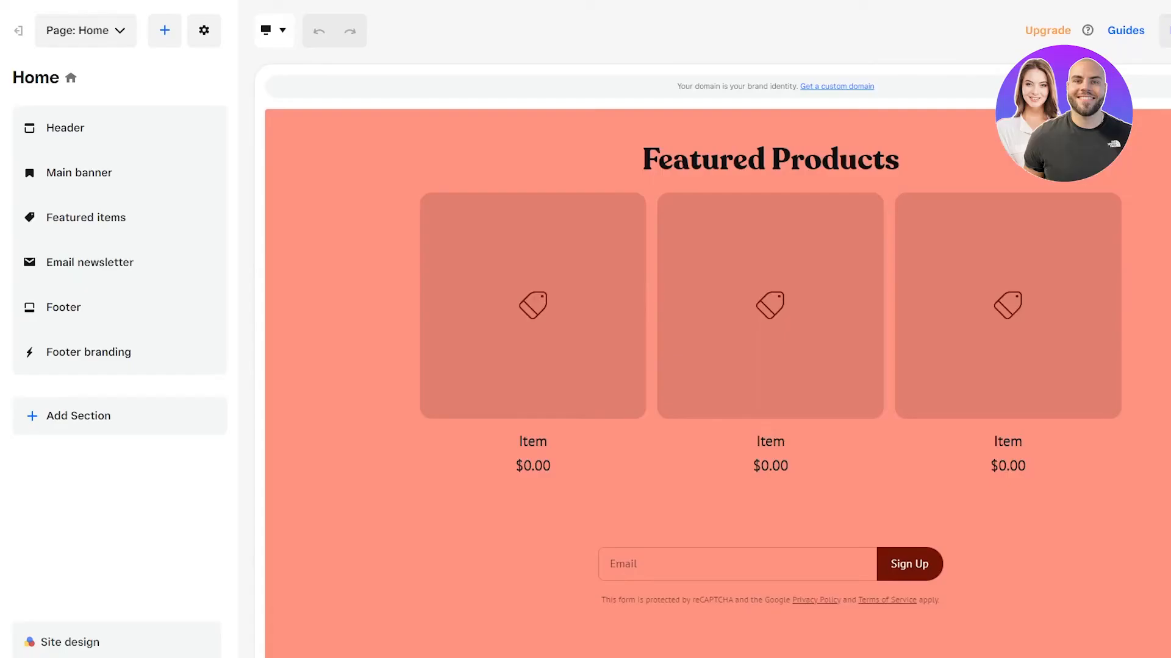
pyautogui.scroll(-5, 914, 360)
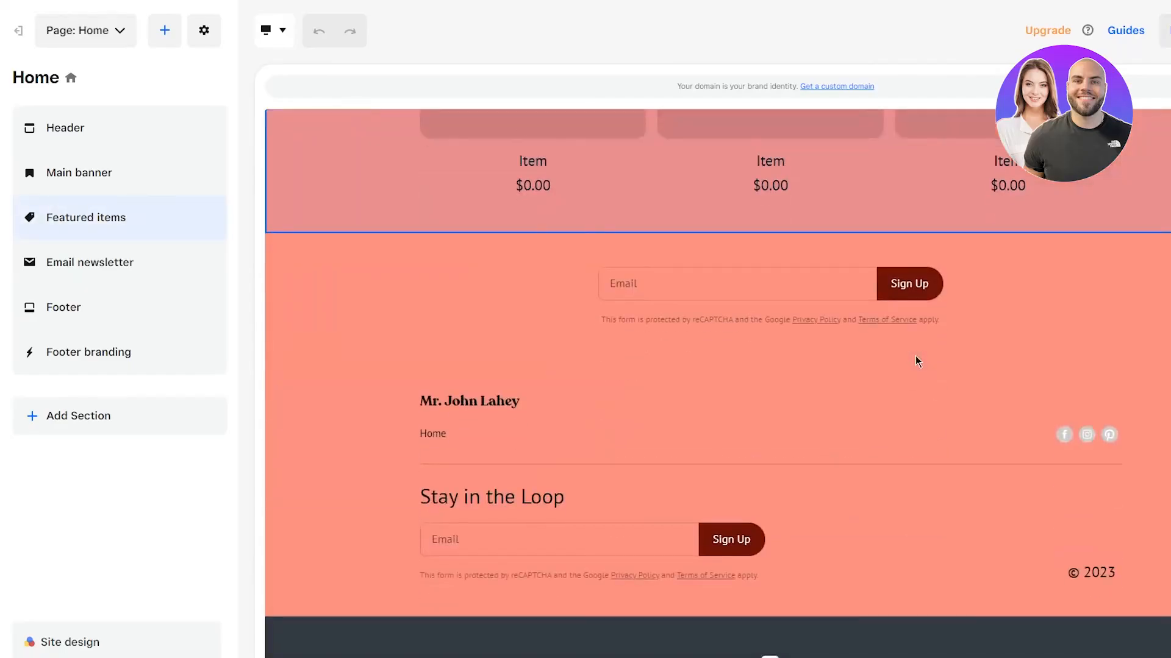
pyautogui.scroll(12, 915, 360)
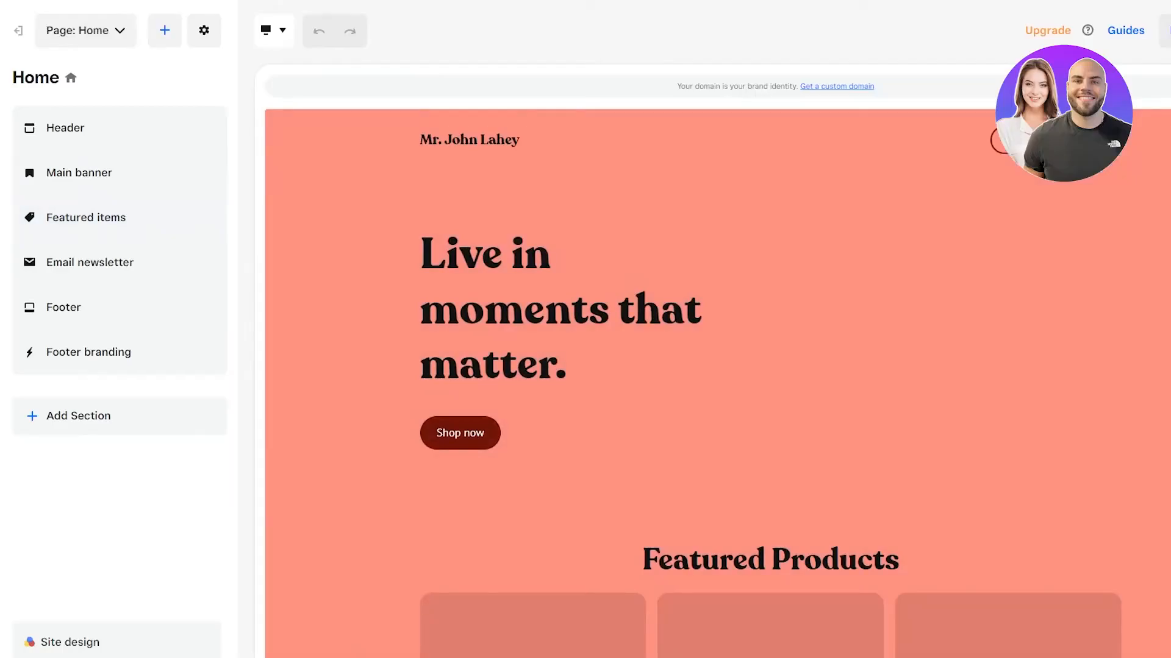
pyautogui.scroll(-10, 982, 374)
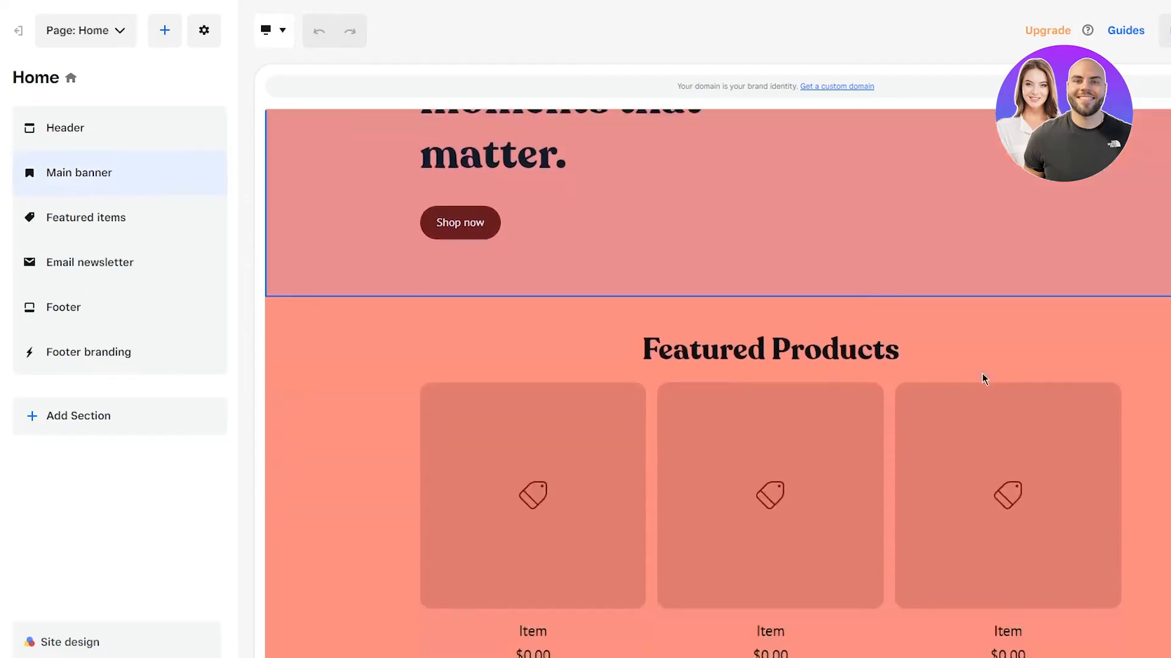
pyautogui.scroll(10, 981, 378)
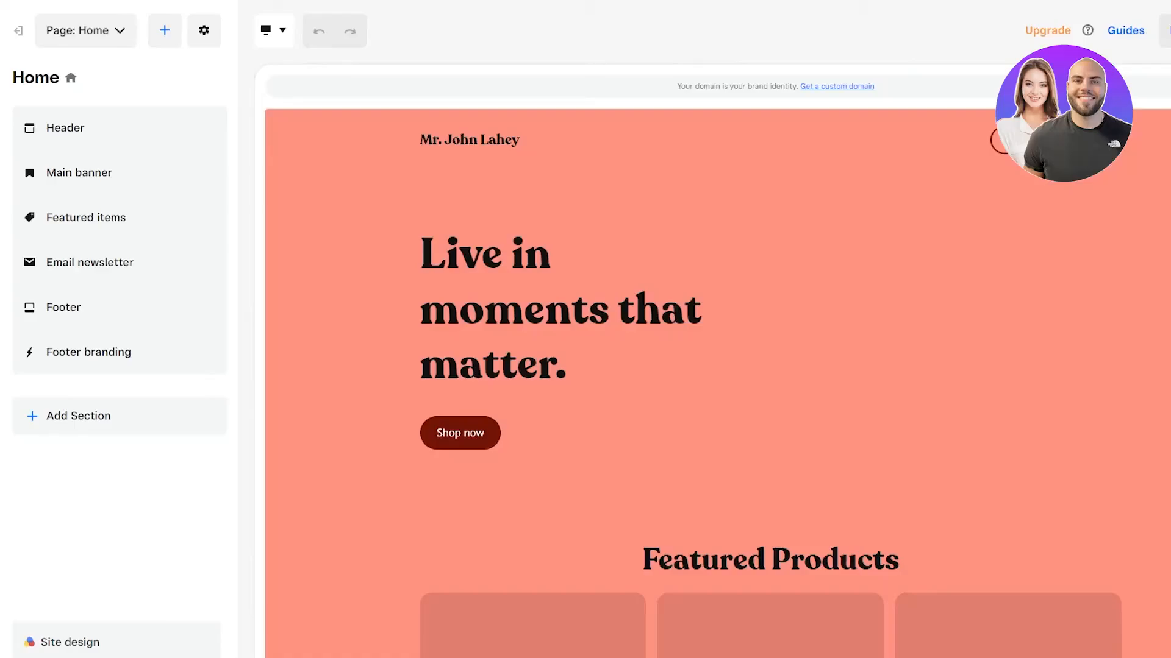
pyautogui.scroll(-10, 1000, 403)
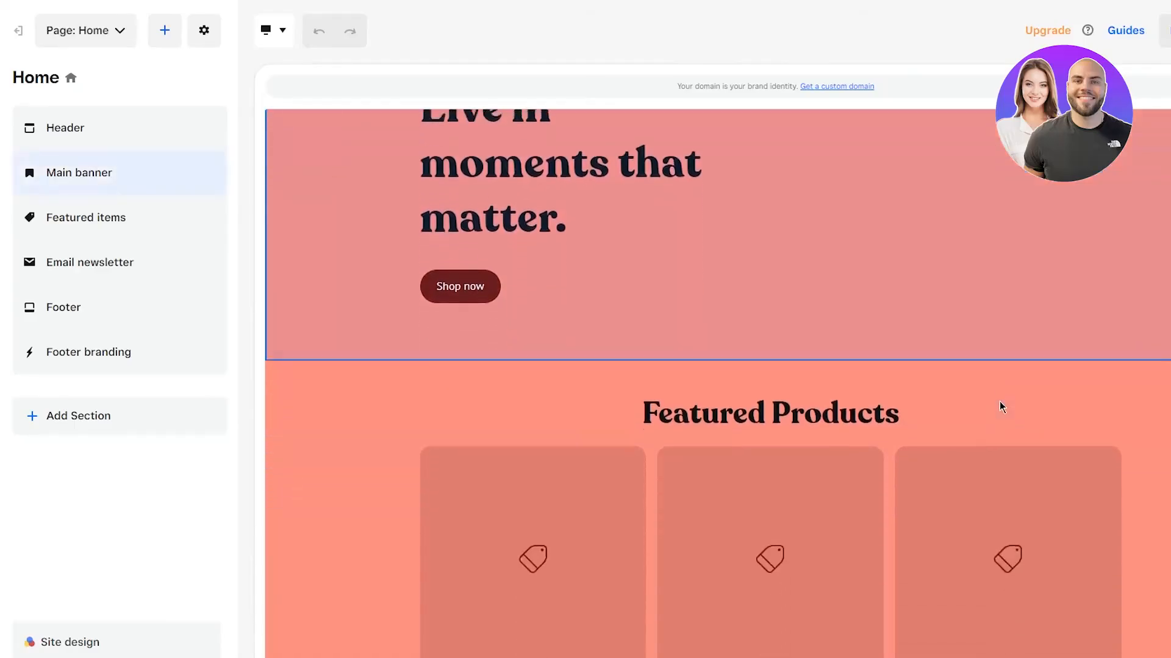
pyautogui.scroll(-2, 1000, 407)
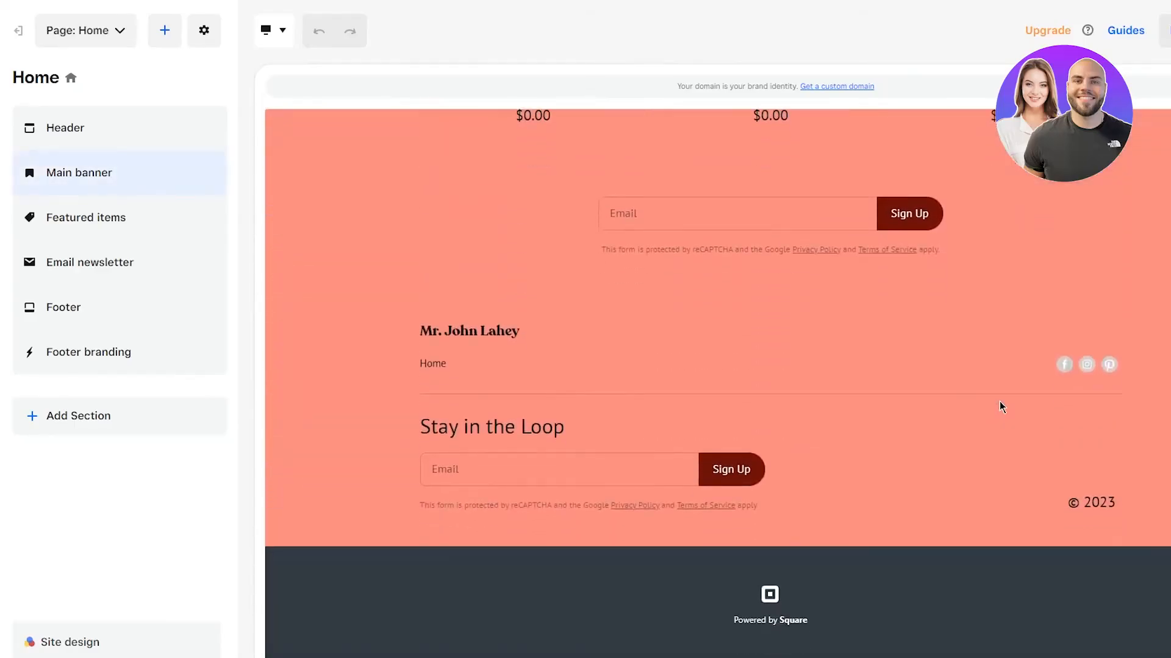
pyautogui.scroll(8, 1000, 407)
pyautogui.scroll(3, 1000, 407)
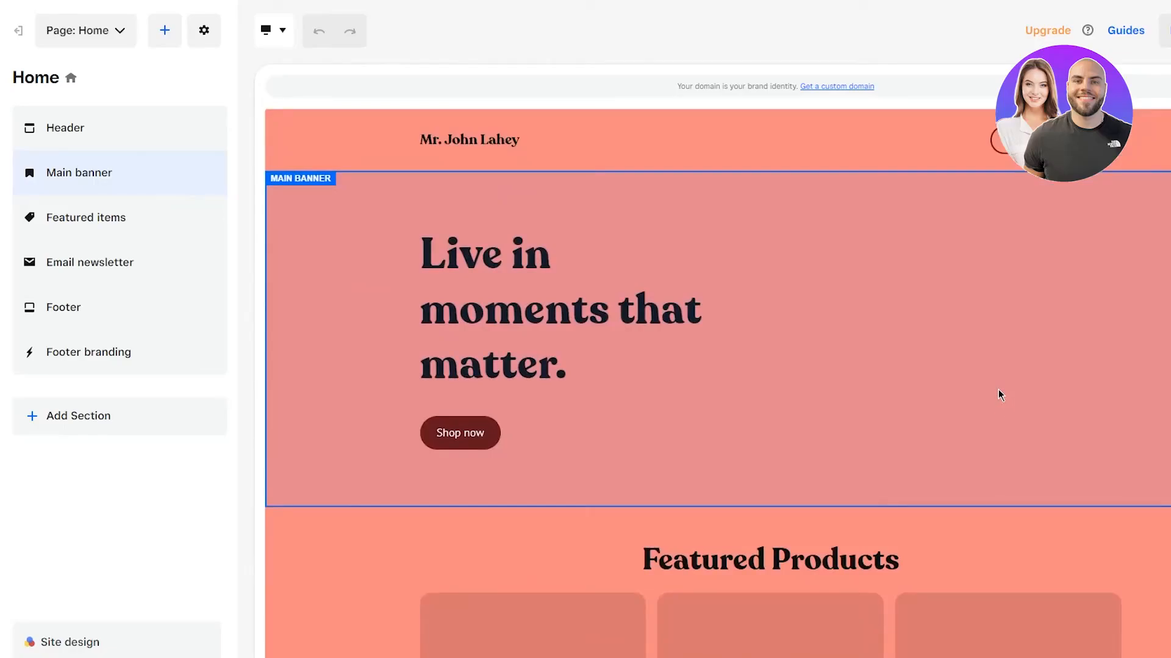
pyautogui.scroll(-10, 998, 390)
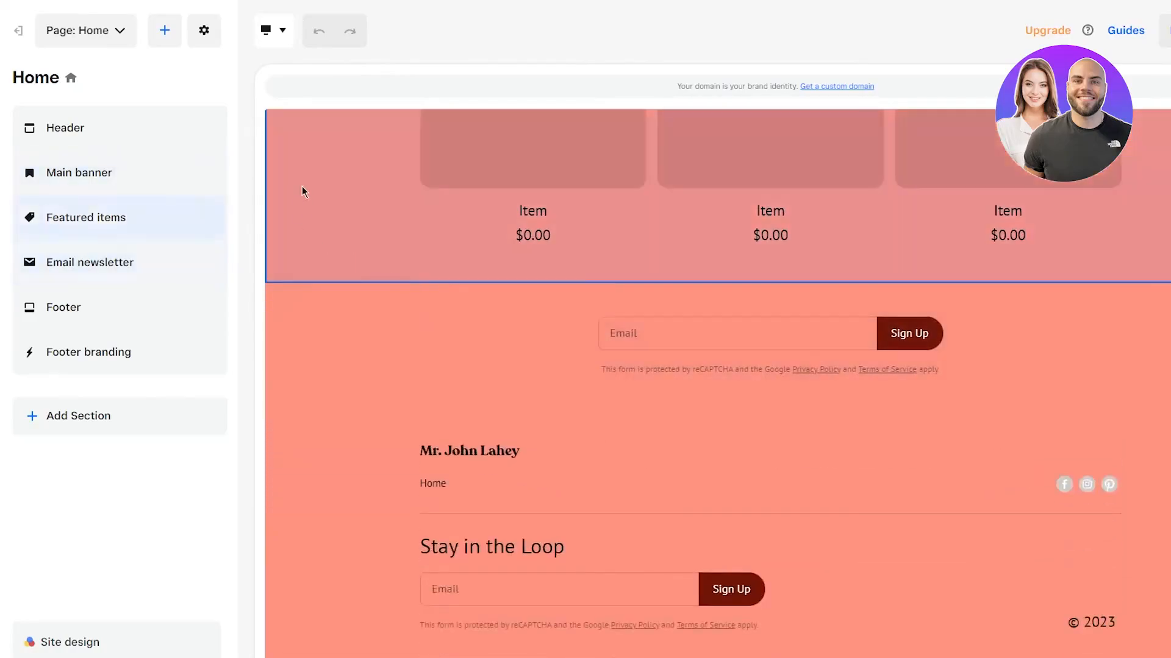
pyautogui.click(168, 263)
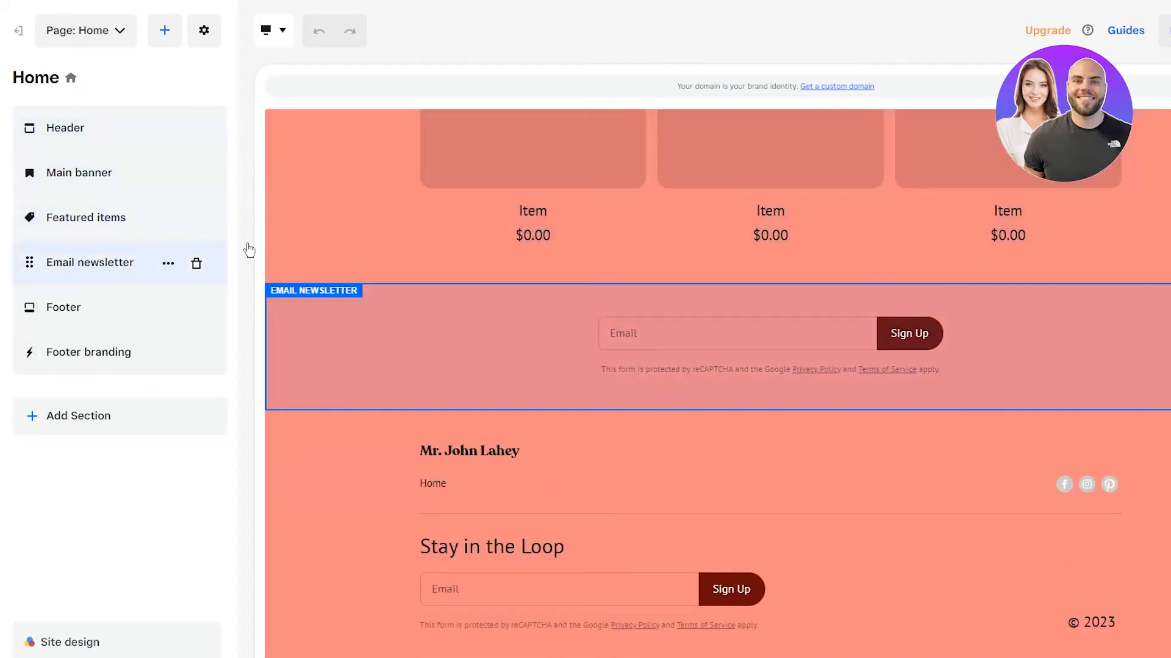
pyautogui.click(191, 255)
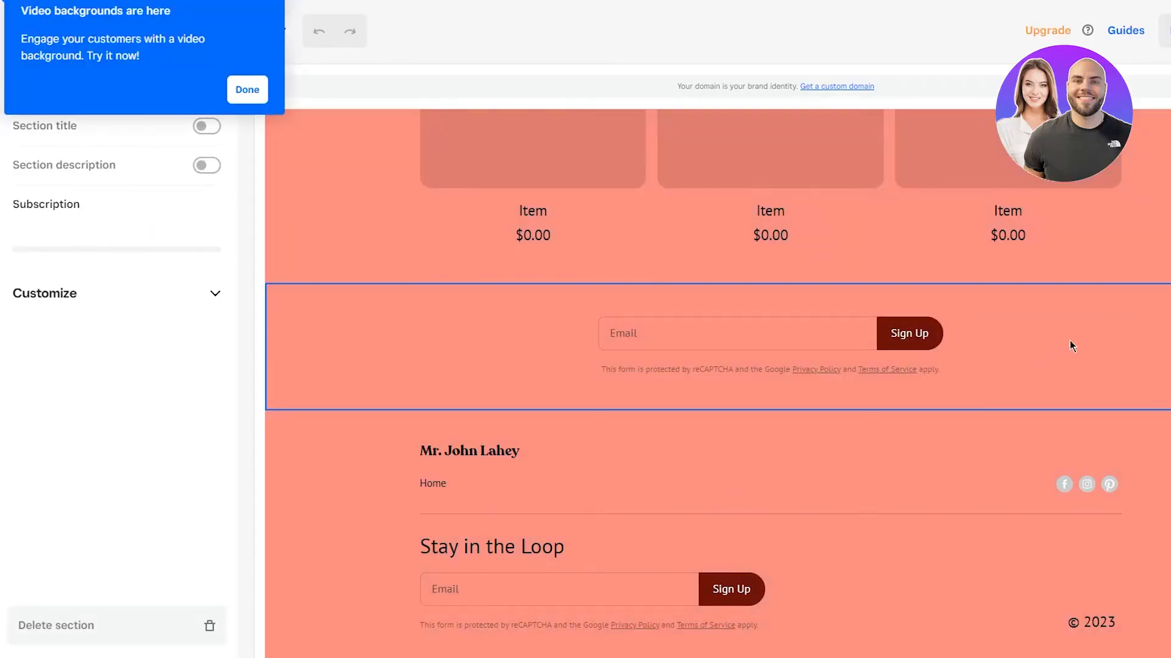
pyautogui.scroll(-2, 1117, 367)
pyautogui.scroll(15, 1117, 367)
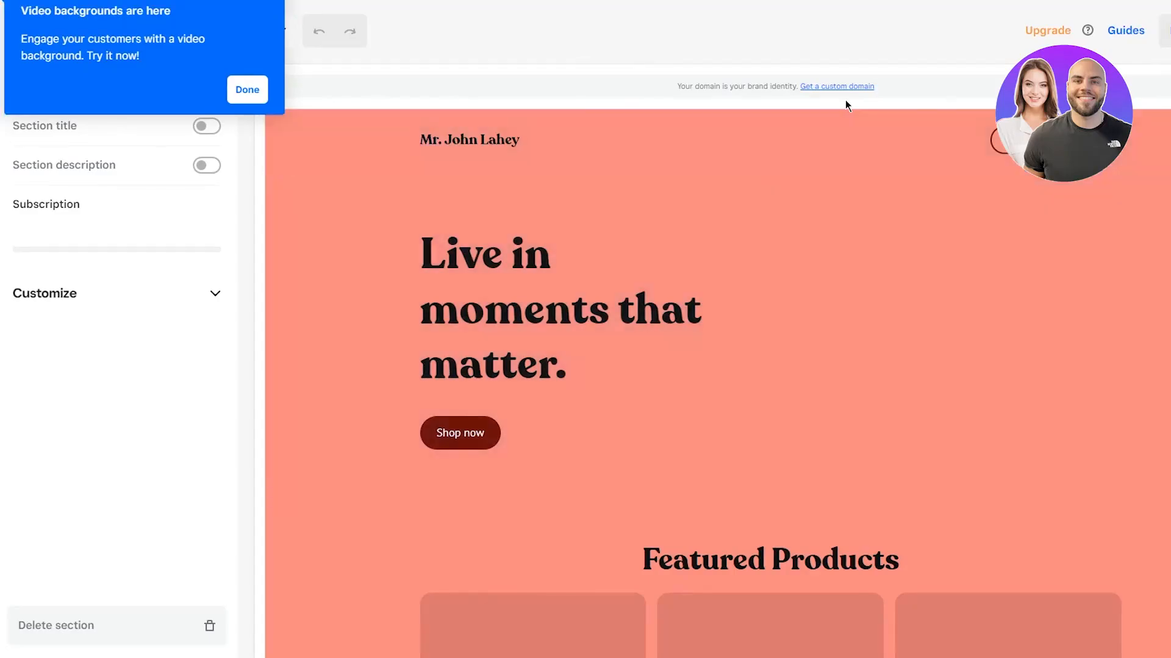
pyautogui.click(243, 90)
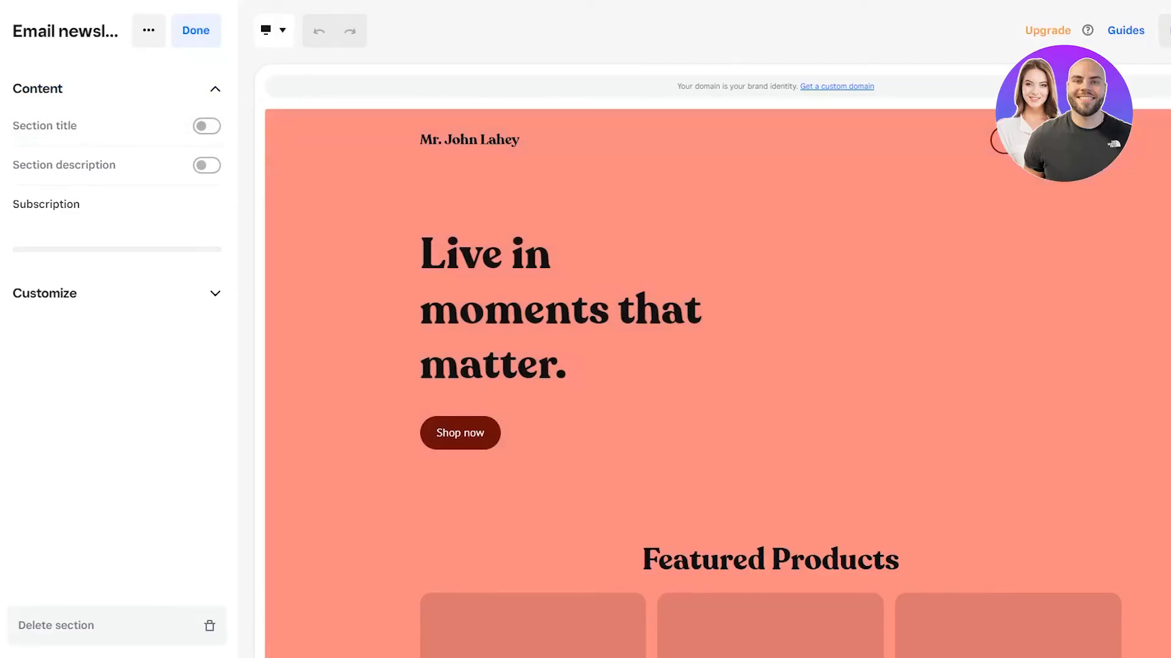
pyautogui.hotkey('alt', 'Left')
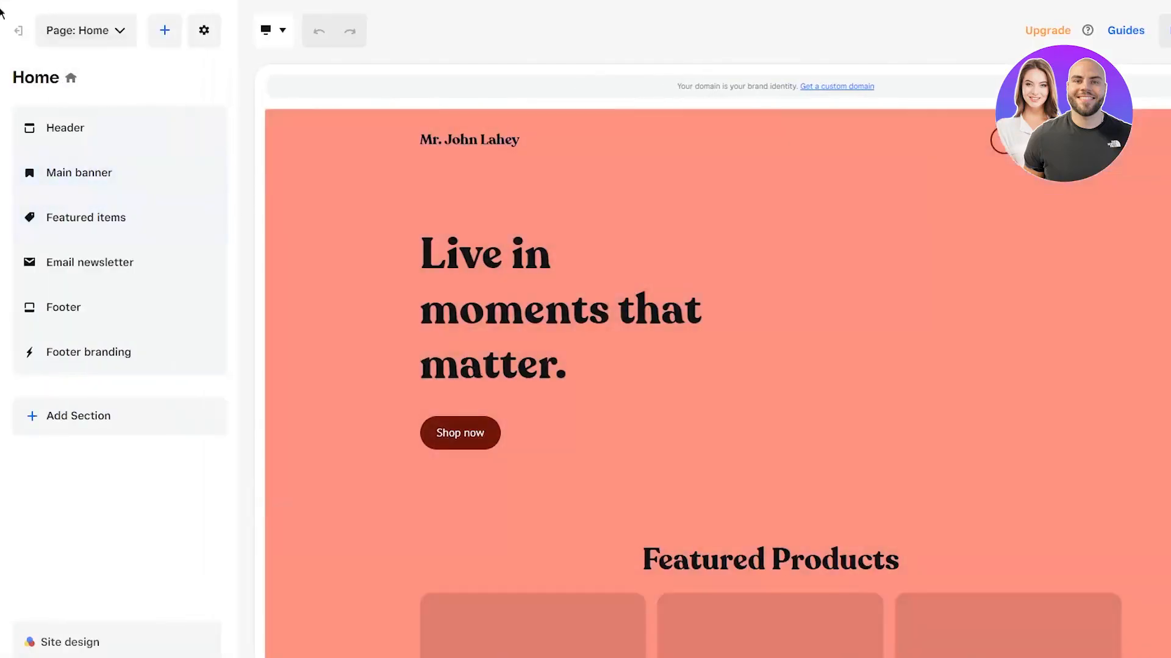
# Step: Leave the site editor for the Overview page and check the setup checklist at 2 of 8
pyautogui.hotkey('alt', 'Left')
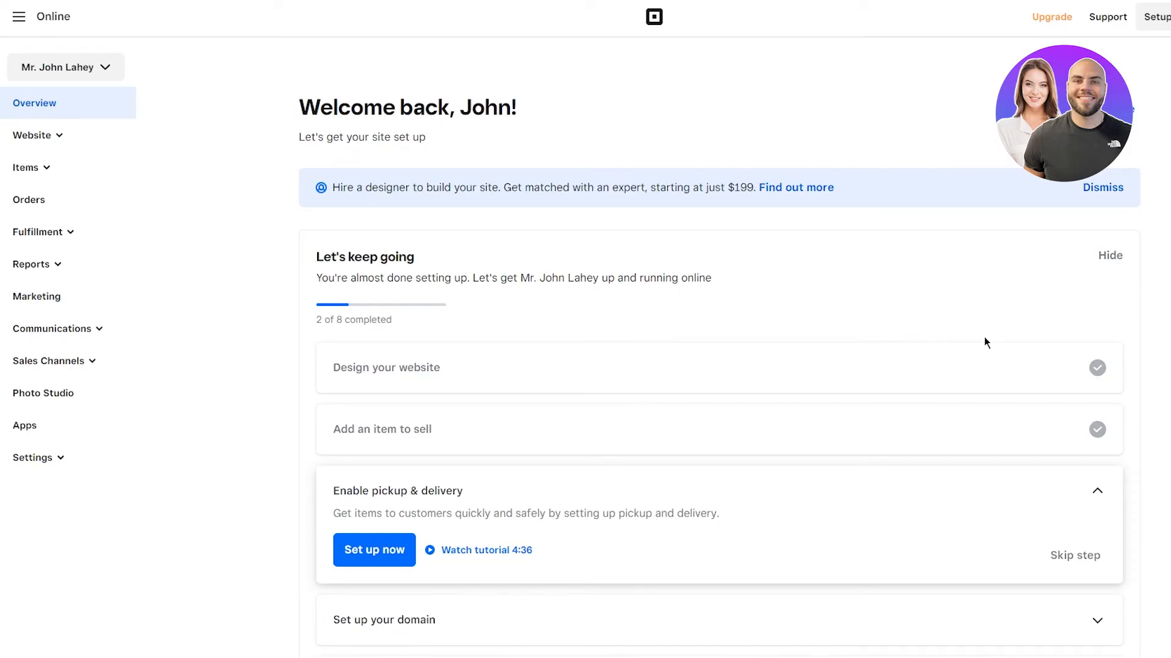
pyautogui.scroll(-5, 981, 334)
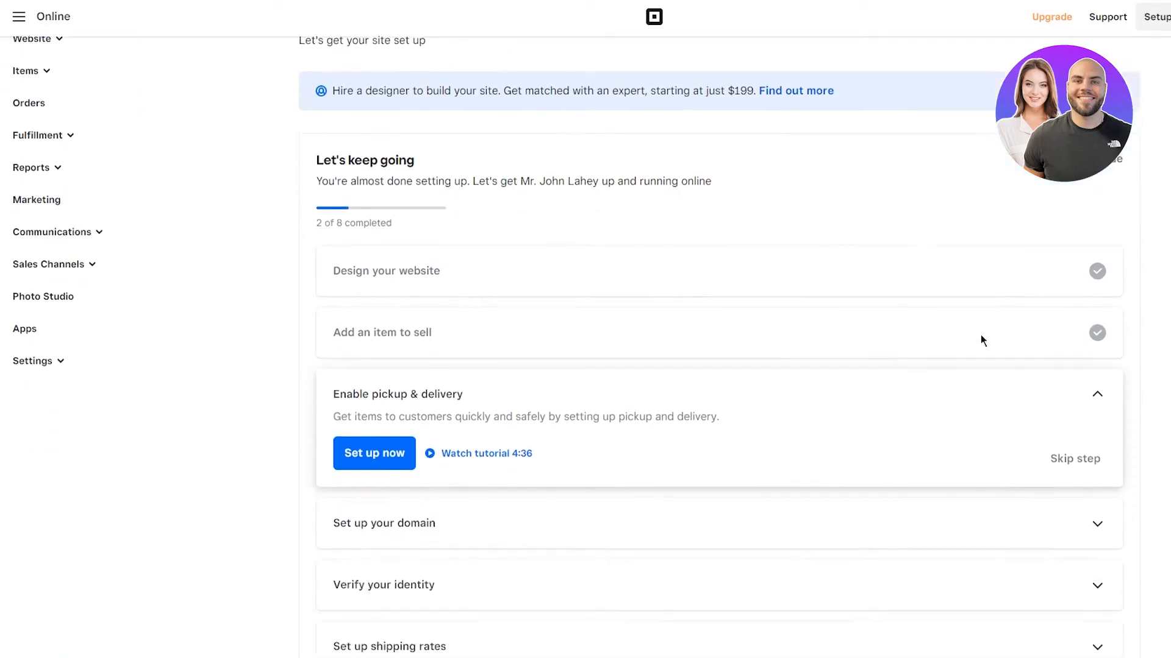
pyautogui.scroll(5, 998, 340)
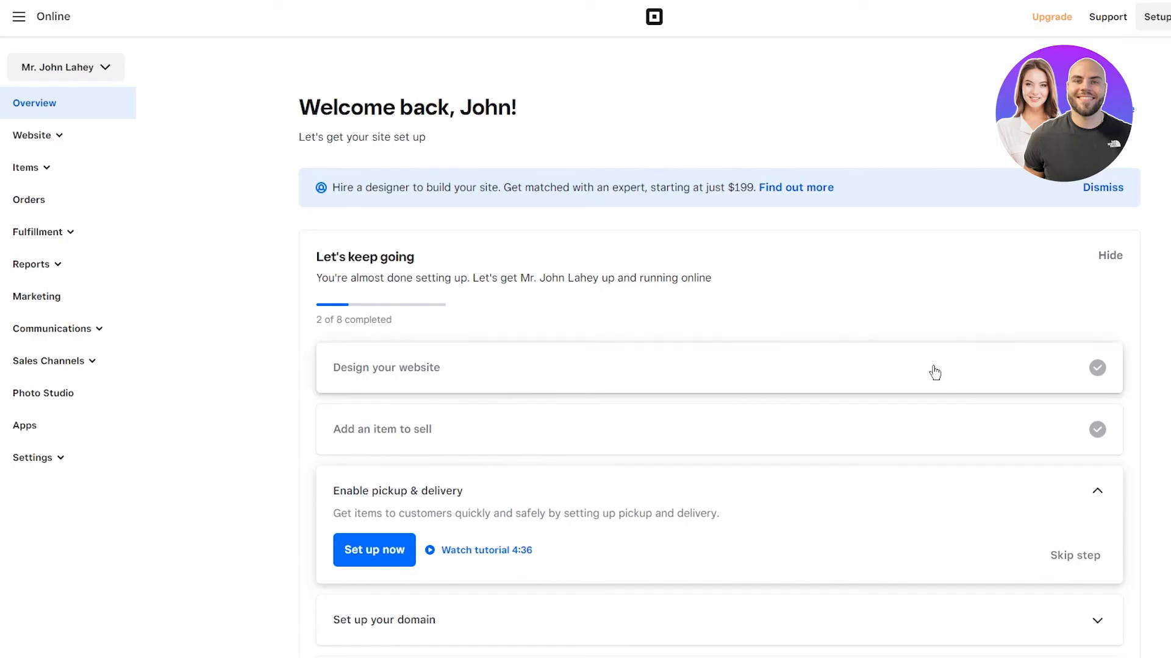
# Step: Review the setup checklist, with Enable pickup & delivery as the next unfinished step
pyautogui.scroll(-5, 933, 369)
pyautogui.scroll(2, 932, 369)
pyautogui.scroll(-4, 935, 372)
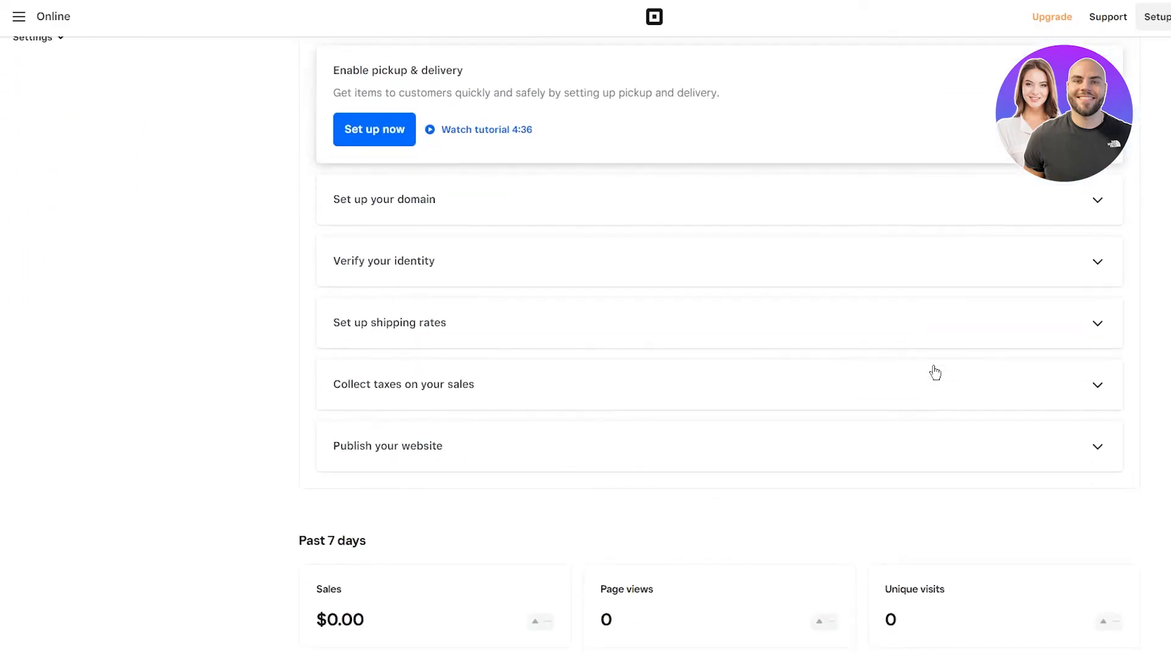
pyautogui.scroll(5, 935, 372)
pyautogui.scroll(-6, 935, 372)
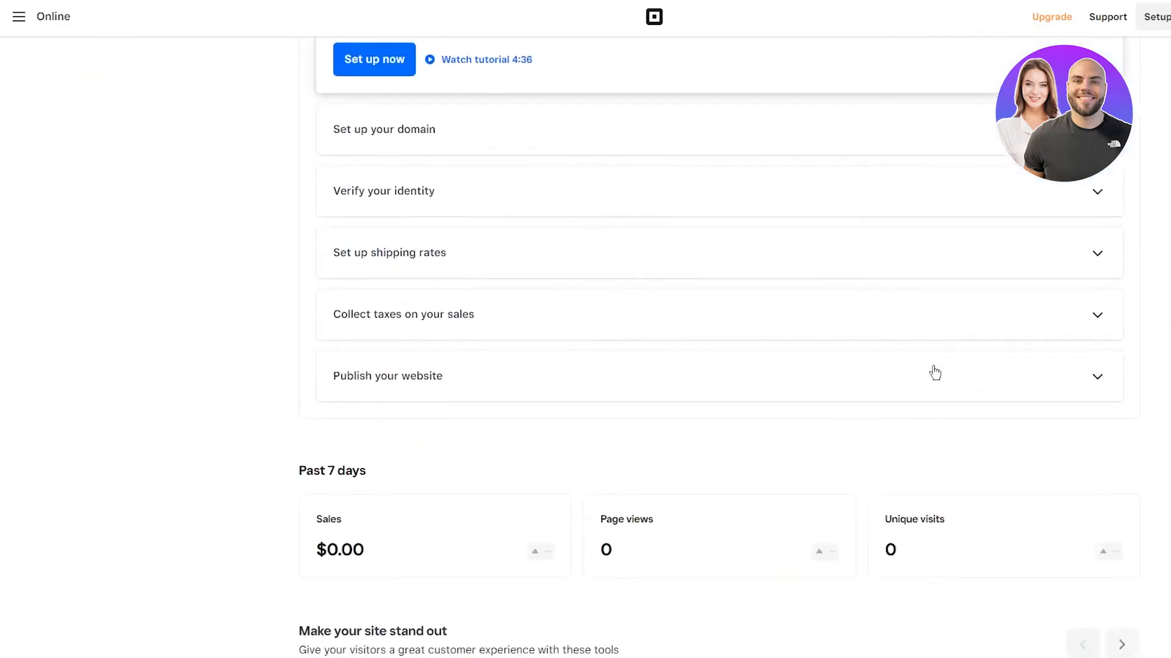
pyautogui.scroll(4, 935, 372)
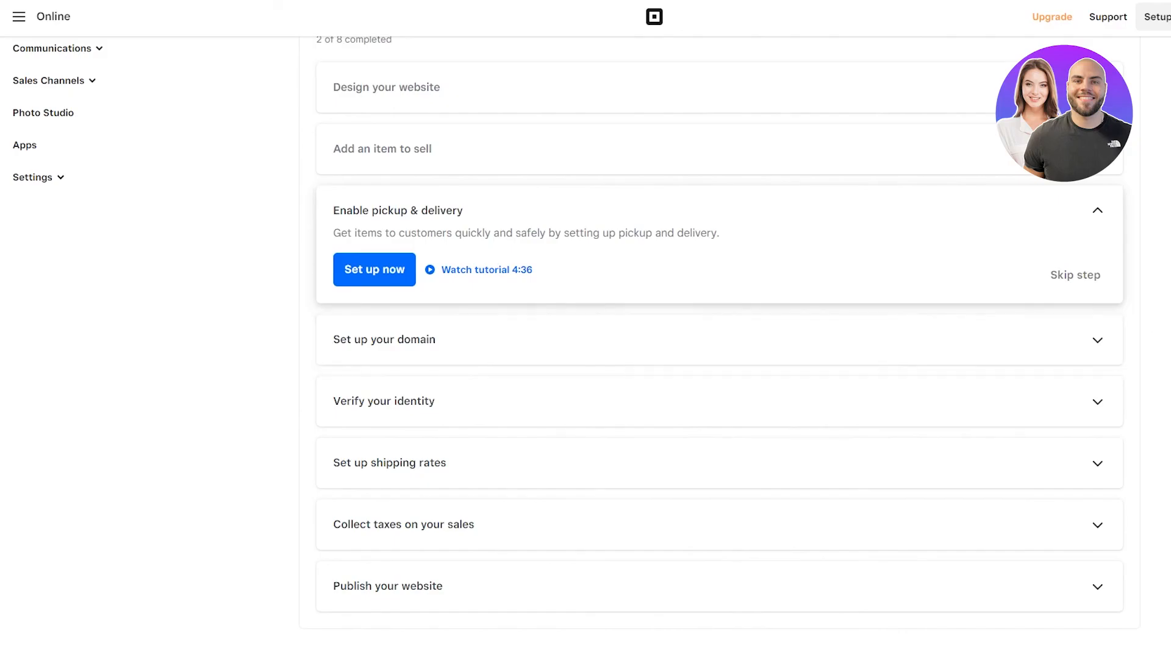
pyautogui.scroll(-1, 1000, 371)
pyautogui.scroll(1, 1010, 373)
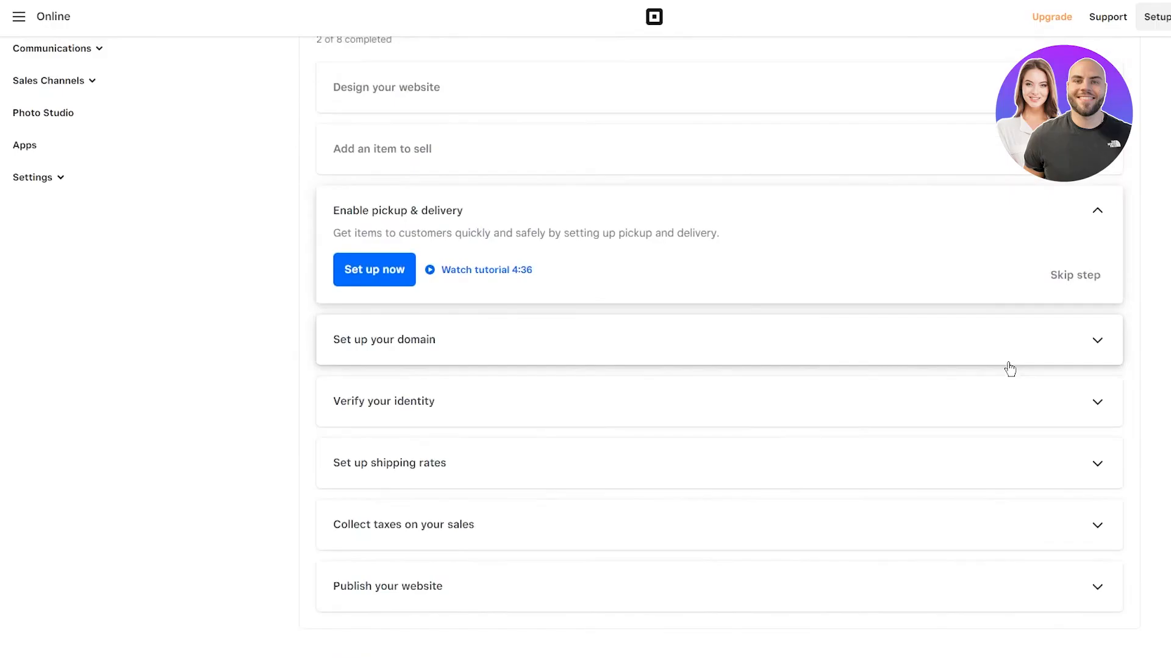
# Step: Go from the Square apps list to the Square Home dashboard
pyautogui.scroll(-5, 1009, 370)
pyautogui.scroll(6, 1008, 368)
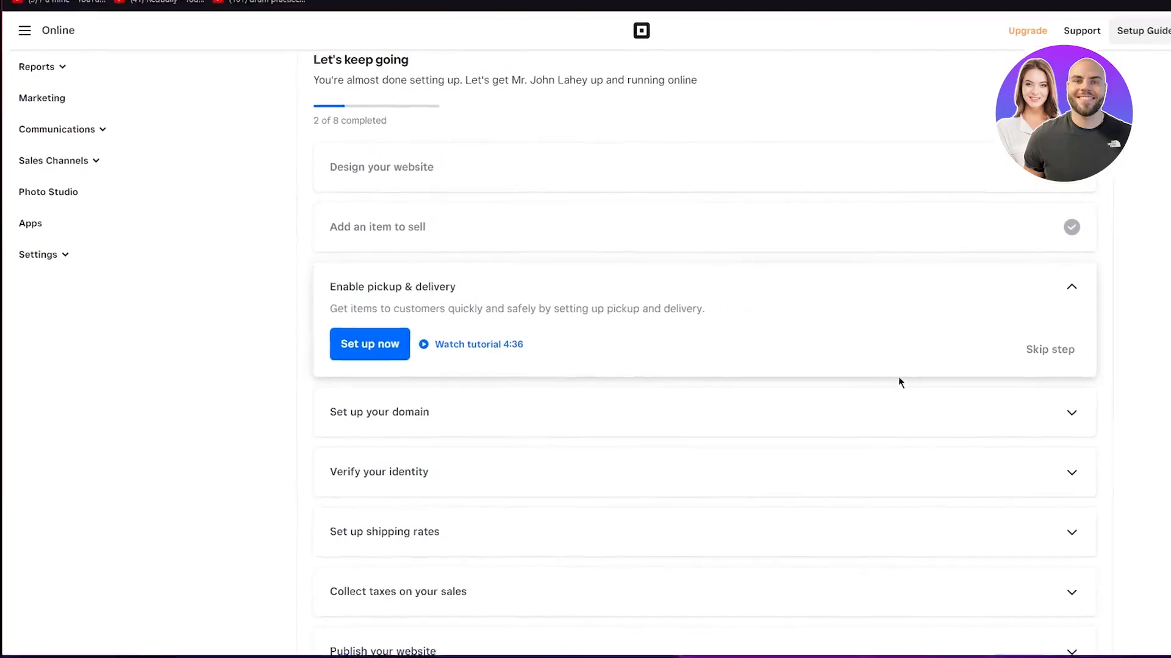
pyautogui.click(45, 79)
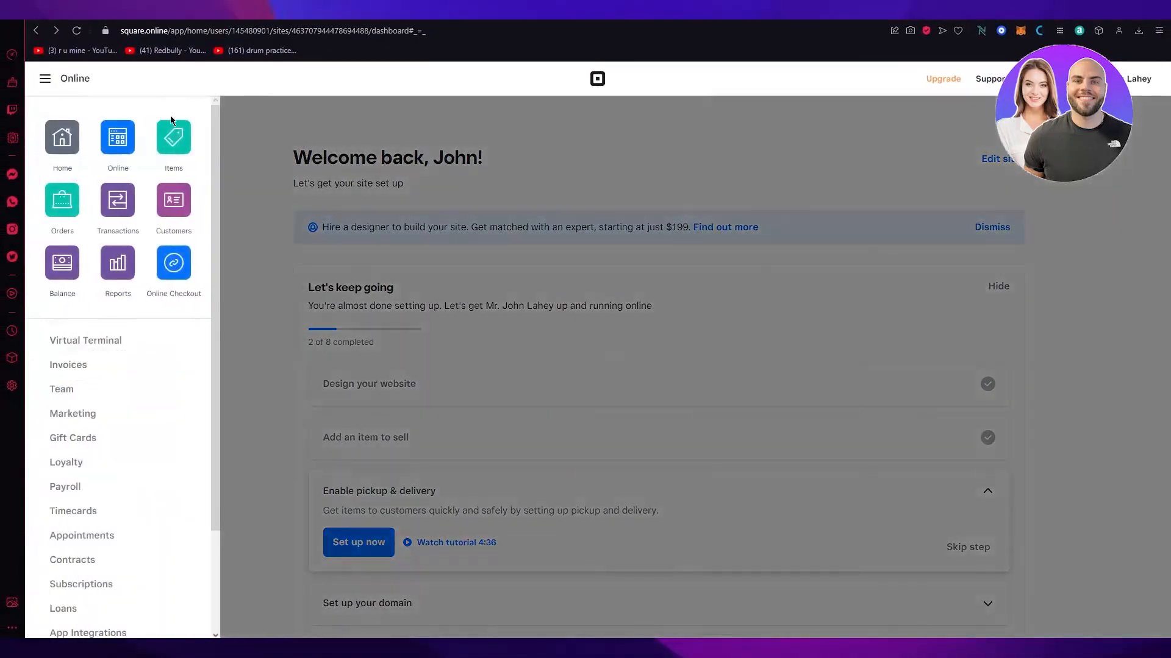
pyautogui.click(87, 141)
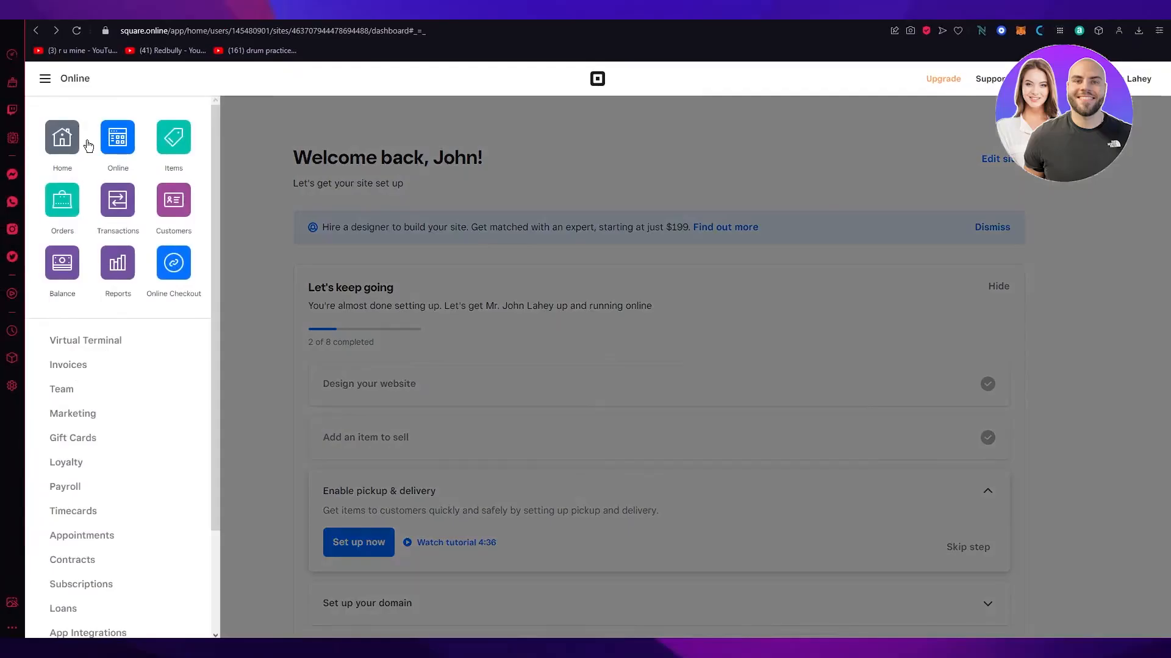